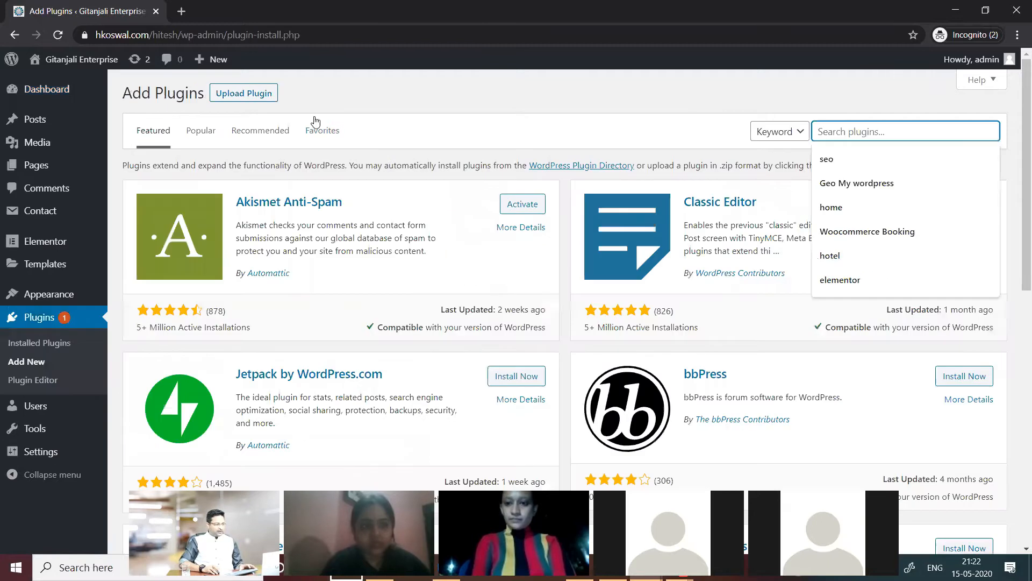
Search the plugin directory for Woocommerce, then install and activate the WooCommerce plugin
click(857, 131)
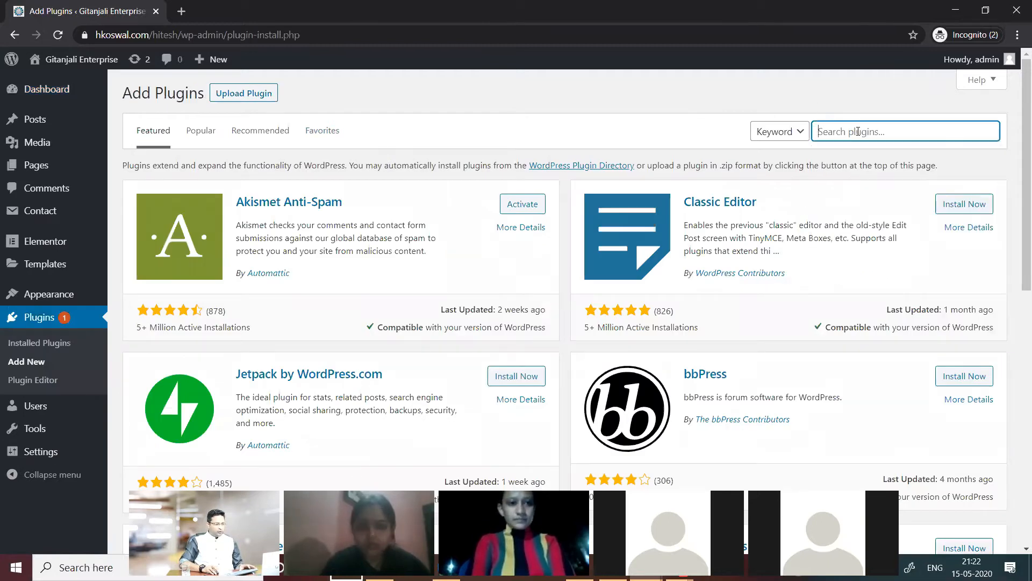
text(woo)
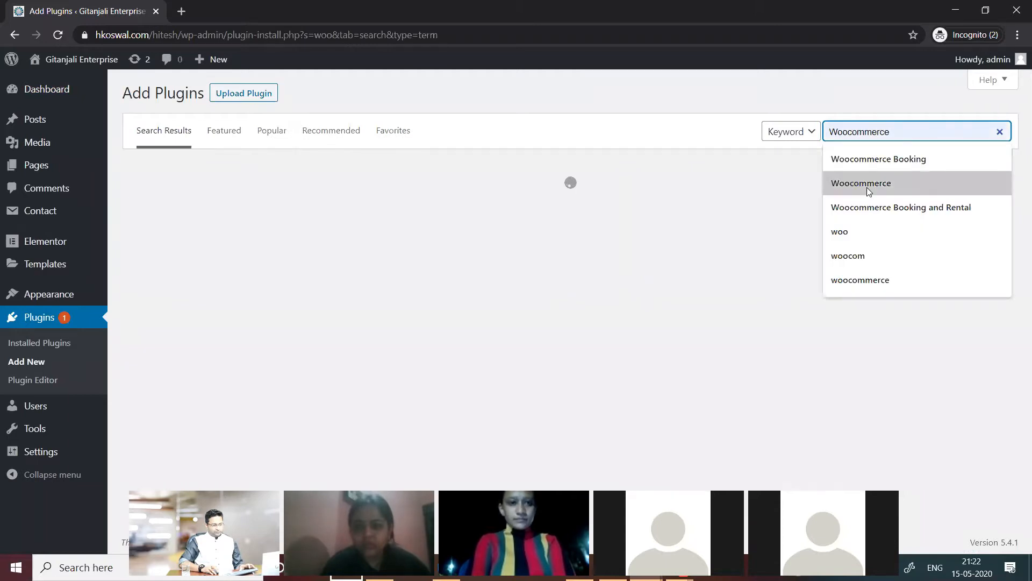
click(867, 184)
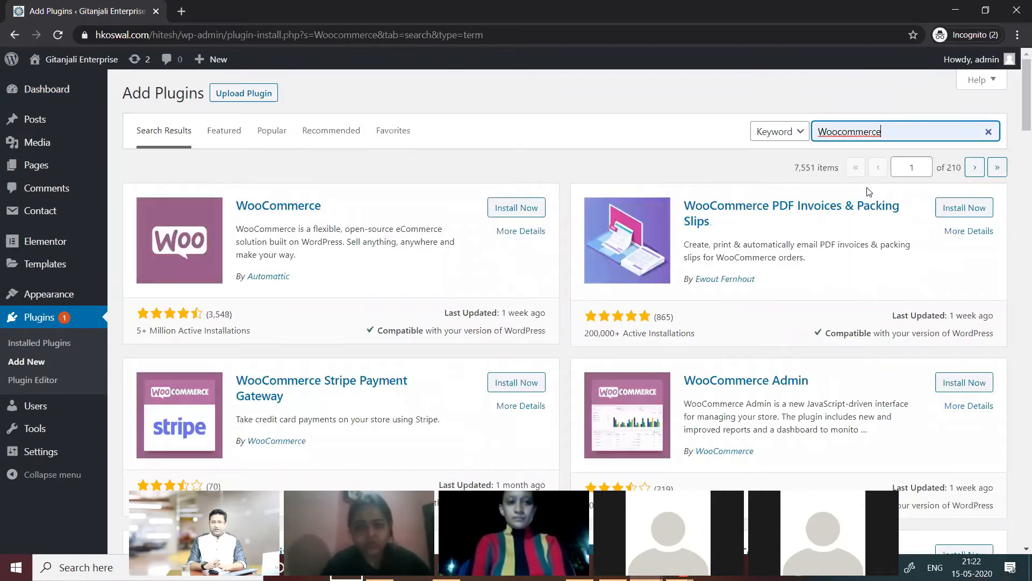
click(505, 211)
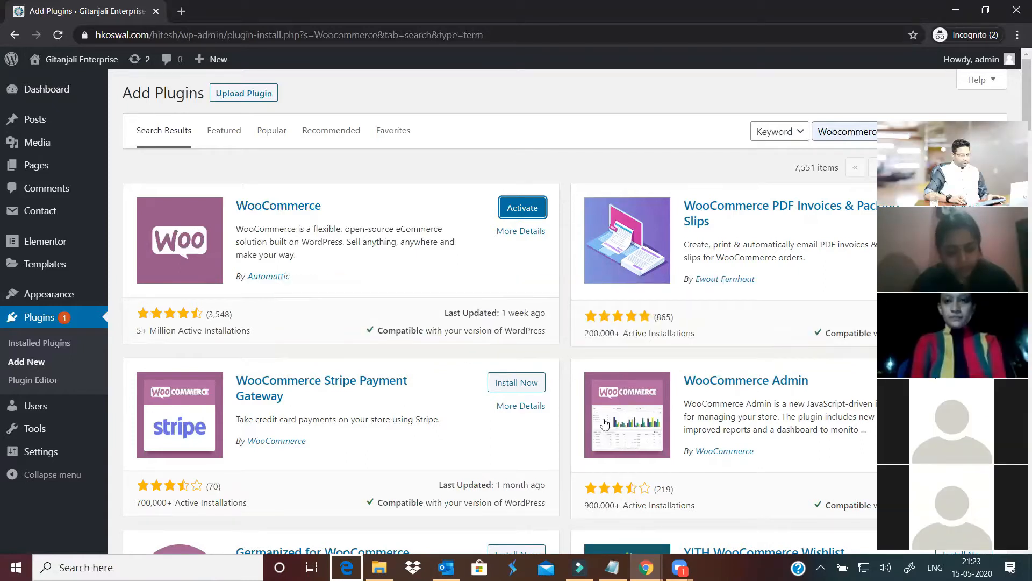
click(522, 208)
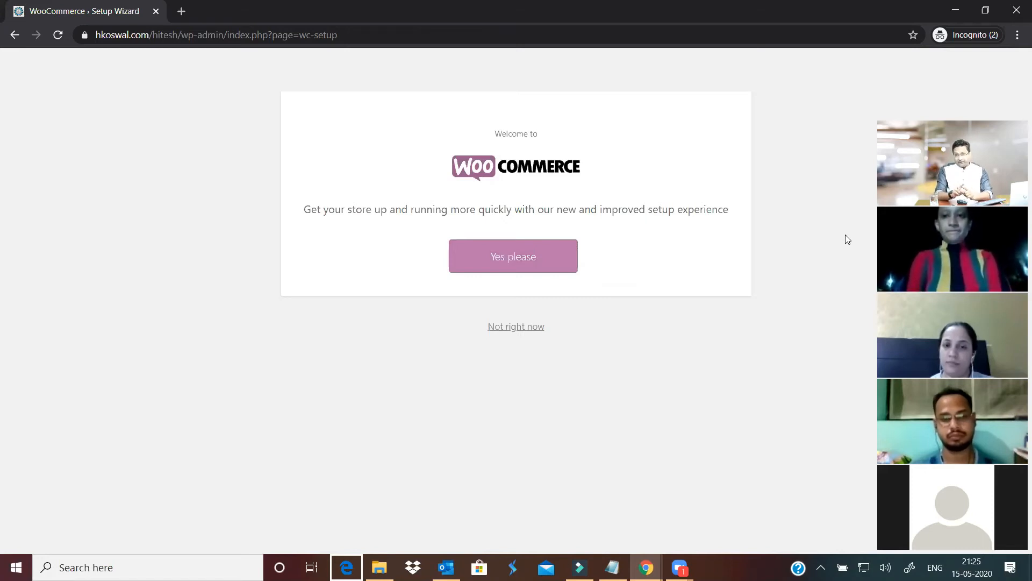
Start the WooCommerce setup wizard and fill in the store's full postal address from the saved autofill entry
click(530, 268)
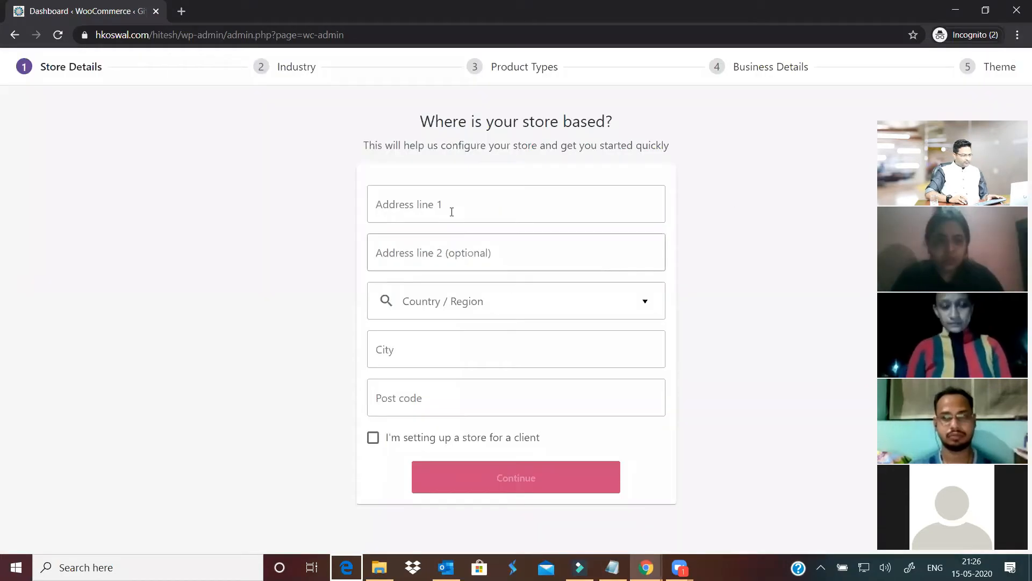
click(450, 210)
click(444, 238)
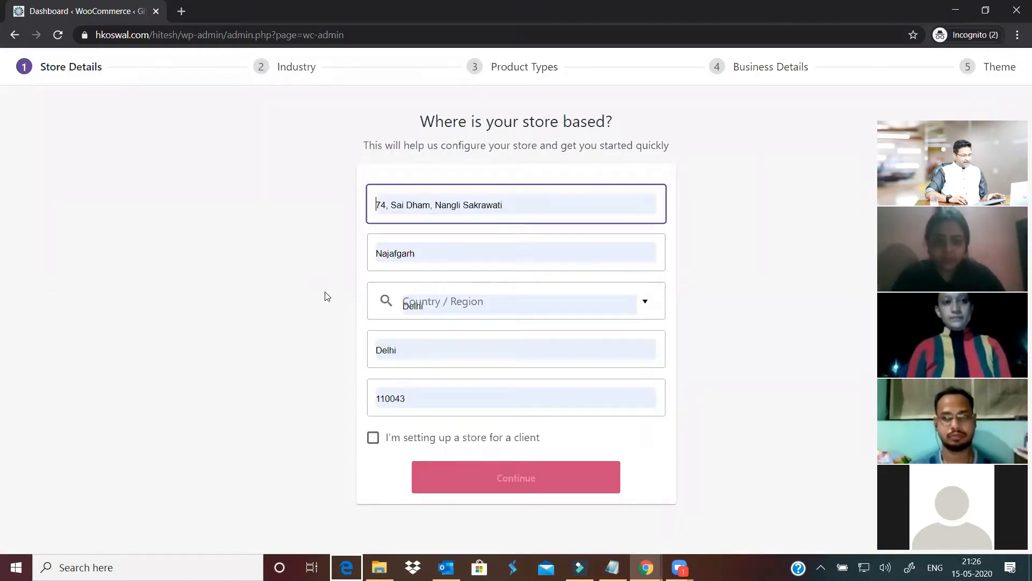
click(417, 340)
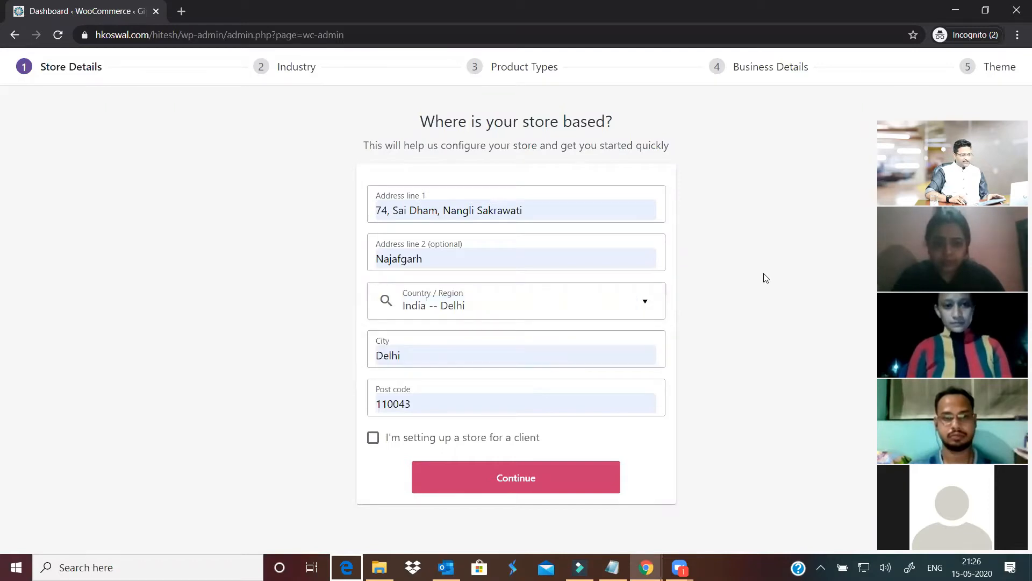
Mark the store as being set up for a client and submit the store details with usage tracking accepted
click(372, 438)
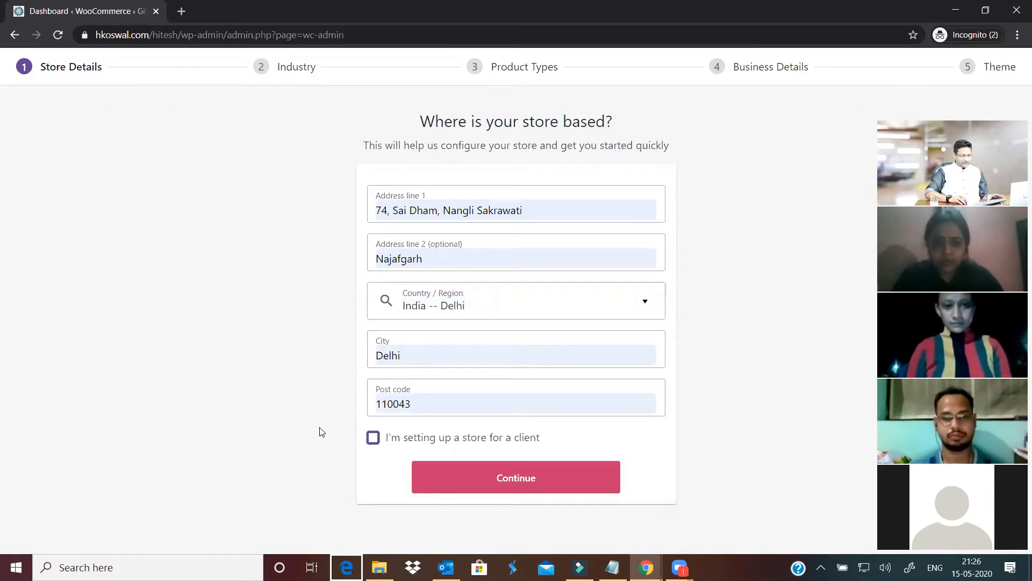
click(507, 487)
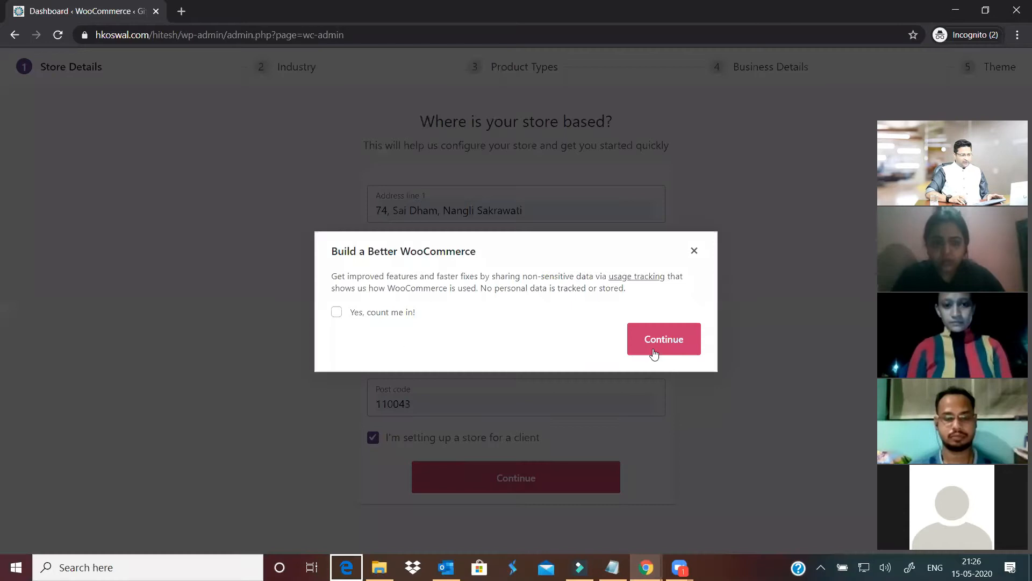
click(375, 313)
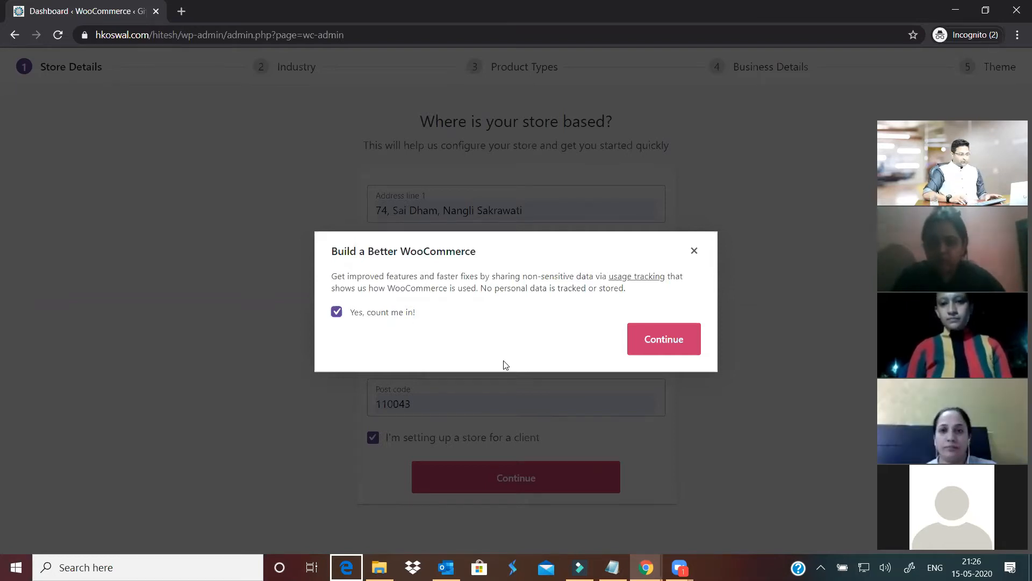
click(664, 343)
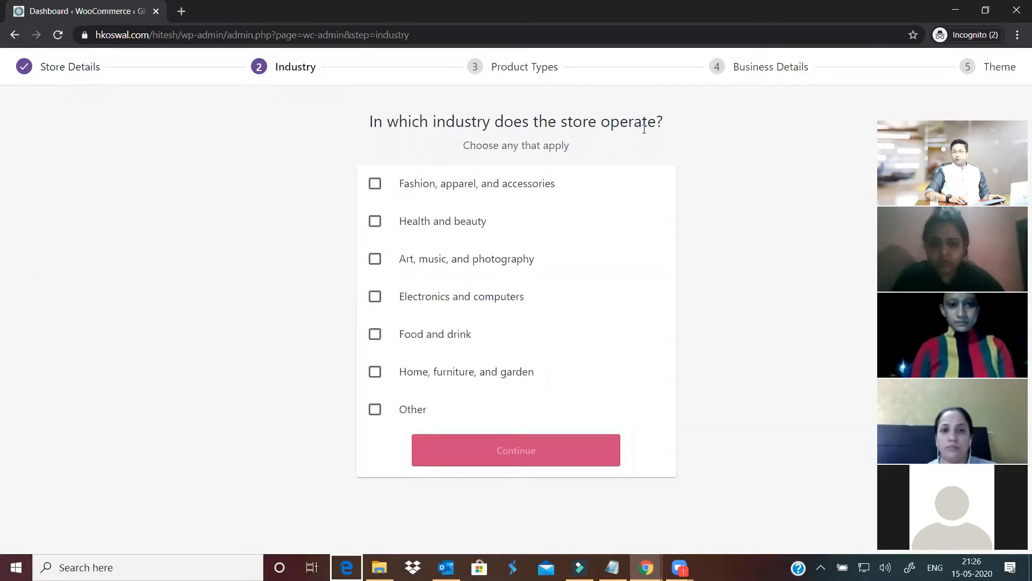
Set the store's industry to Home, furniture, and garden and its product type to Physical products
click(422, 376)
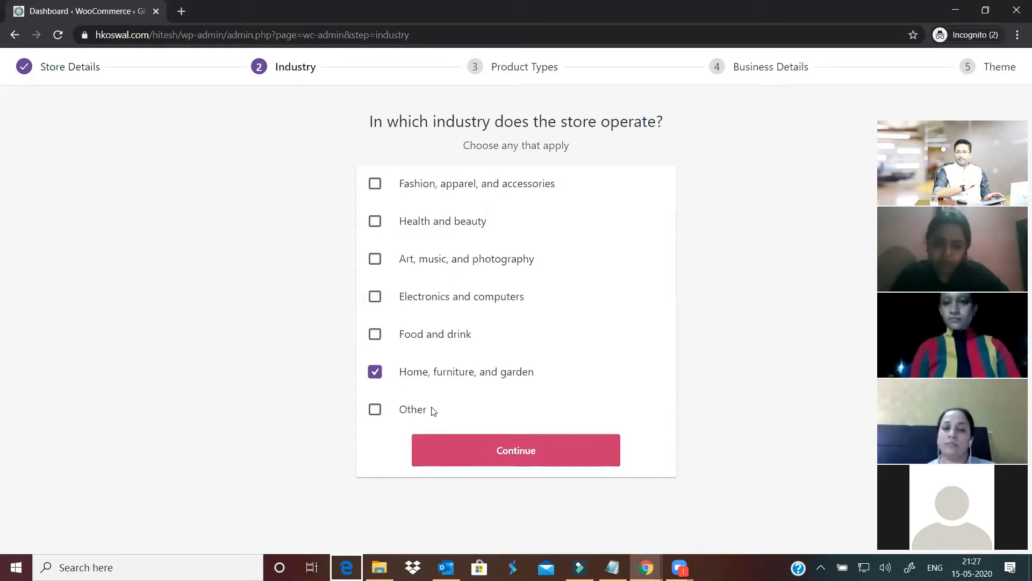
click(546, 460)
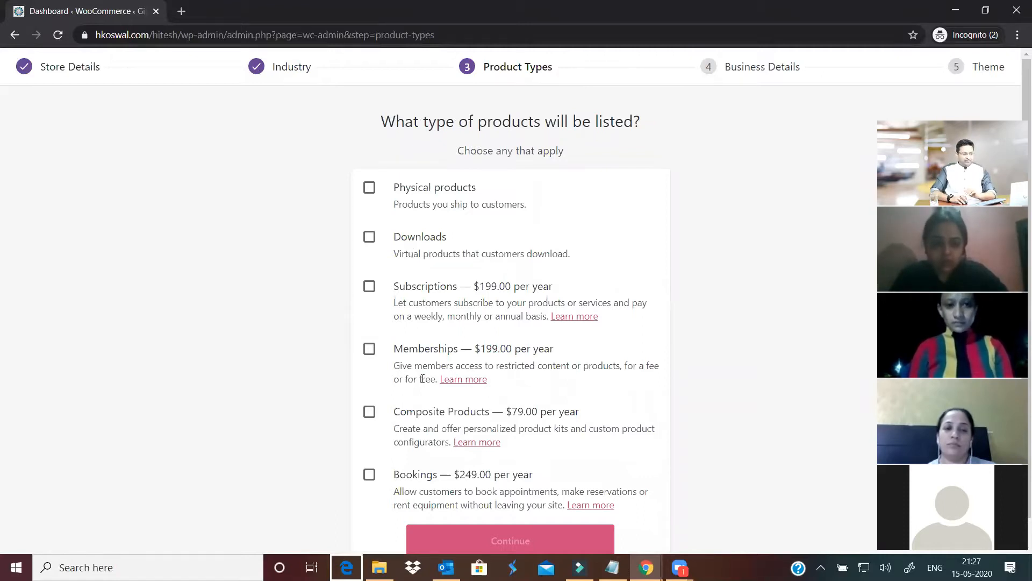
scroll(427, 417, down, 1)
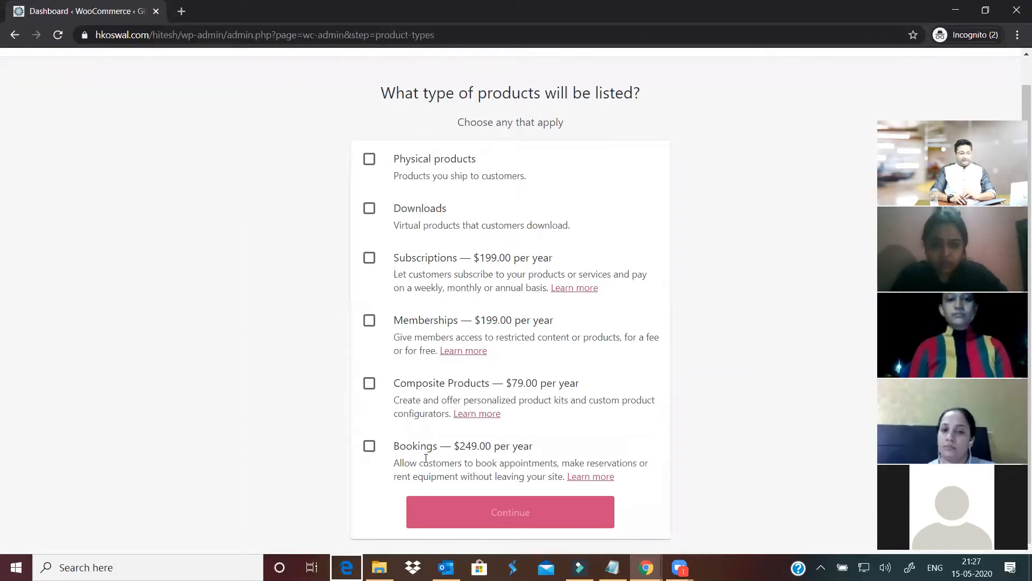
drag(393, 260, 633, 485)
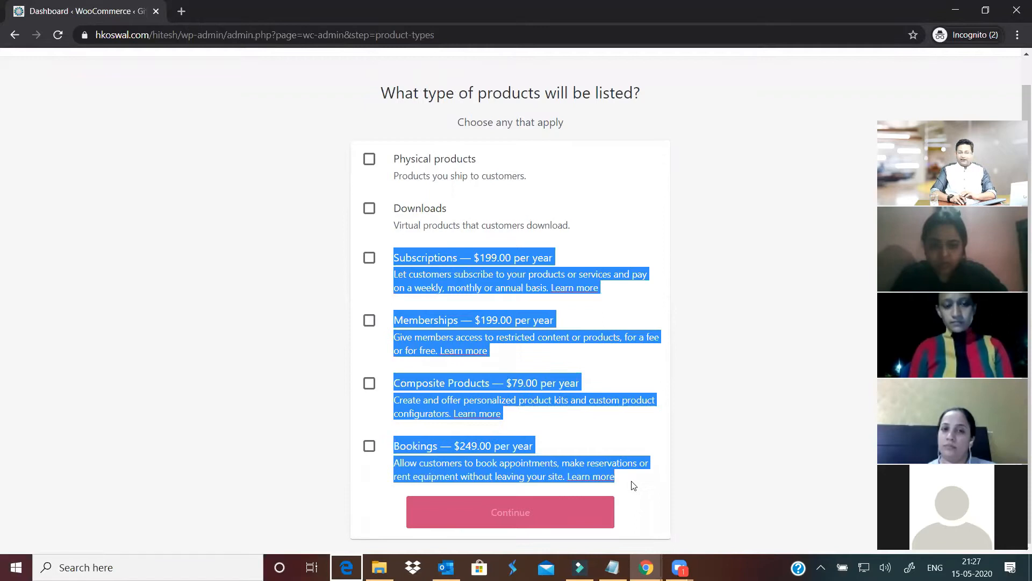
click(651, 275)
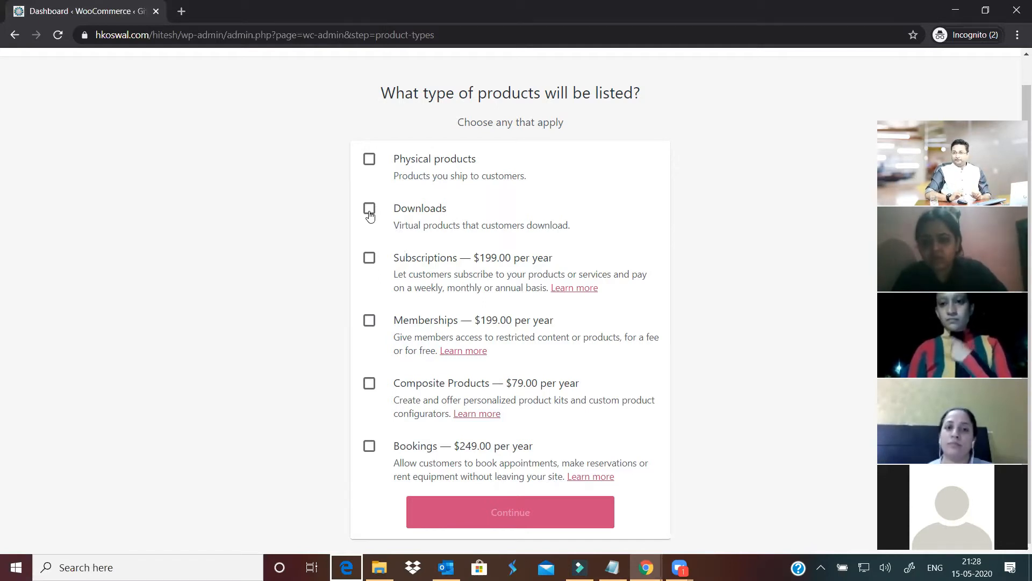
click(370, 161)
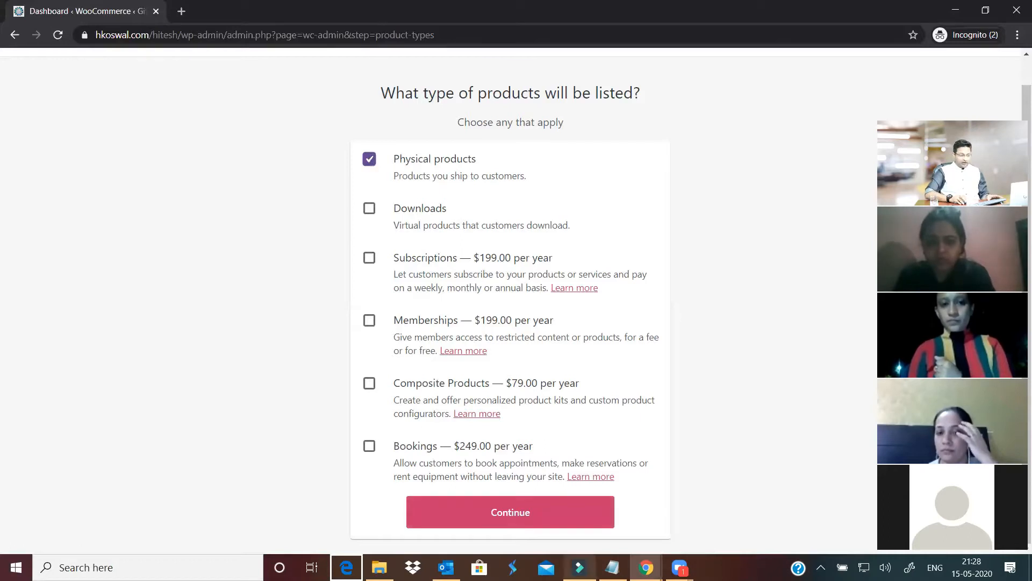
click(537, 525)
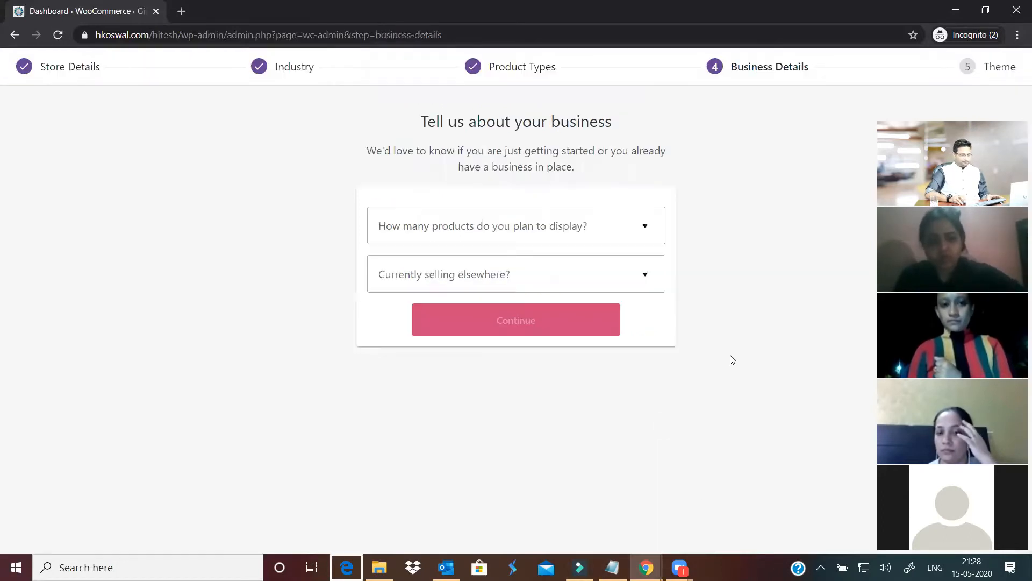
In the business details, set the planned number of products to 1,000+ and answer No to currently selling elsewhere
click(479, 239)
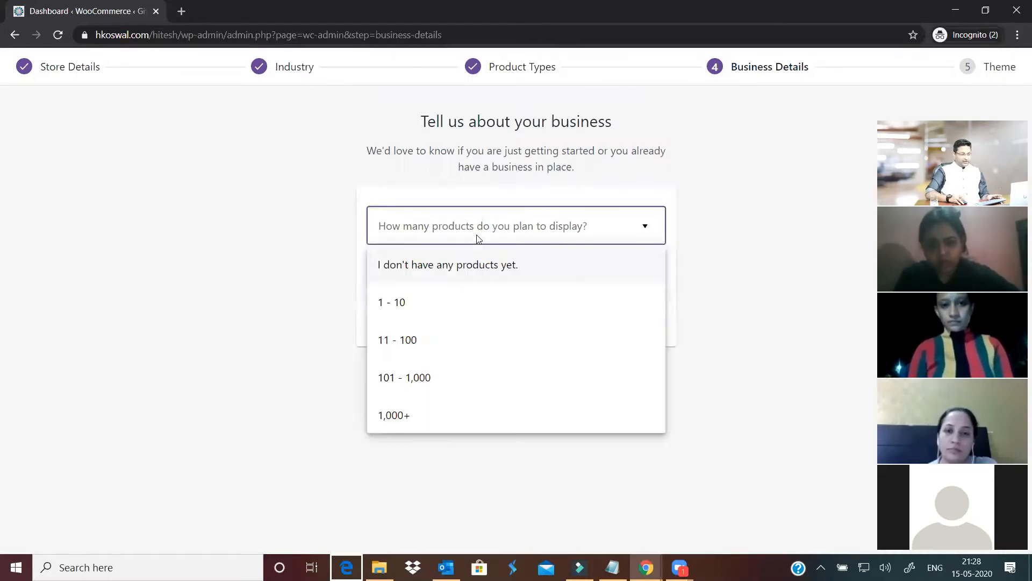
click(427, 425)
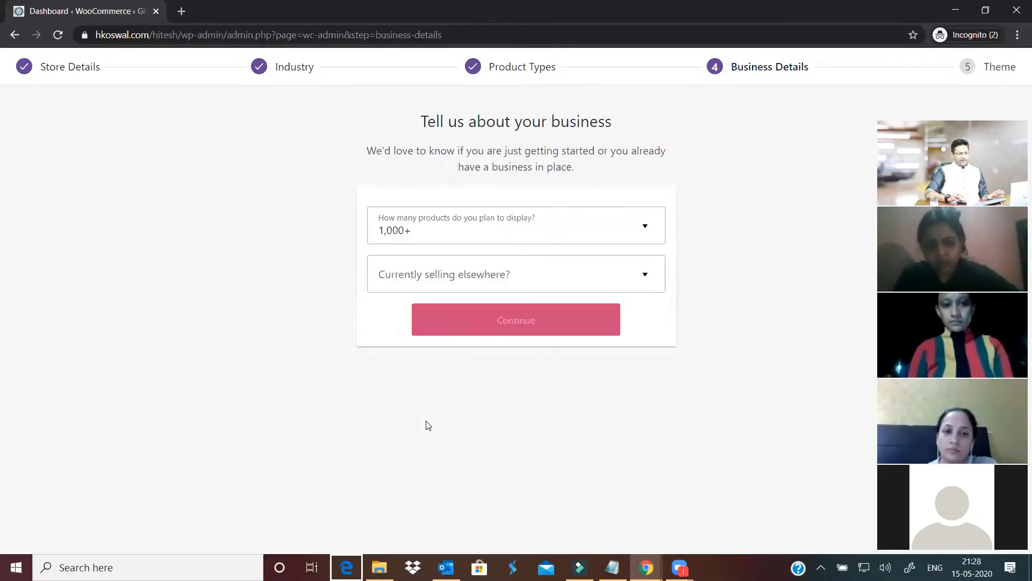
click(510, 283)
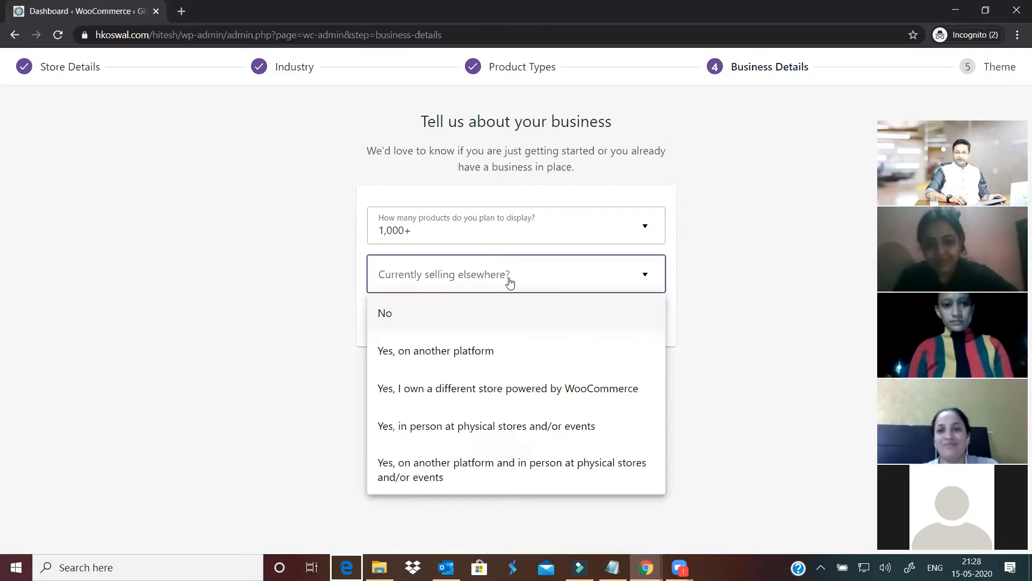
click(726, 295)
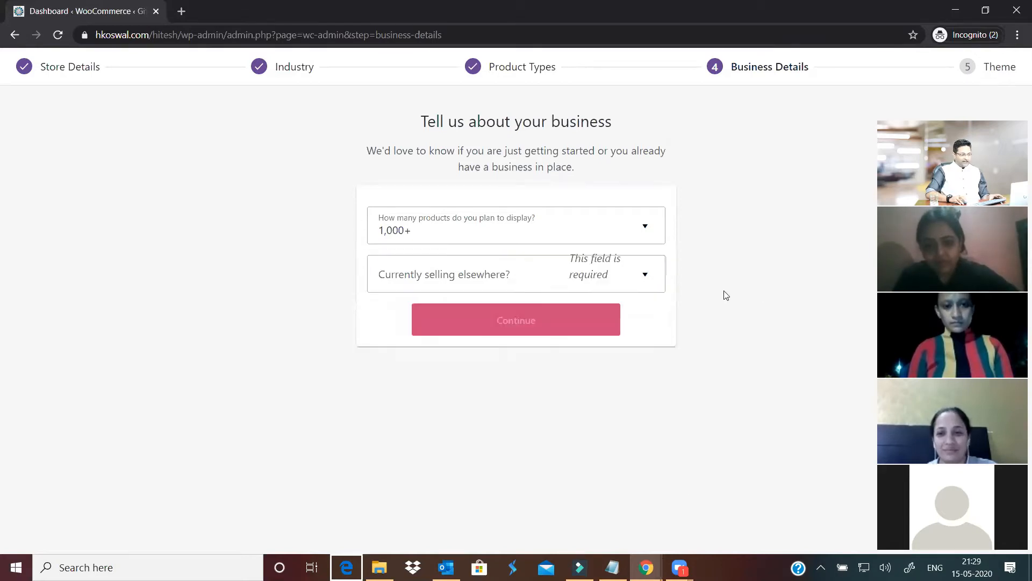
click(480, 278)
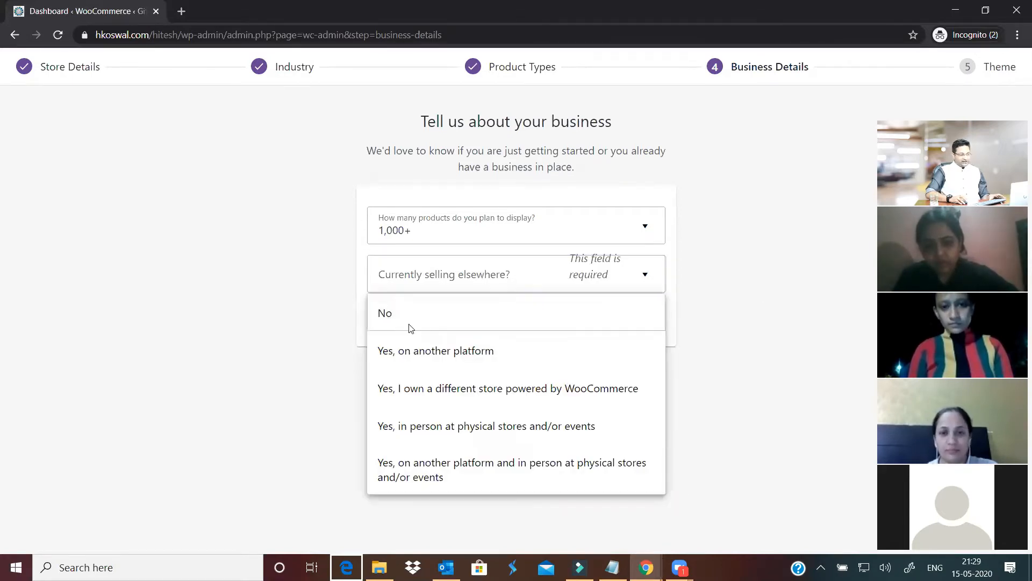
click(412, 325)
Turn off the Facebook, Mailchimp and Google Ads extensions and submit the business details
scroll(299, 361, down, 2)
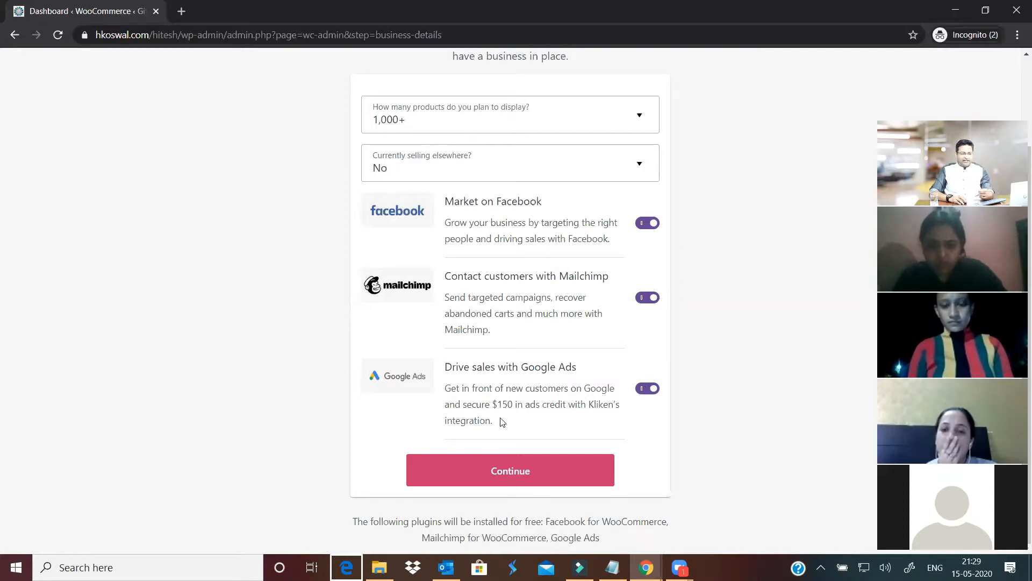
drag(493, 404, 526, 404)
click(537, 421)
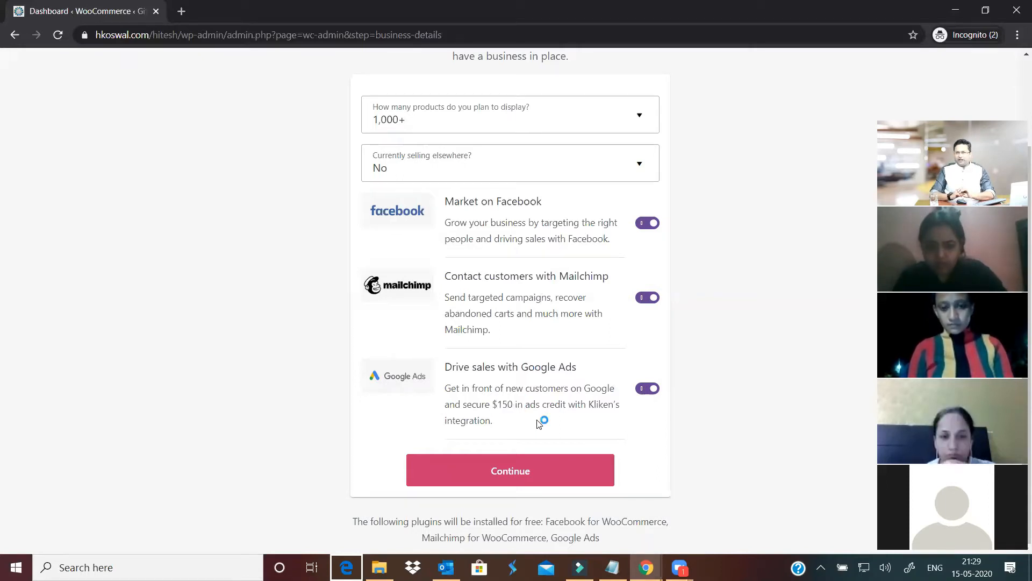
click(645, 389)
click(646, 298)
scroll(699, 269, up, 1)
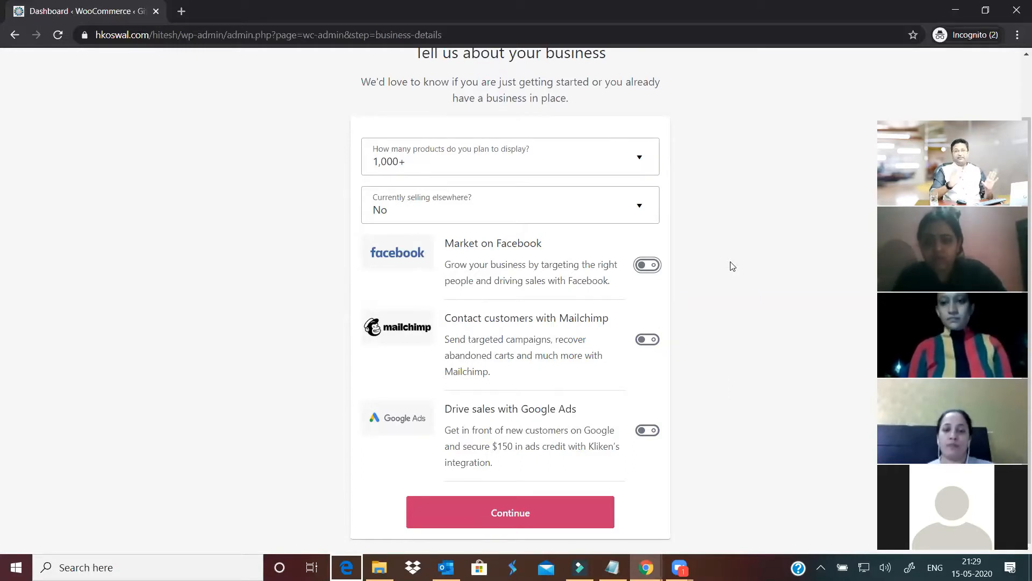
click(532, 501)
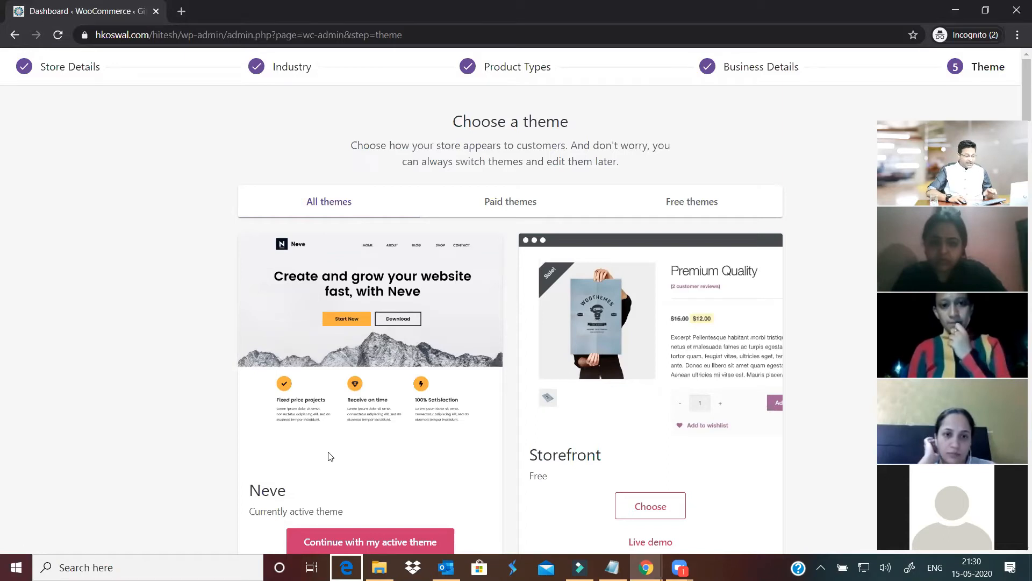
Look through the offered store themes down to the upload option and skip the theme selection
scroll(572, 385, down, 6)
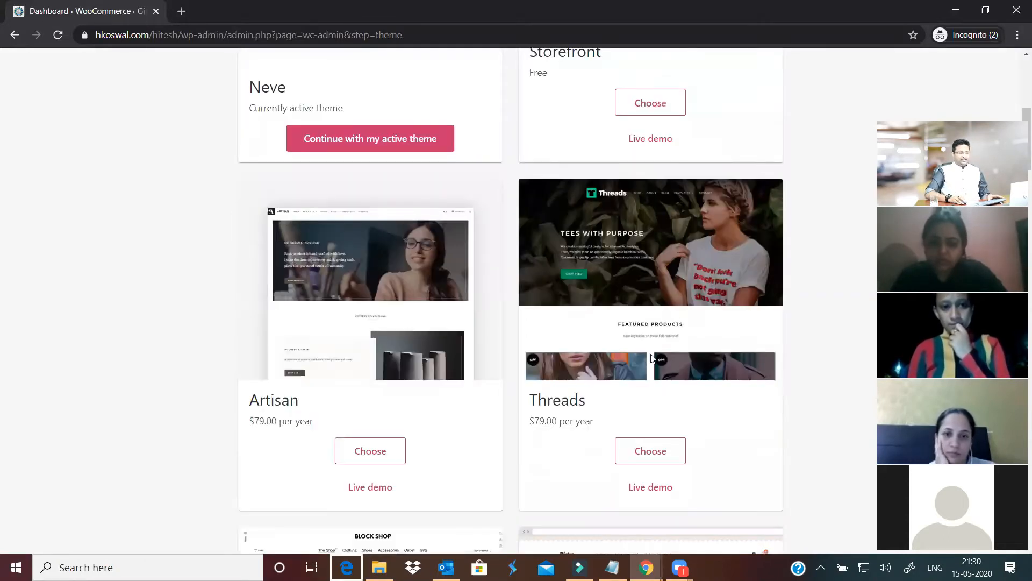
scroll(651, 357, down, 14)
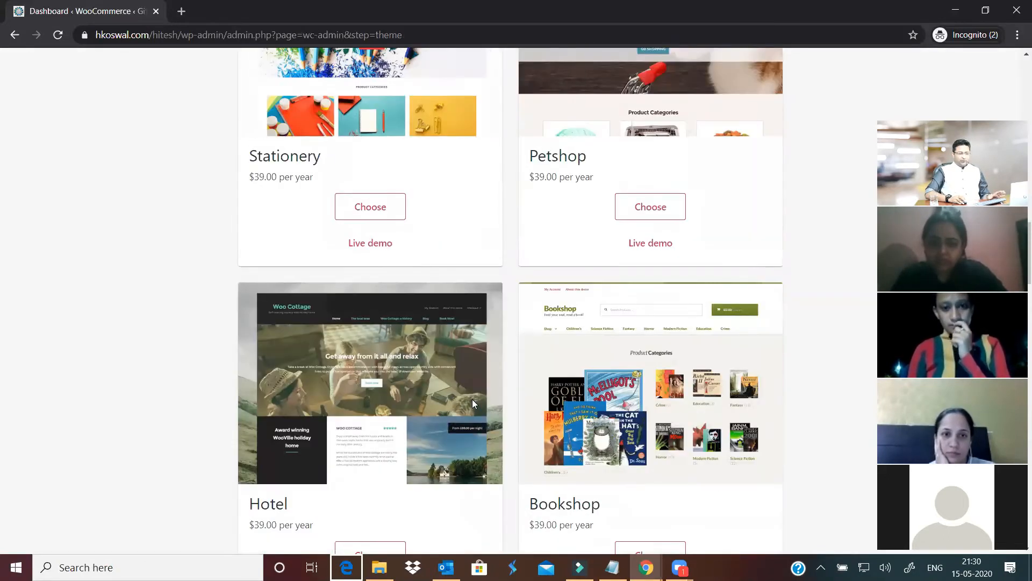
scroll(472, 401, down, 8)
scroll(473, 403, down, 15)
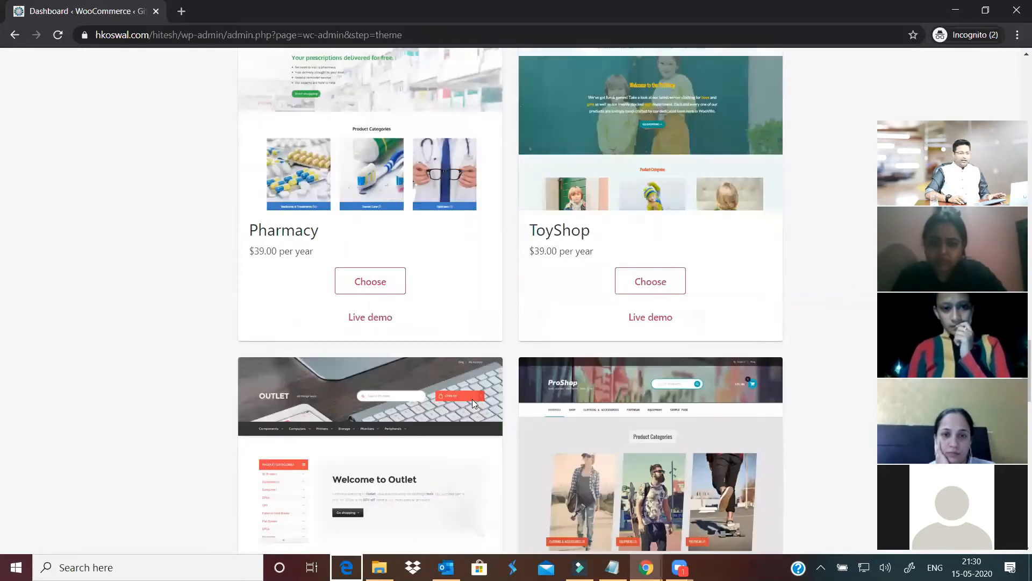
scroll(474, 403, down, 7)
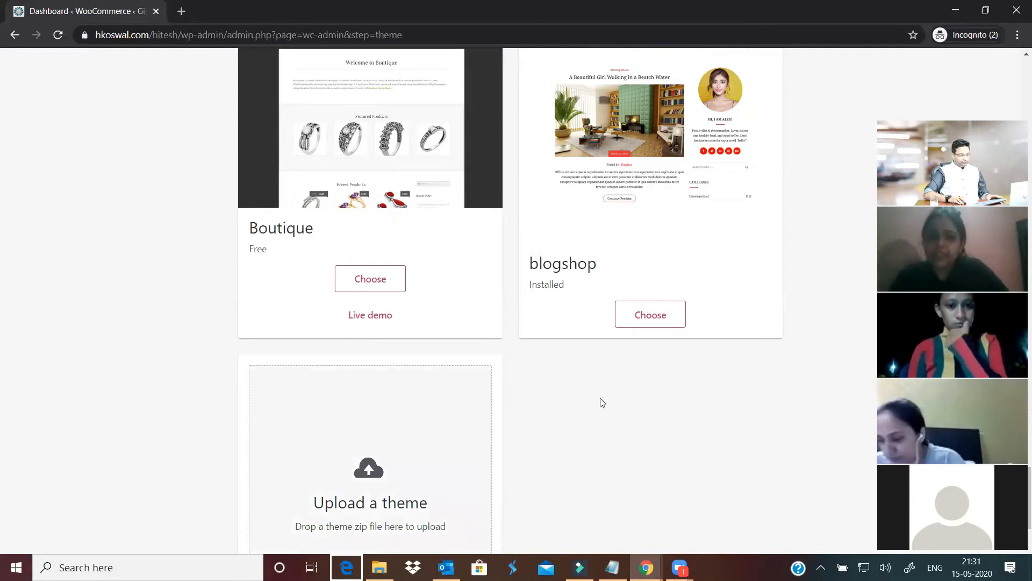
scroll(600, 403, down, 2)
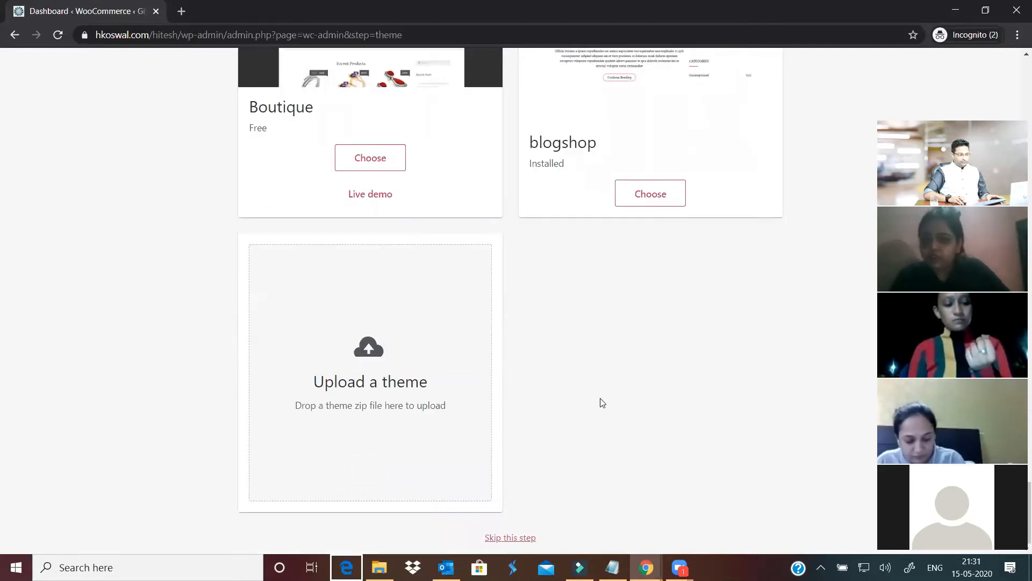
scroll(602, 402, up, 7)
scroll(602, 402, down, 7)
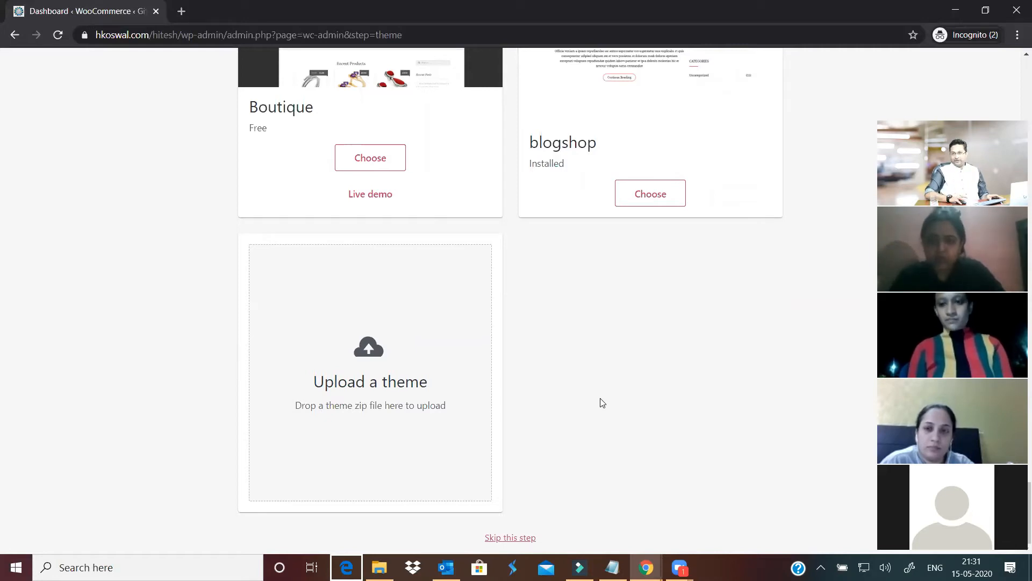
click(513, 540)
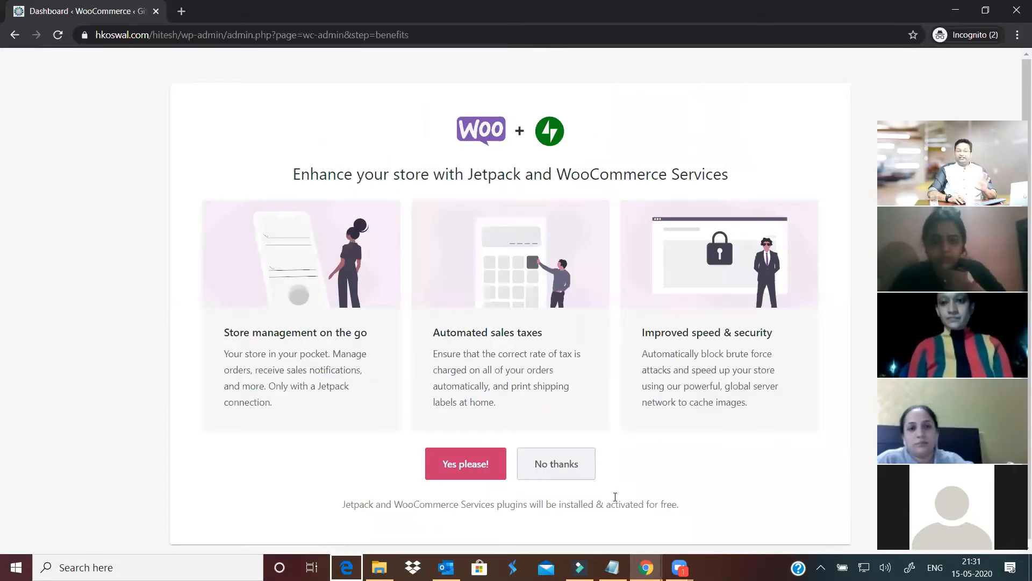
Decline the Jetpack and WooCommerce Services offer and continue to the list of final store setup tasks
click(559, 467)
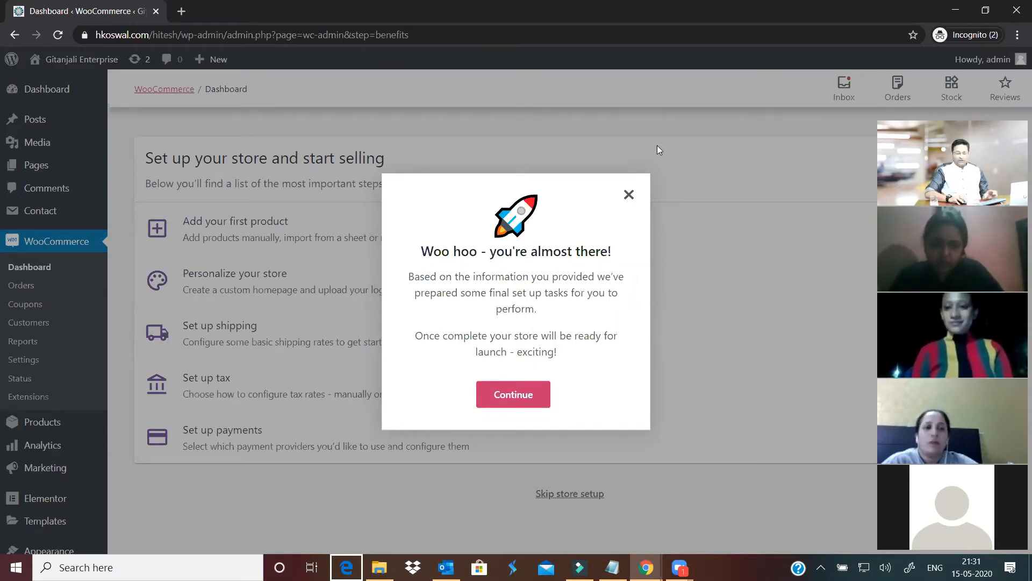
click(519, 394)
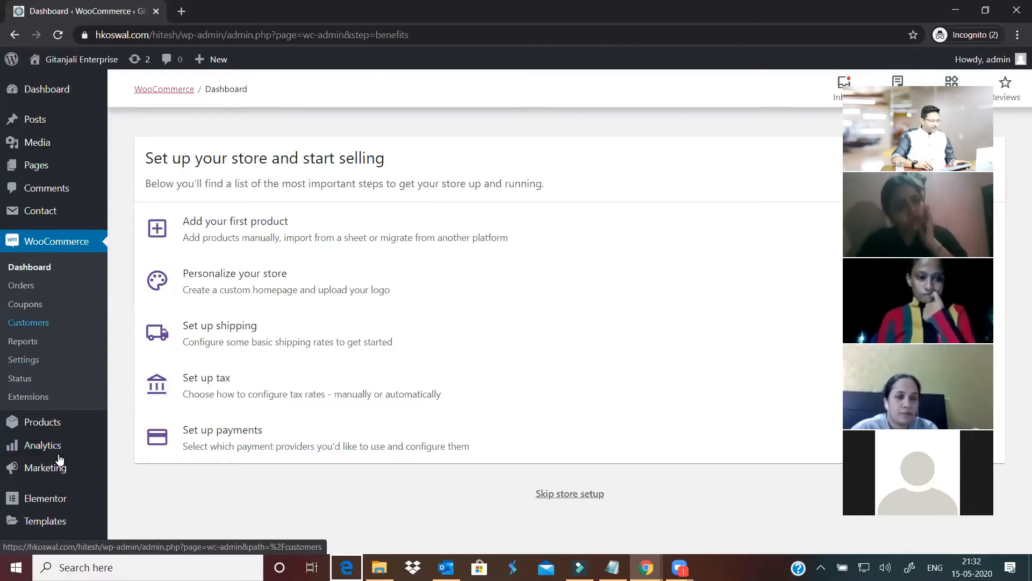
From the site's installed themes, open the catalogue for adding a new theme and dismiss the Neve feedback survey
click(47, 95)
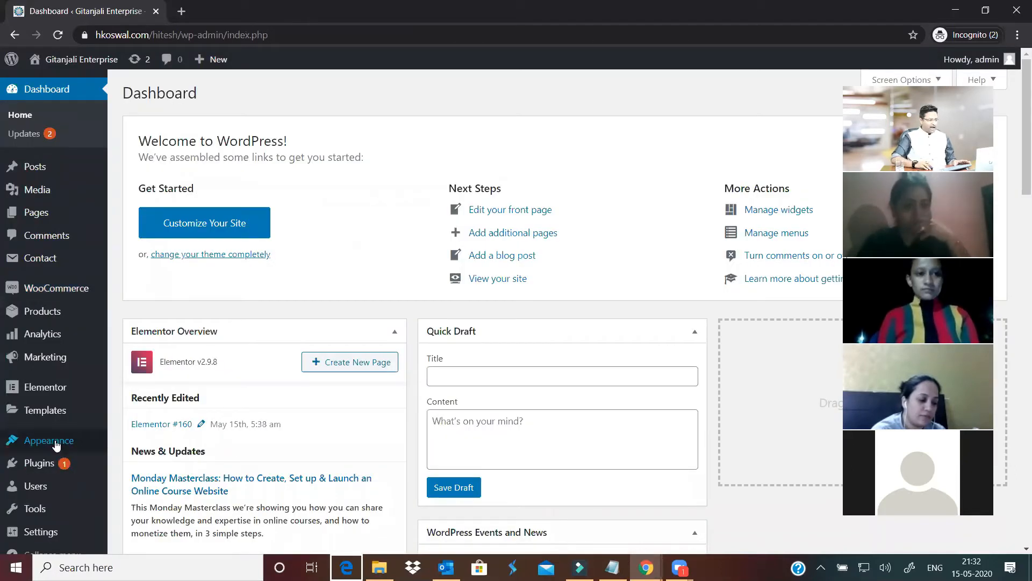
mouse_move(47, 440)
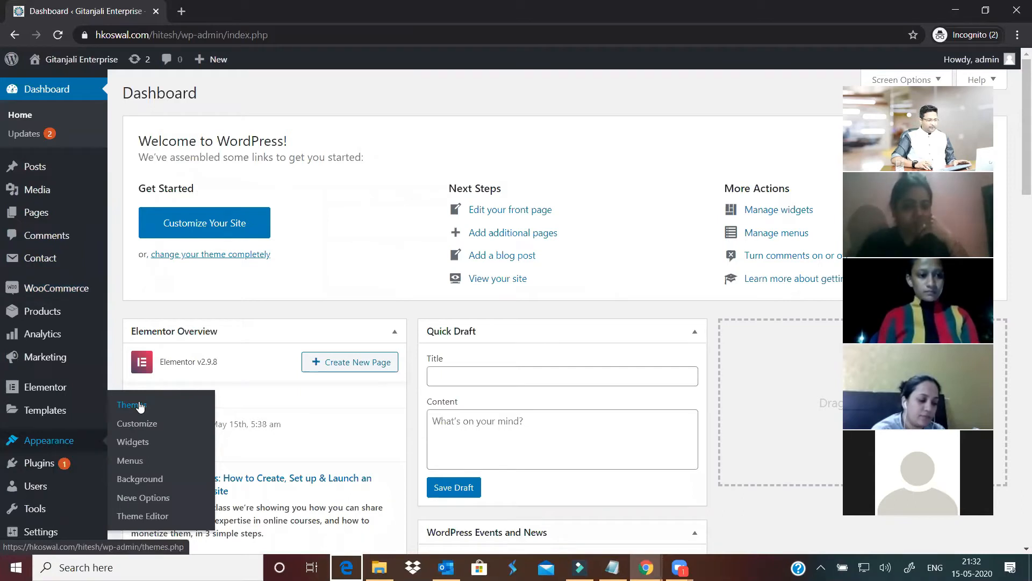
click(139, 405)
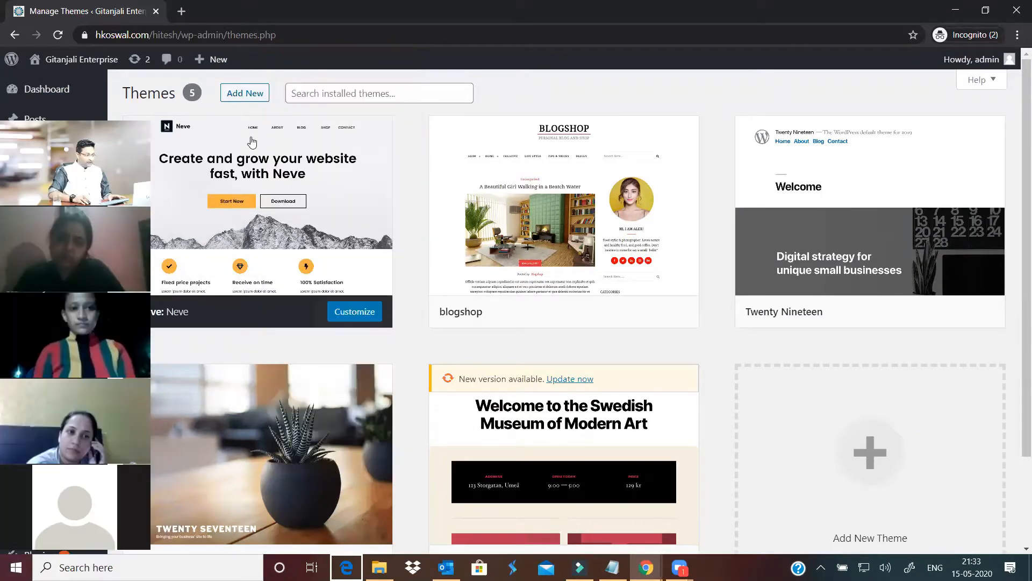
click(245, 93)
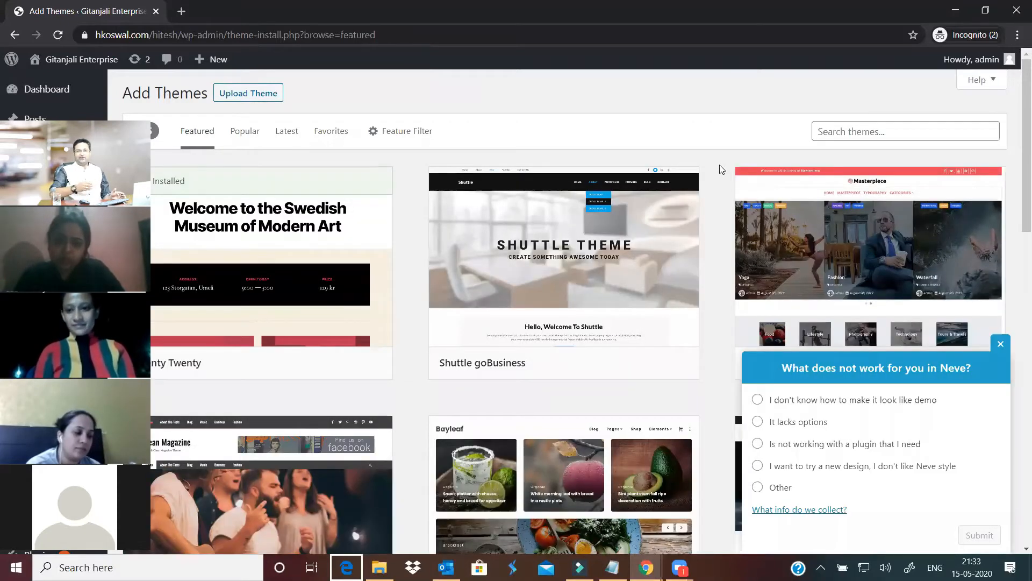
click(1001, 344)
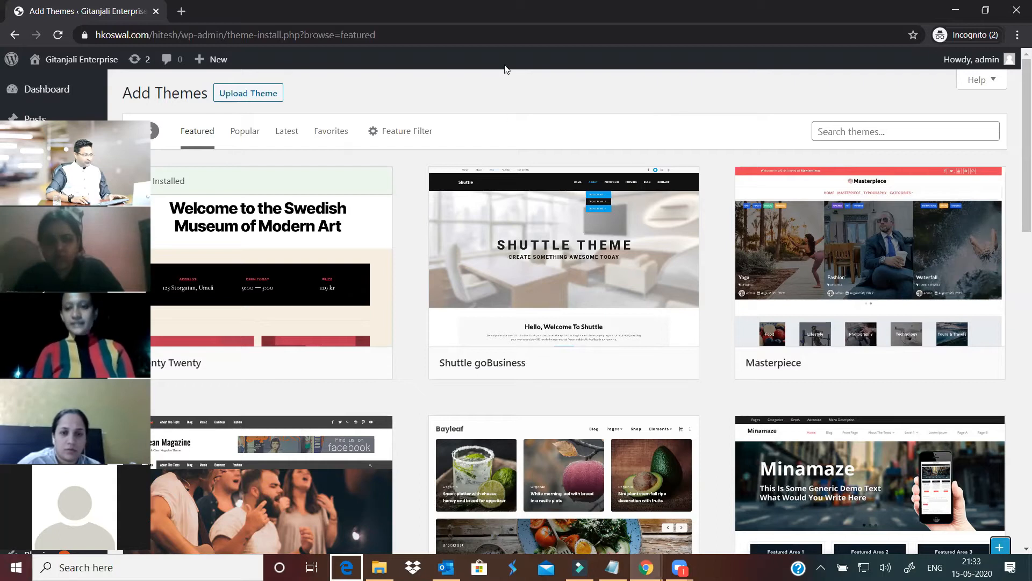
Search the theme catalogue for "shopping" and browse the matching themes
click(844, 134)
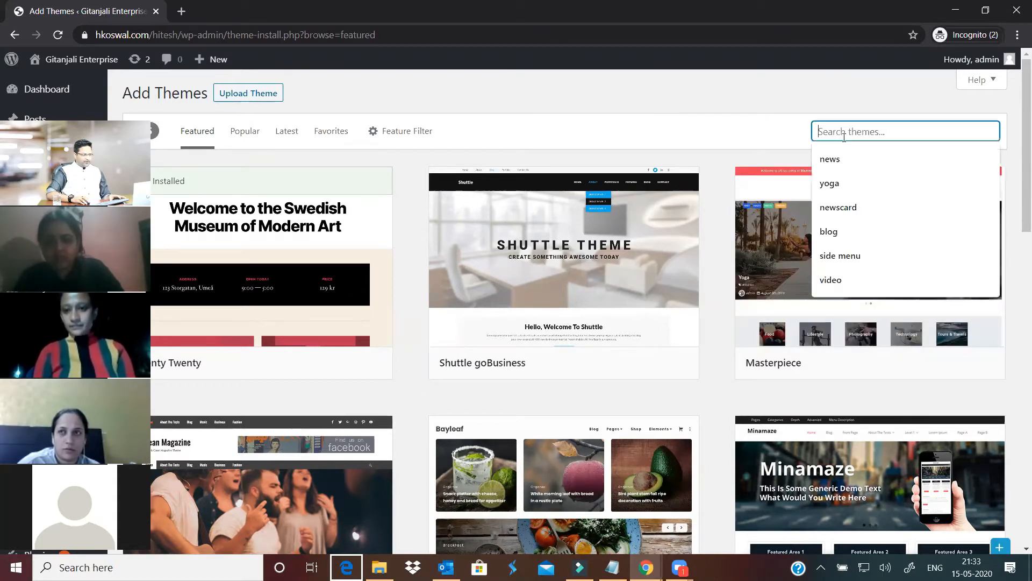
text(sh)
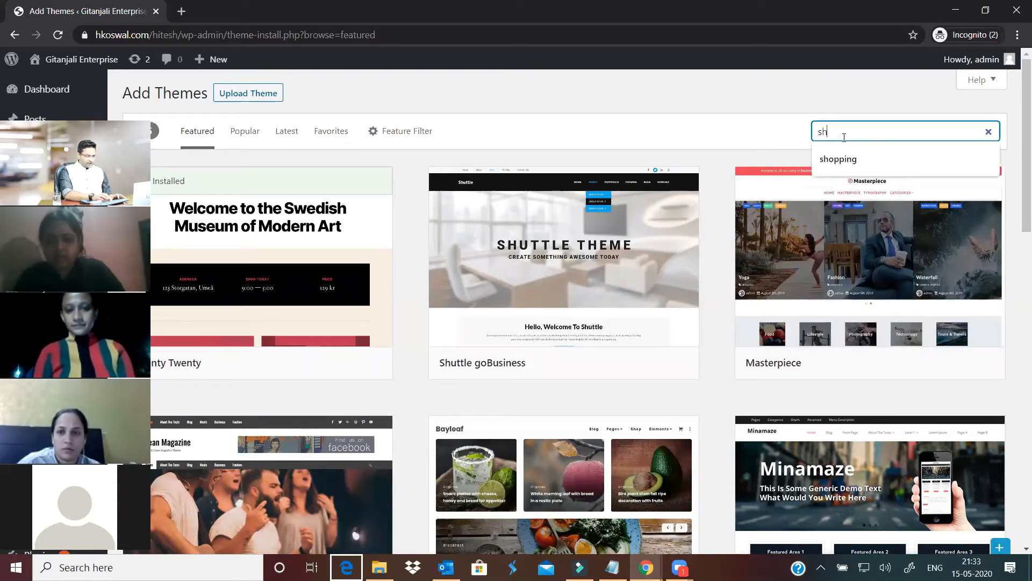
click(844, 160)
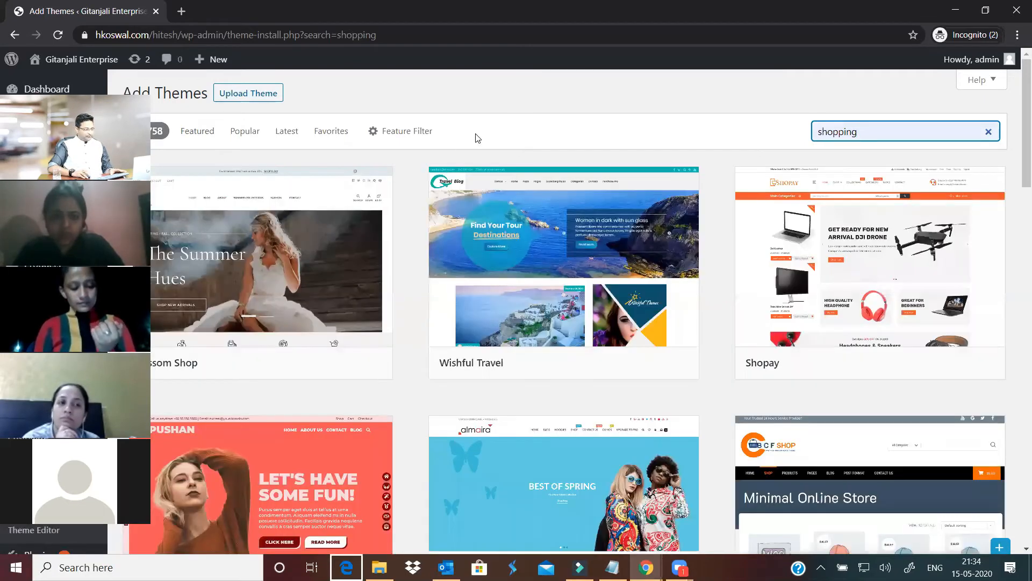
scroll(616, 288, down, 10)
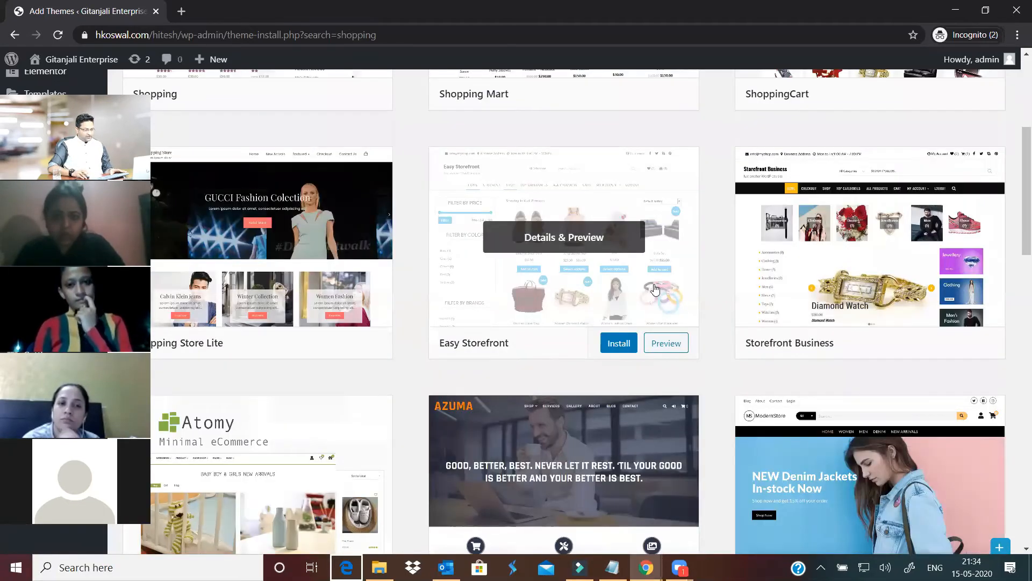
scroll(966, 326, up, 5)
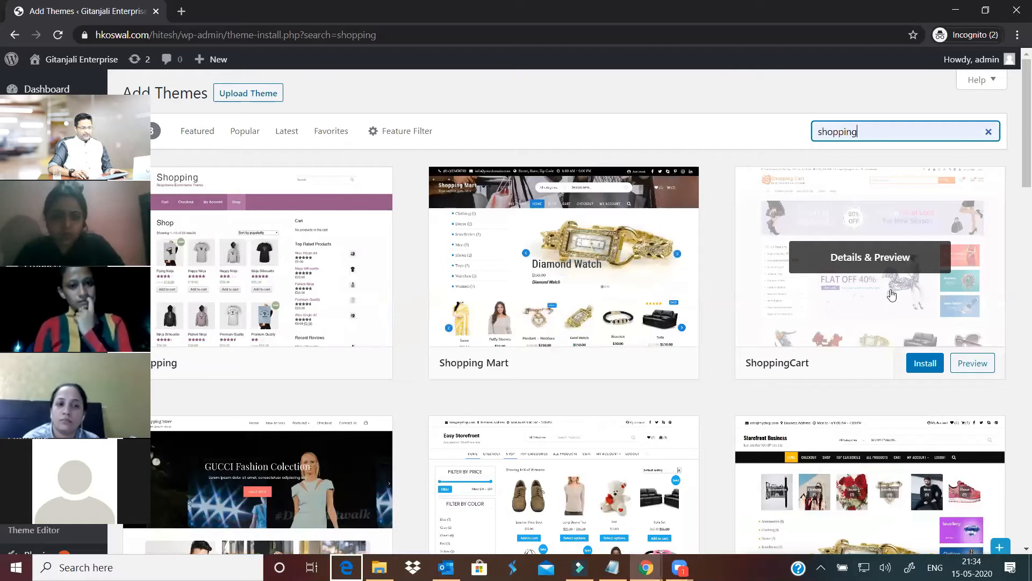
Install the ShoppingCart theme and activate it on the site
click(928, 368)
click(926, 364)
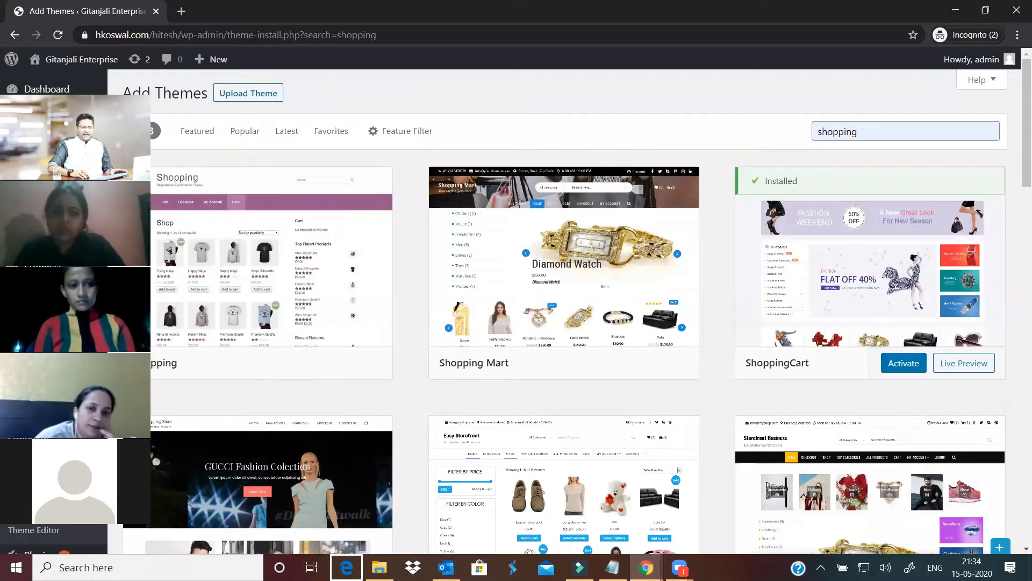
click(908, 364)
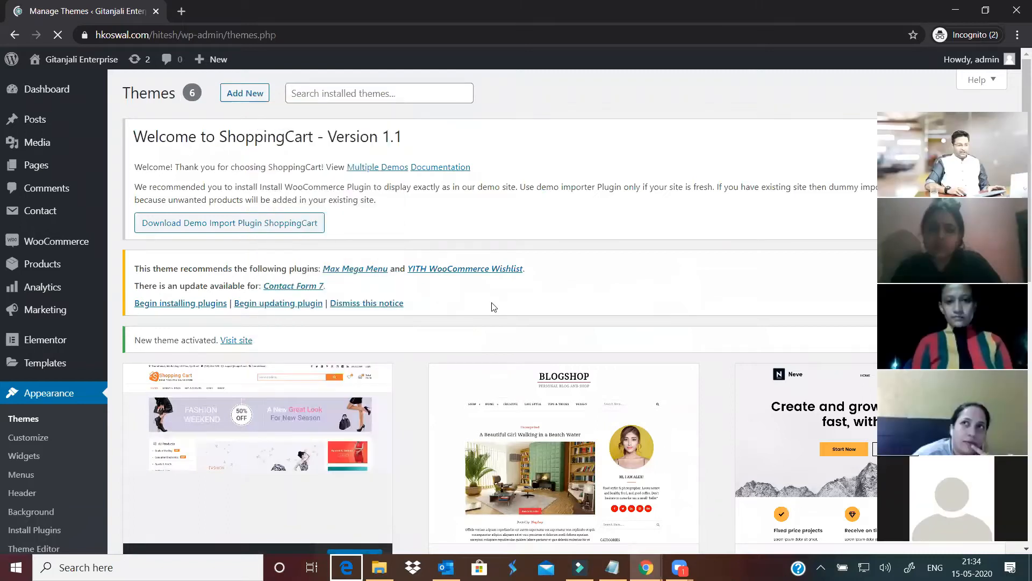
scroll(796, 301, down, 3)
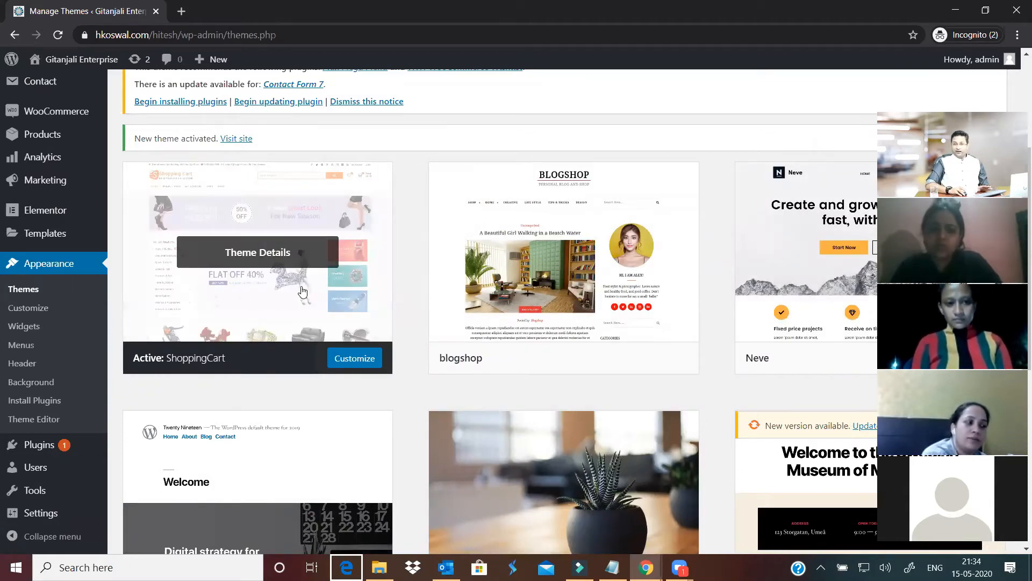
Load the site's front page at hkoswal.com/hitesh in another browser window and review its whole length with the ShoppingCart theme
drag(181, 34, 50, 37)
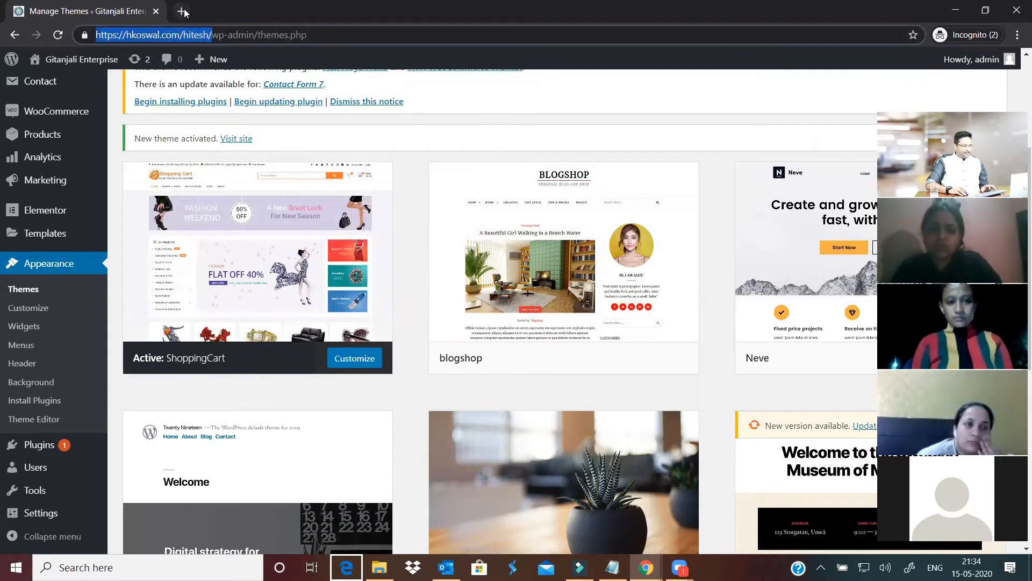
click(646, 567)
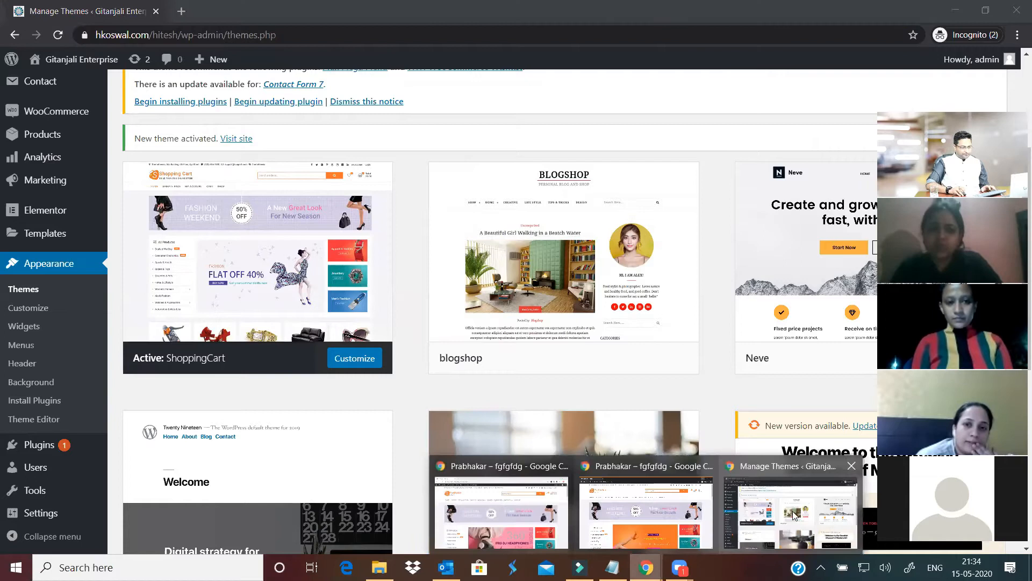
click(319, 113)
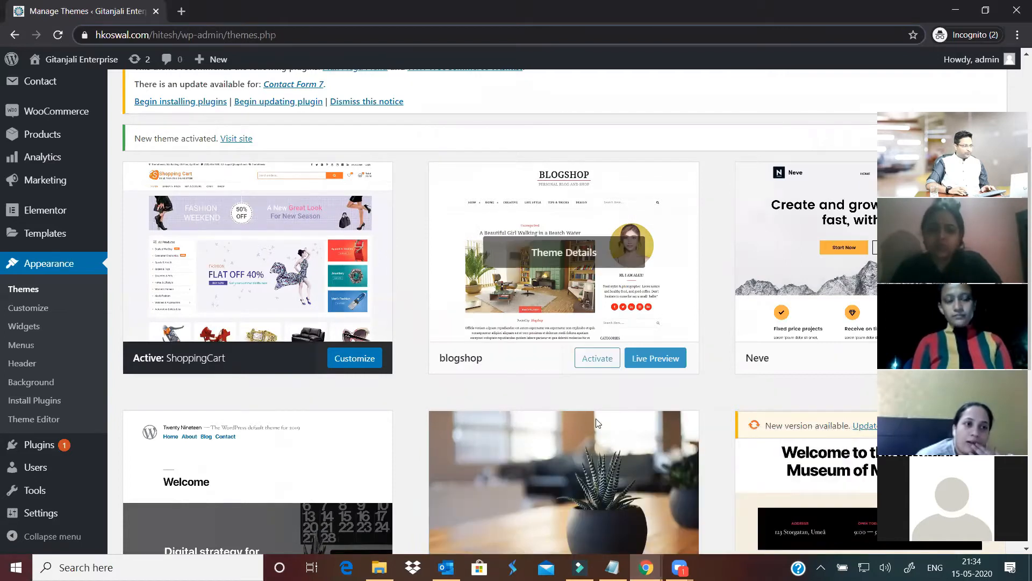
click(646, 566)
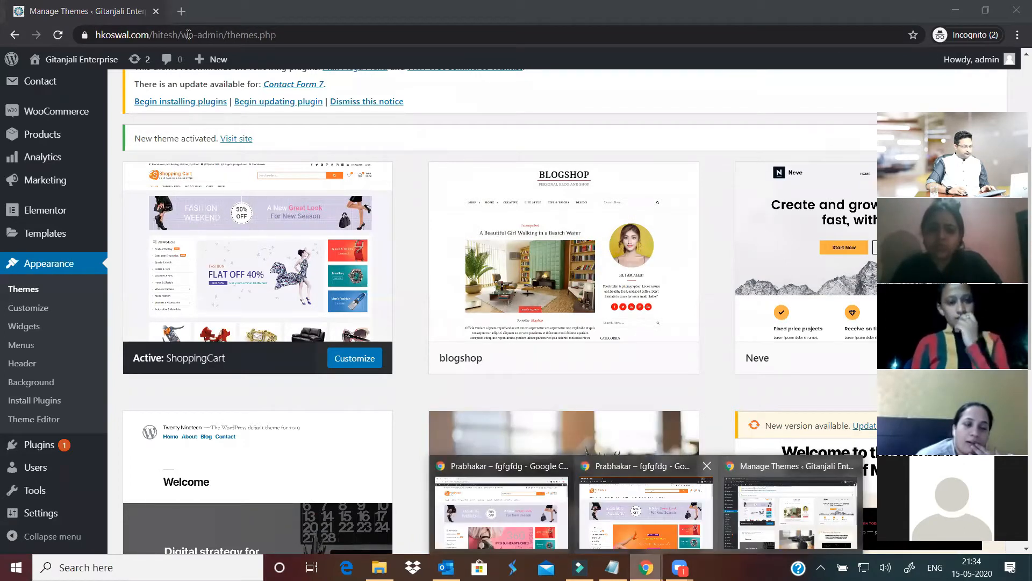
click(658, 534)
click(235, 37)
text(h)
key(Return)
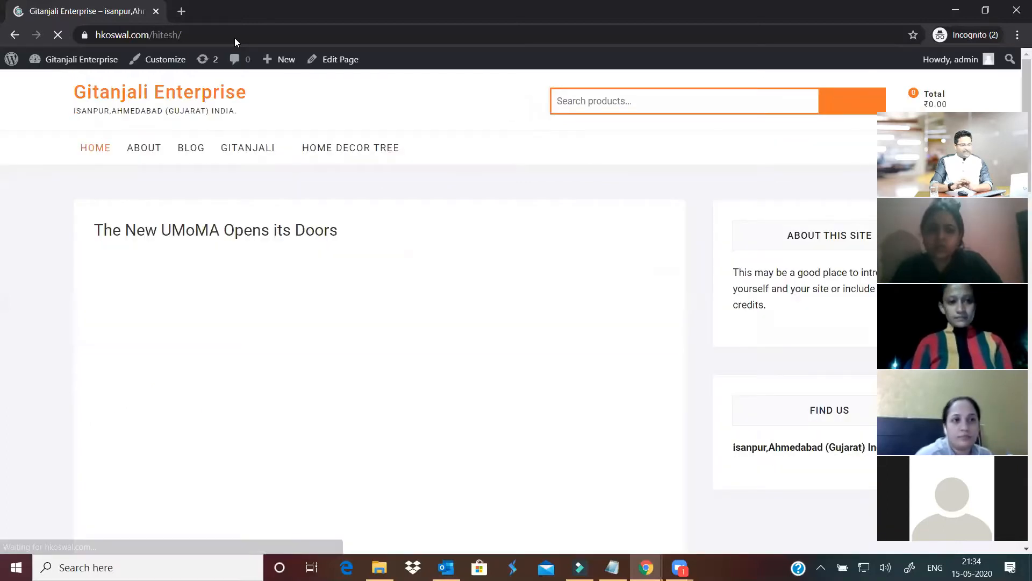
scroll(519, 220, down, 10)
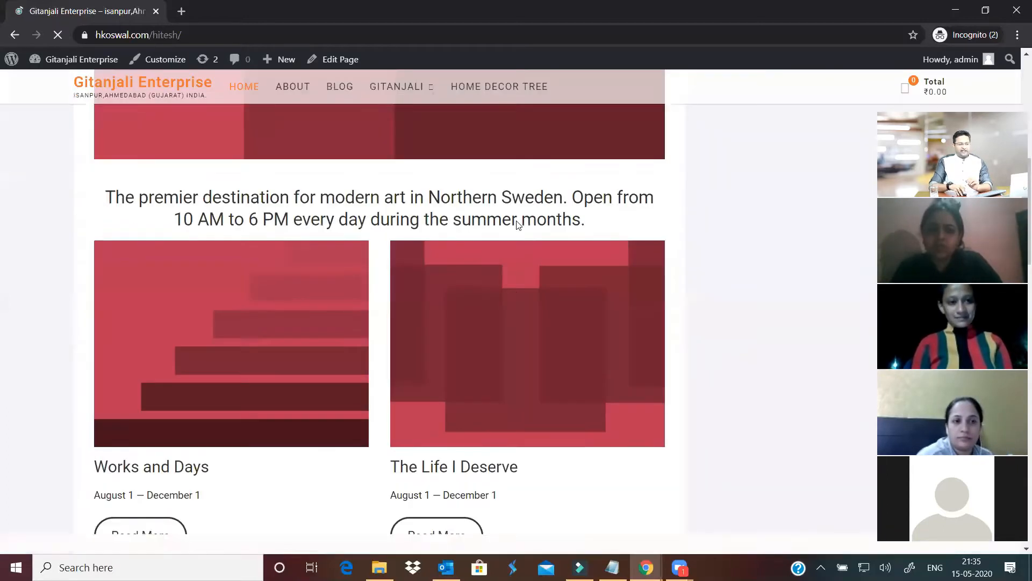
scroll(512, 236, down, 6)
scroll(511, 244, up, 6)
scroll(511, 245, up, 10)
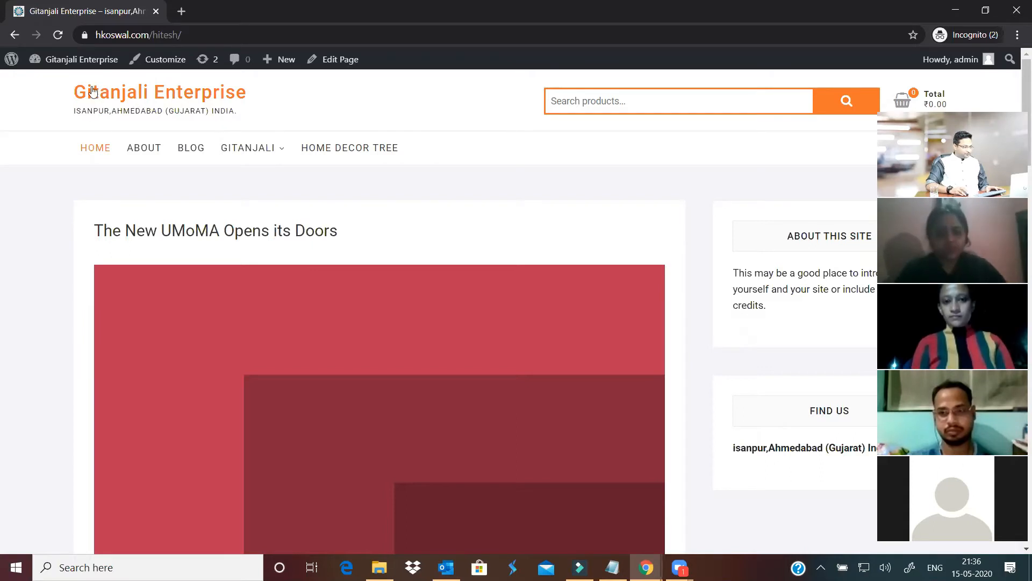
Return to the theme management window and download the ShoppingCart demo import plugin from Theme Freesia
double_click(287, 16)
click(326, 108)
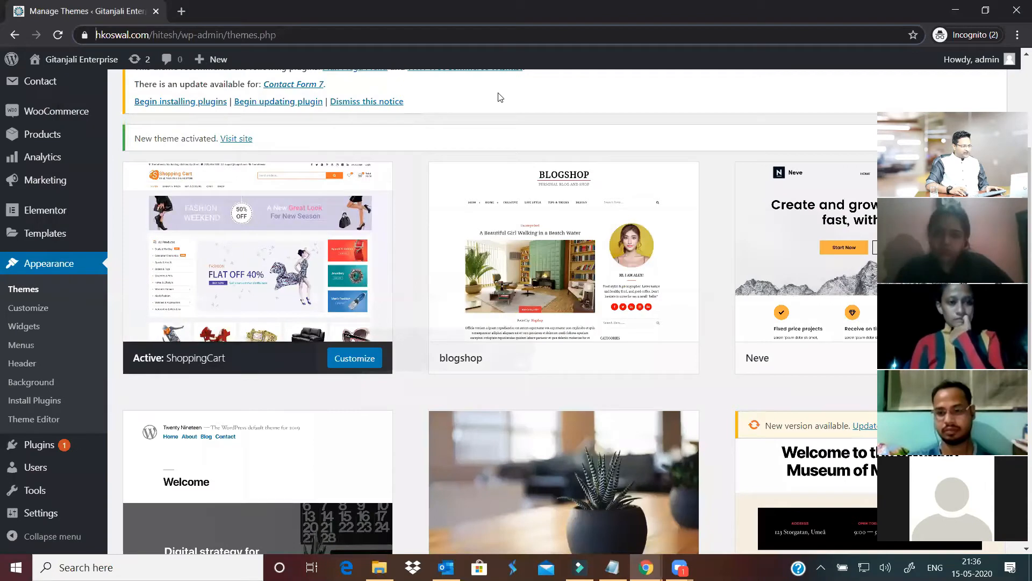
scroll(379, 249, up, 4)
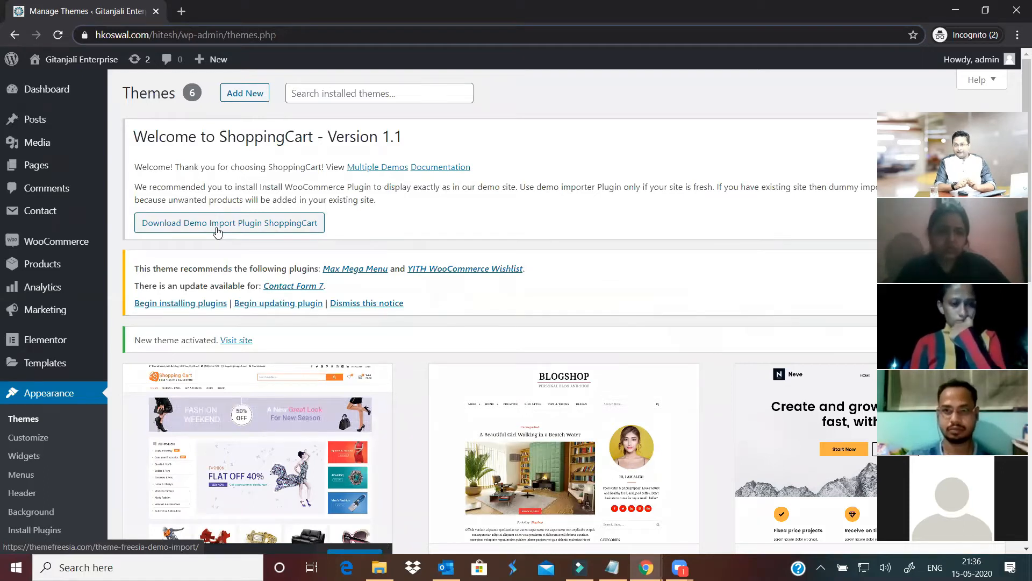
mouse_move(261, 448)
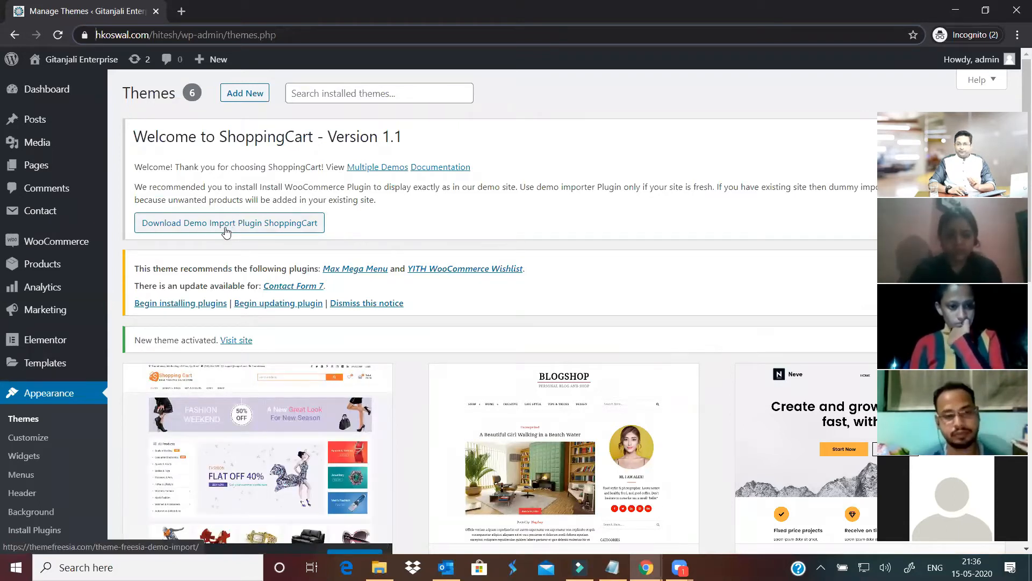
drag(311, 222, 142, 222)
click(412, 231)
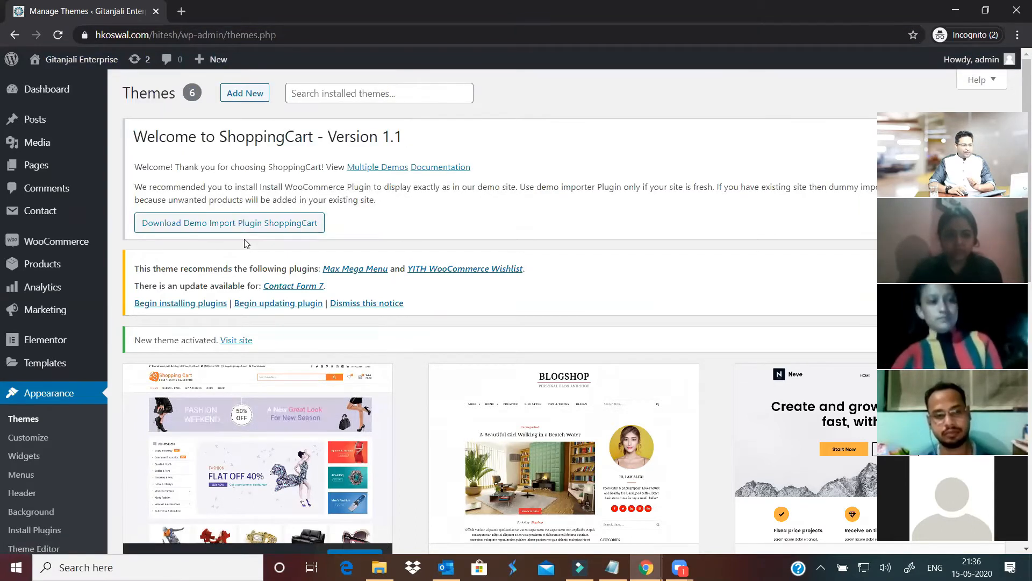
click(249, 227)
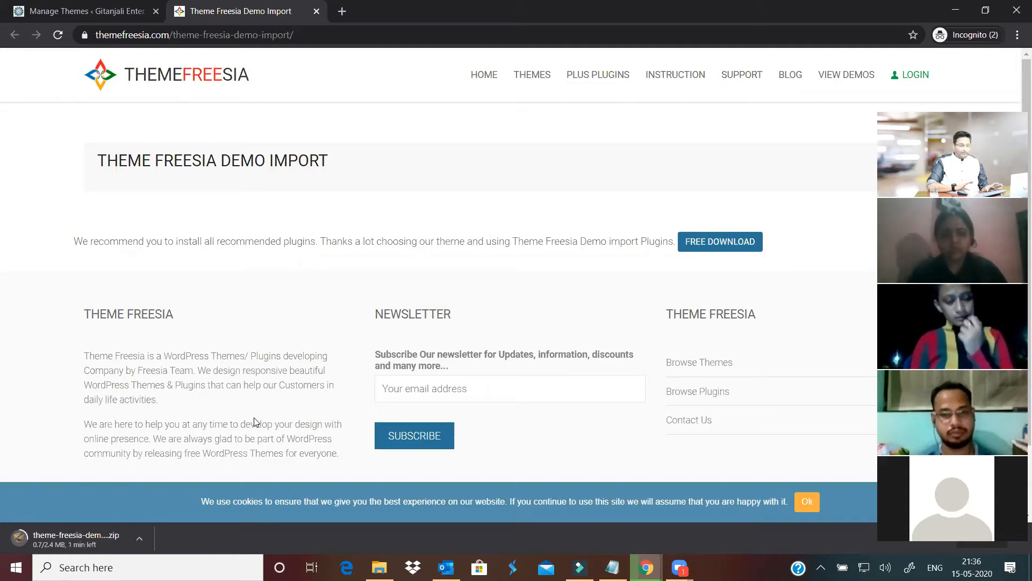
Switch back to the WordPress admin and go to the page for adding new plugins
click(105, 18)
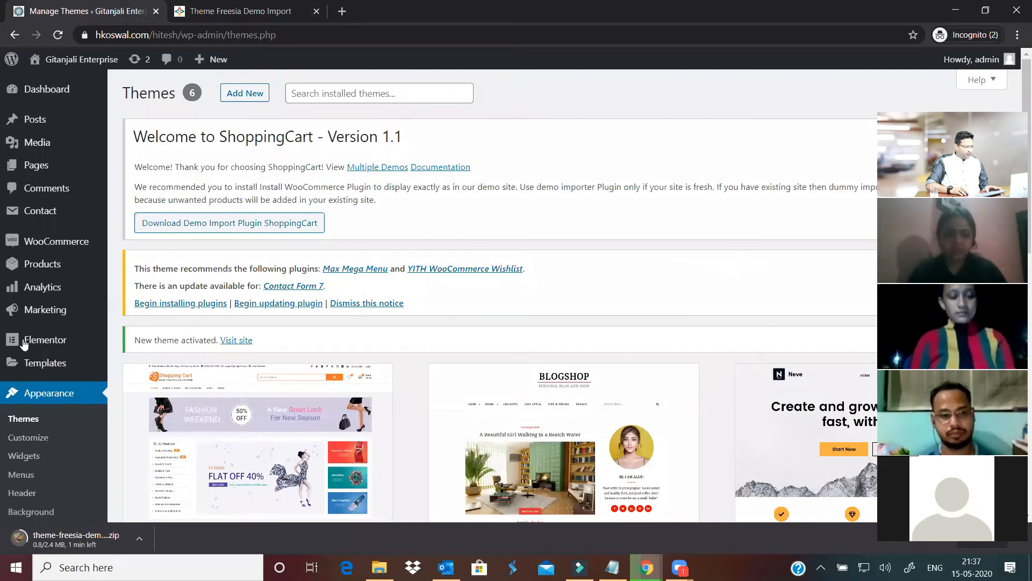
mouse_move(49, 243)
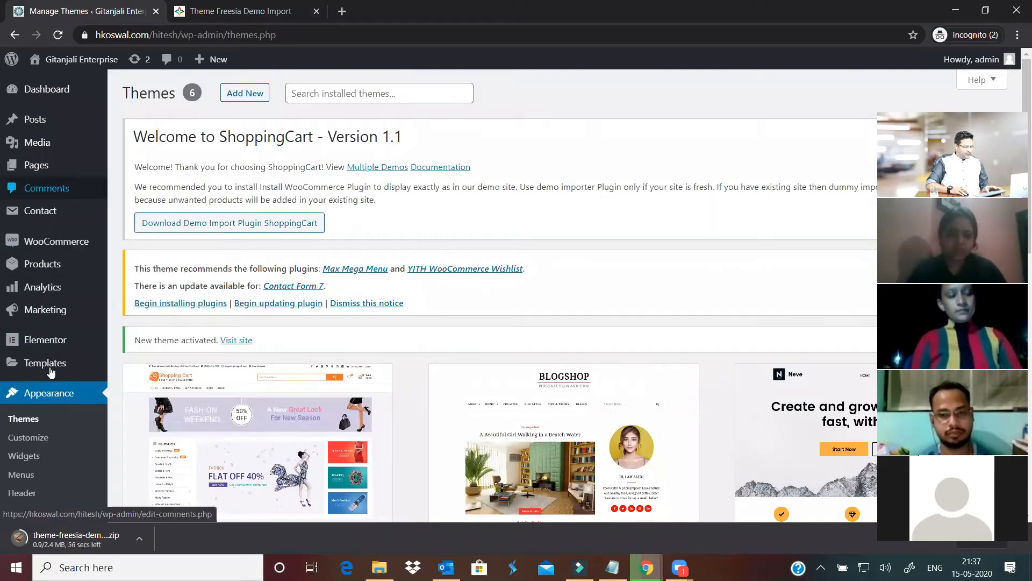
mouse_move(46, 345)
scroll(45, 345, down, 5)
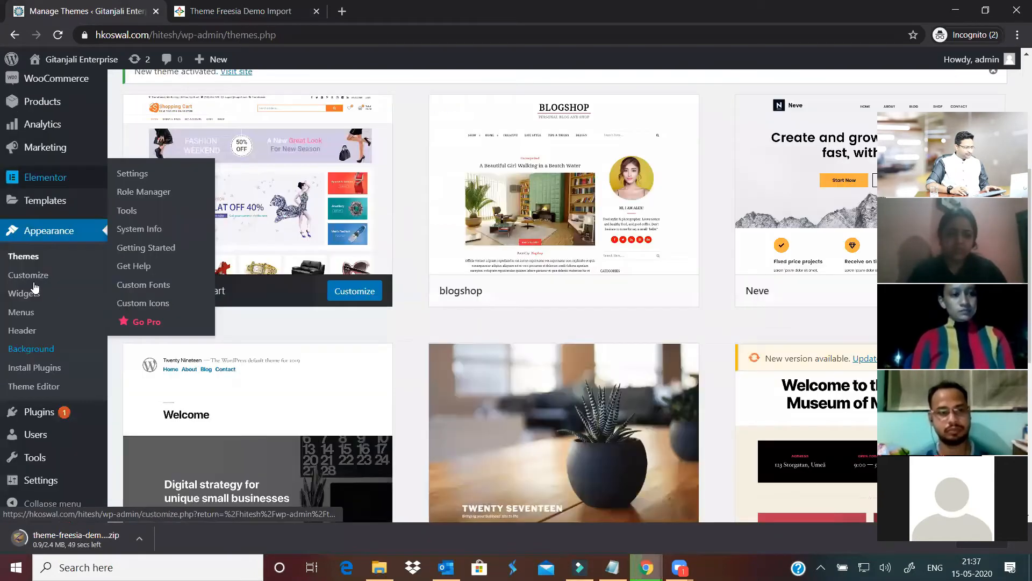
mouse_move(37, 411)
click(122, 429)
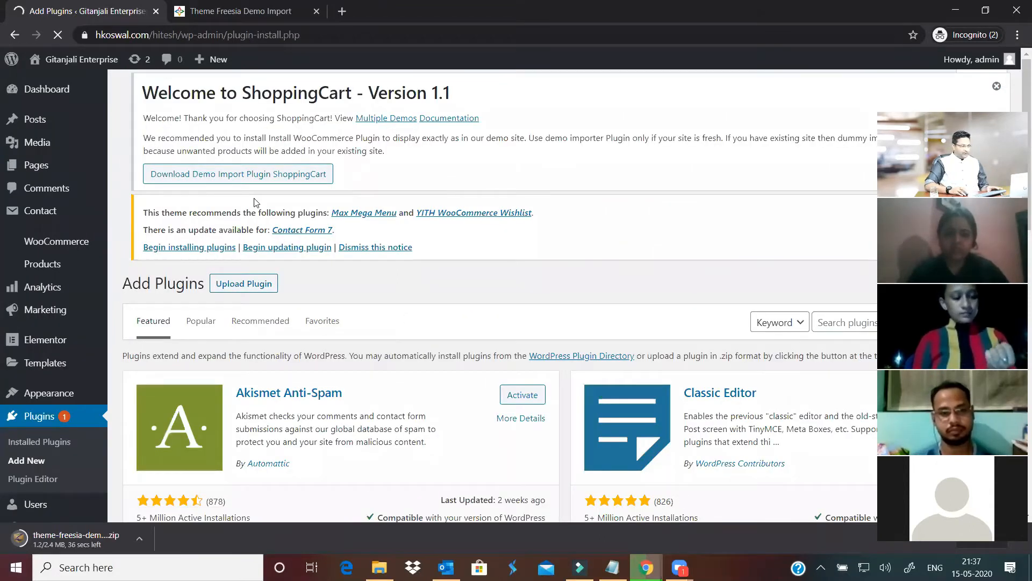
Check the plugins recommended by the ShoppingCart theme and open the form for uploading a plugin zip file
click(237, 288)
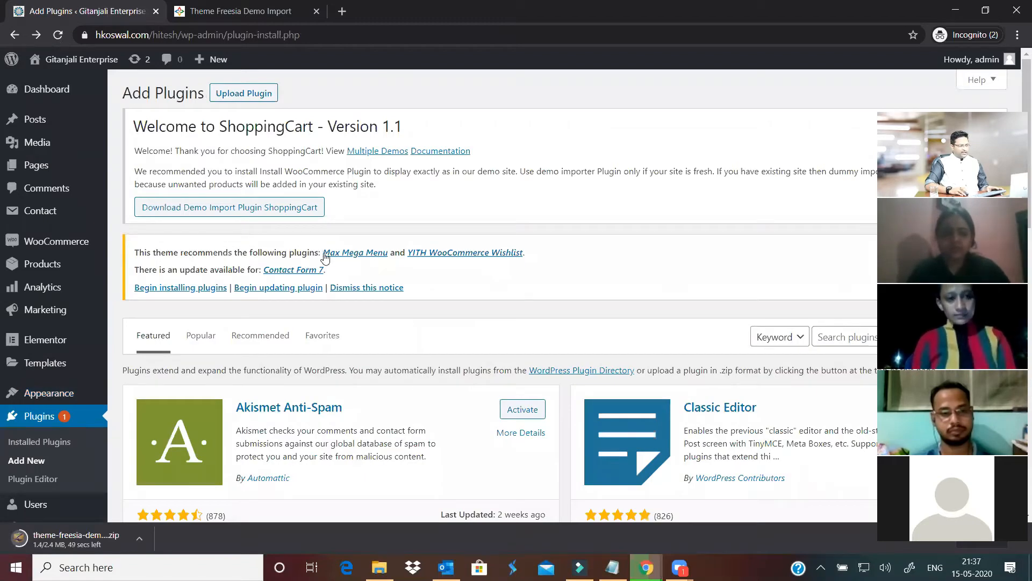
drag(321, 252, 408, 276)
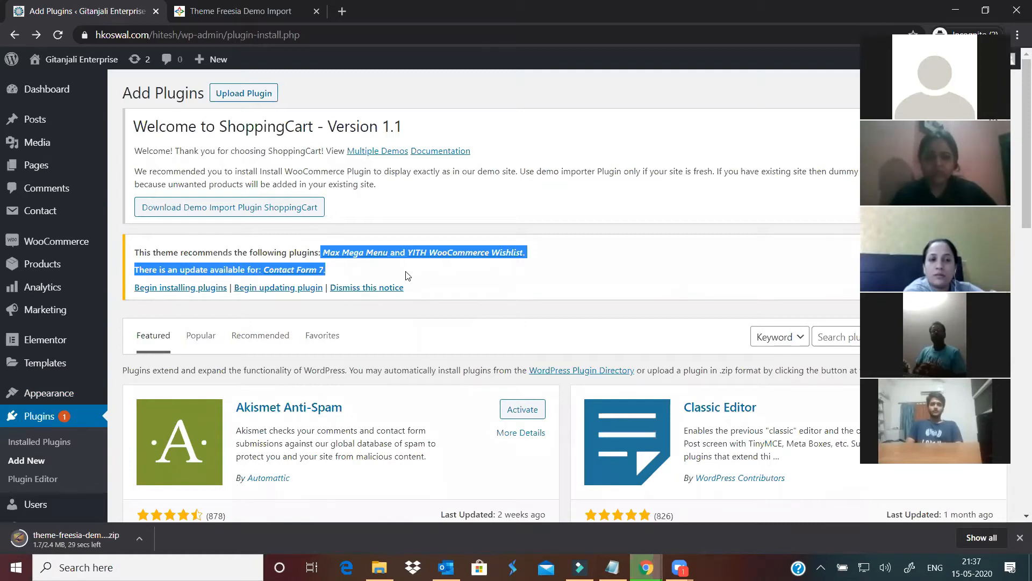
click(566, 269)
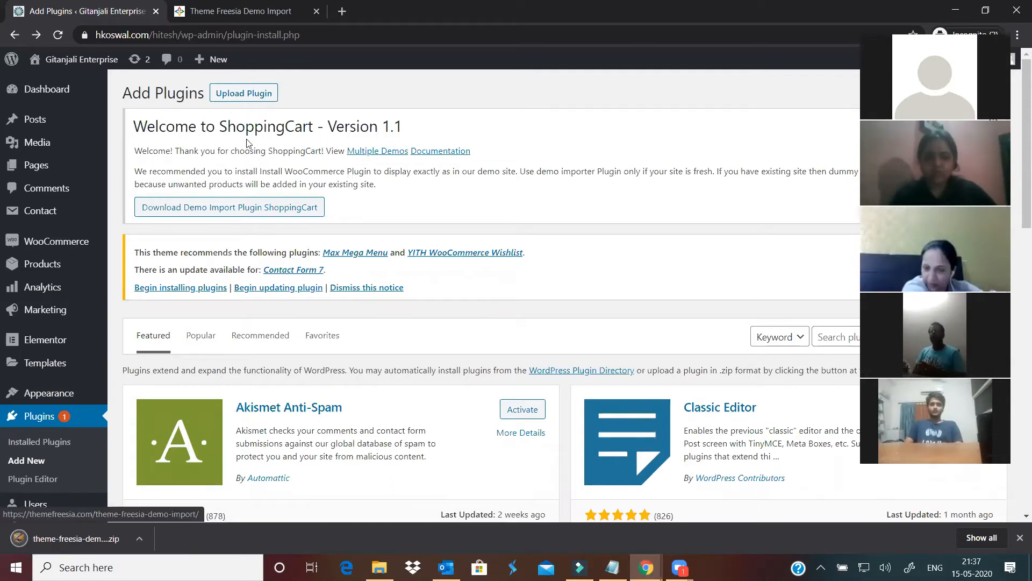
click(245, 95)
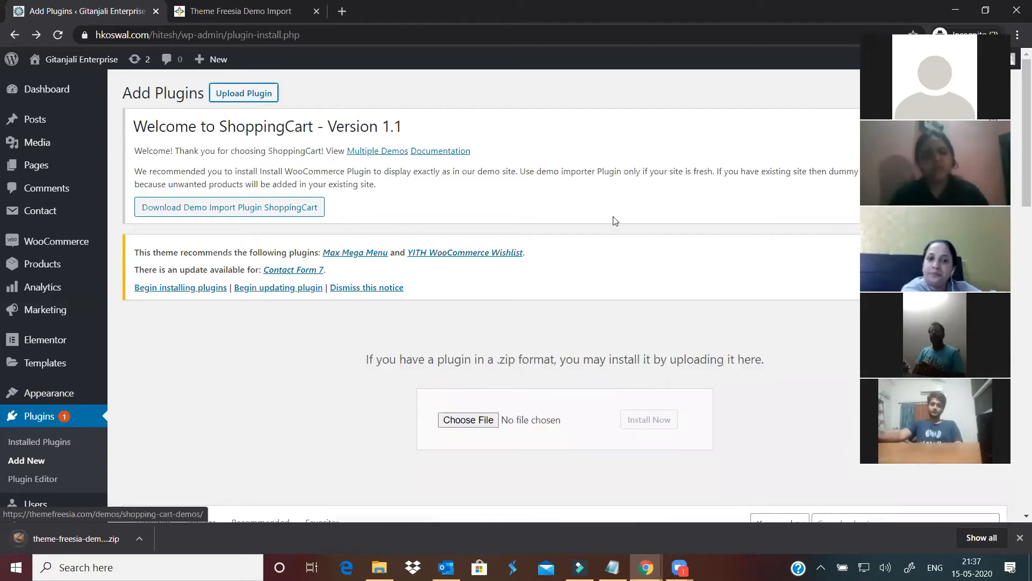
Upload the theme-freesia-demo-import zip from the Downloads folder, then install and activate the plugin
click(468, 420)
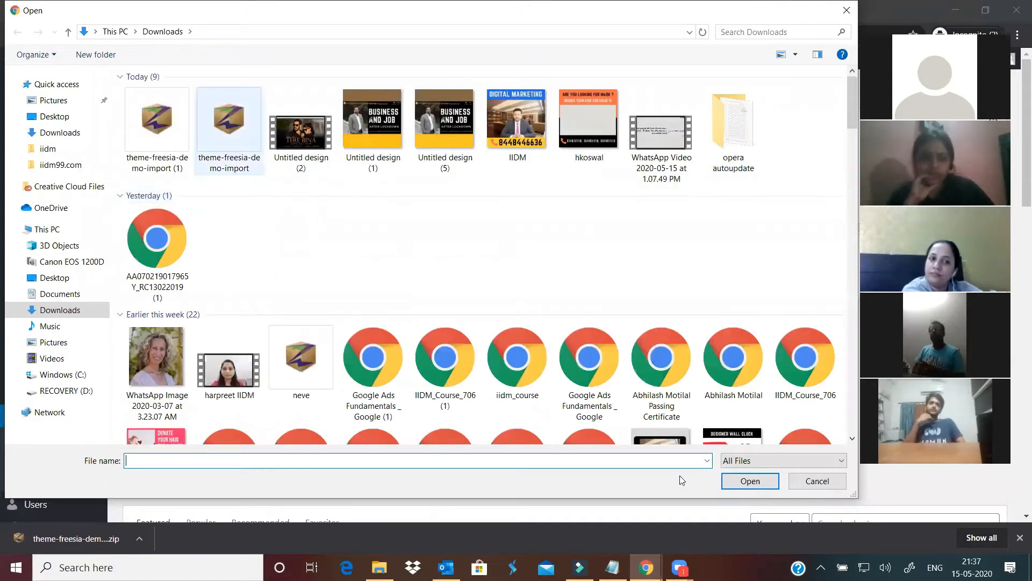
click(750, 480)
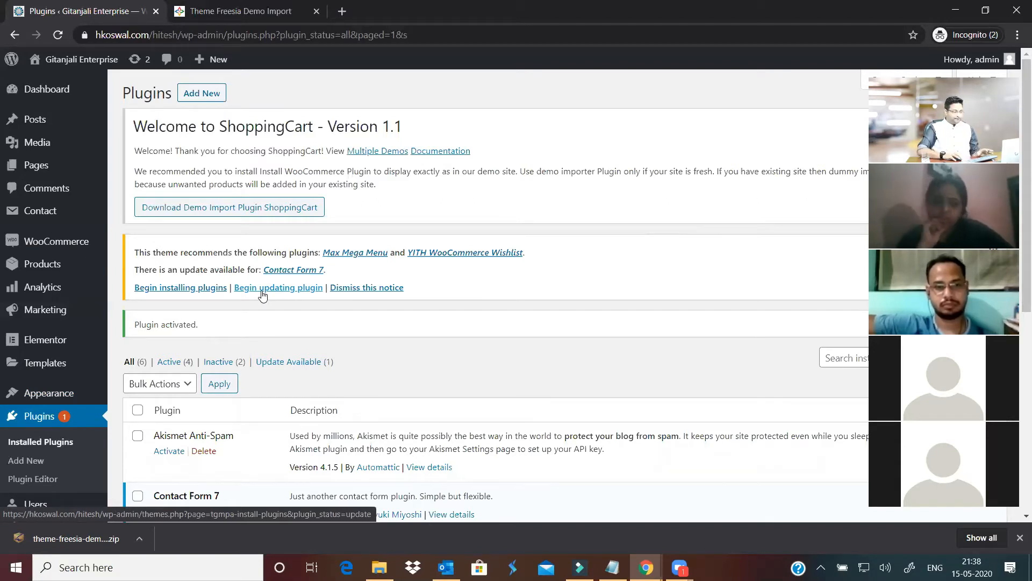
List the theme's recommended plugins still to install and bulk-install Max Mega Menu and YITH WooCommerce Wishlist
click(262, 288)
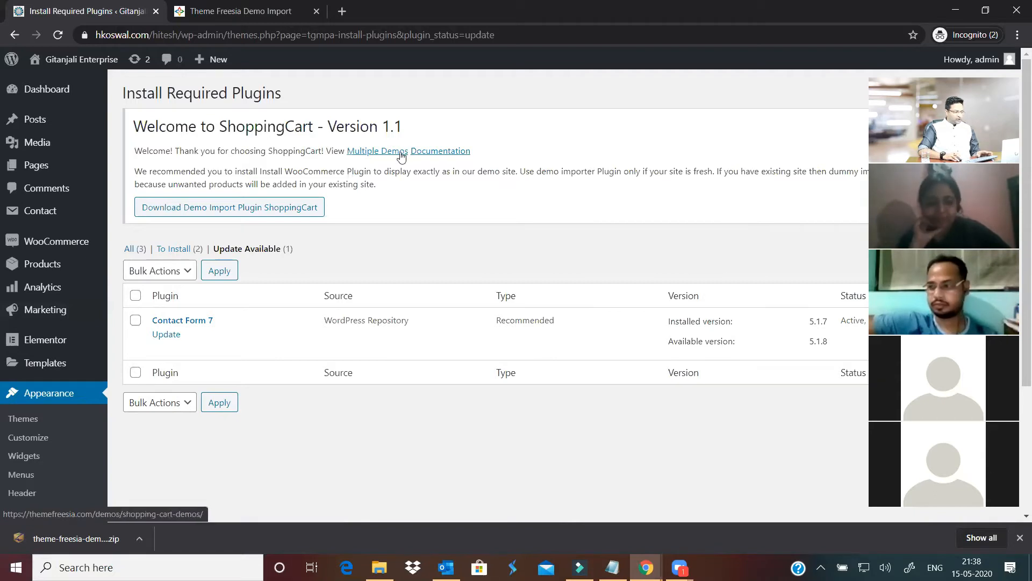
click(181, 249)
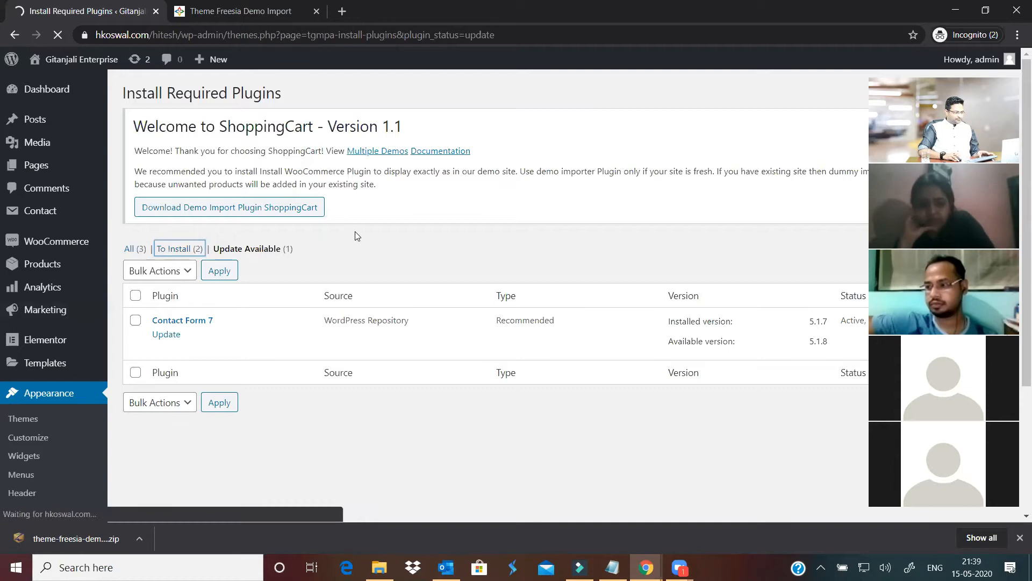
click(136, 296)
click(156, 276)
click(151, 310)
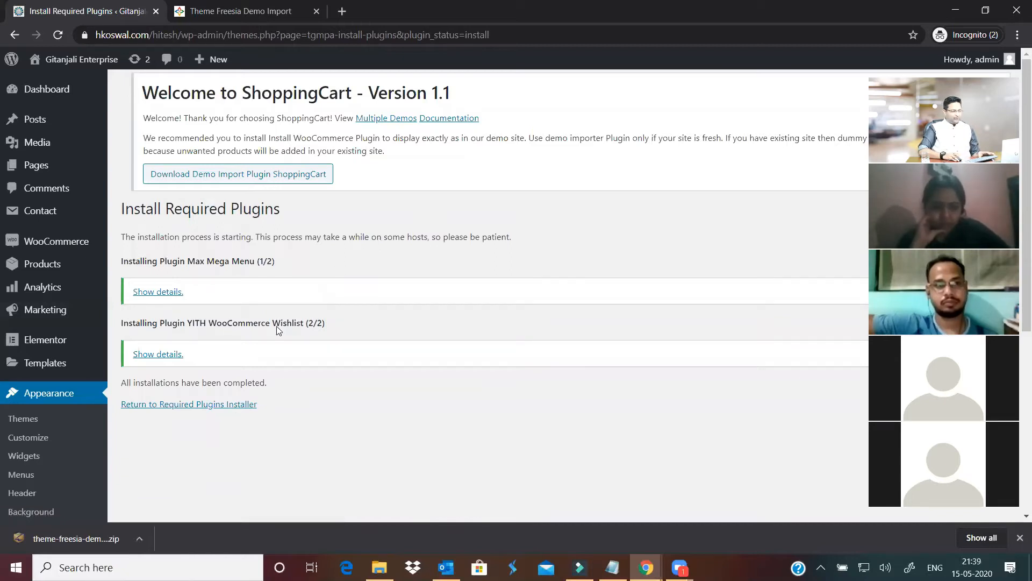
Return to the required plugins installer and bulk-activate the installed recommended plugins
click(187, 406)
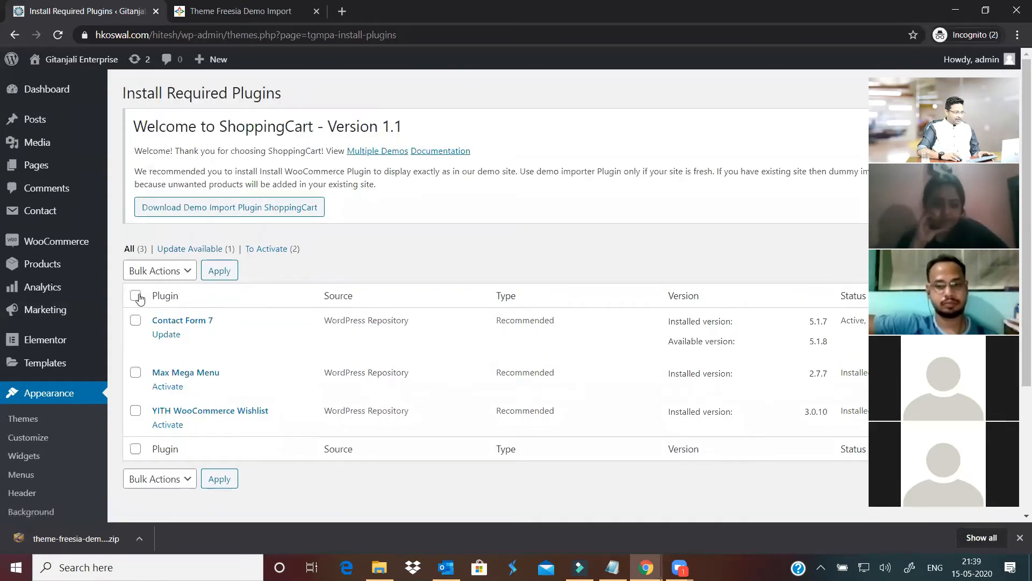
click(135, 296)
click(161, 271)
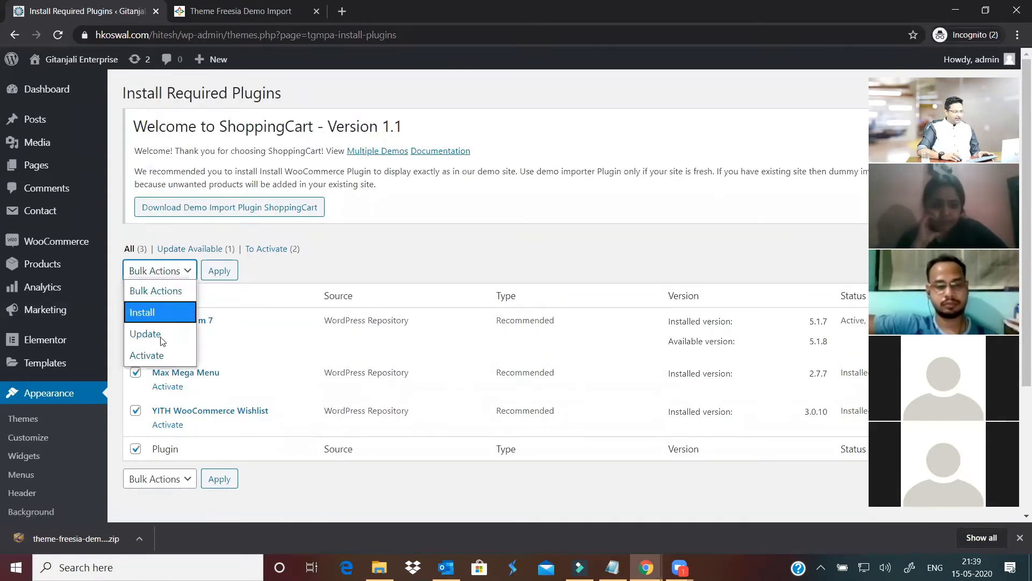
click(165, 355)
click(219, 271)
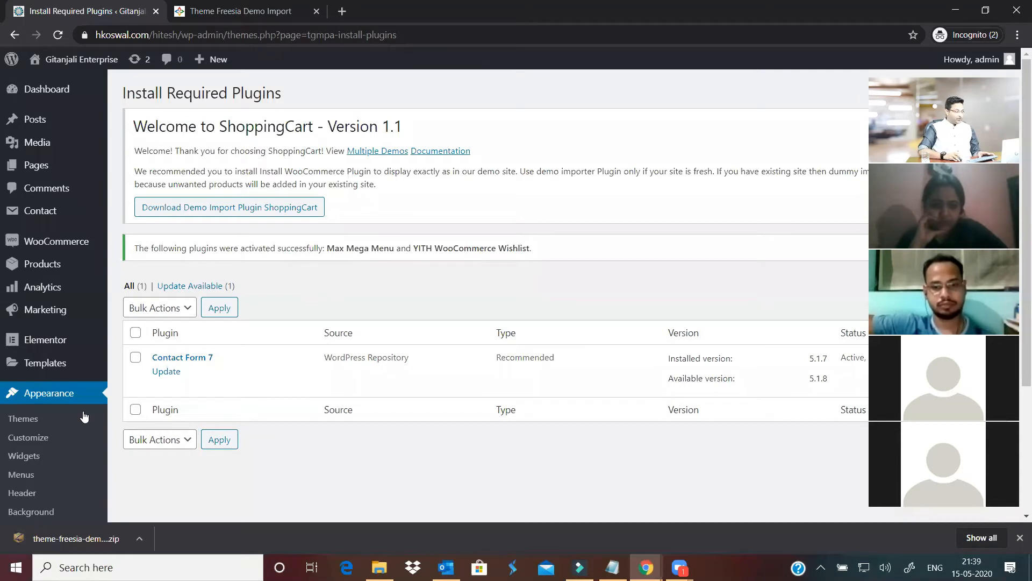
Go back to the admin dashboard and open the theme's Import Demo Data page
scroll(27, 387, down, 3)
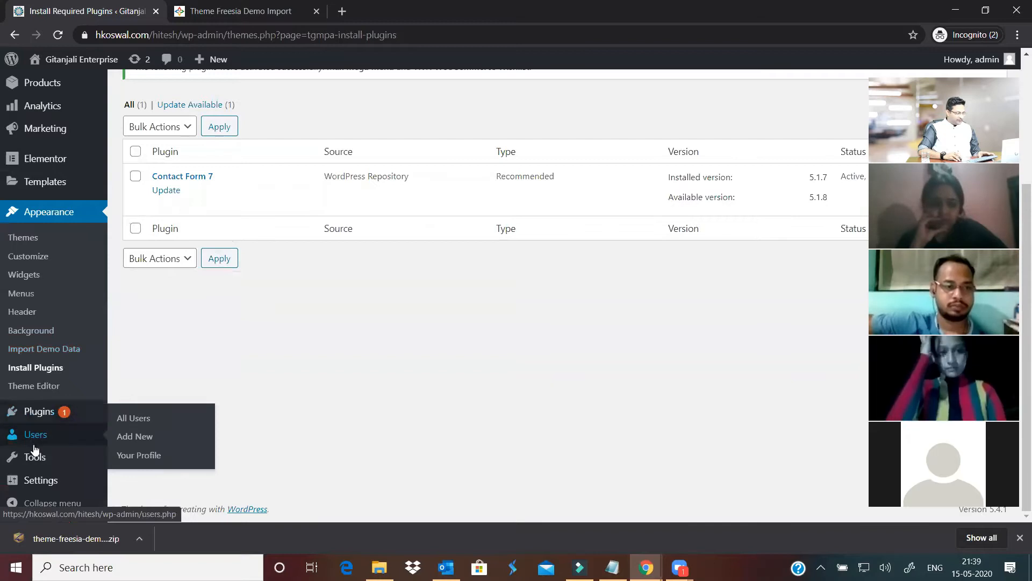
mouse_move(33, 461)
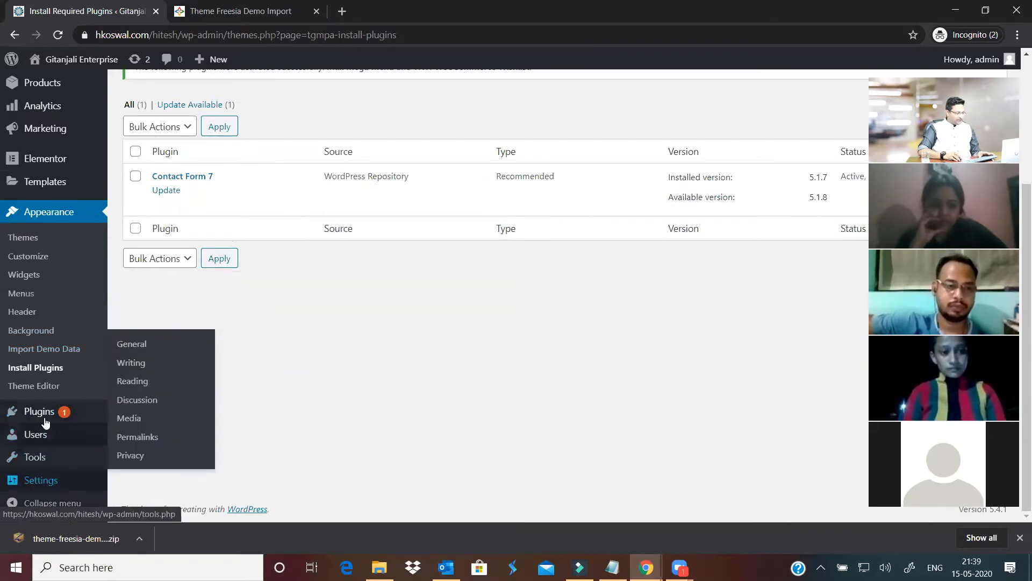
scroll(44, 396, up, 2)
scroll(44, 396, up, 2)
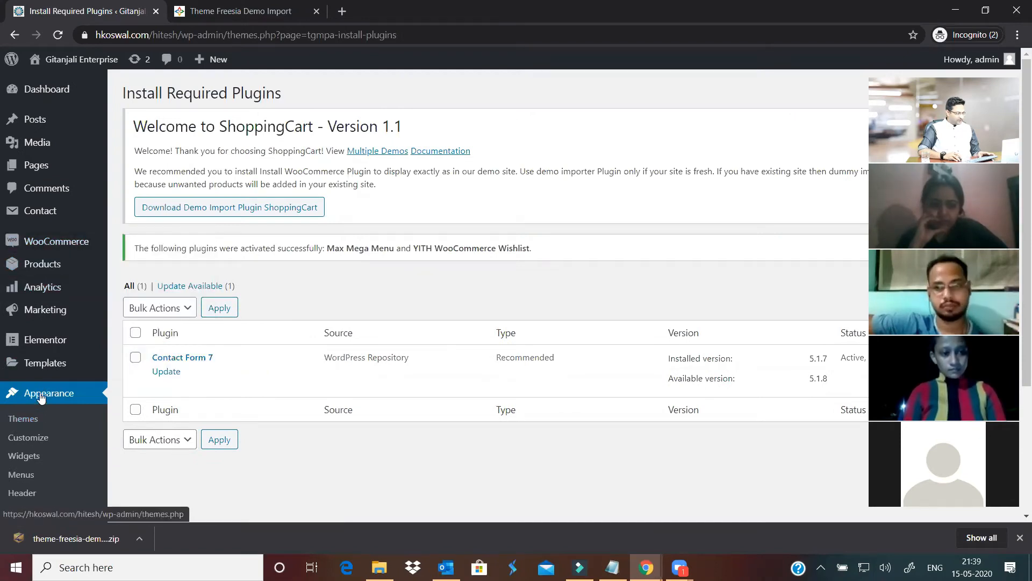
click(44, 91)
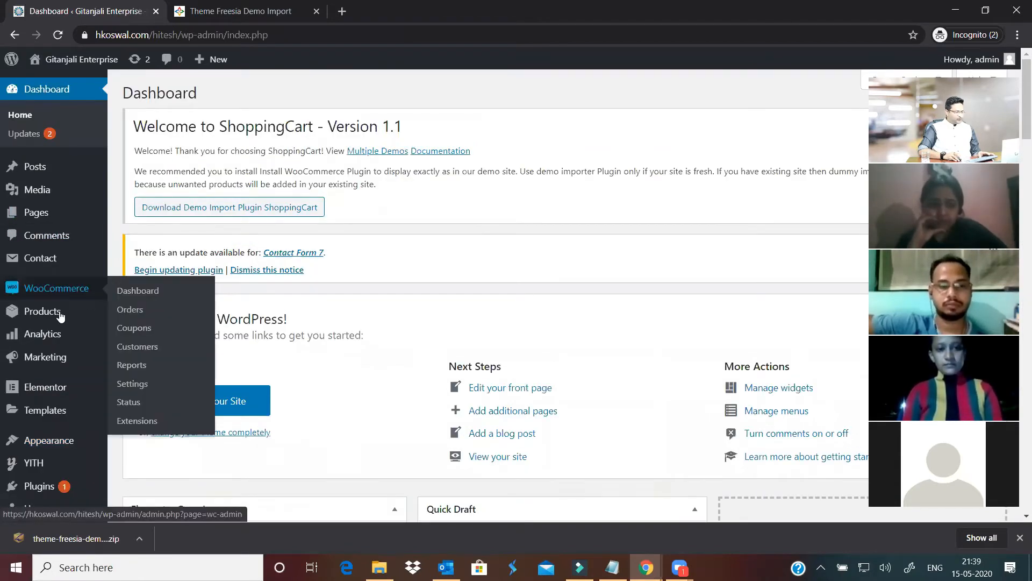
scroll(59, 312, down, 2)
mouse_move(51, 342)
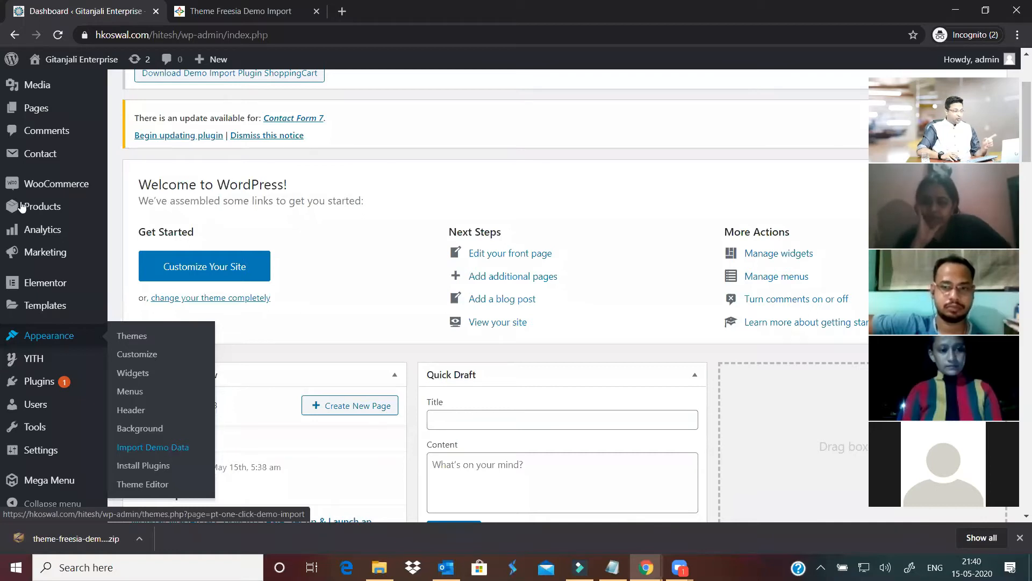
mouse_move(57, 189)
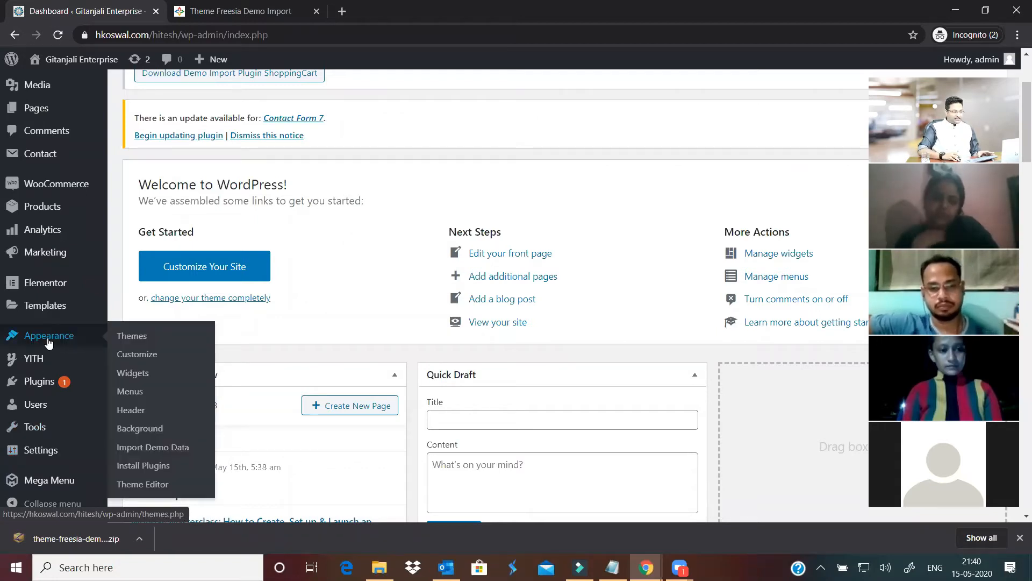
click(166, 454)
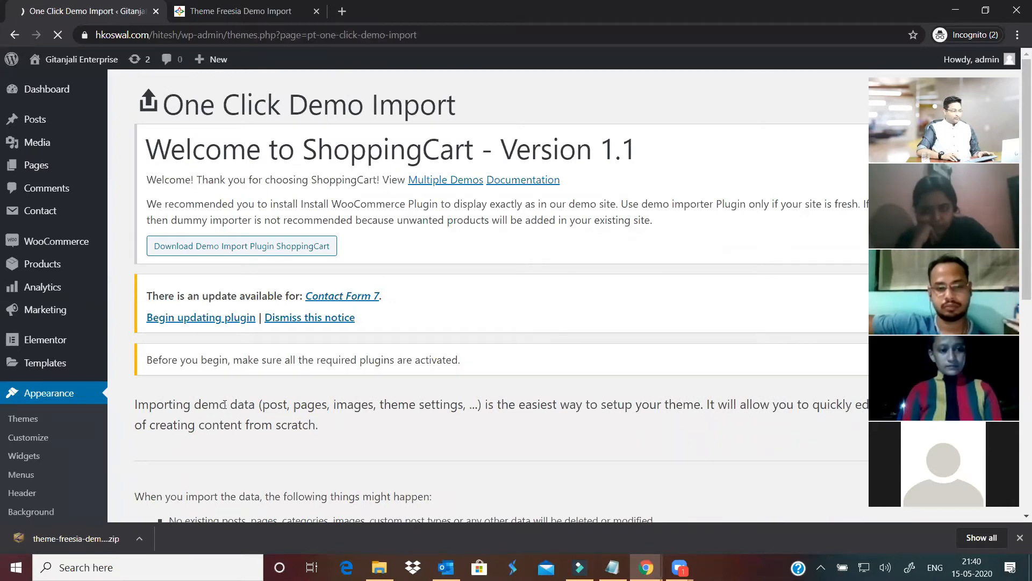
Import the Default ShoppingCart demo and confirm the import
scroll(224, 405, down, 7)
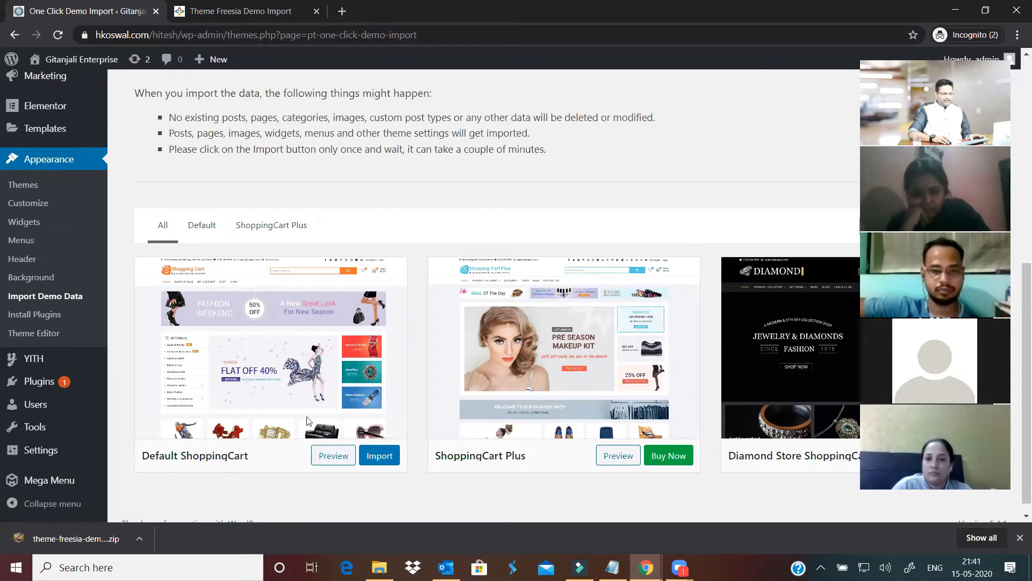
click(379, 457)
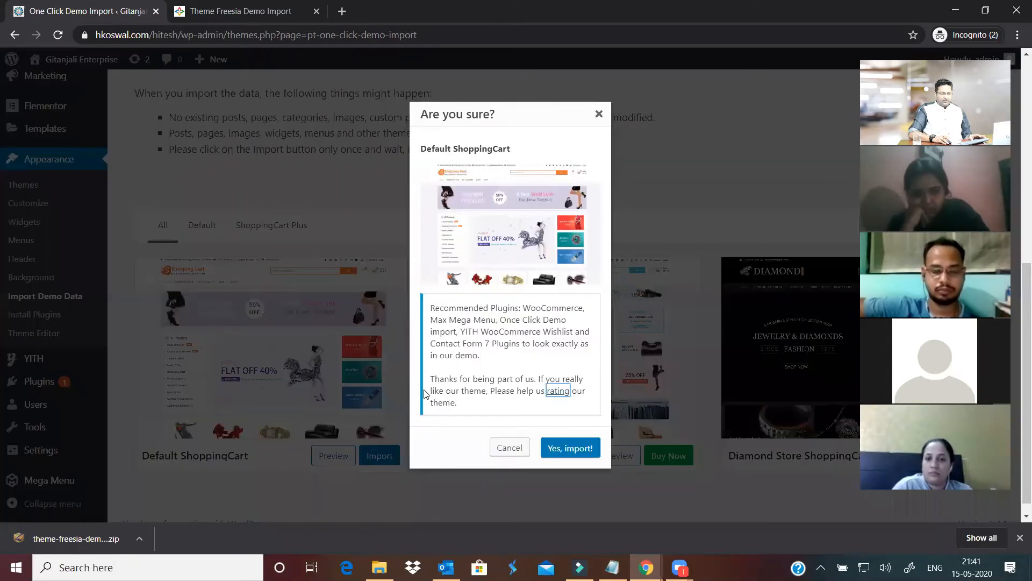
click(583, 449)
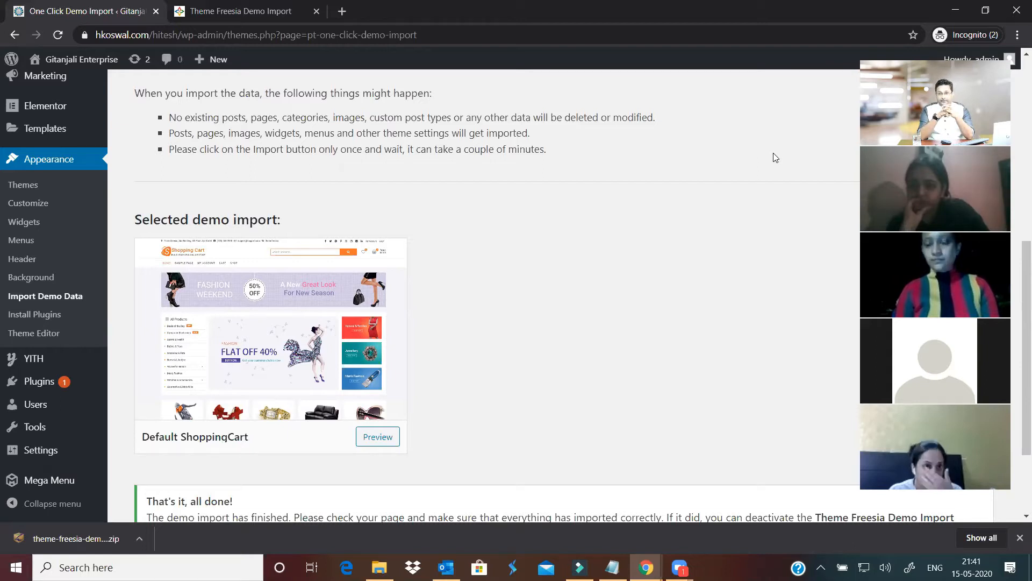
scroll(500, 322, down, 3)
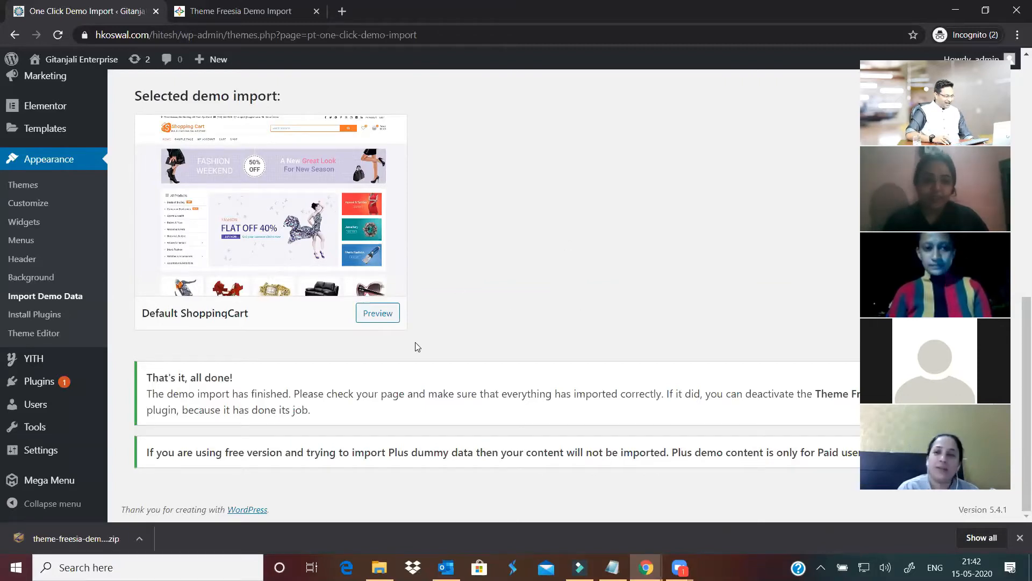
scroll(443, 364, up, 5)
scroll(427, 392, down, 5)
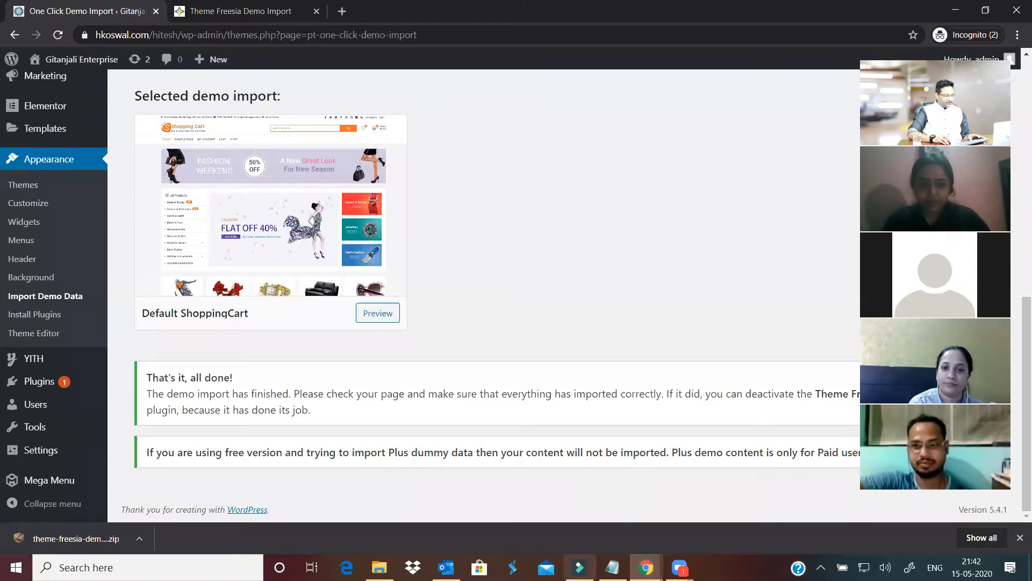
Switch to the browser window with the site's front page, maximize it and reload the page
mouse_move(646, 567)
click(636, 521)
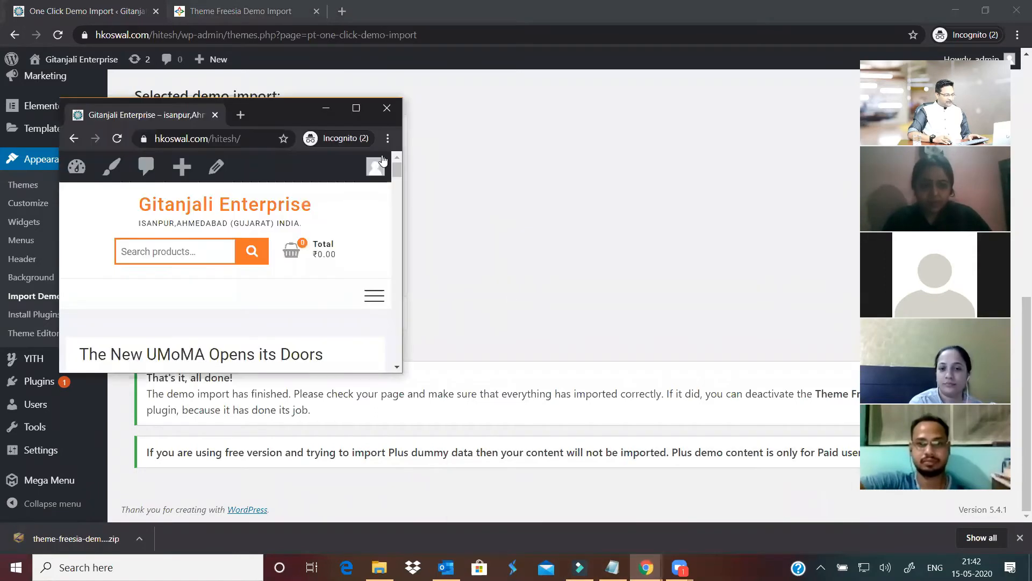
click(355, 109)
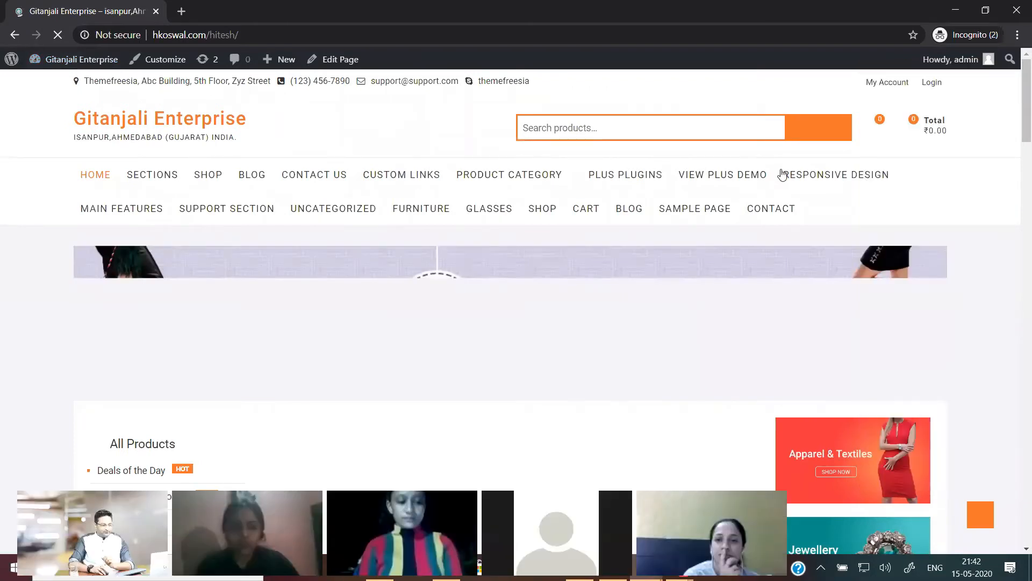
Review the front page with the imported demo content, including its header navigation, banner, product categories, slider and promotional boxes
scroll(720, 342, down, 6)
scroll(721, 342, up, 5)
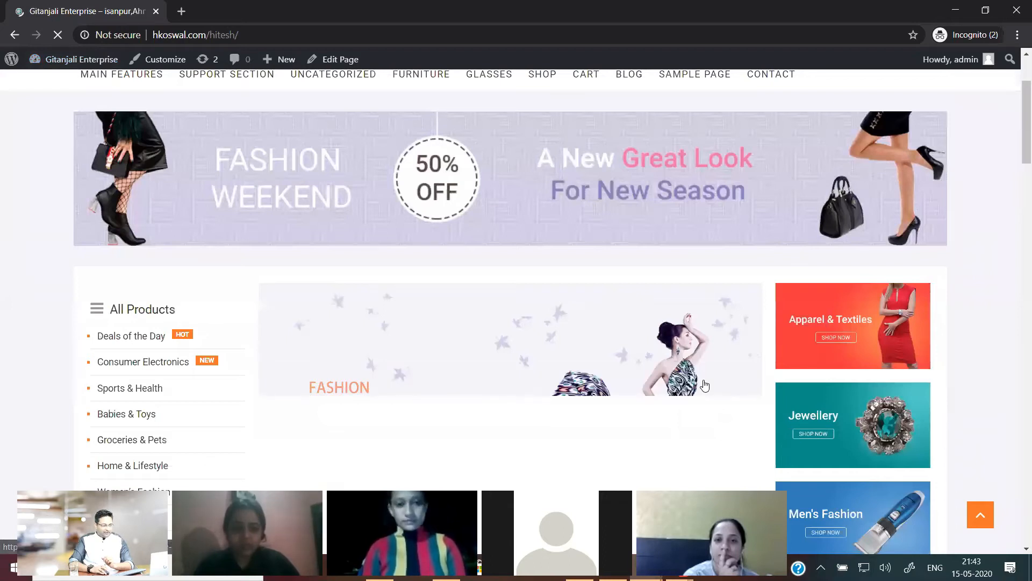
scroll(864, 242, down, 6)
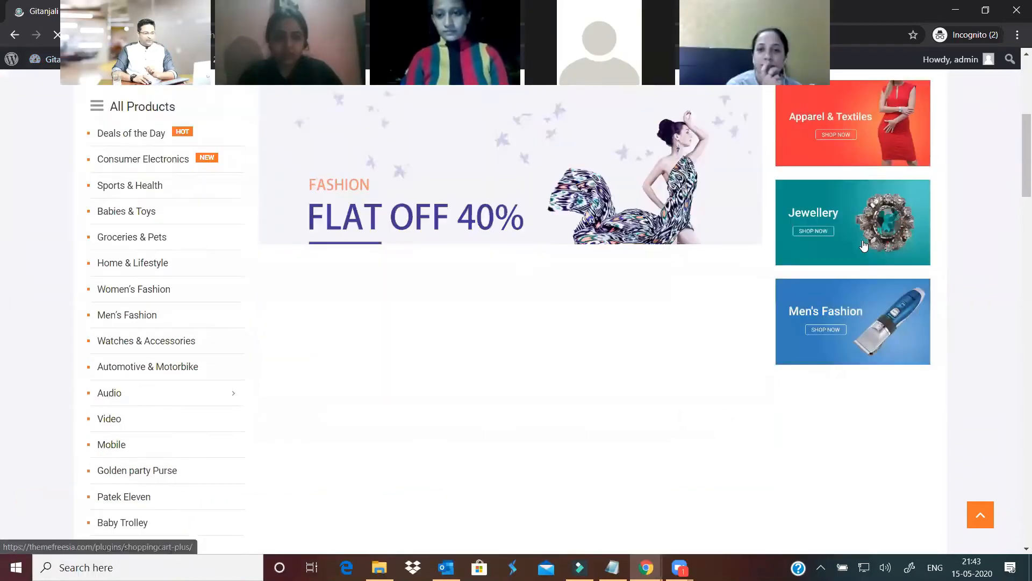
scroll(864, 246, up, 8)
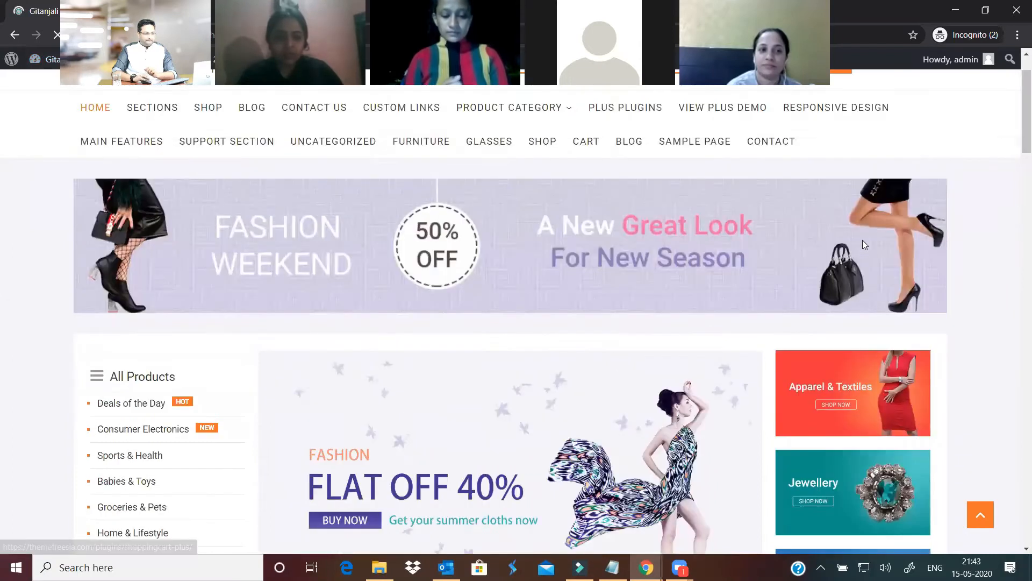
scroll(864, 245, up, 1)
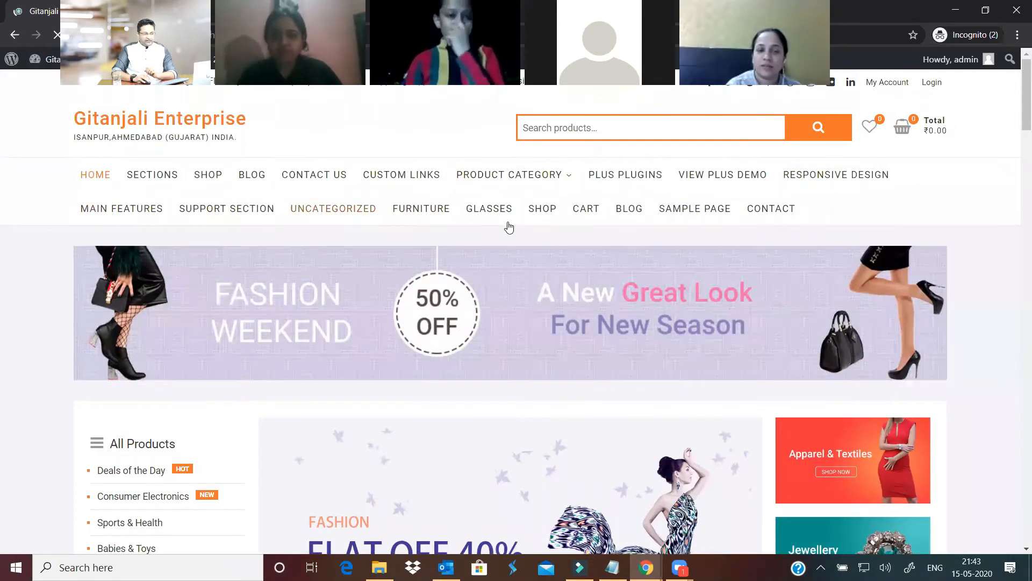
scroll(511, 223, down, 1)
scroll(512, 225, up, 1)
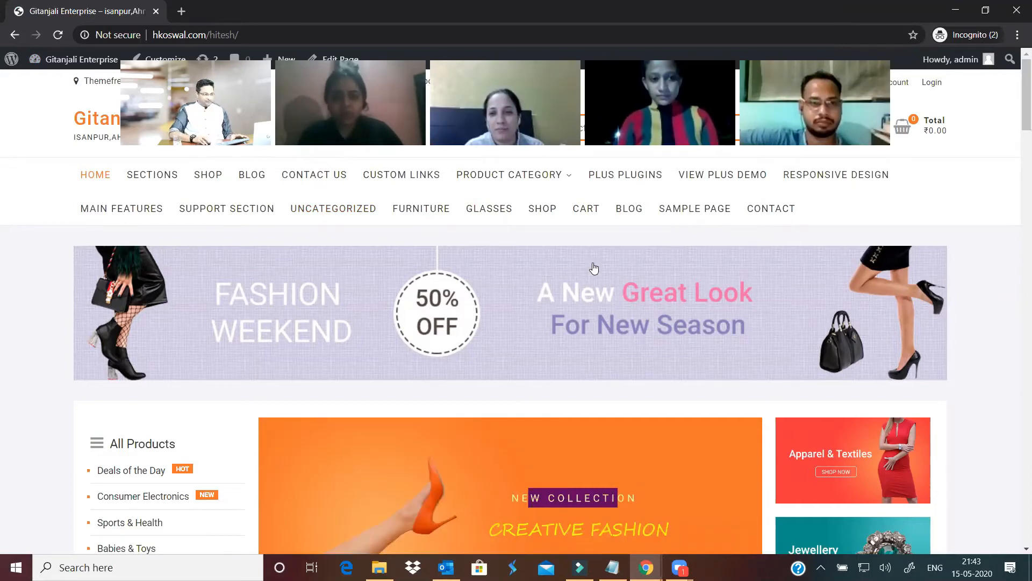
scroll(594, 268, down, 5)
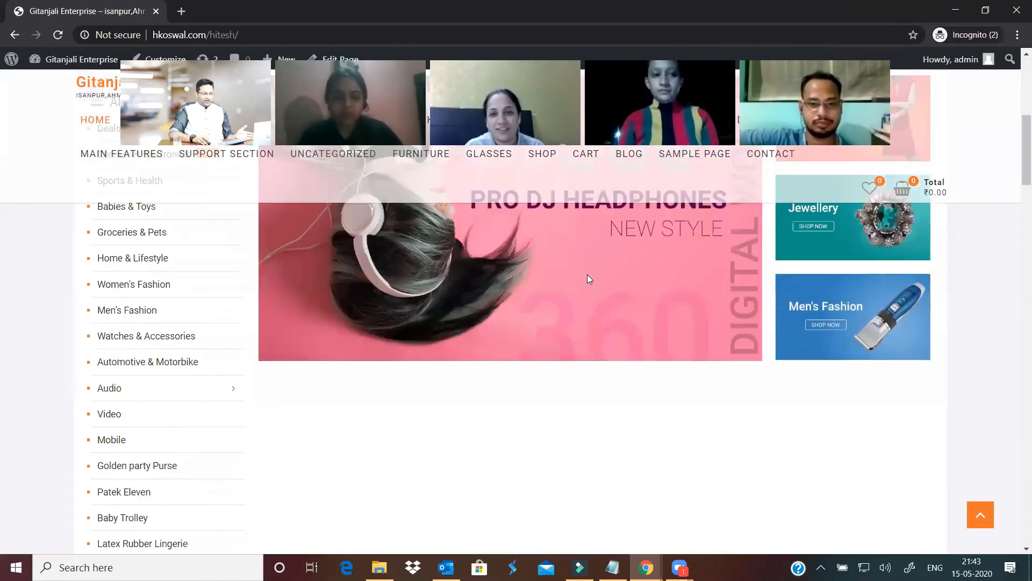
scroll(588, 274, up, 5)
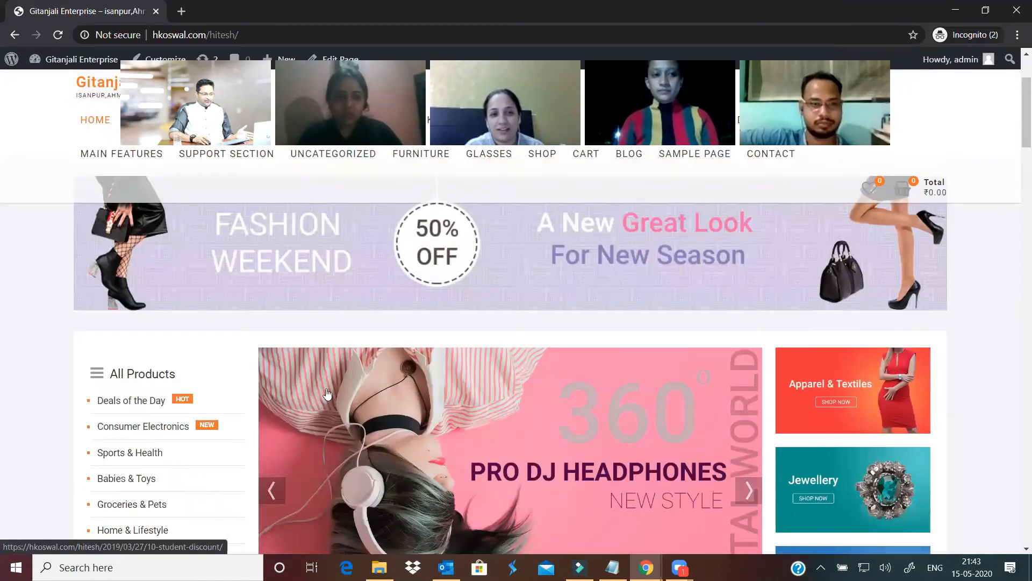
scroll(141, 313, down, 3)
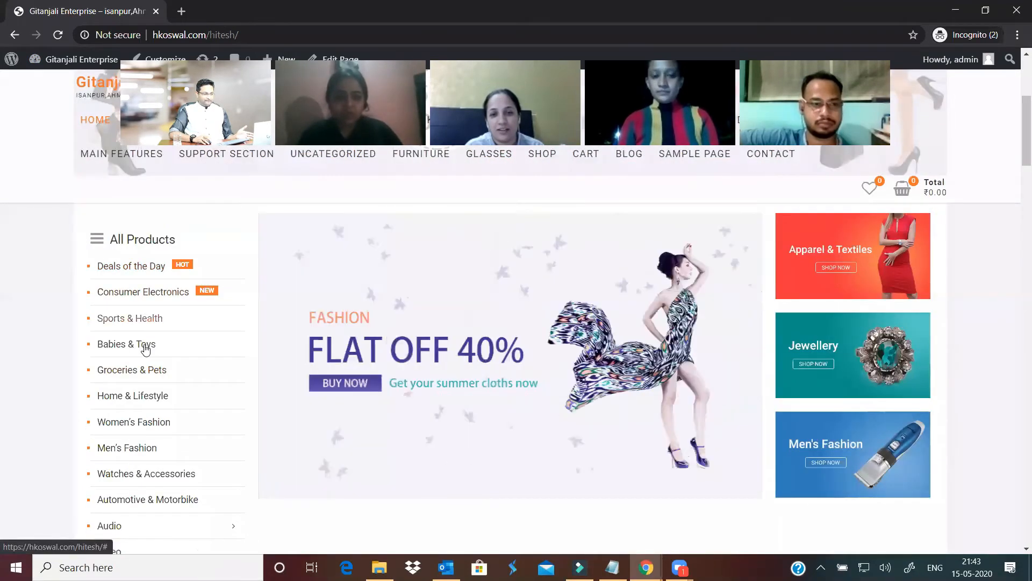
scroll(285, 362, up, 3)
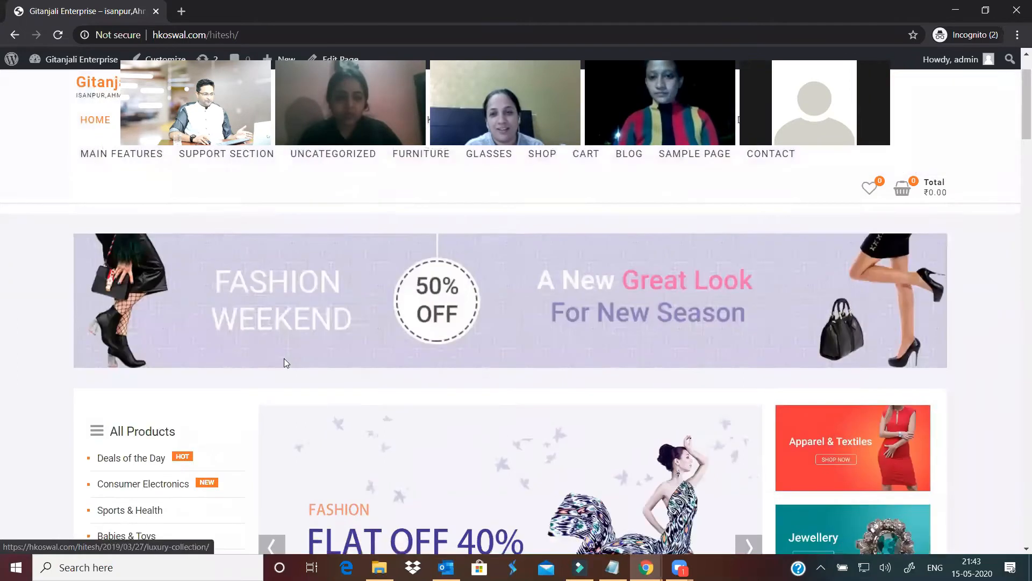
scroll(286, 358, down, 1)
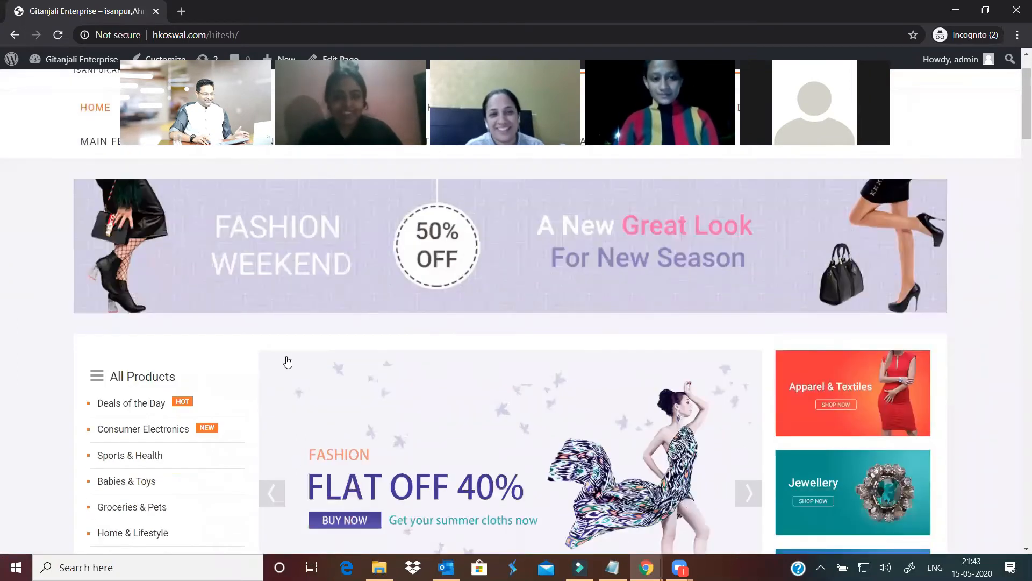
scroll(528, 327, down, 5)
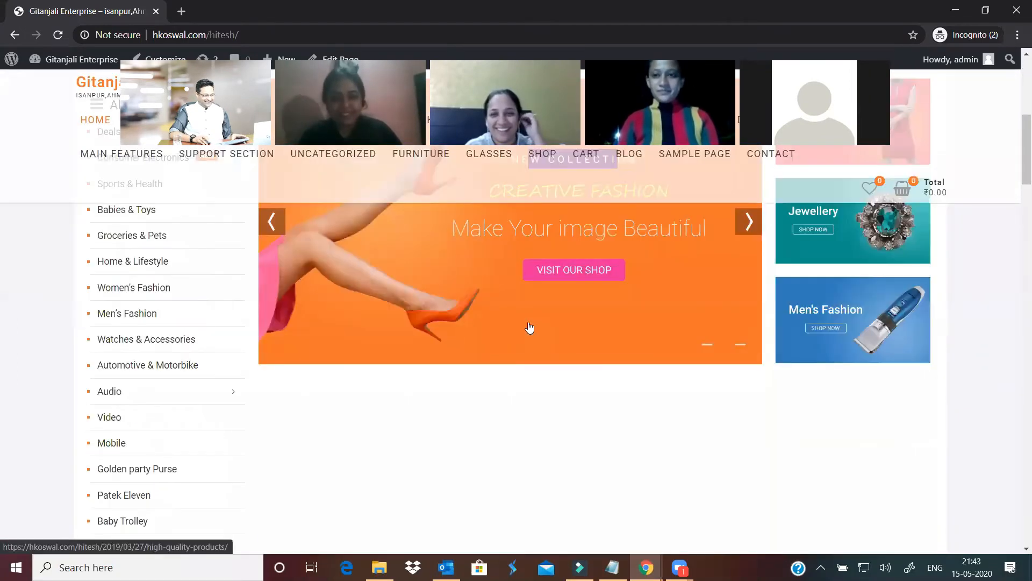
scroll(529, 326, down, 5)
scroll(530, 327, up, 5)
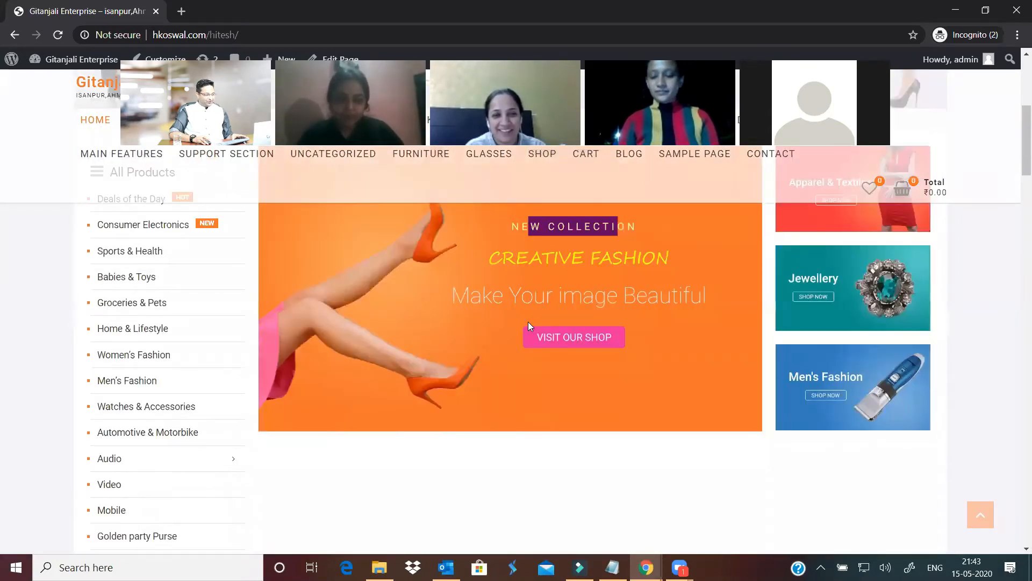
scroll(529, 326, up, 6)
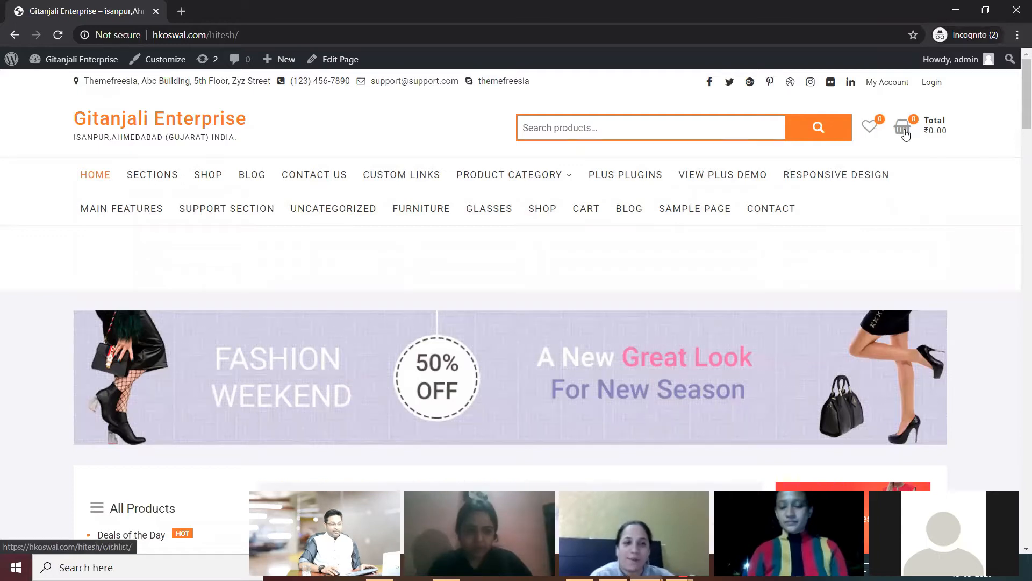
Browse the front page down to the Best Selling Products and open the Flare Skirts product page
mouse_move(908, 135)
scroll(594, 258, down, 4)
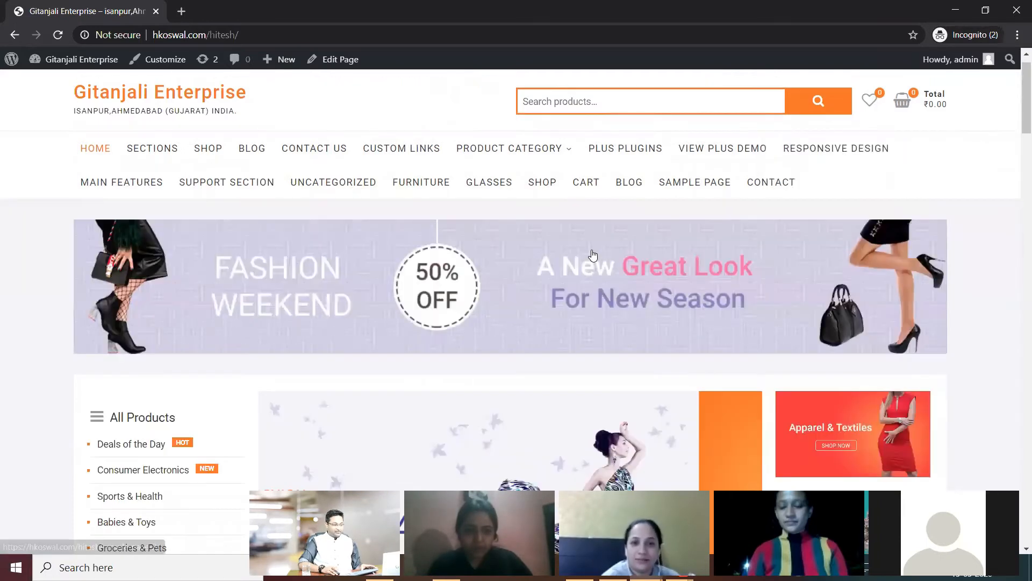
scroll(588, 268, down, 2)
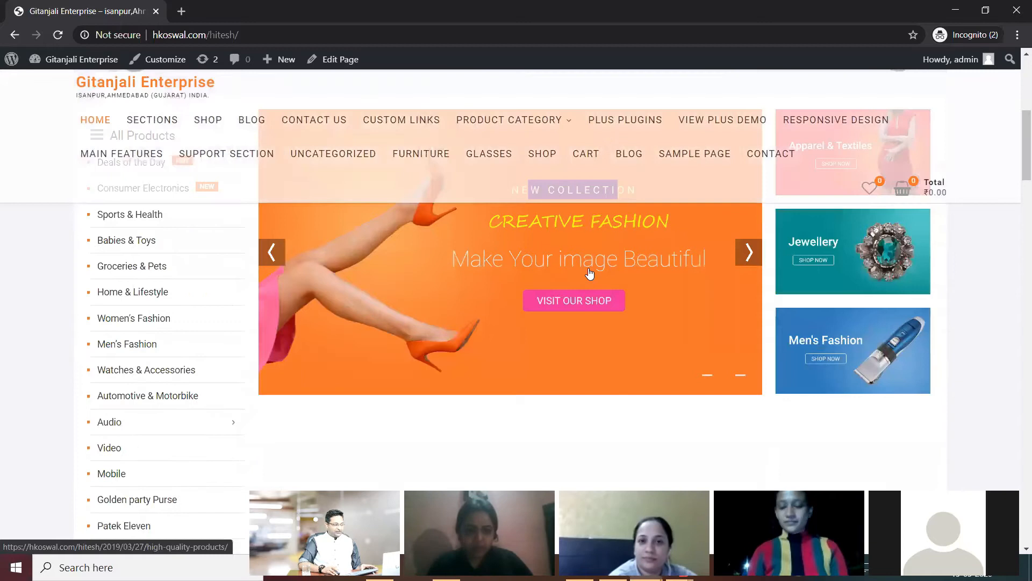
scroll(392, 291, up, 5)
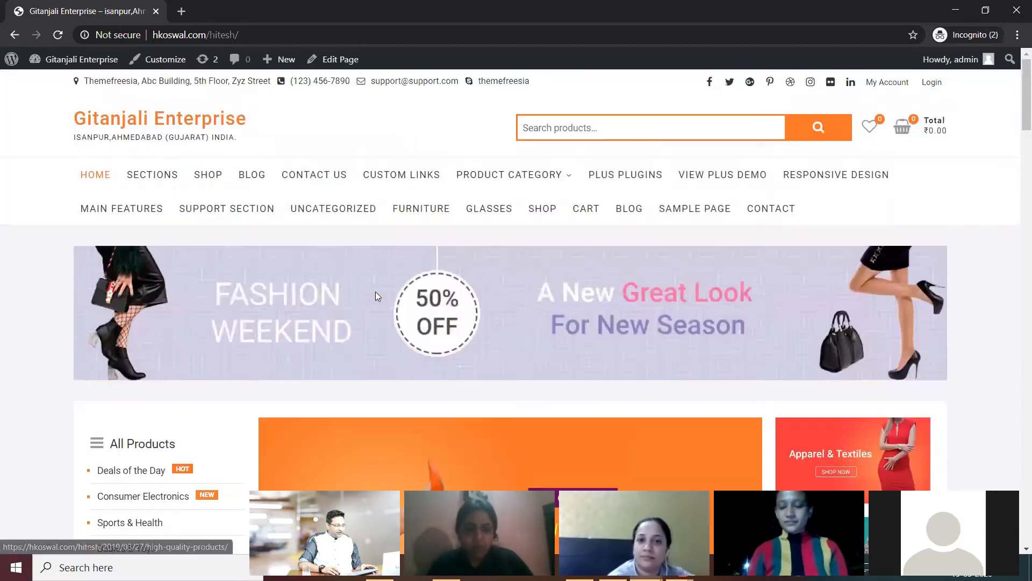
scroll(365, 317, down, 8)
scroll(345, 327, down, 4)
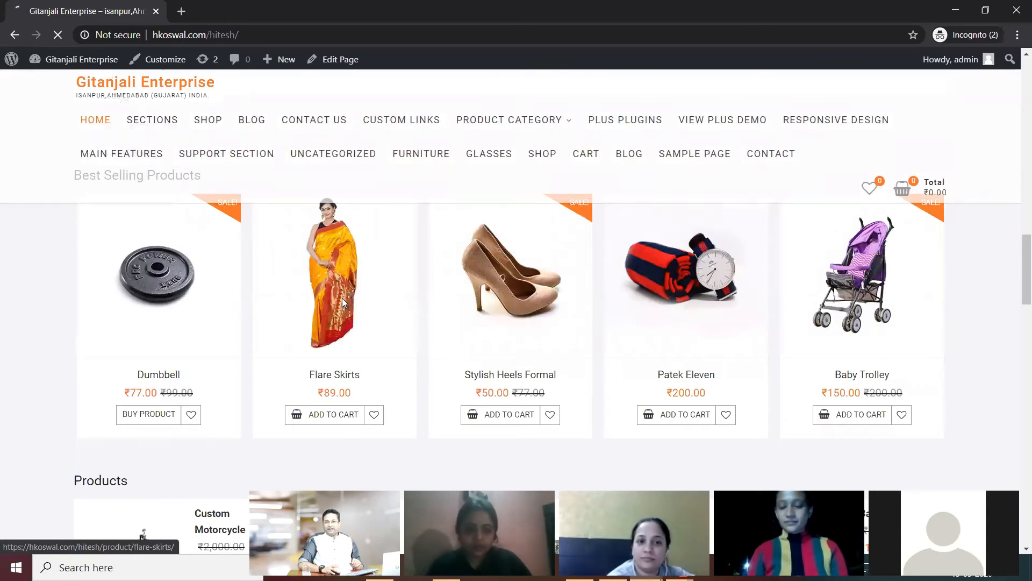
click(344, 304)
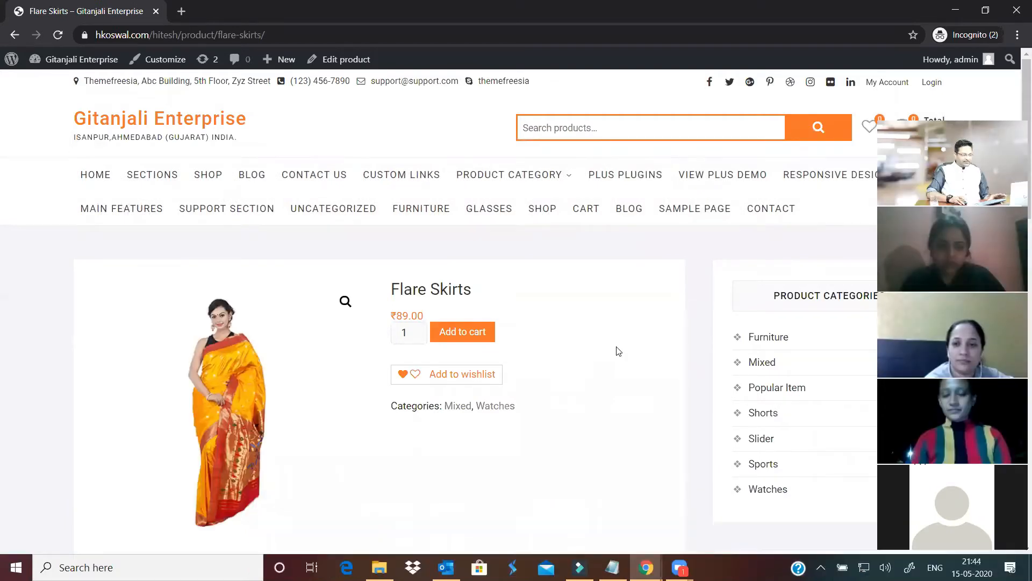
Add 3 Flare Skirts to the cart and open the cart page
click(416, 330)
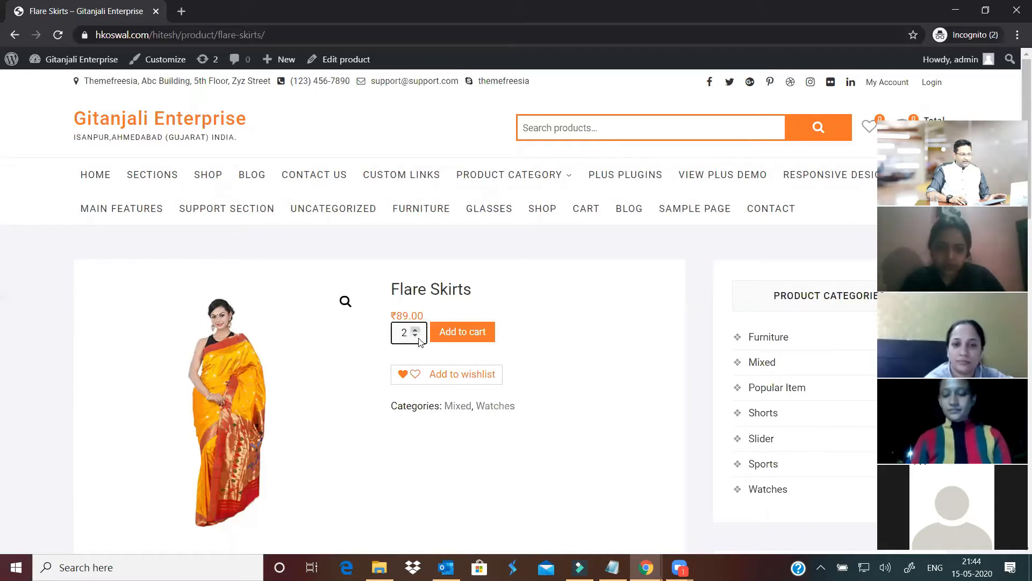
click(461, 333)
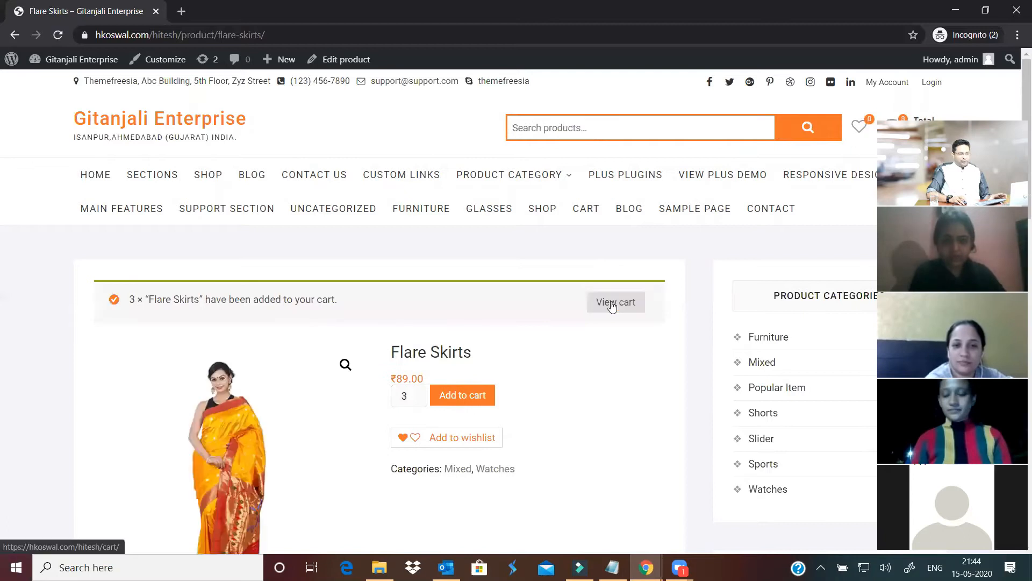
click(612, 305)
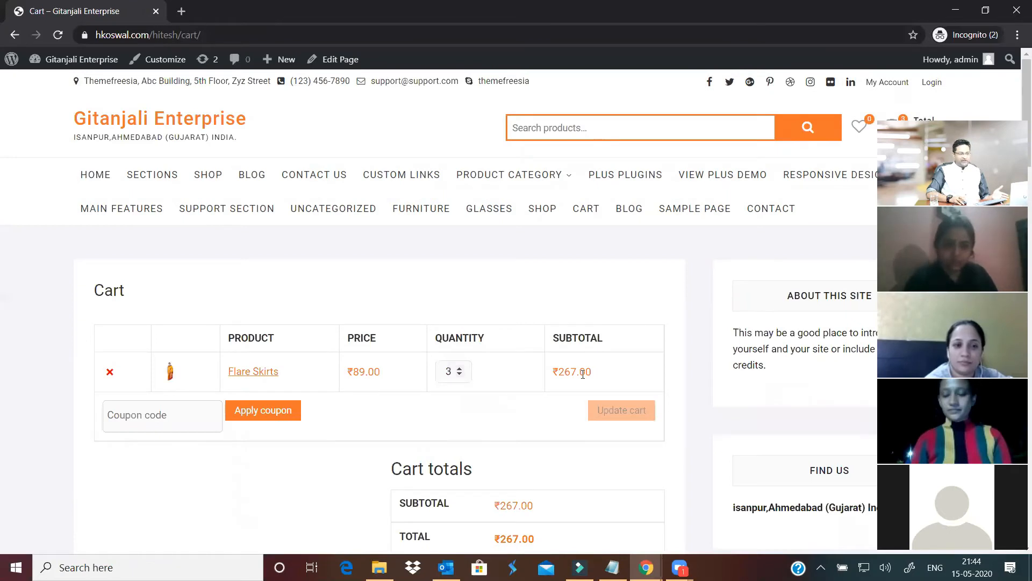
Examine the Flare Skirts subtotal and the coupon code option on the cart page
drag(551, 371, 545, 402)
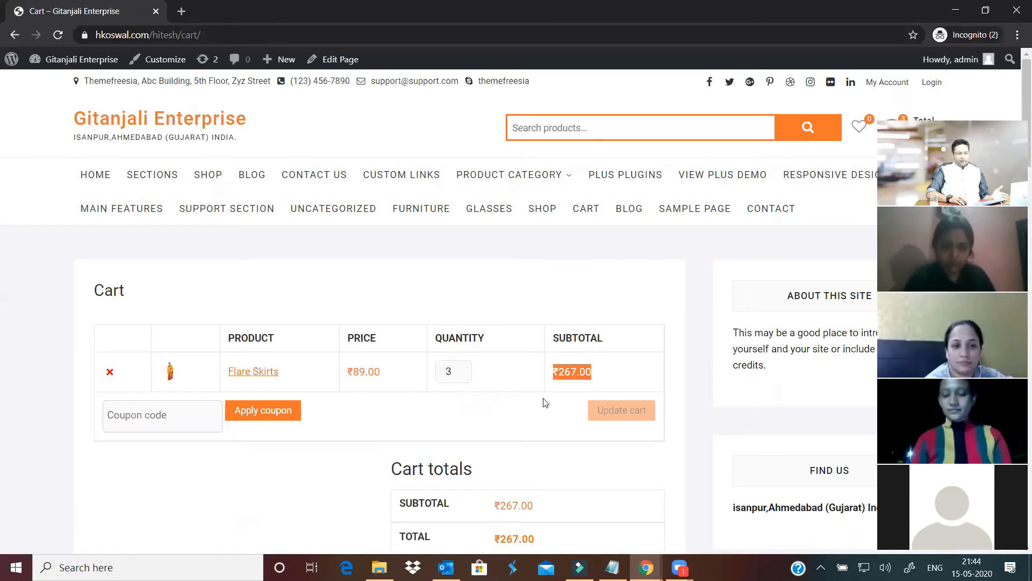
click(392, 425)
click(174, 422)
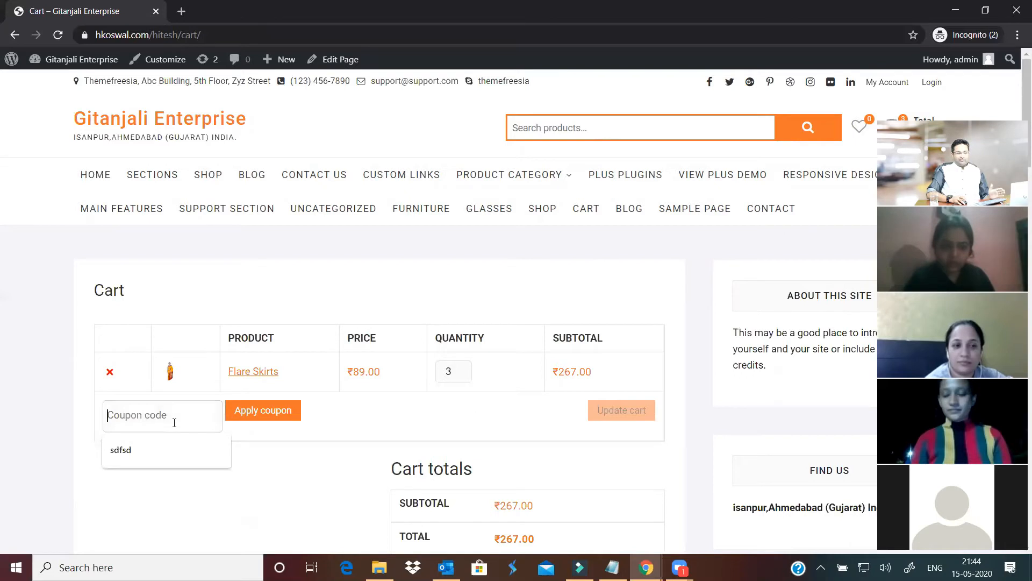
click(355, 415)
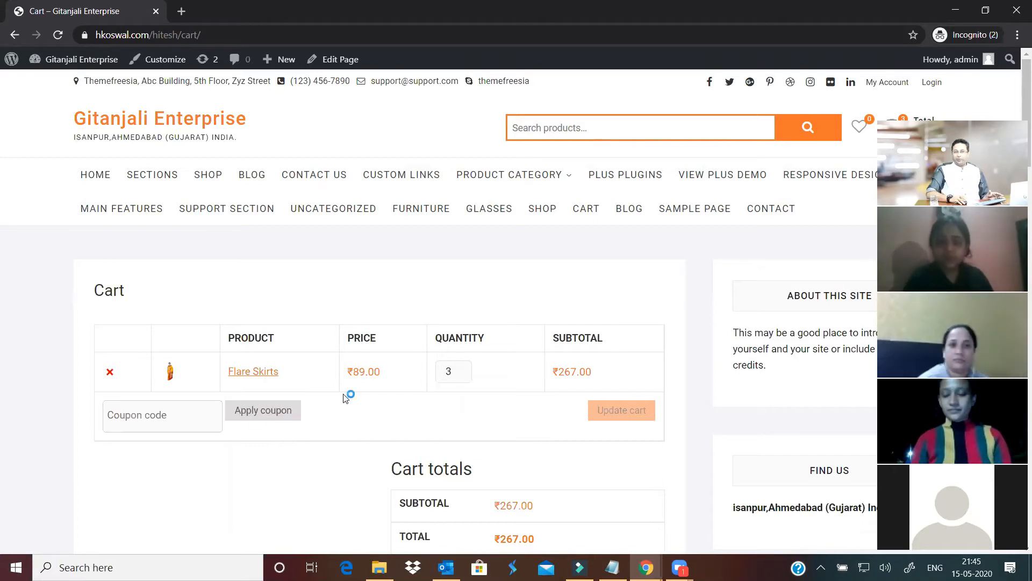
double_click(554, 372)
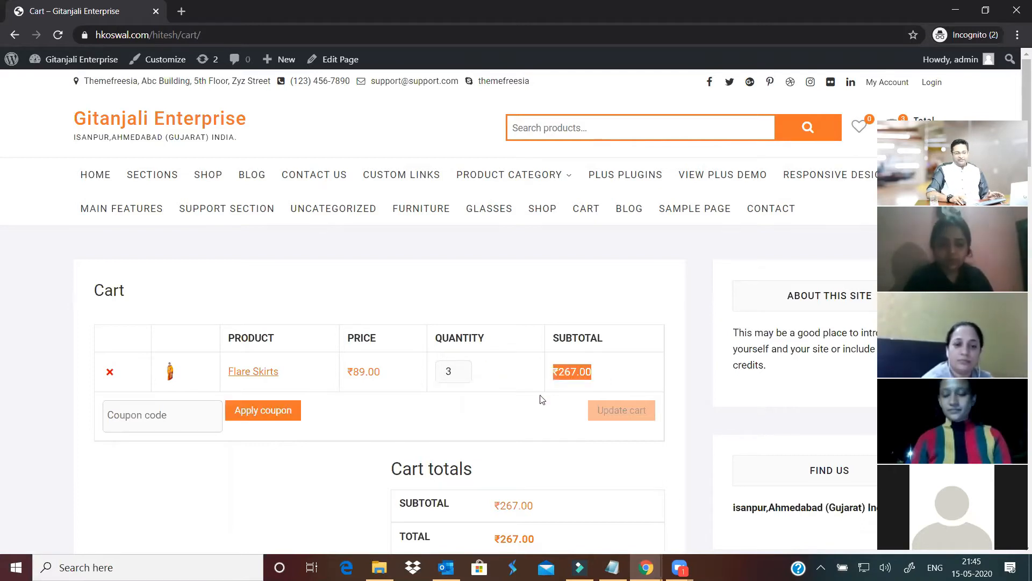
click(526, 419)
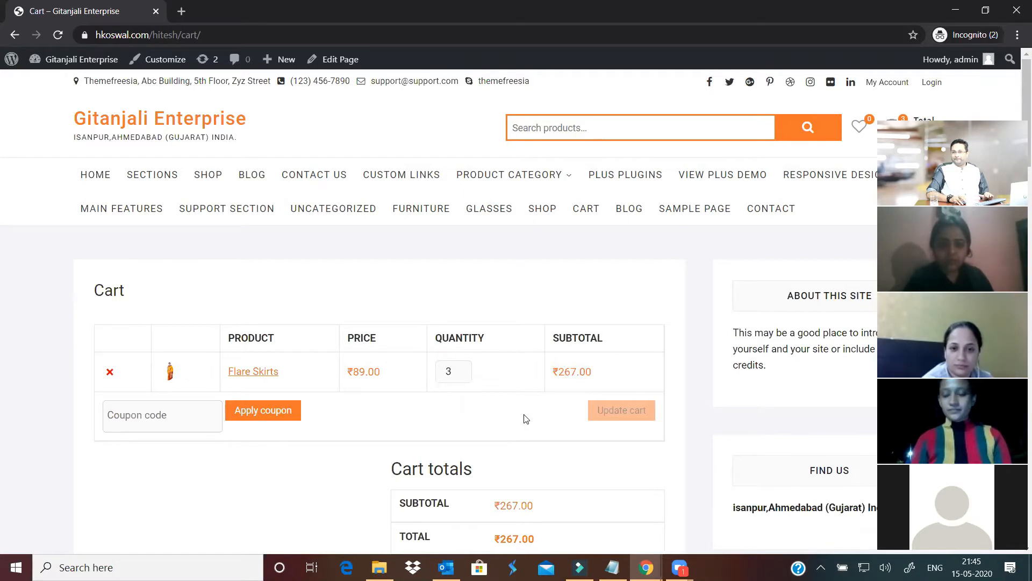
Proceed to checkout and review the billing fields, order summary and payment notice
scroll(532, 409, down, 3)
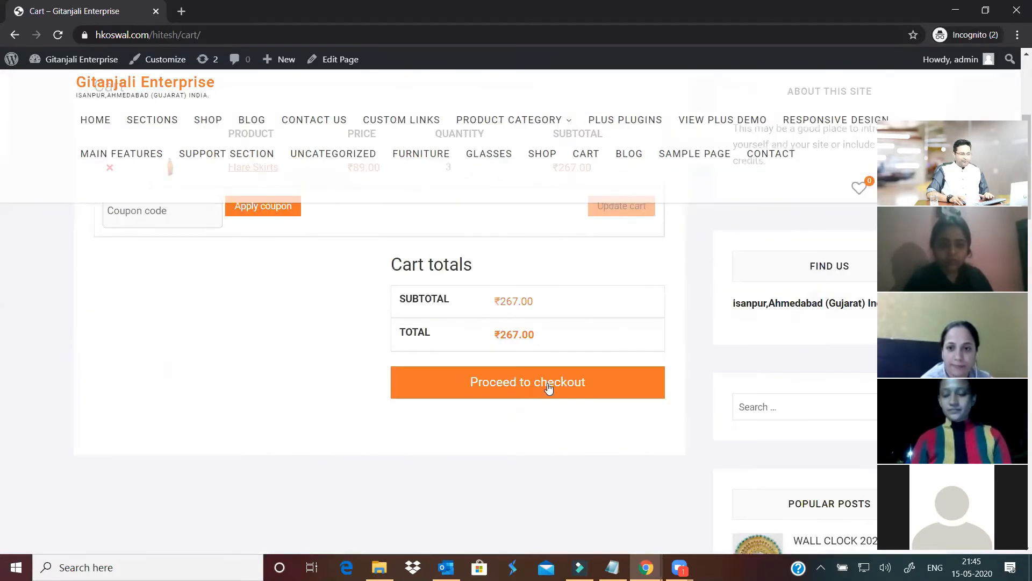
click(549, 387)
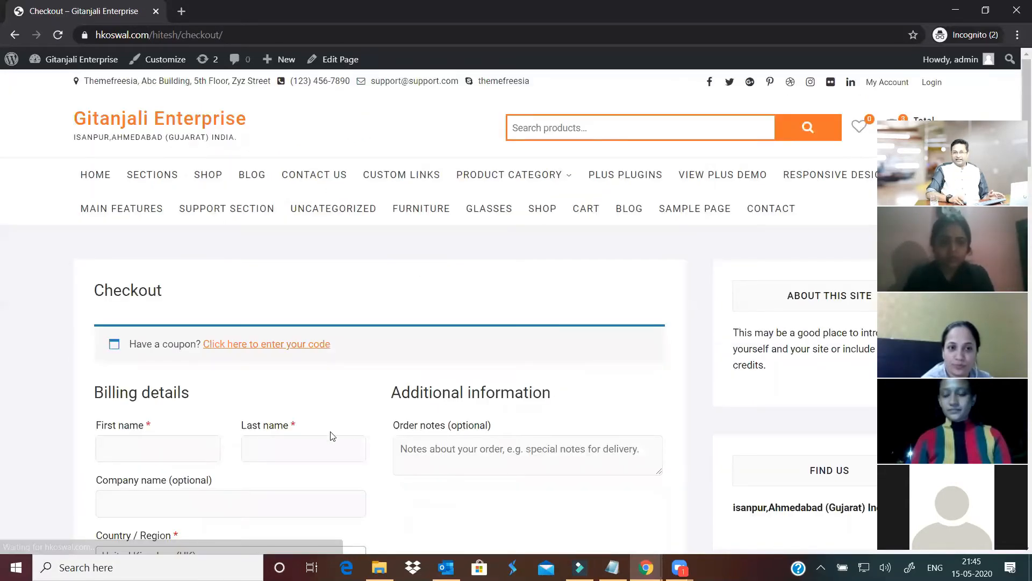
scroll(332, 435, down, 4)
scroll(200, 309, down, 5)
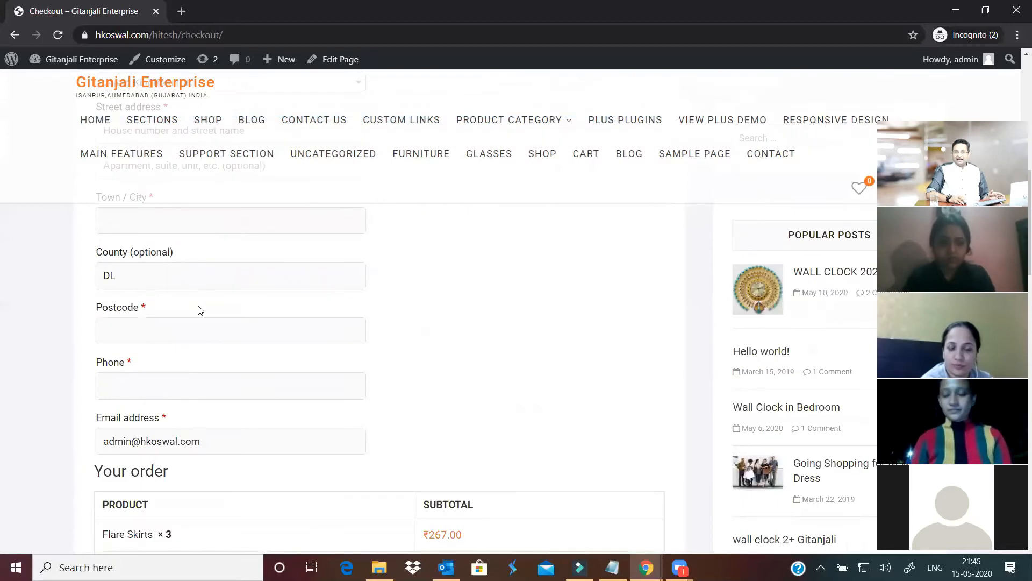
scroll(188, 387, down, 6)
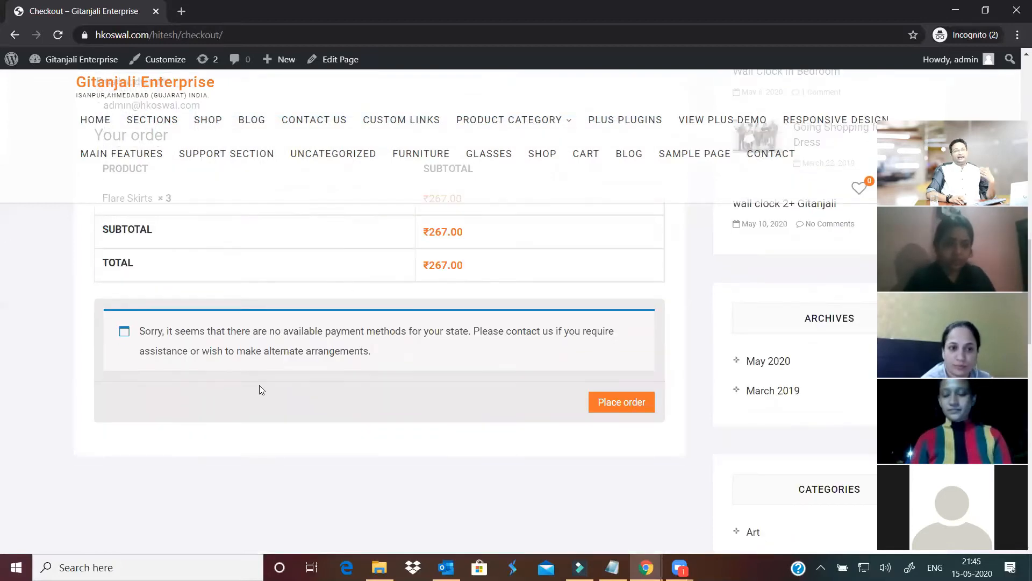
drag(141, 327, 407, 365)
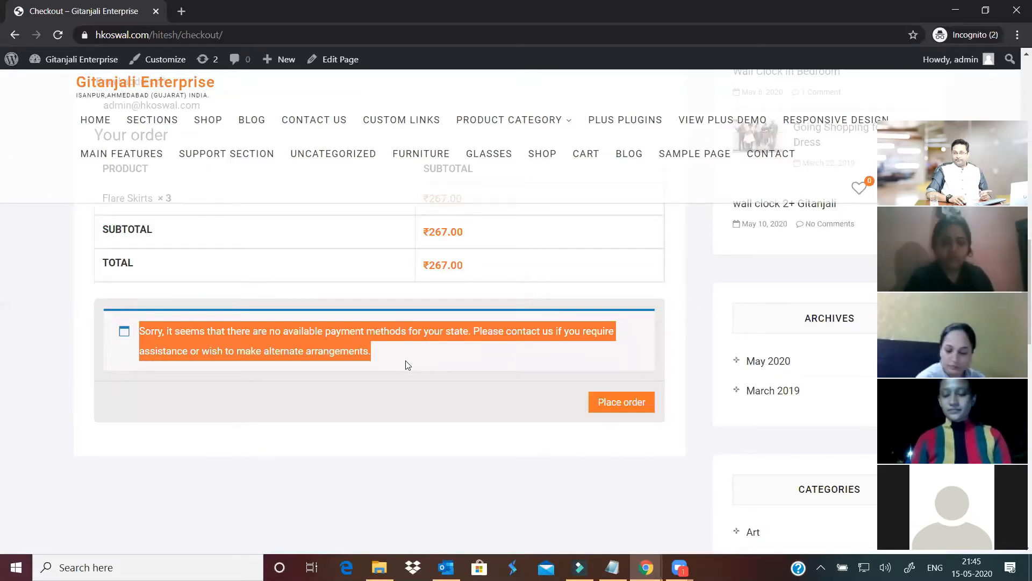
scroll(407, 365, up, 18)
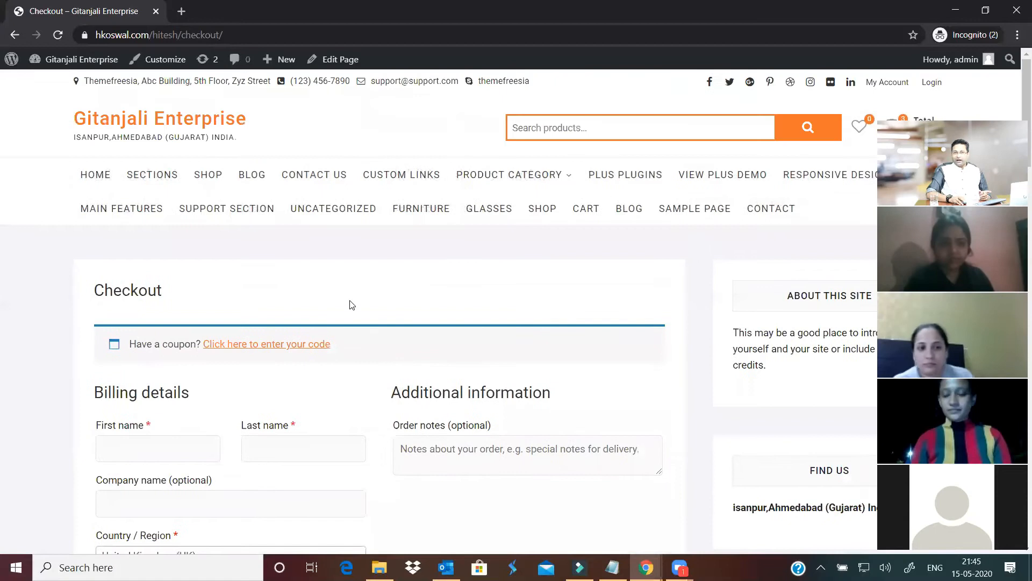
Return to the store's home page and look over its header navigation, banner and slider
click(137, 127)
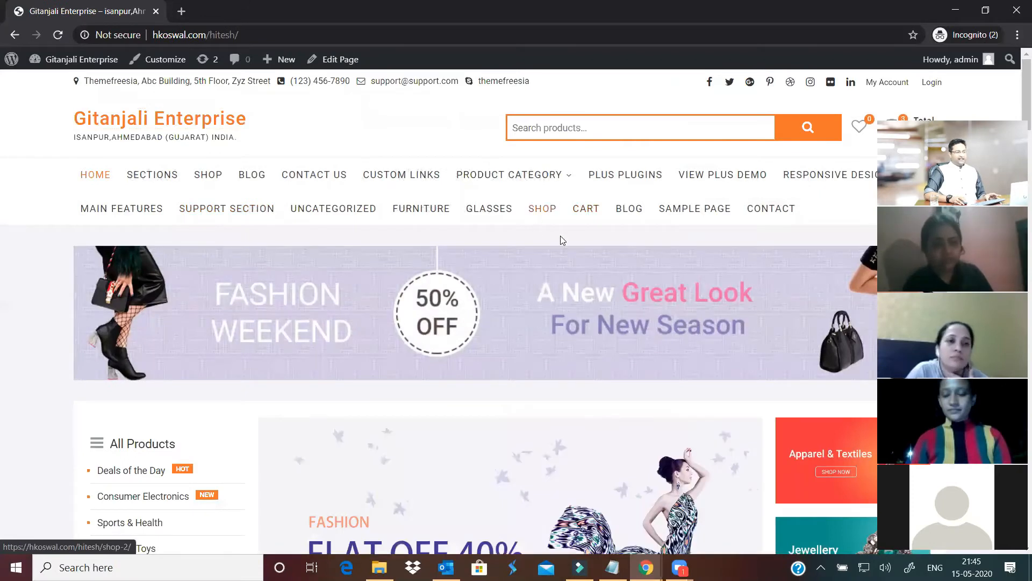
scroll(558, 266, down, 2)
scroll(557, 280, down, 1)
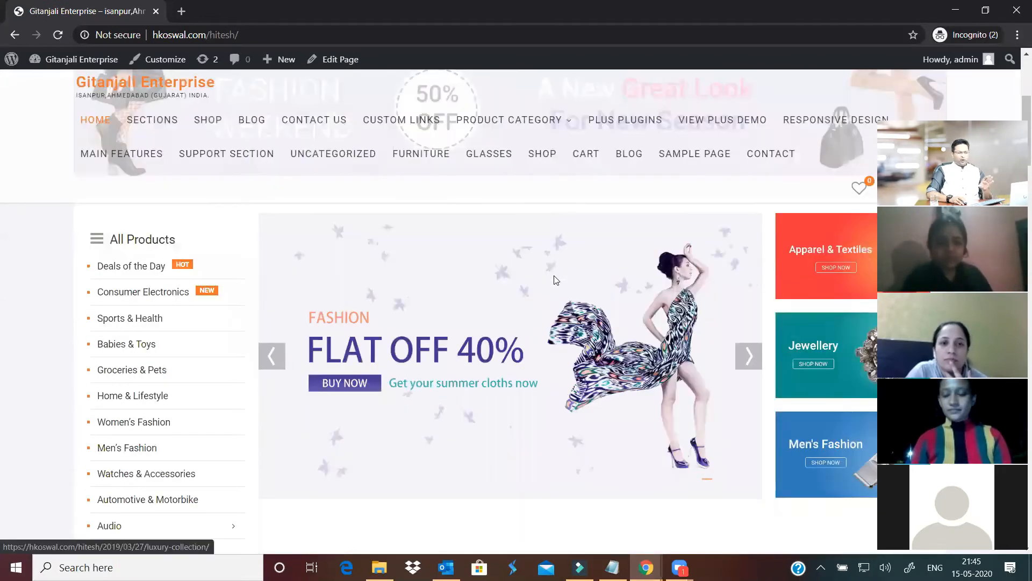
scroll(556, 281, up, 2)
scroll(554, 276, up, 2)
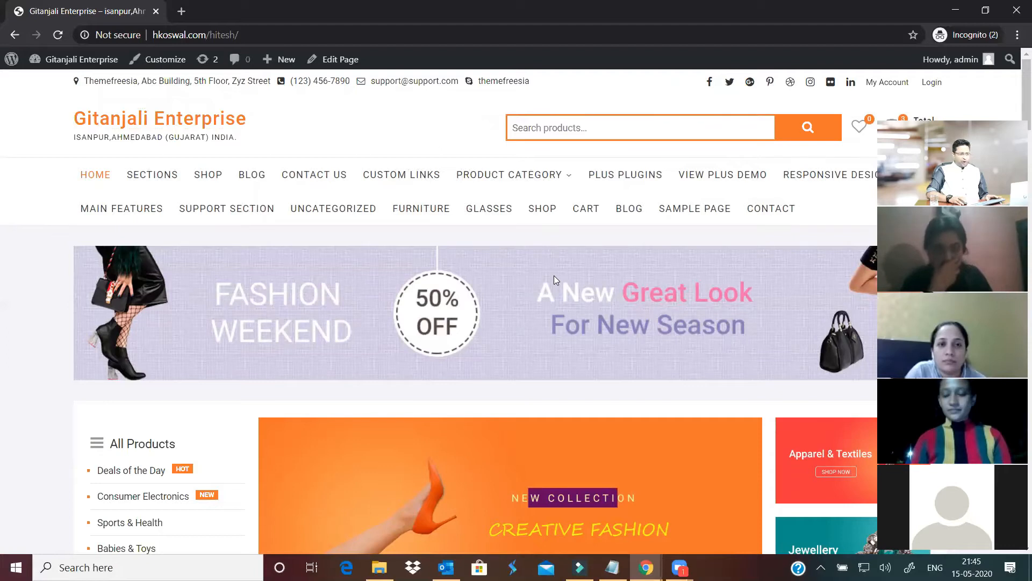
Switch to the browser window with the WordPress admin and open the Menus page under Appearance
key(alt+Tab)
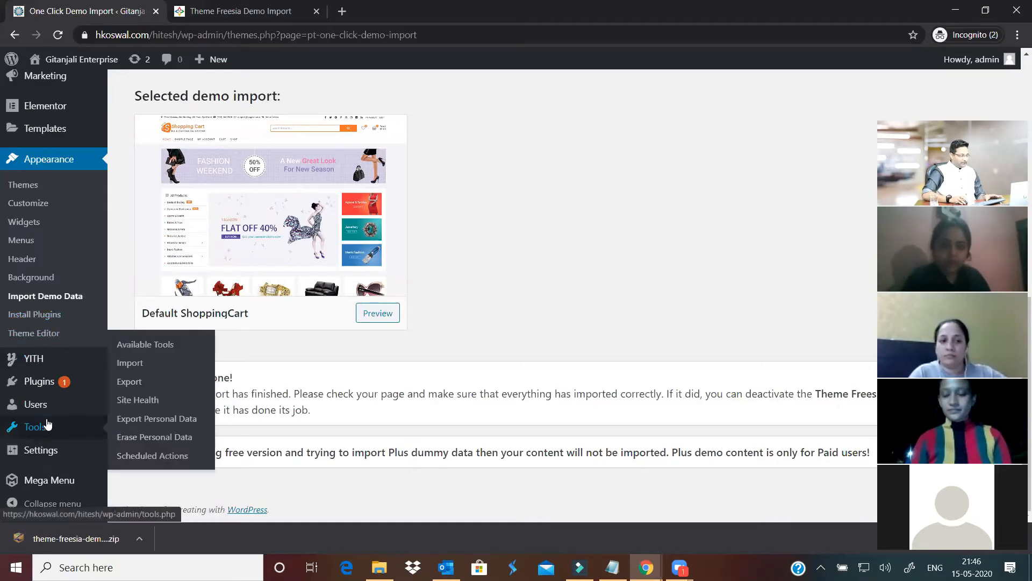
click(21, 241)
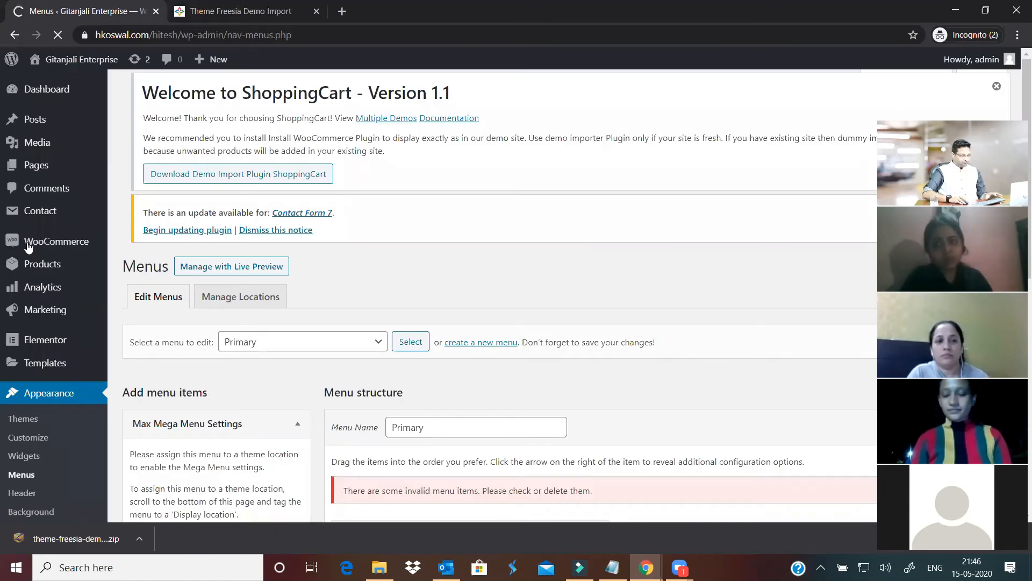
scroll(639, 373, down, 1)
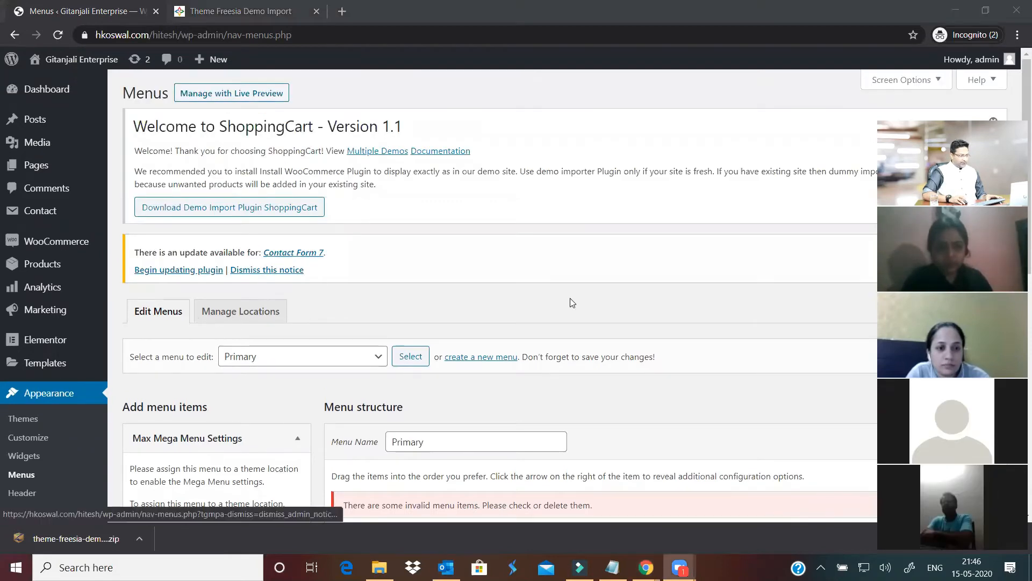
Create a new navigation menu named main_menu_head
click(480, 357)
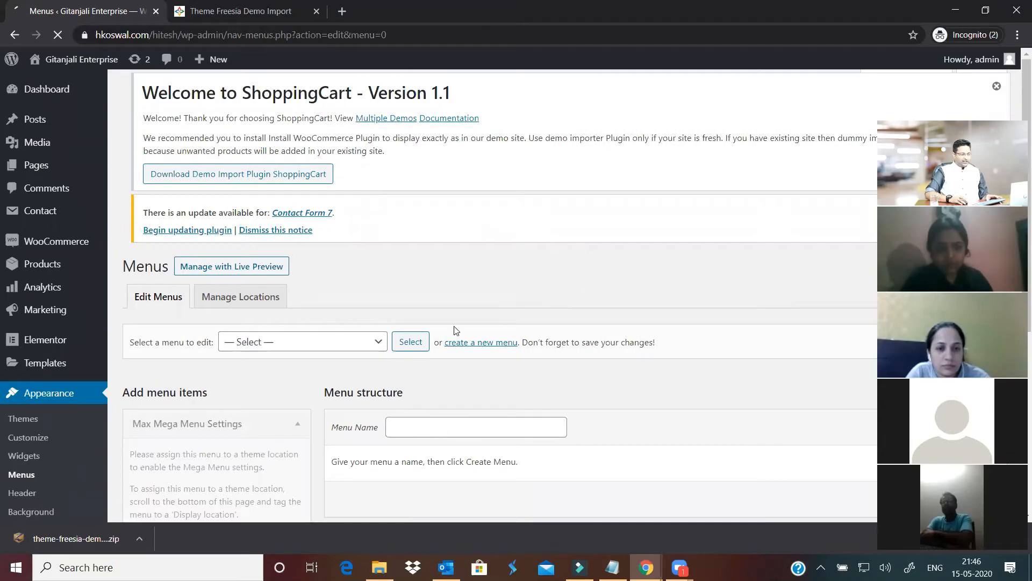
scroll(464, 301, down, 3)
click(464, 302)
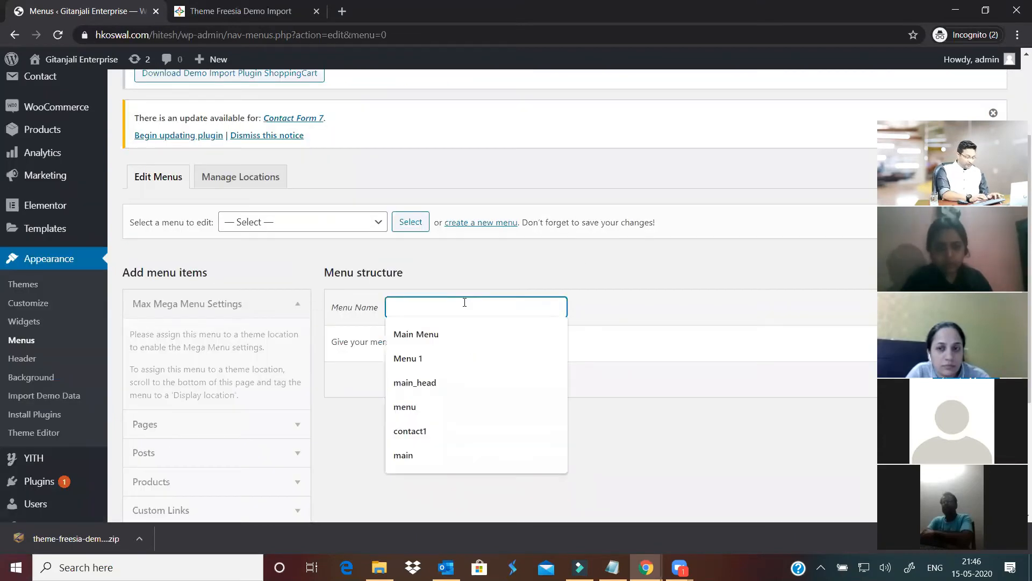
text(main_)
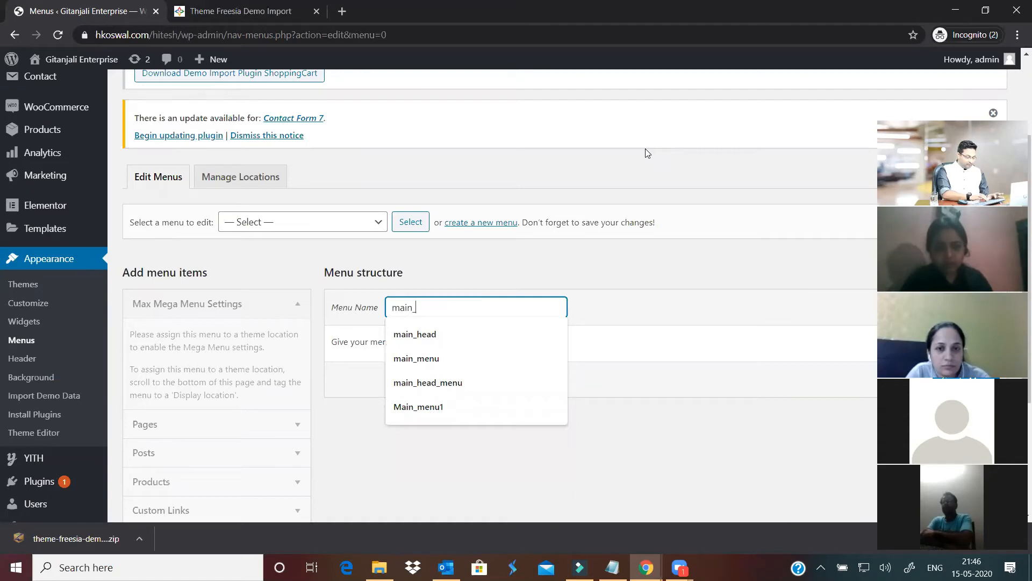
text(menu_h)
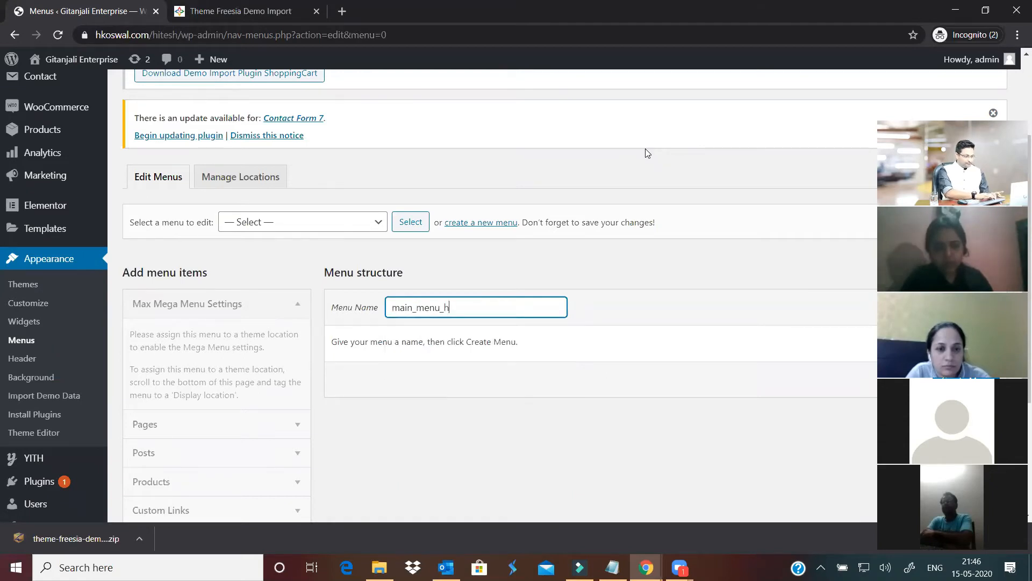
text(ead)
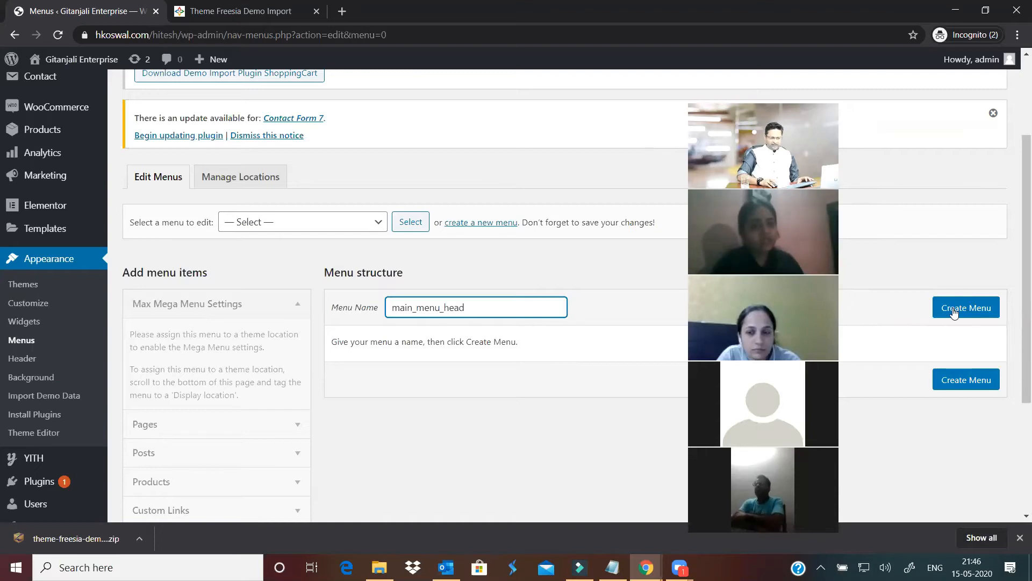
click(954, 312)
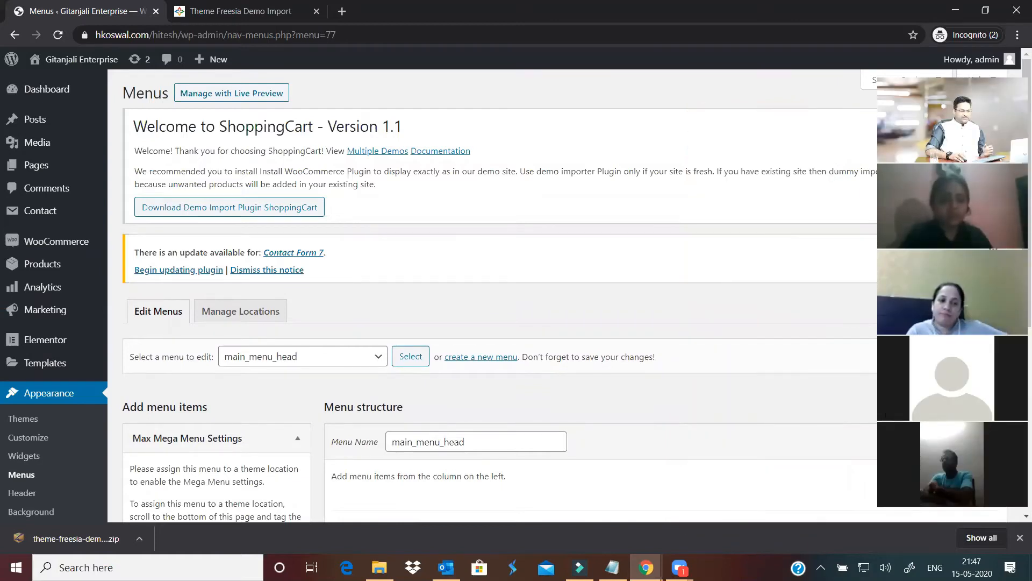
Assign the new menu to the Main Menu display location, leaving automatic page adding off, and save it
scroll(409, 253, down, 5)
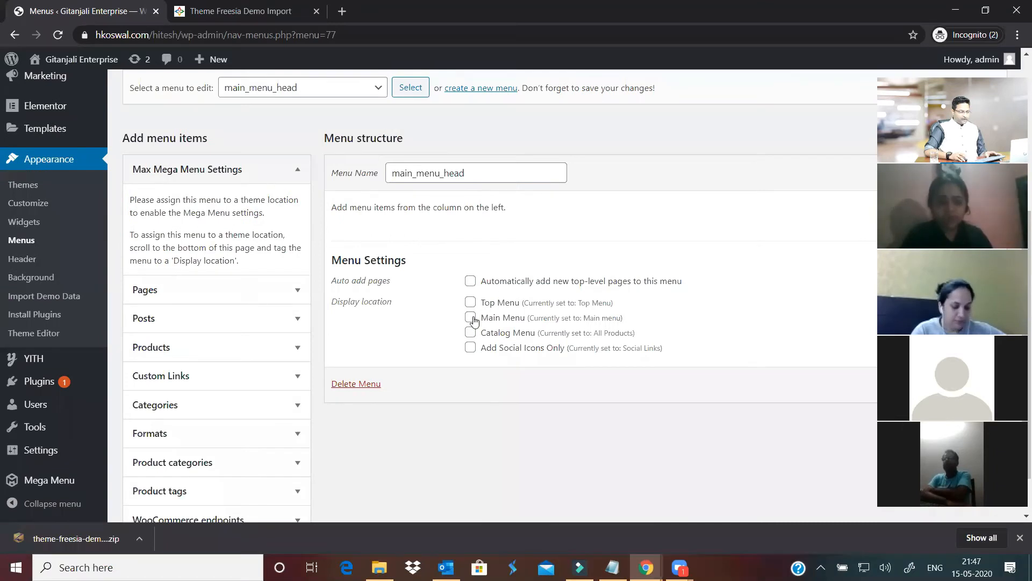
click(468, 283)
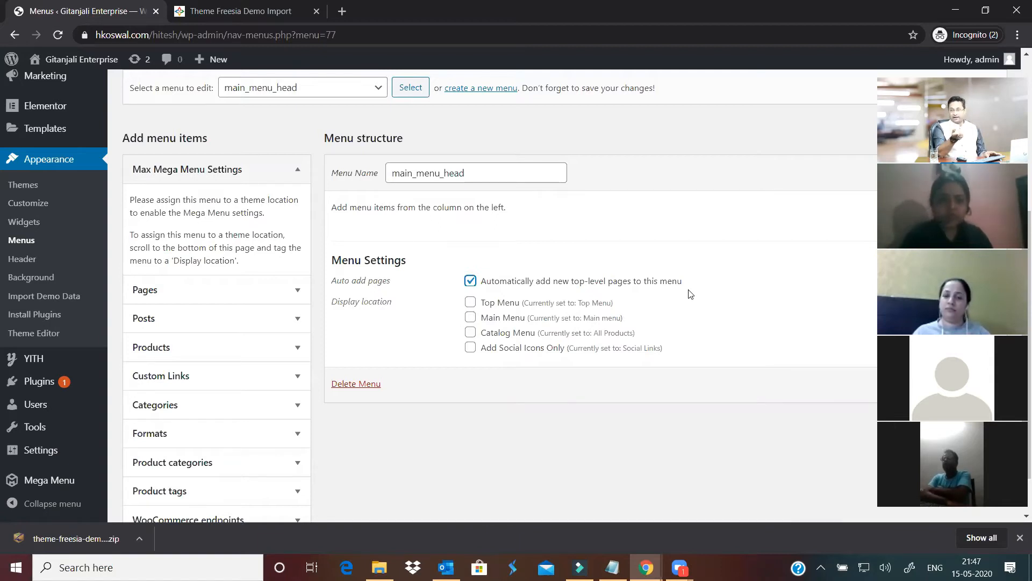
click(470, 280)
click(470, 317)
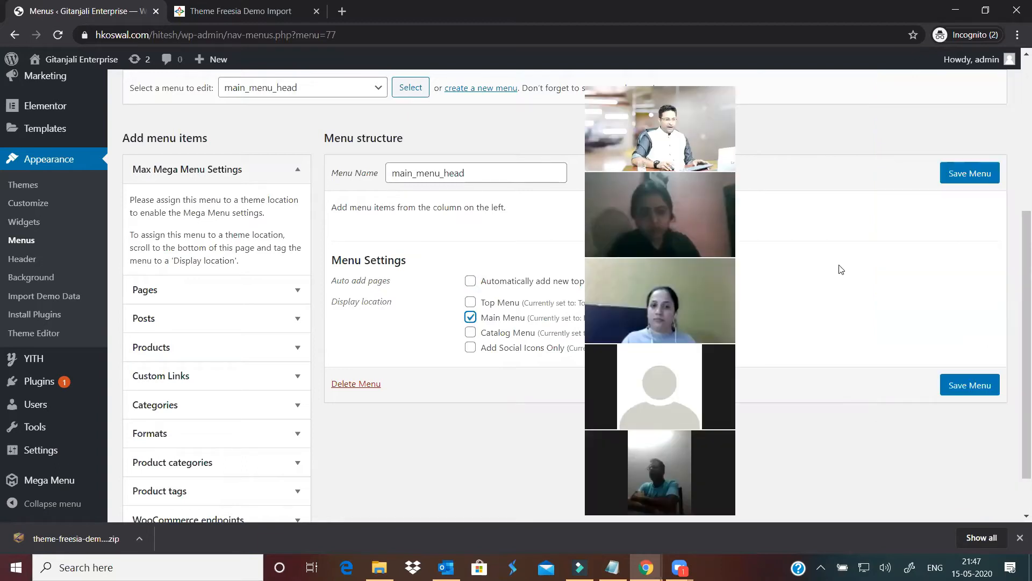
click(977, 175)
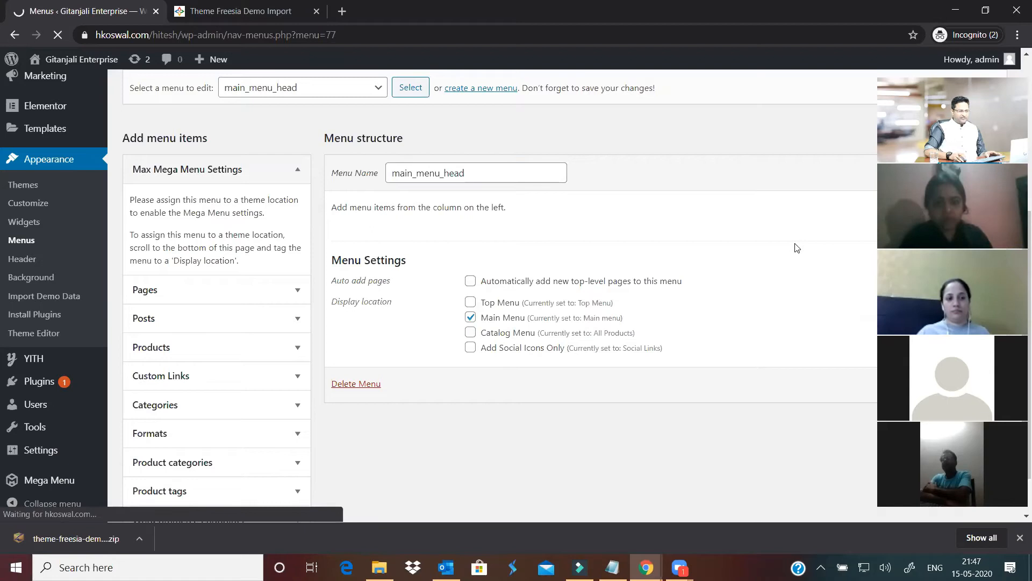
Look through the WooCommerce endpoints, product tags, formats and pages available as items for the new menu
scroll(495, 291, down, 8)
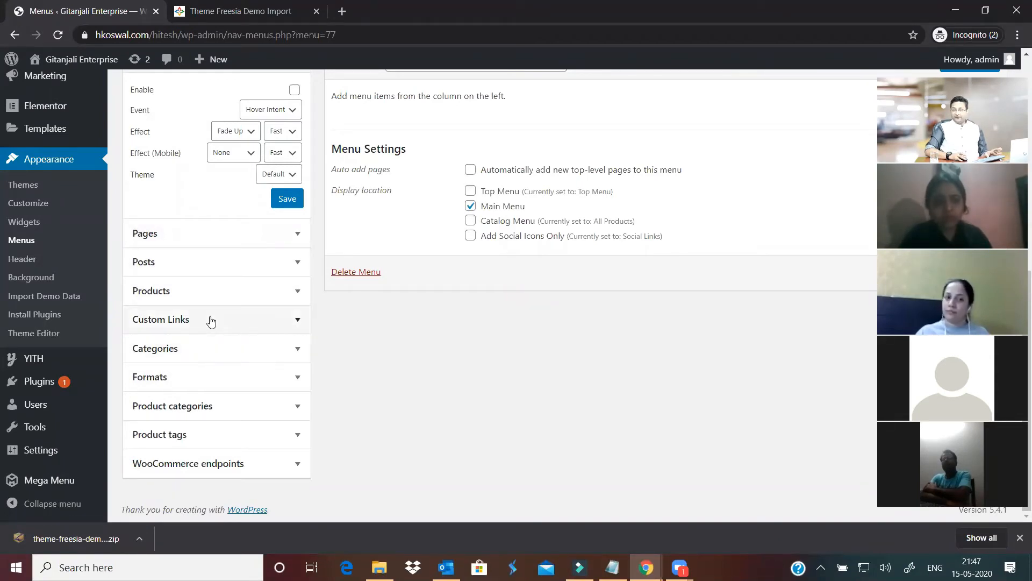
click(240, 465)
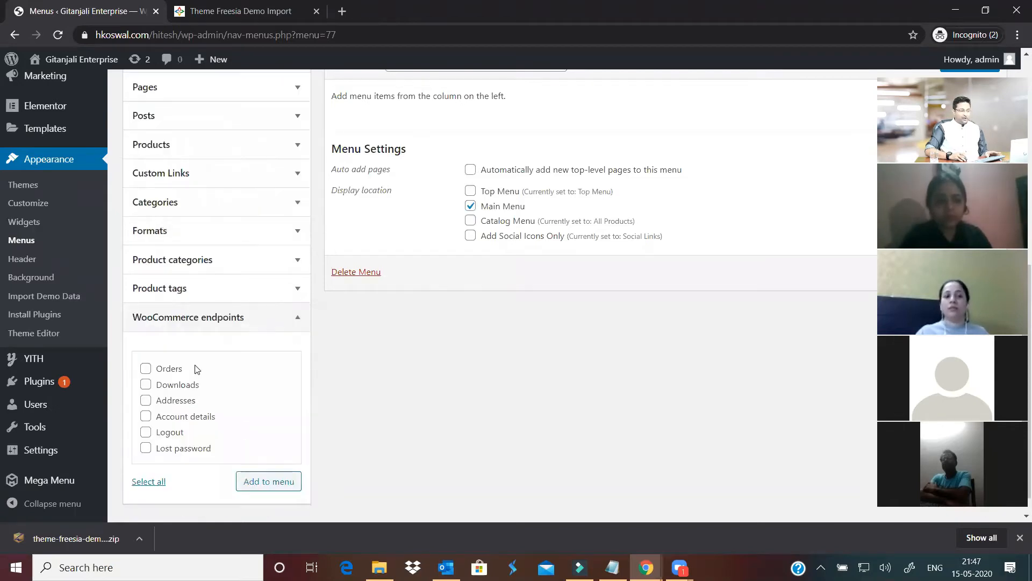
click(285, 321)
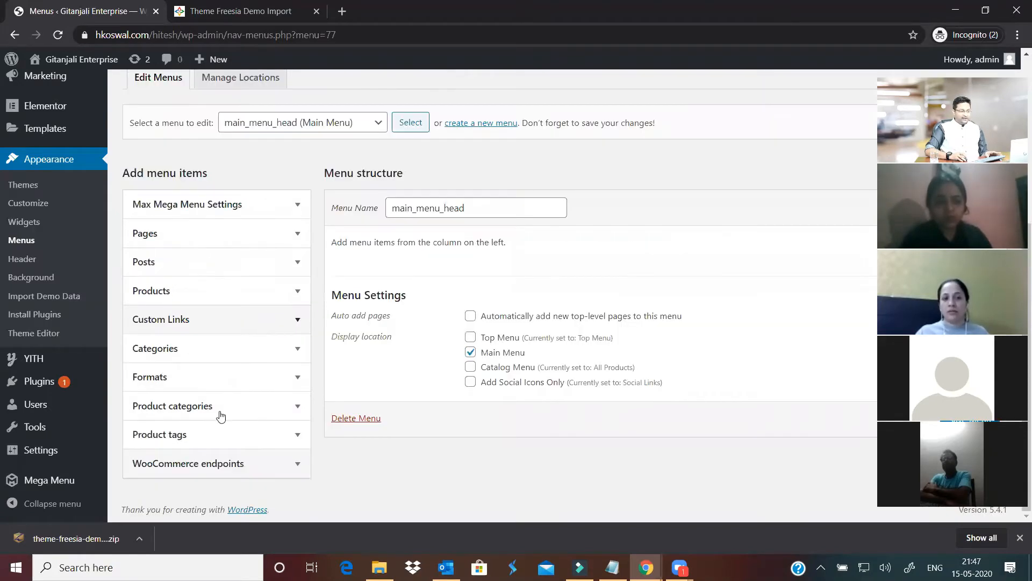
click(241, 442)
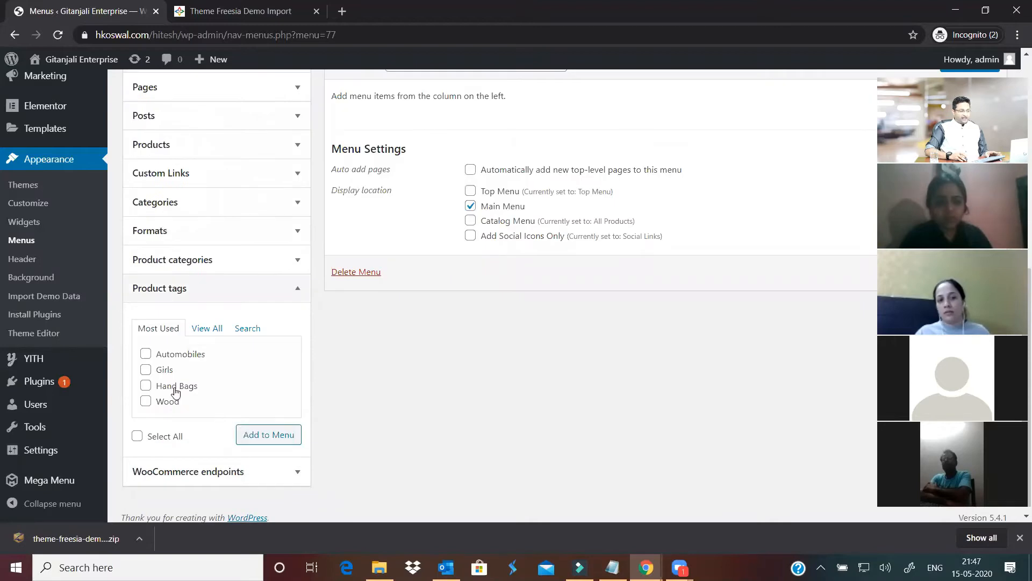
click(270, 298)
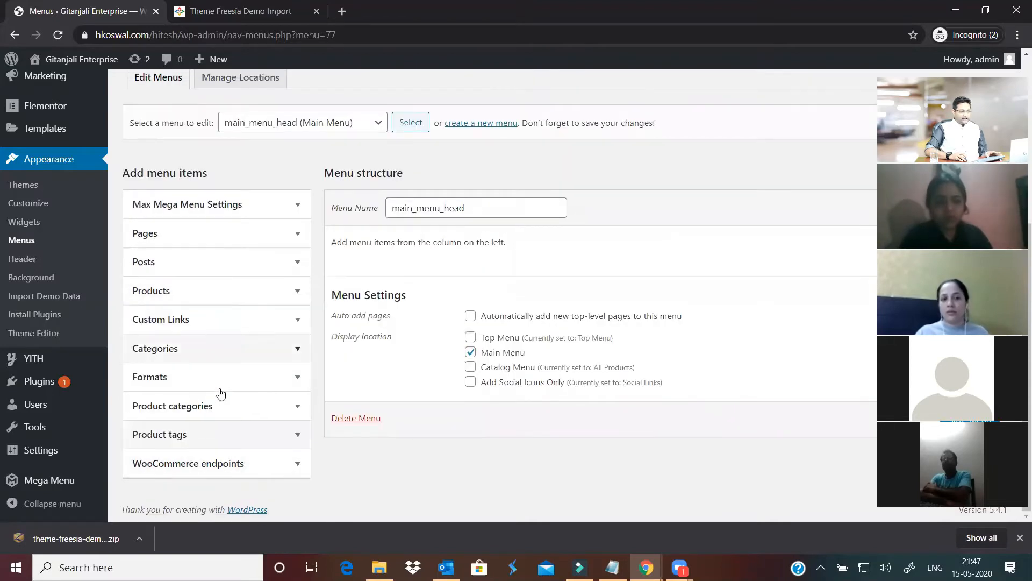
click(213, 379)
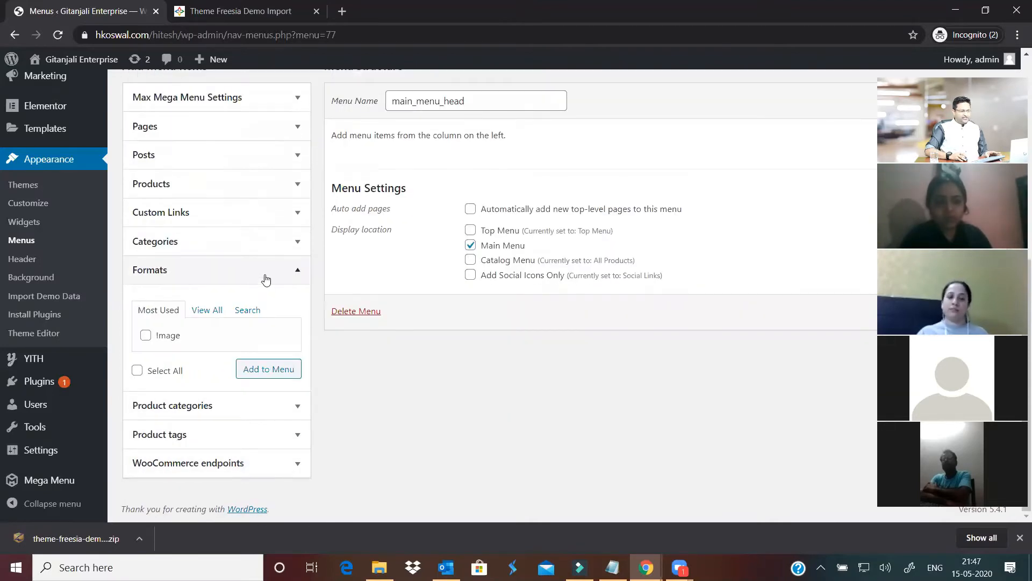
click(266, 279)
click(210, 235)
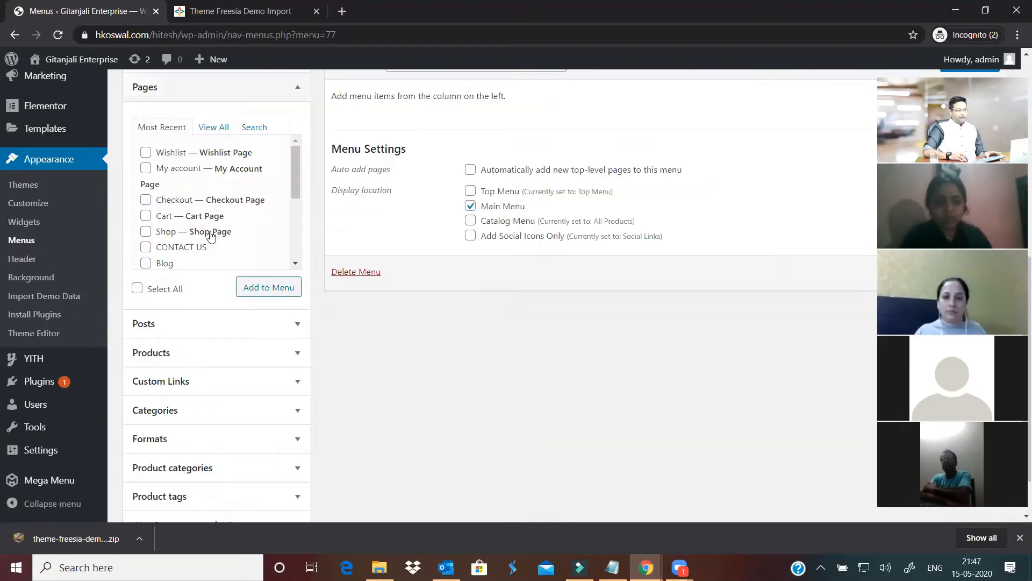
scroll(188, 222, down, 5)
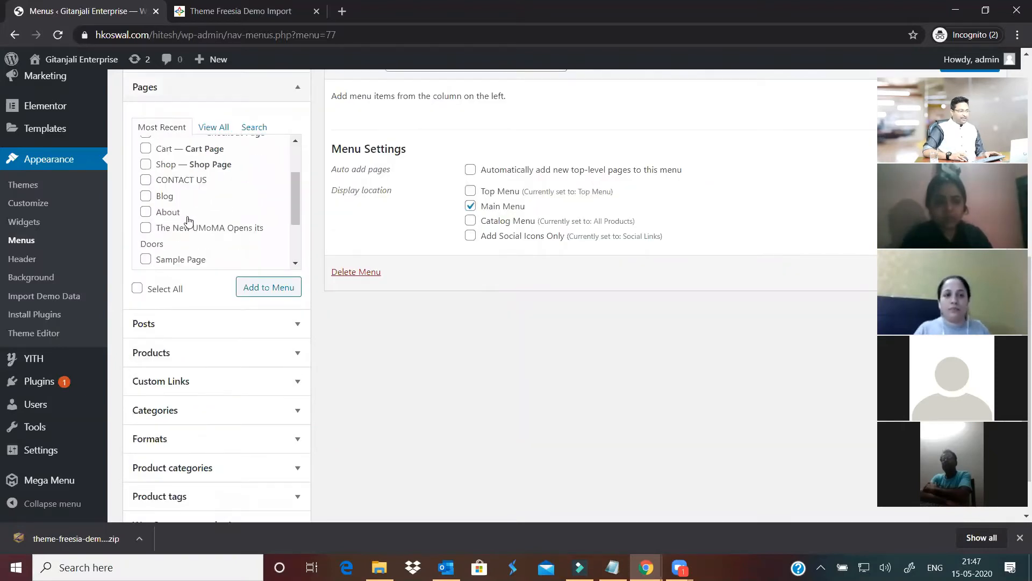
scroll(188, 221, down, 2)
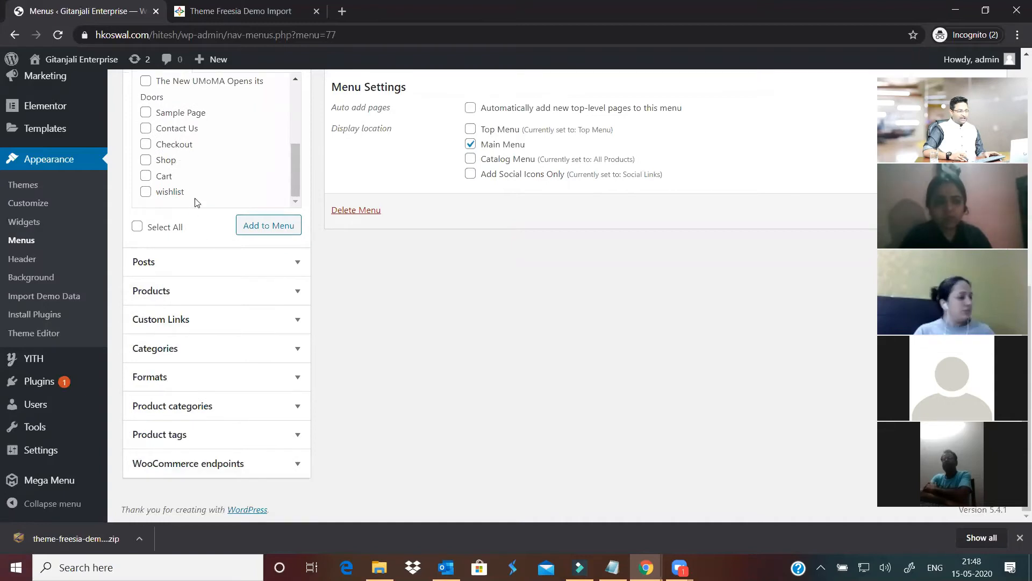
scroll(202, 193, up, 5)
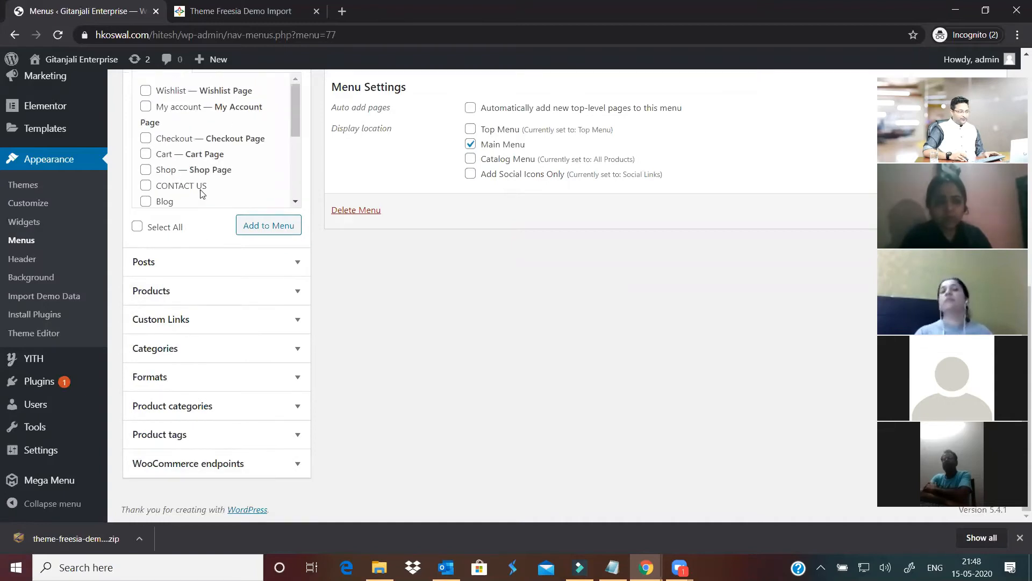
scroll(271, 154, up, 4)
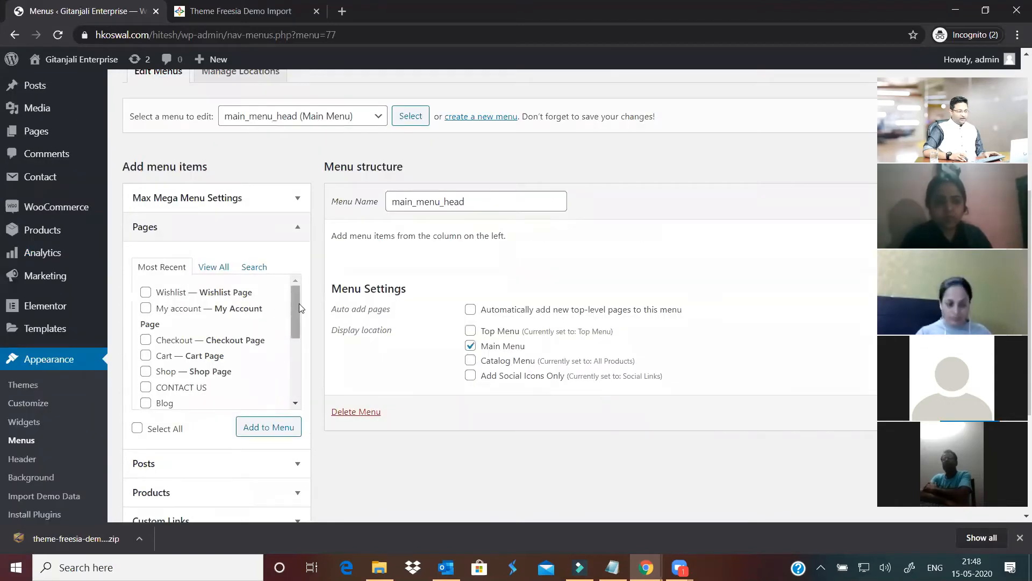
Mark the My Account page as a menu item candidate and review the other pages and recent posts on offer
click(147, 310)
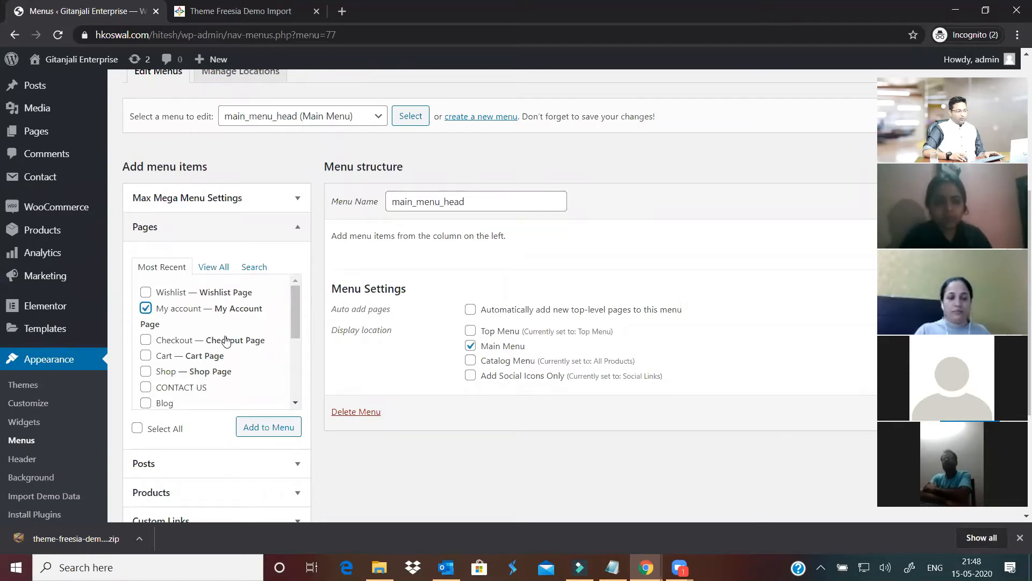
scroll(225, 340, down, 3)
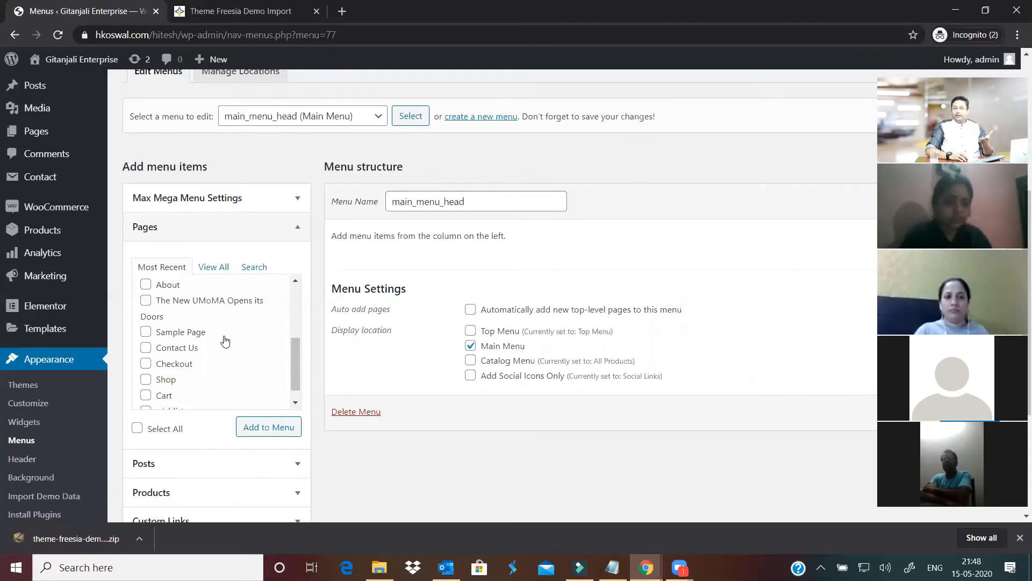
scroll(295, 325, down, 3)
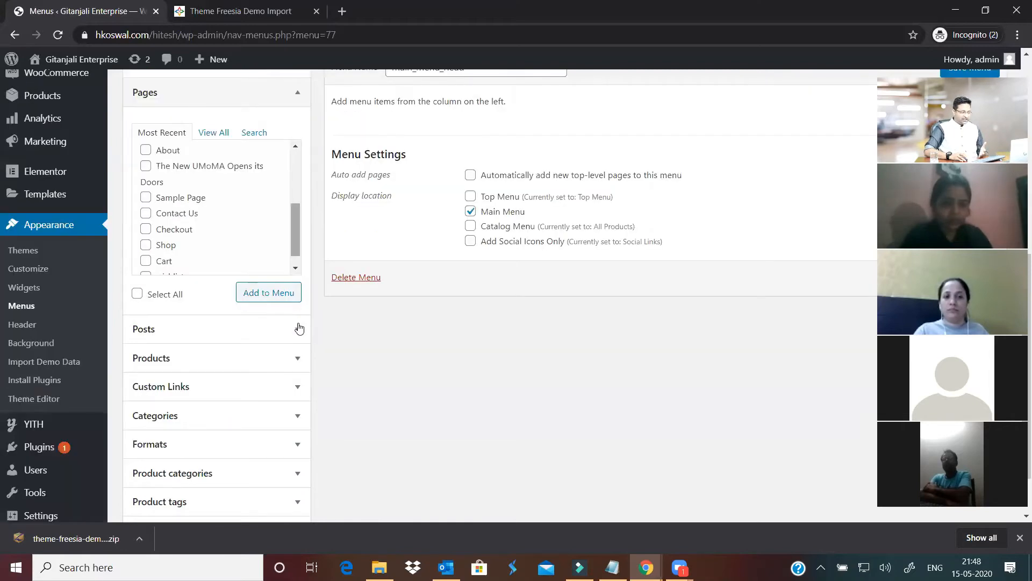
click(239, 269)
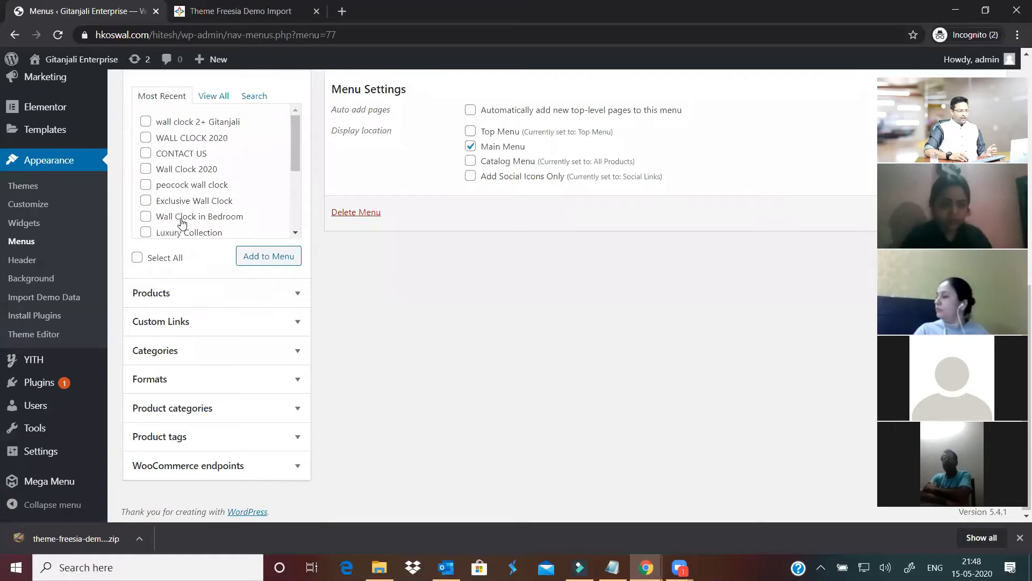
scroll(191, 174, down, 2)
scroll(189, 166, up, 3)
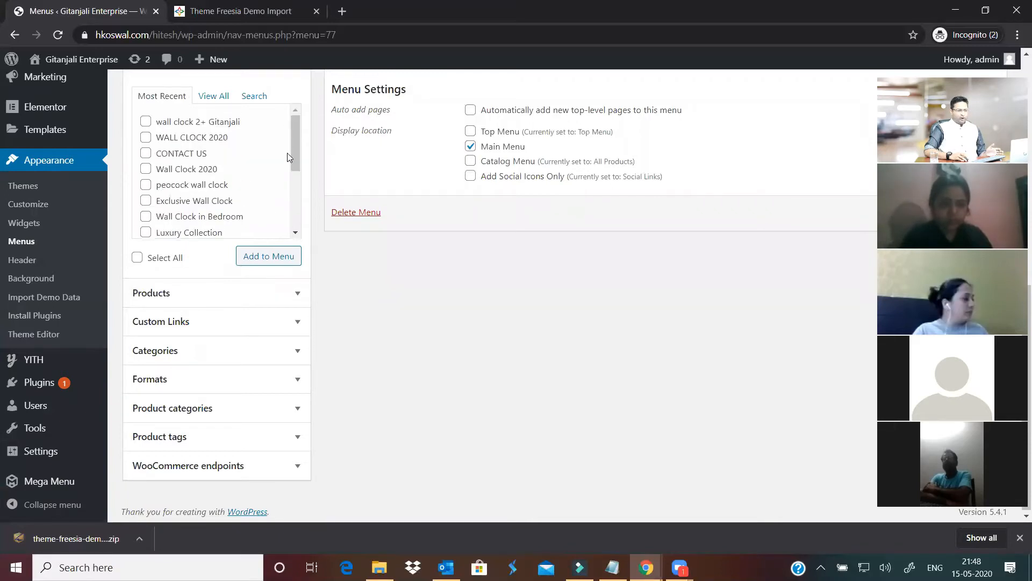
scroll(287, 153, up, 2)
click(293, 192)
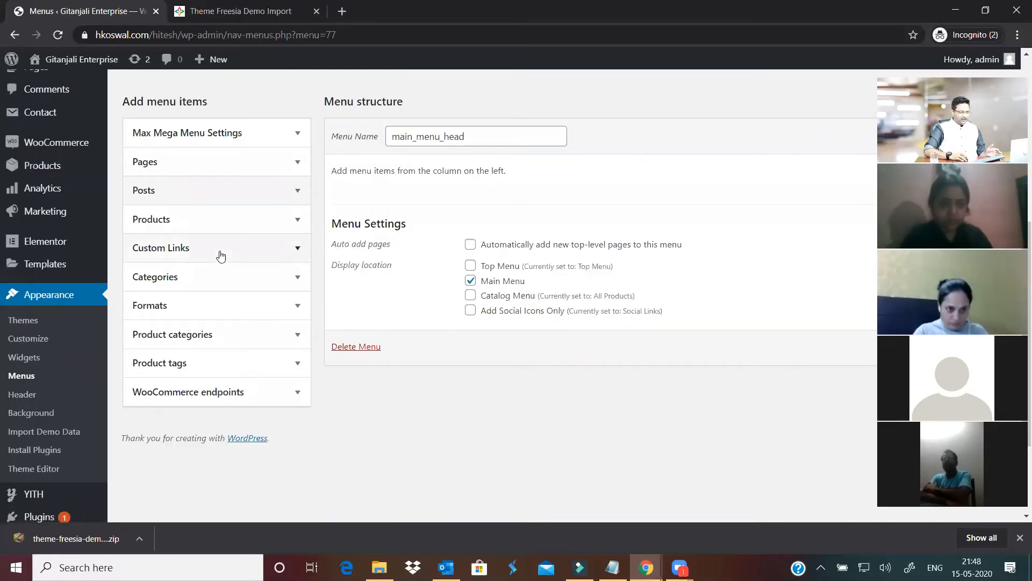
Select the post categories Slider, wall clock, Fashion, gitanjali and Places as candidates for the menu
click(210, 280)
scroll(212, 298, down, 3)
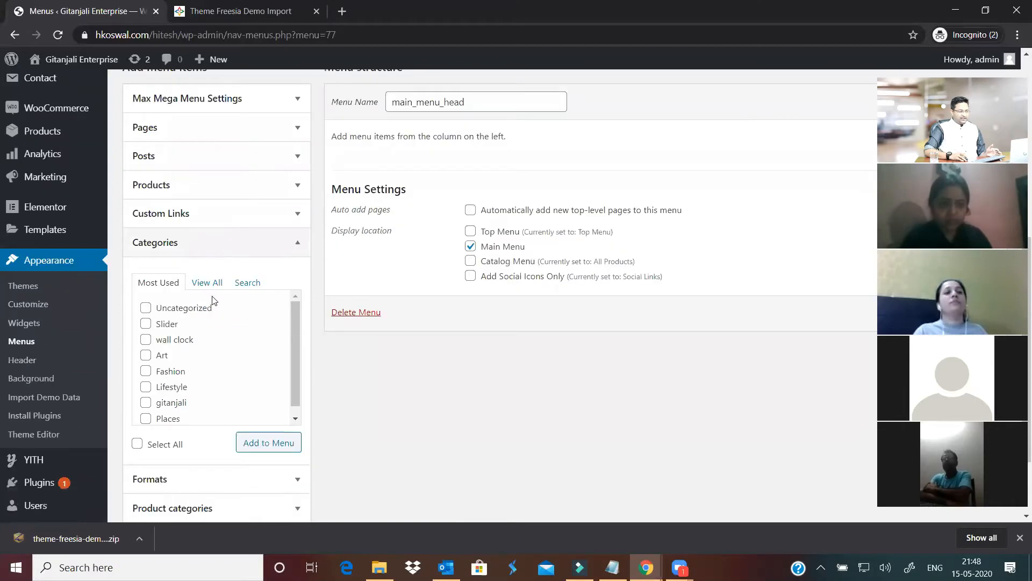
click(145, 224)
click(145, 239)
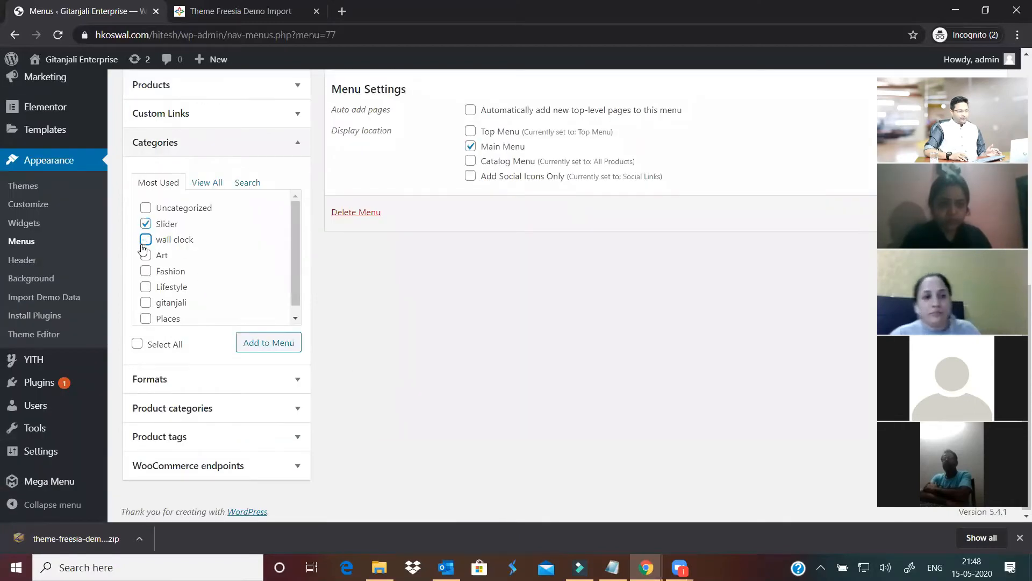
click(145, 270)
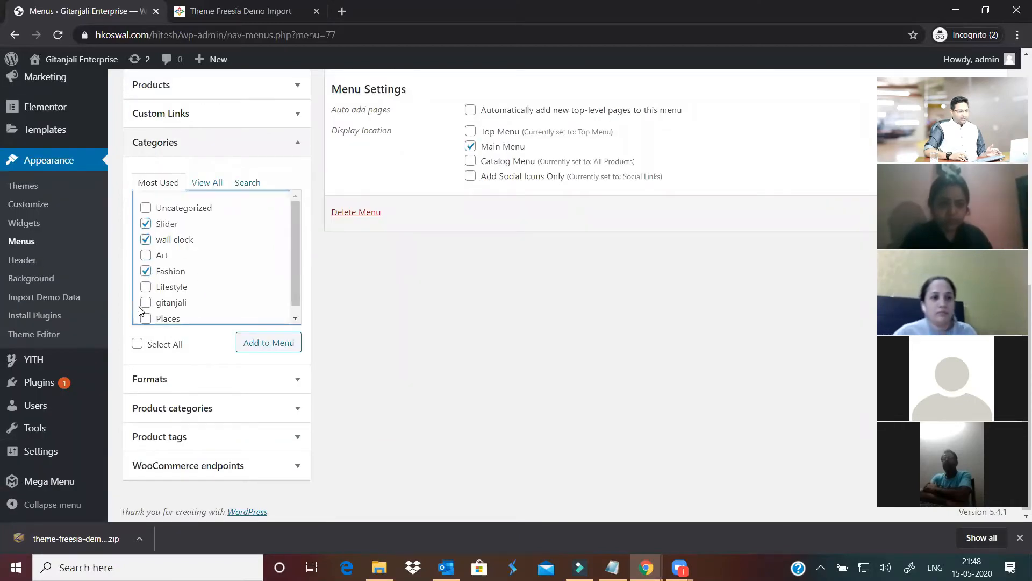
click(145, 304)
click(145, 317)
scroll(219, 293, down, 1)
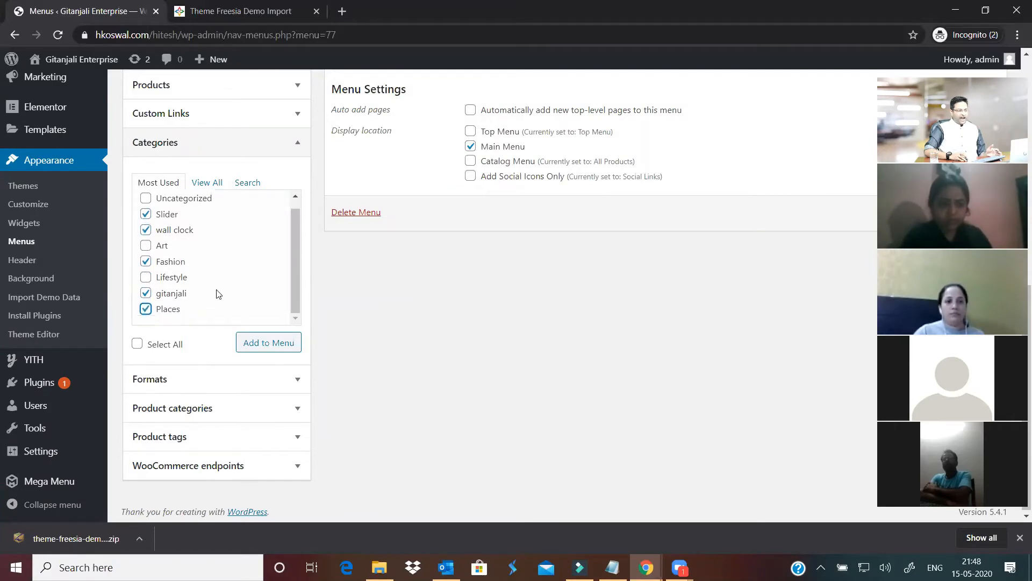
Add the product categories Mixed, Popular Item, Shorts, Watches, Slider, Furniture and Sports to the menu
click(219, 412)
click(145, 265)
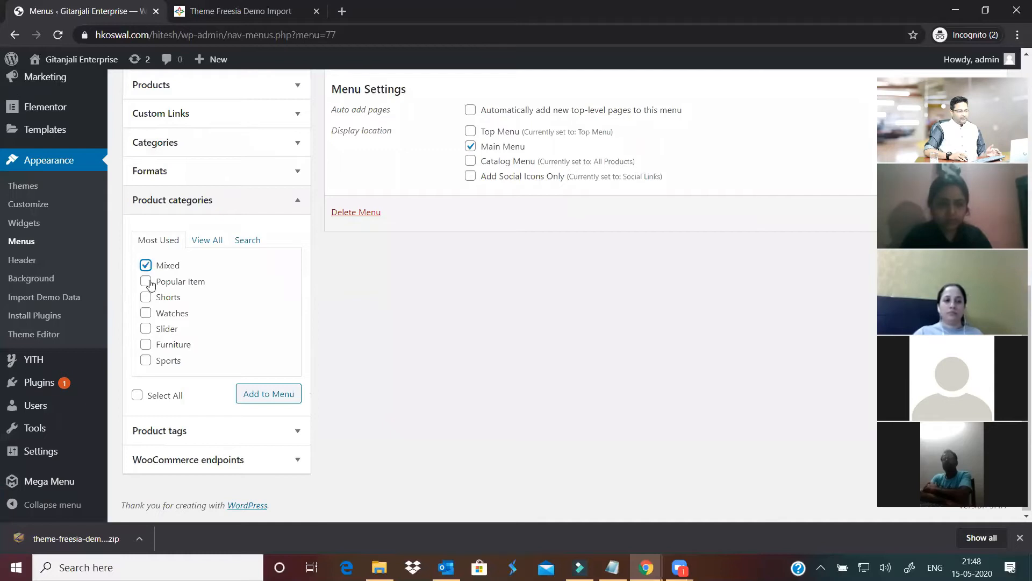
click(147, 298)
click(145, 313)
click(145, 328)
click(145, 345)
click(145, 361)
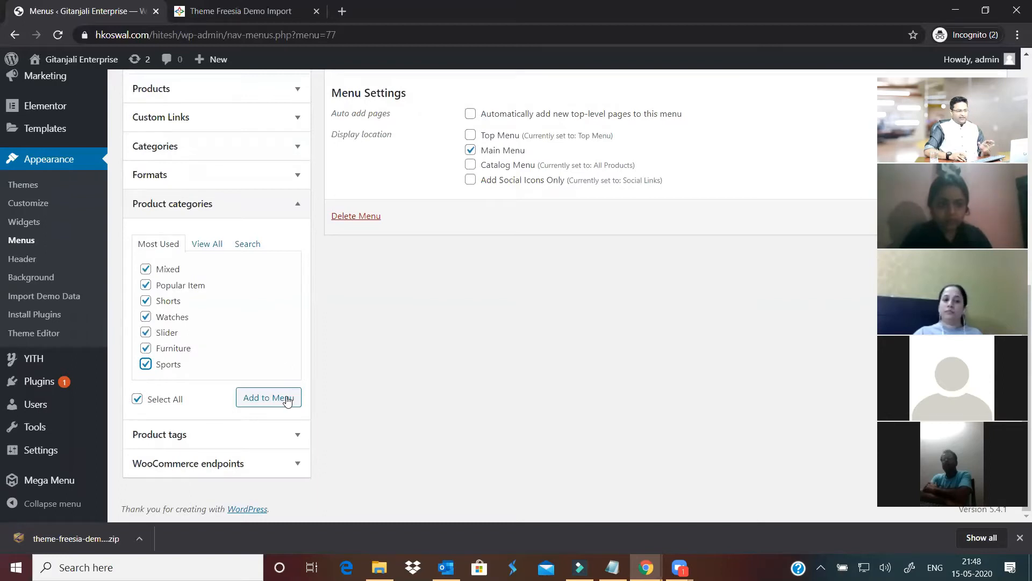
click(287, 400)
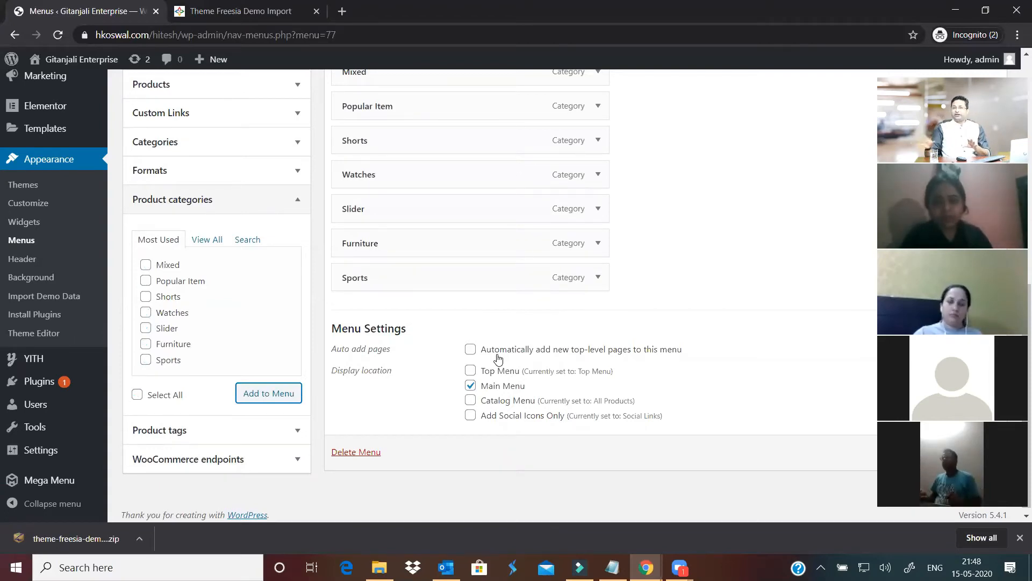
Review the order of the added items in the menu structure and save main_menu_head
scroll(847, 246, up, 5)
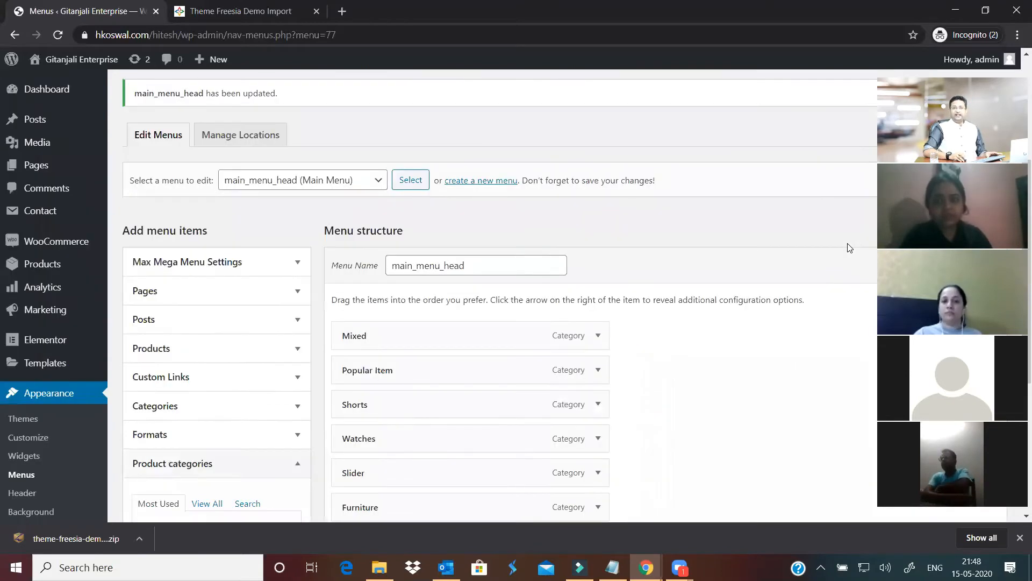
scroll(822, 264, down, 6)
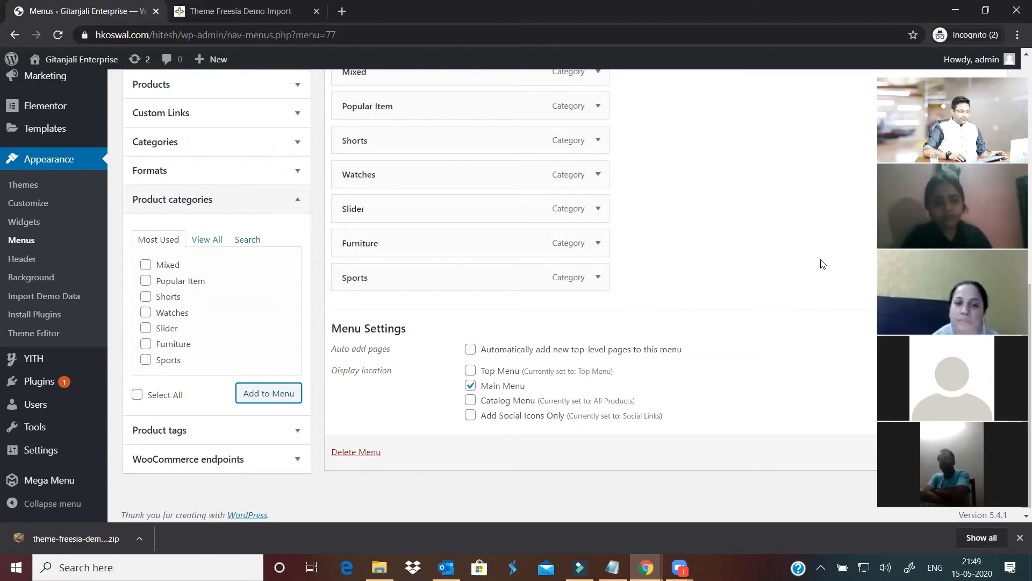
click(309, 200)
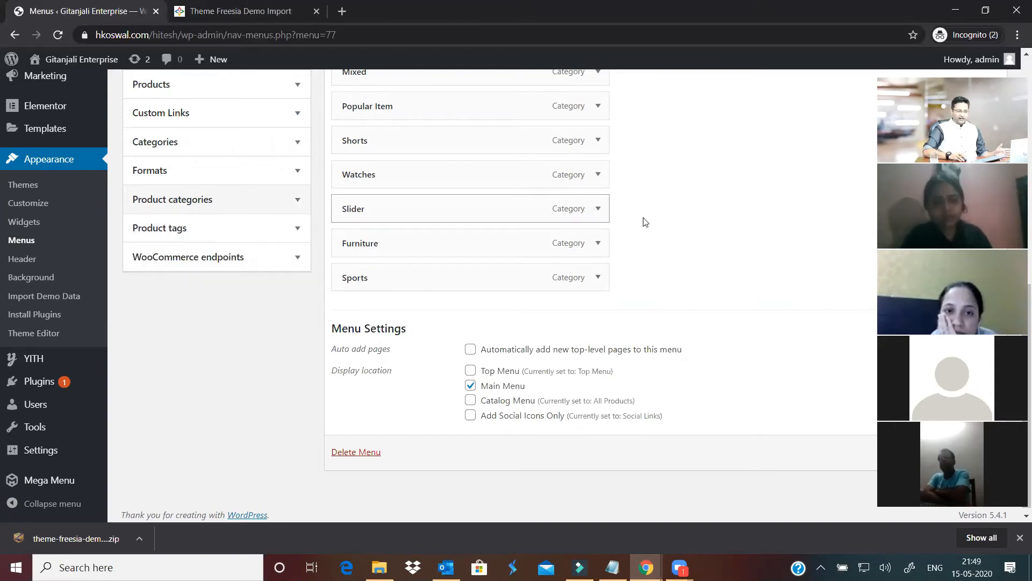
scroll(647, 222, up, 2)
scroll(560, 203, down, 2)
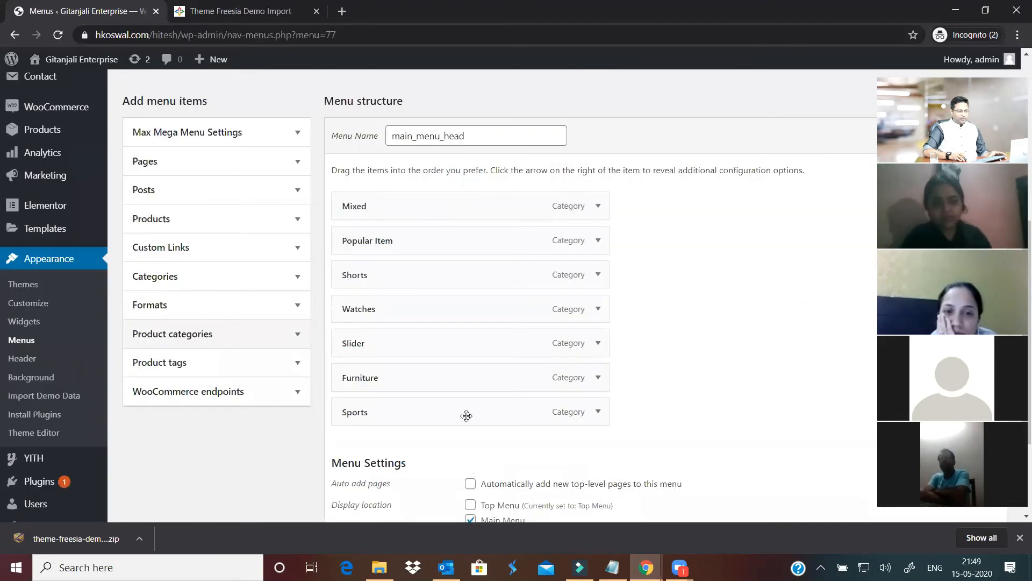
click(964, 139)
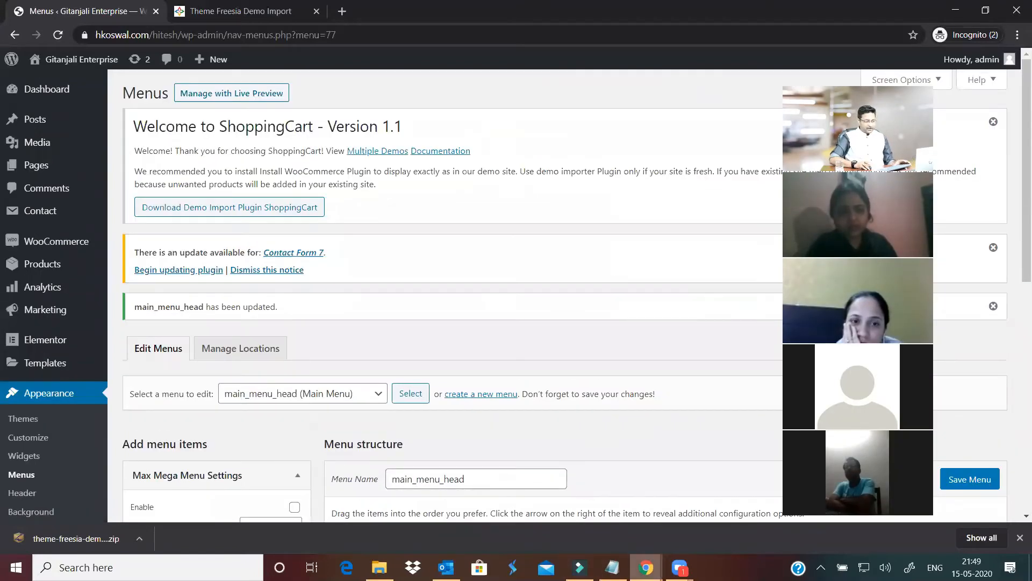
Switch to the browser window with the store's home page, reload it and check the new main menu
mouse_move(645, 567)
click(646, 511)
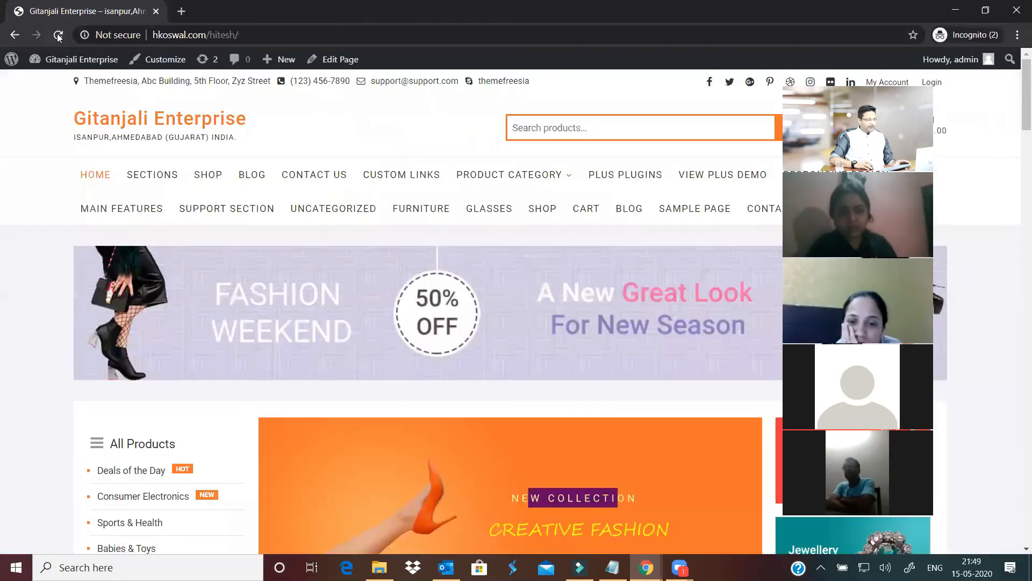
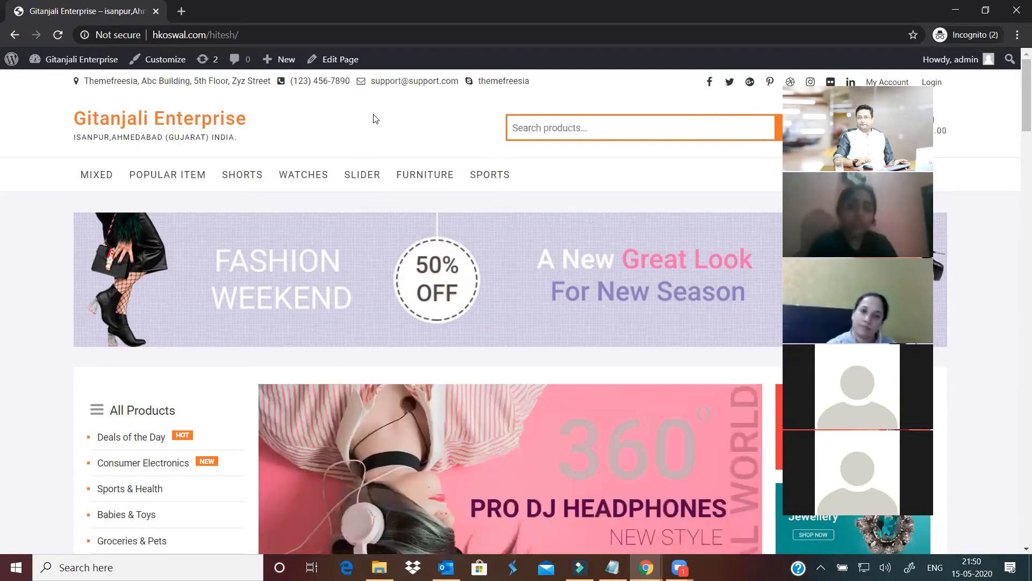
scroll(390, 141, down, 1)
scroll(389, 141, down, 5)
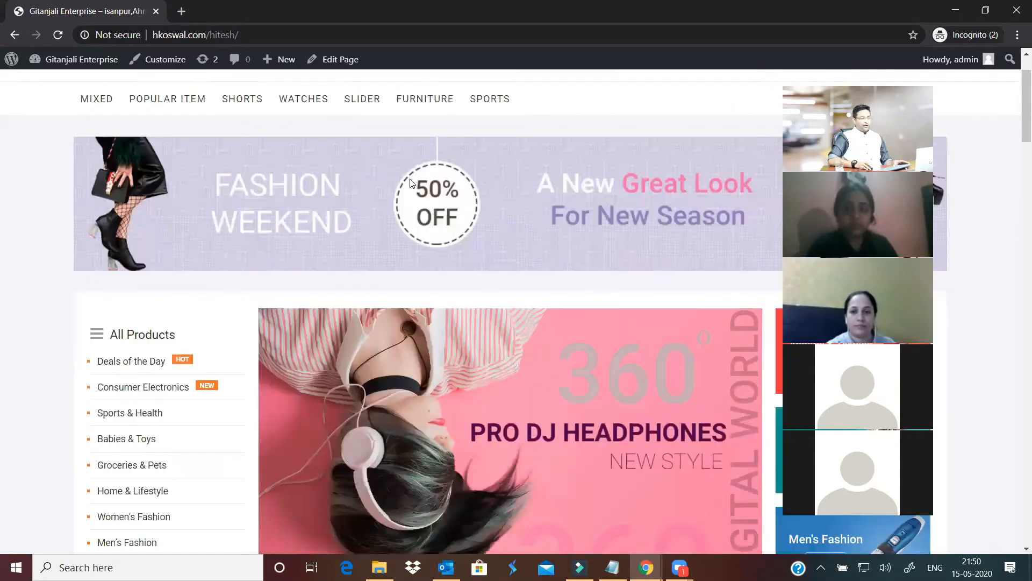
scroll(433, 249, up, 5)
Examine the product search field in the header and the All Products category list on the home page
click(580, 125)
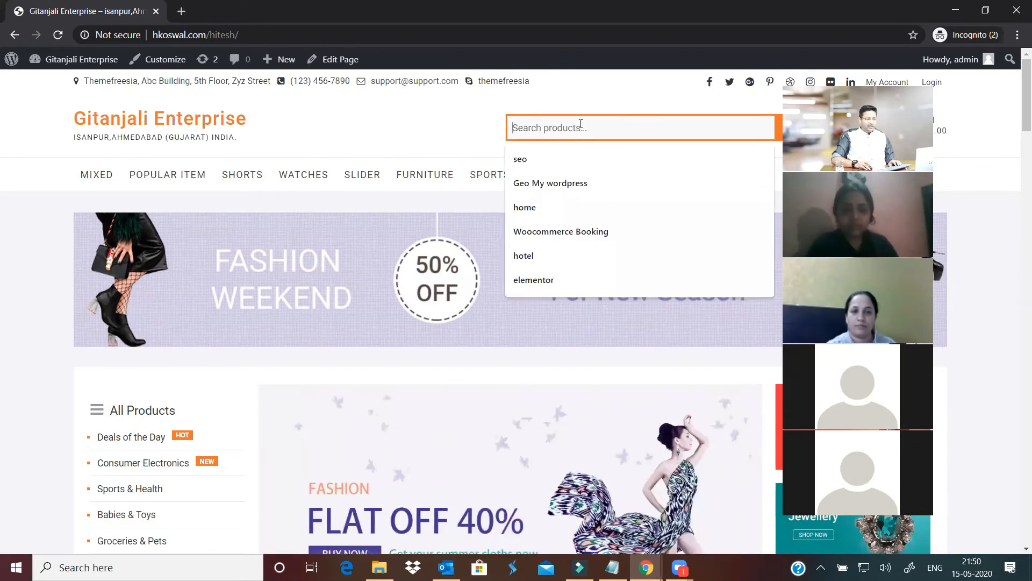
click(409, 147)
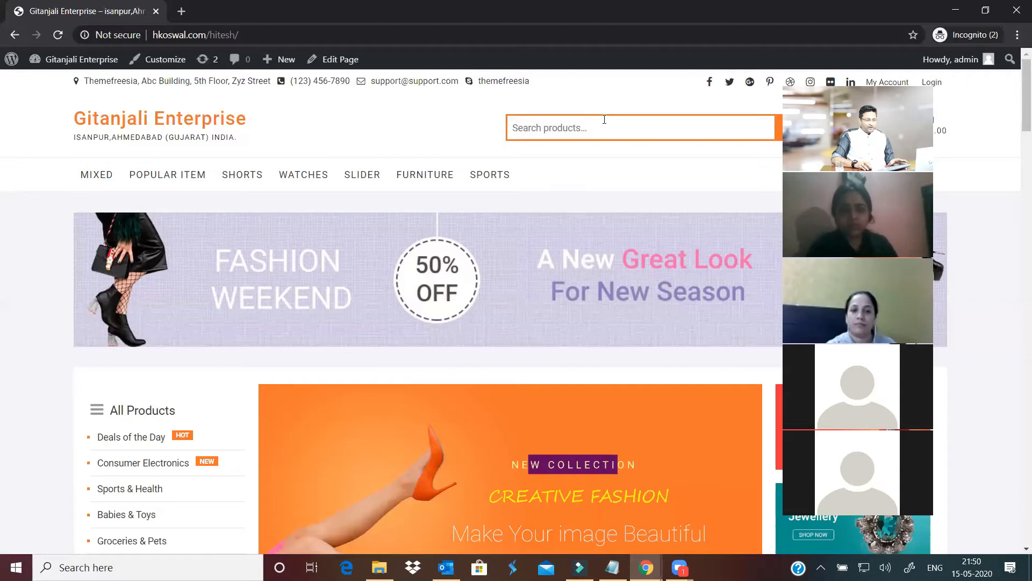
scroll(152, 318, down, 4)
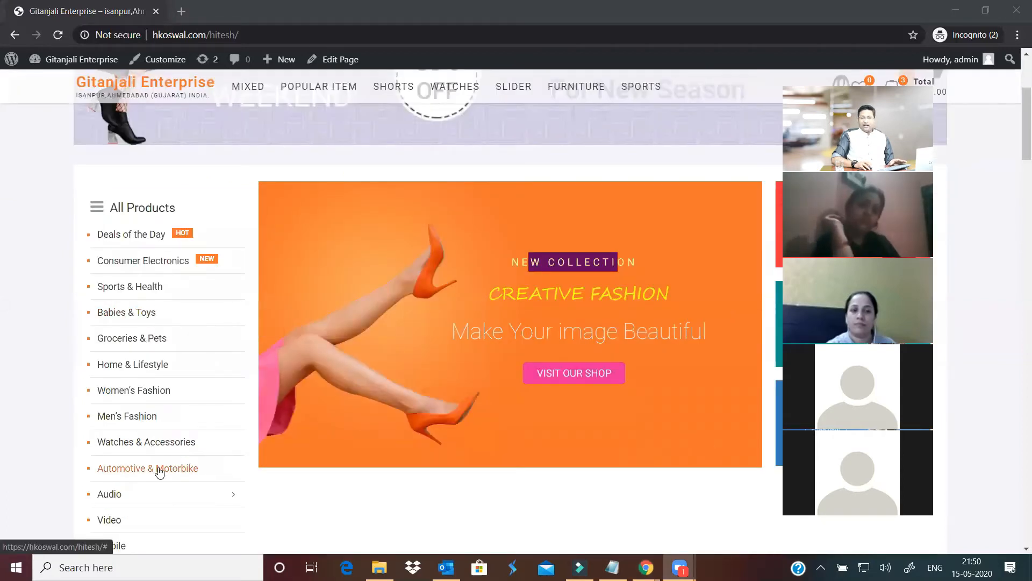
Examine the Products and Featured Products sections on the store's home page
scroll(260, 394, down, 5)
scroll(277, 377, down, 5)
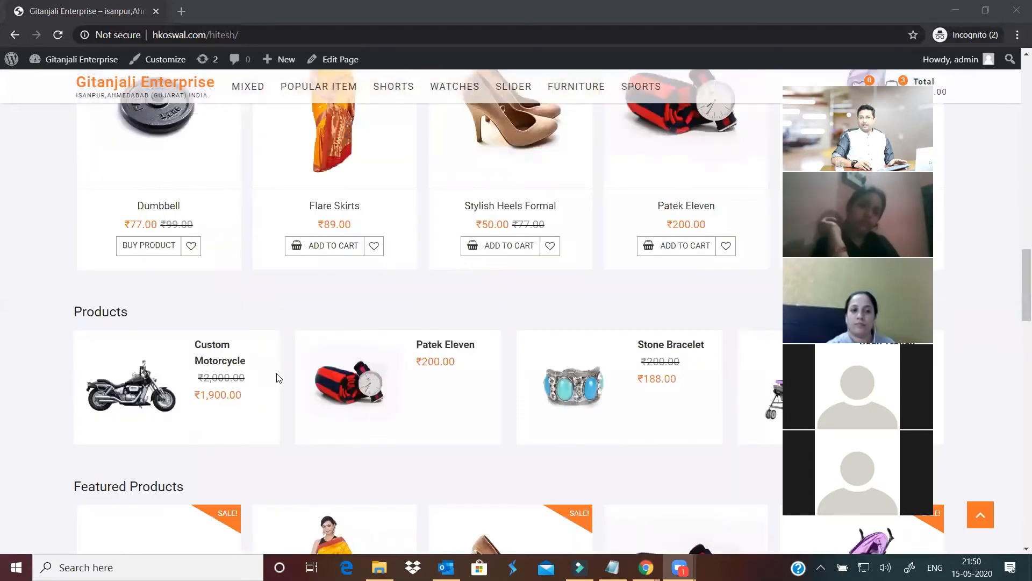
scroll(608, 346, down, 5)
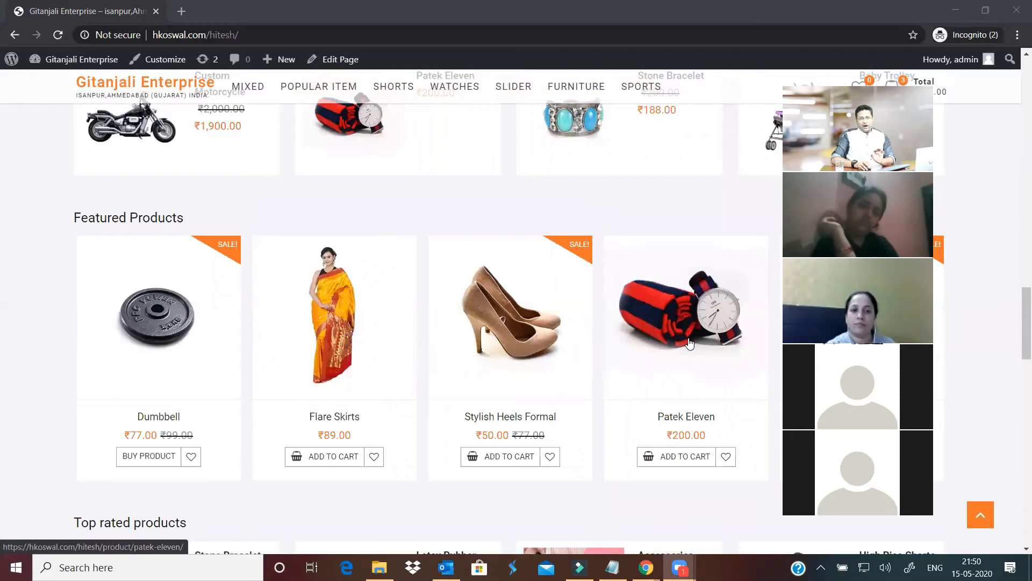
scroll(690, 343, up, 3)
scroll(690, 343, up, 1)
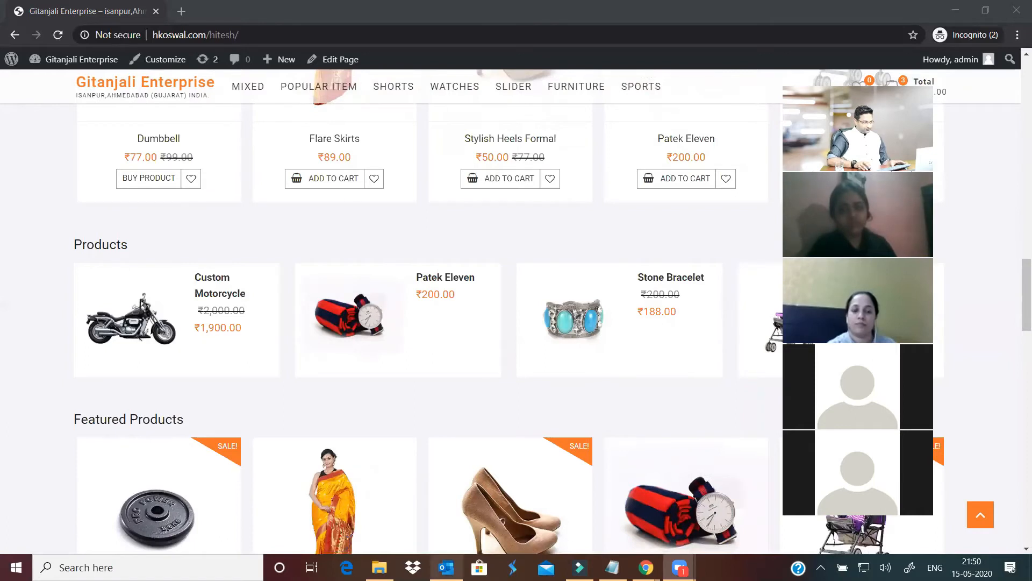
Switch to the browser window with the WordPress admin and open the WooCommerce dashboard
click(497, 516)
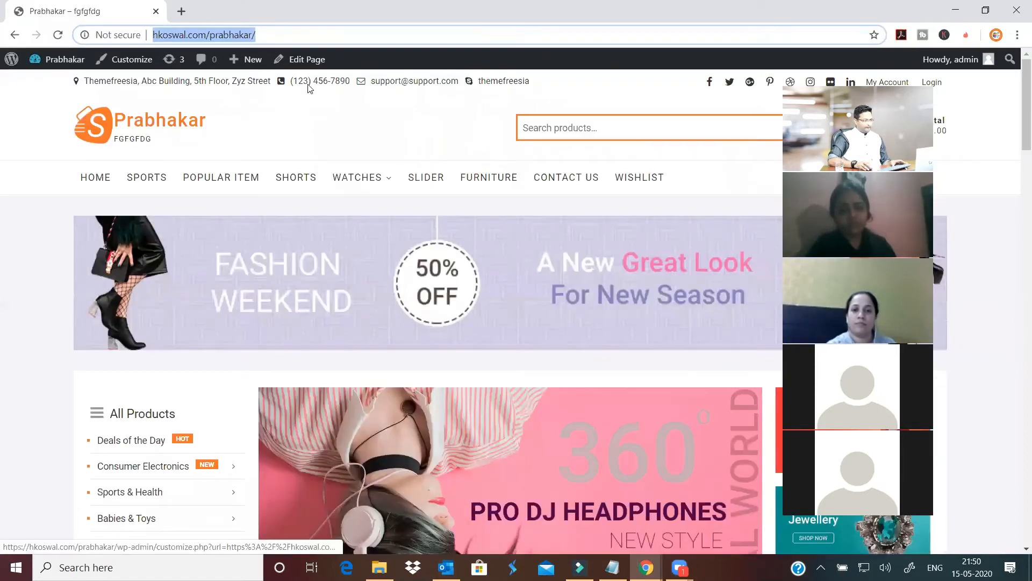
click(559, 525)
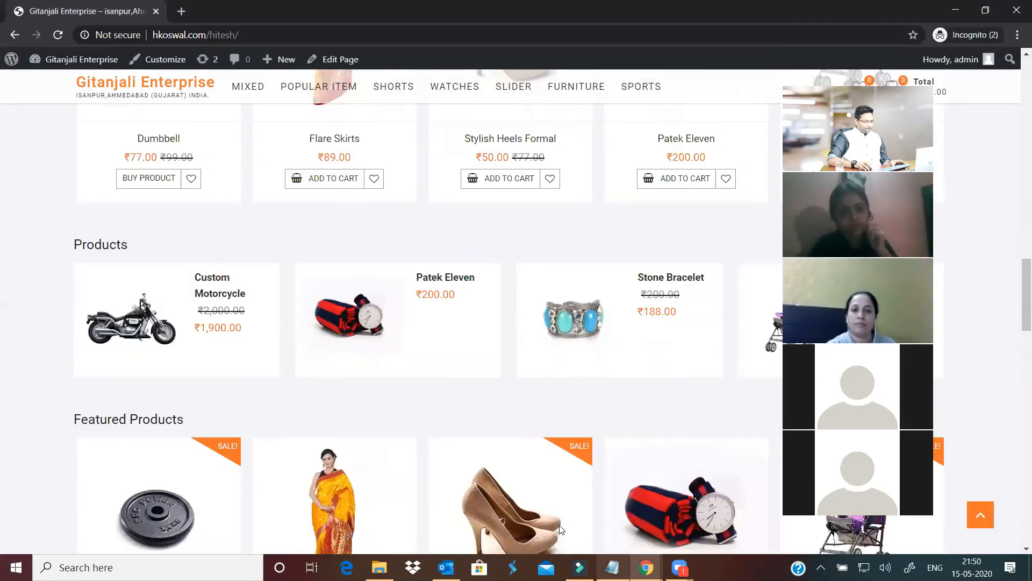
mouse_move(646, 567)
click(721, 511)
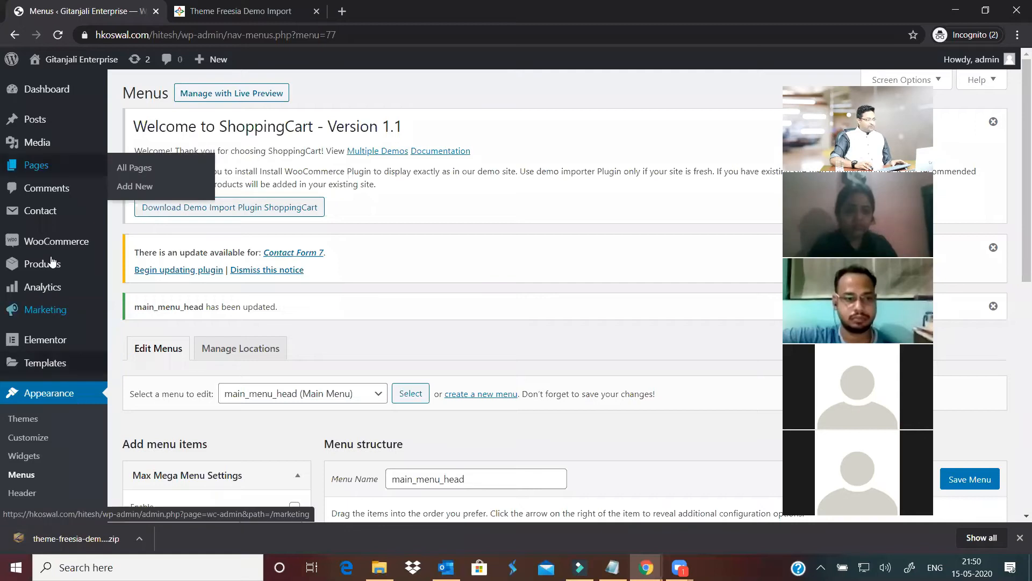
mouse_move(51, 248)
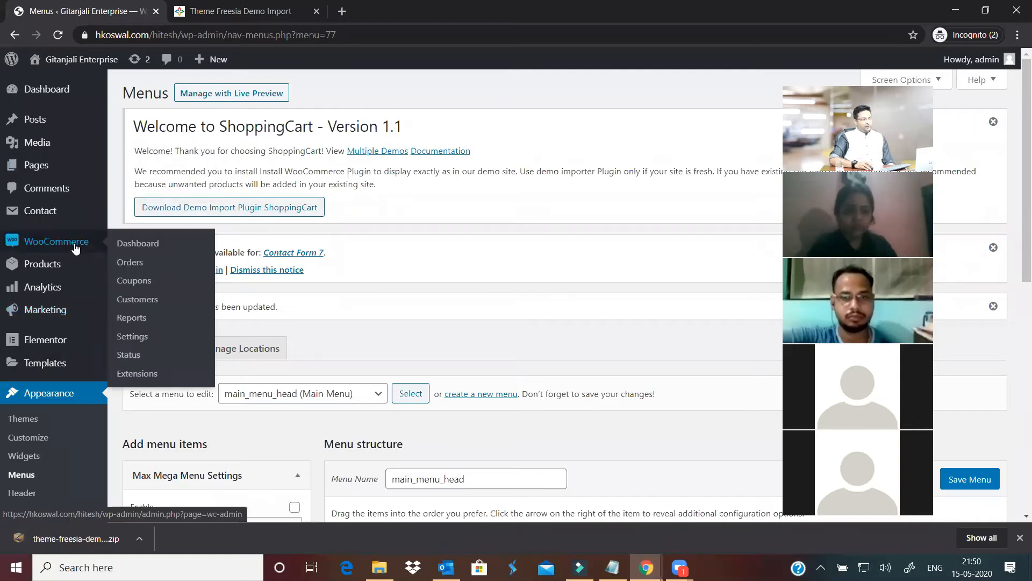
click(127, 252)
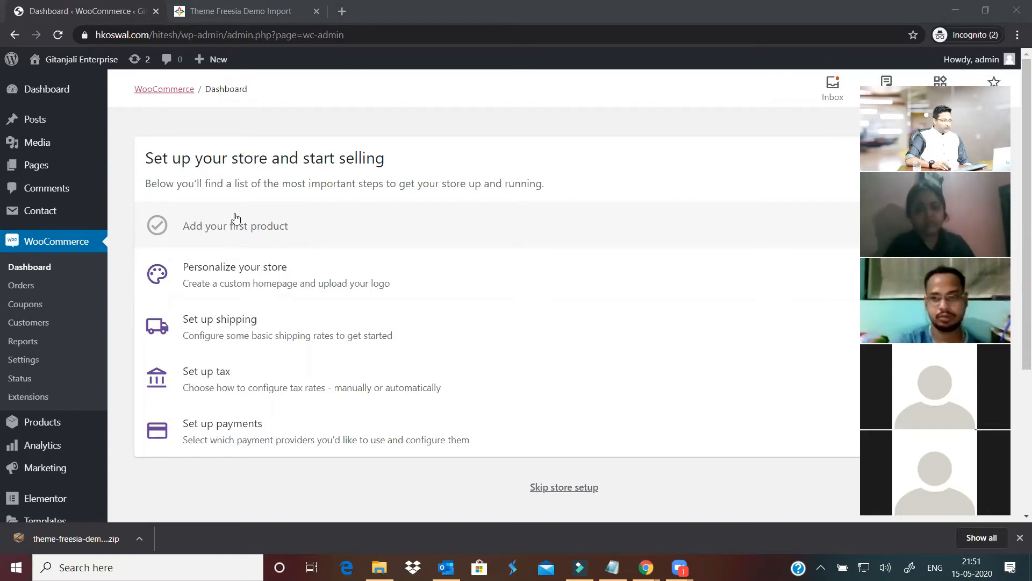
Start the shipping setup task and accept the prefilled store location
click(226, 330)
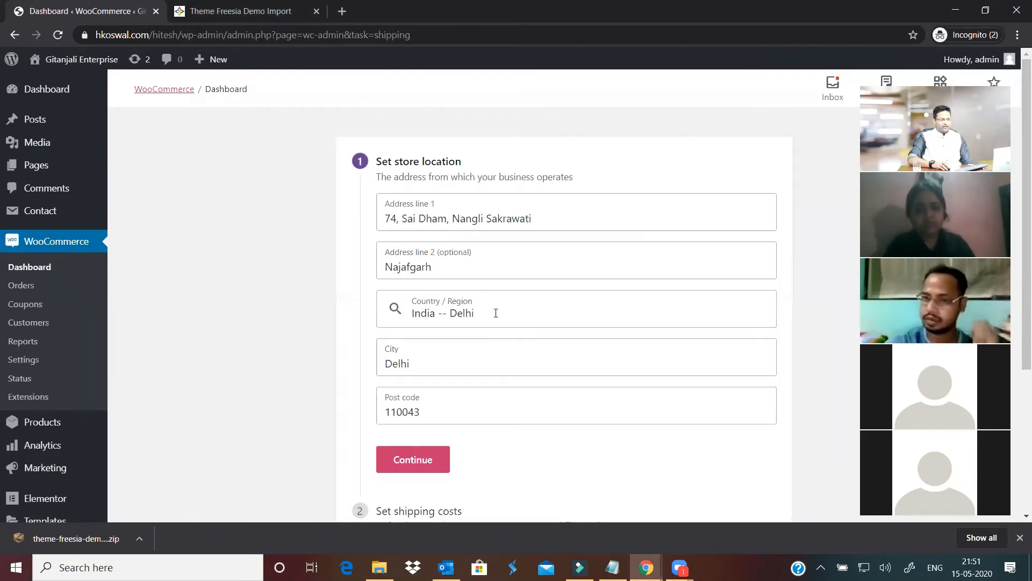
scroll(495, 313, down, 4)
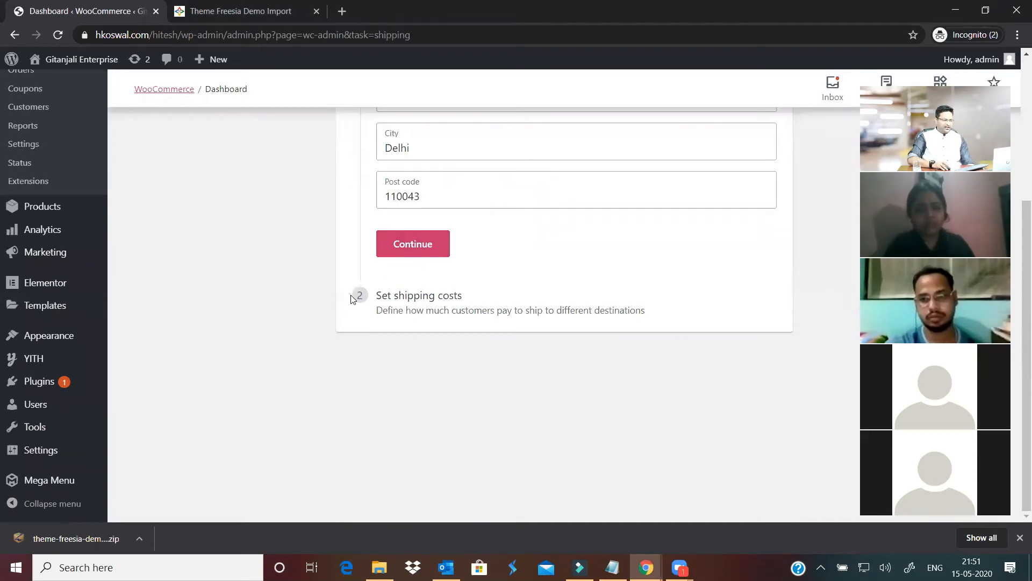
click(430, 249)
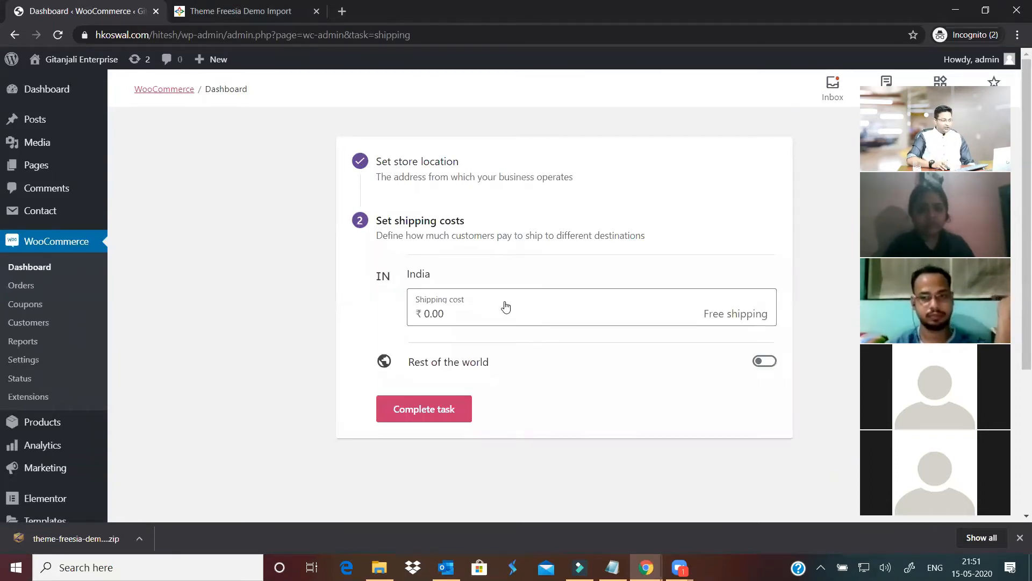
Set the shipping cost for India to ₹5.00
click(453, 316)
drag(444, 320, 370, 325)
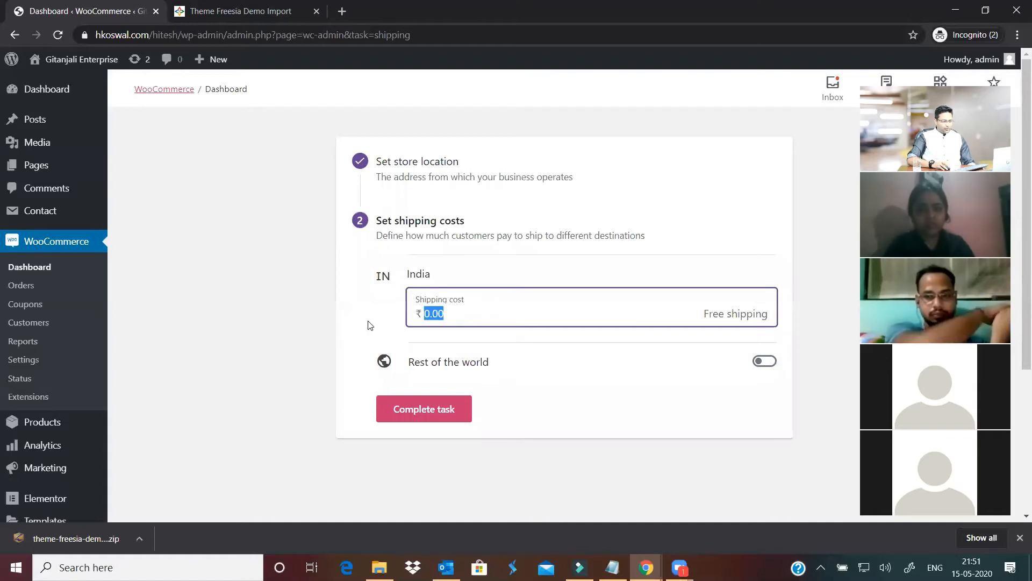
text(5.00)
click(370, 324)
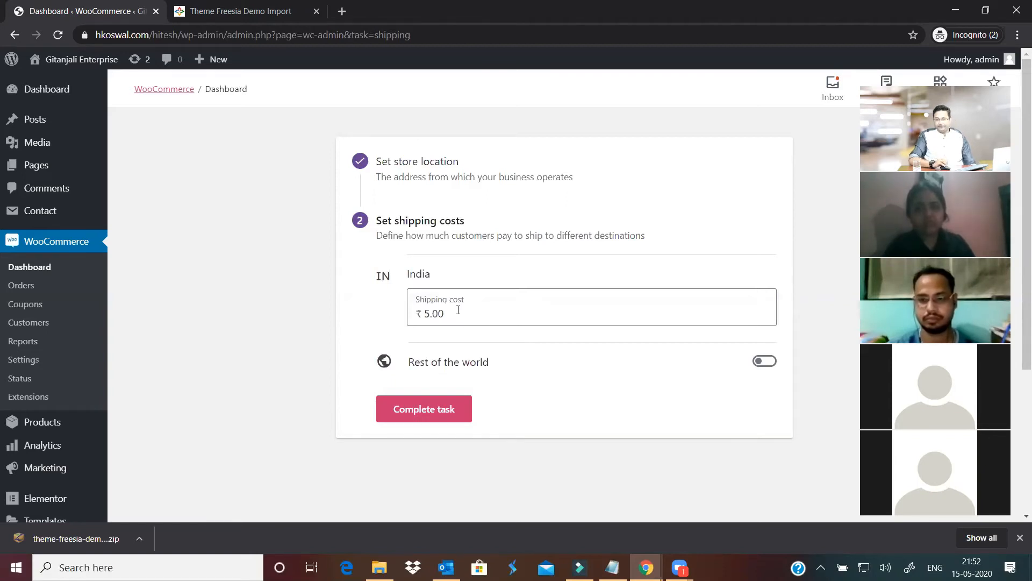
Enable shipping to the rest of the world at a cost of ₹200 and complete the shipping task
click(772, 365)
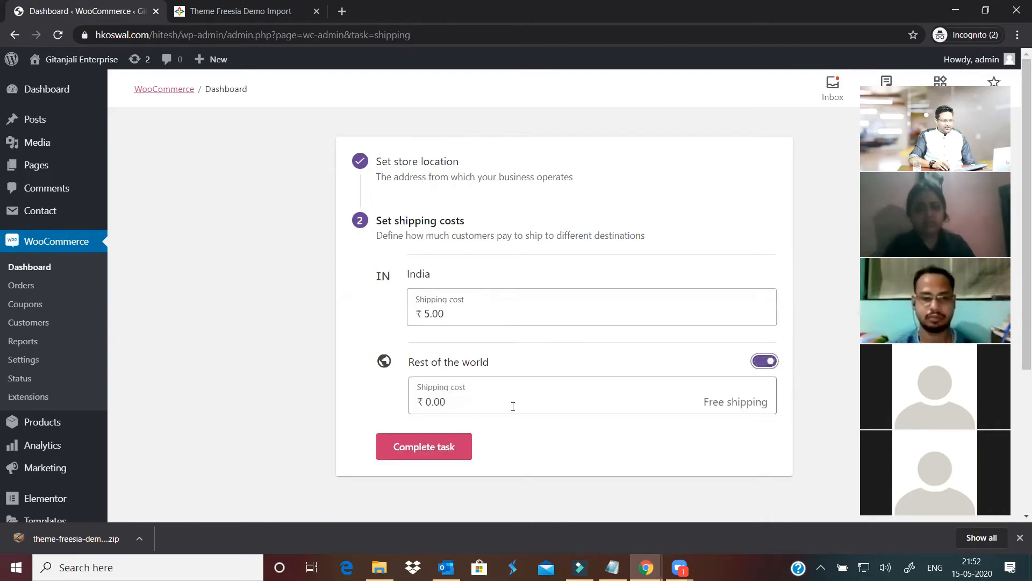
drag(470, 402, 375, 403)
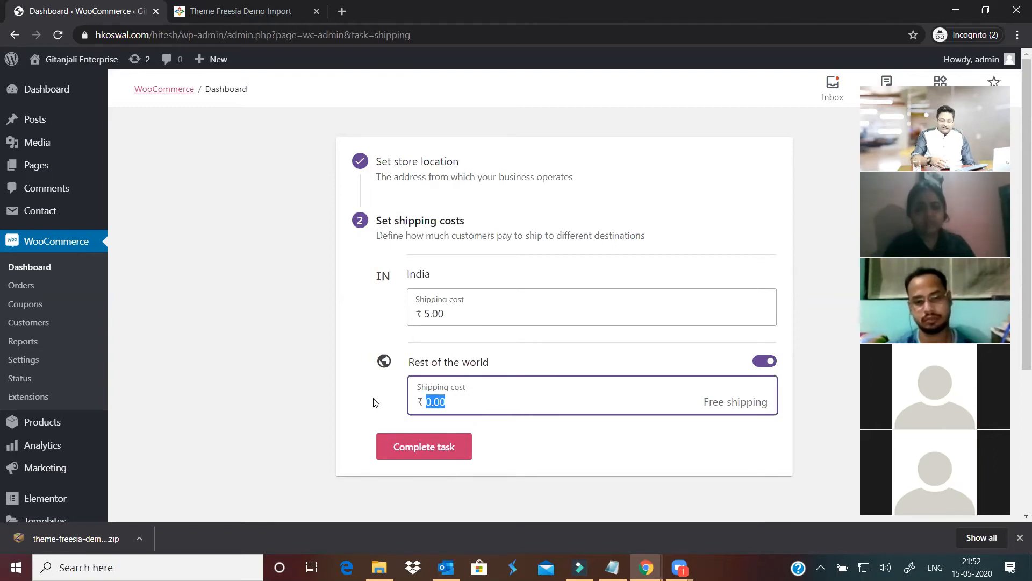
text(200)
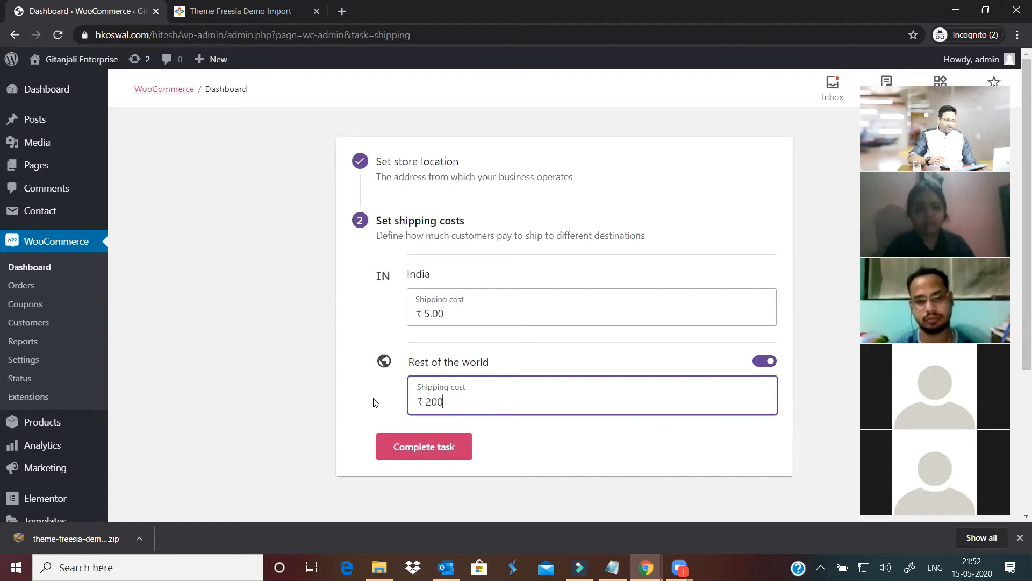
click(408, 448)
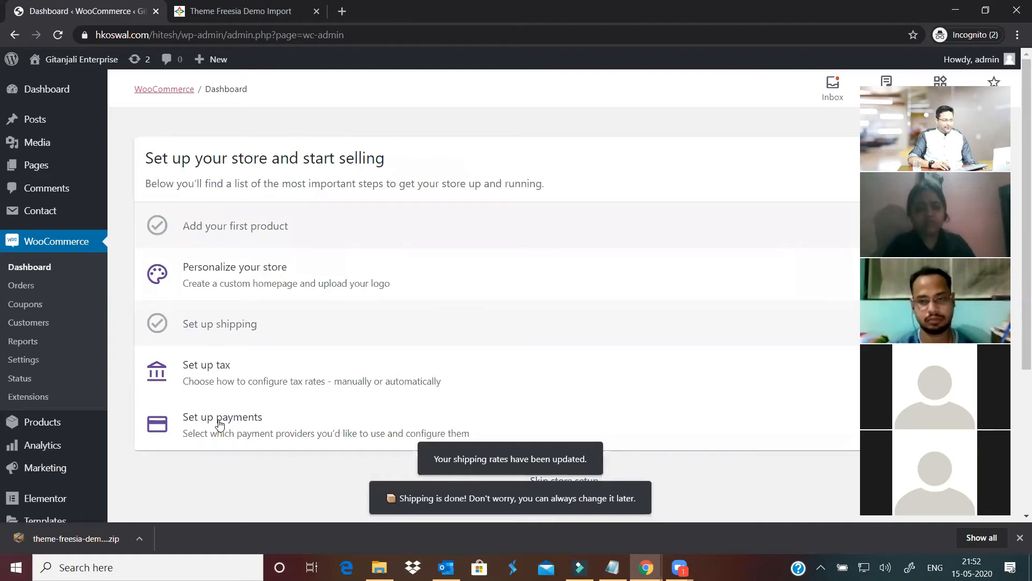
Start the tax setup task, accept the store location and proceed to configure the standard tax rates
click(224, 378)
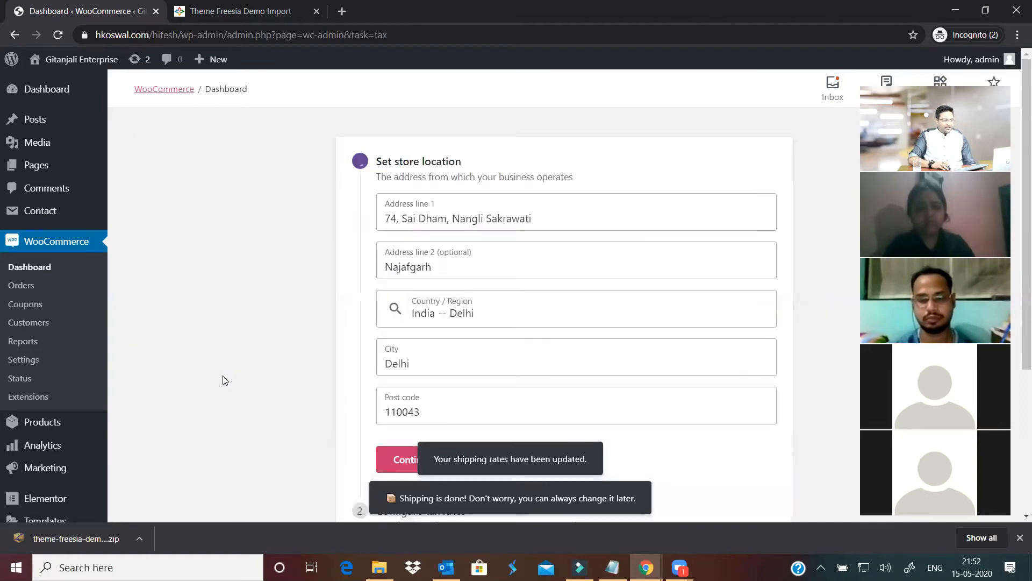
scroll(456, 336, down, 4)
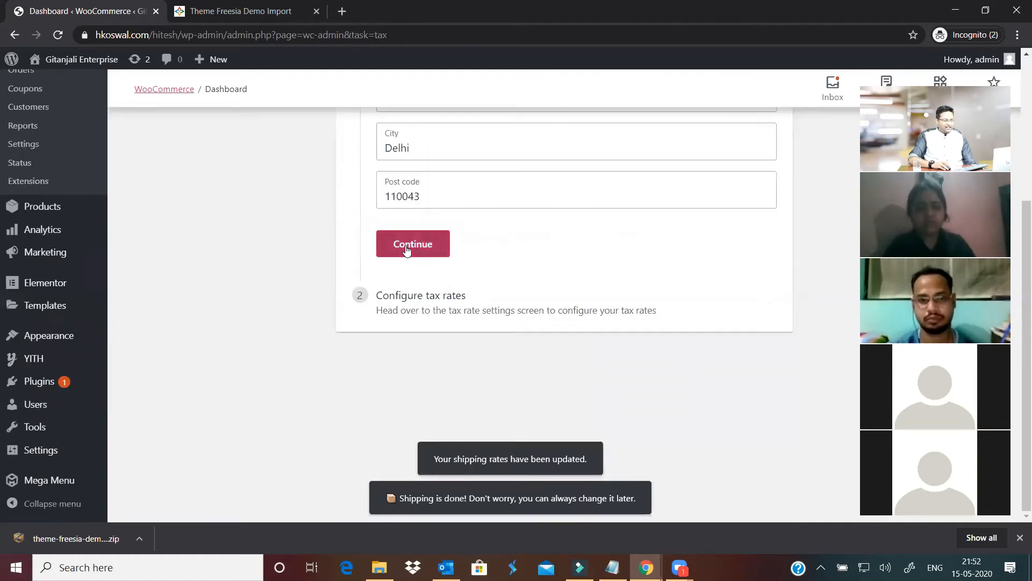
click(410, 245)
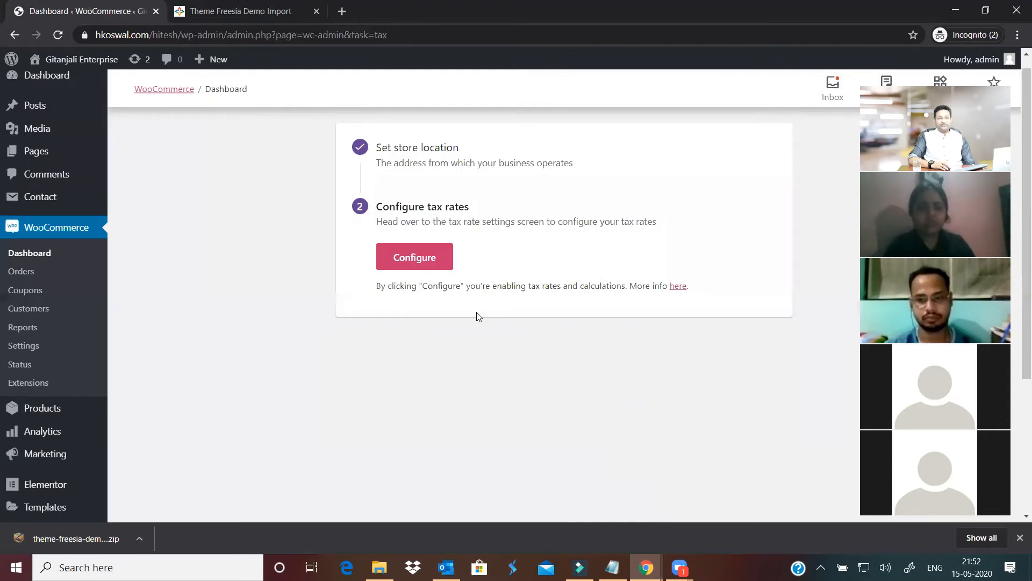
click(406, 260)
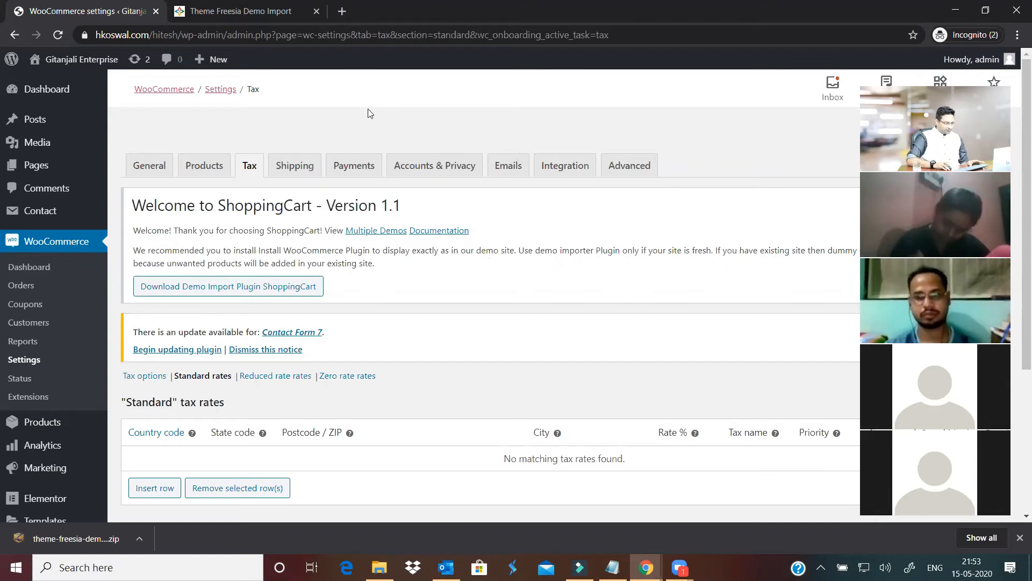
Look over the standard tax rates, then open the WooCommerce coupons page and start creating the first coupon
scroll(122, 299, down, 2)
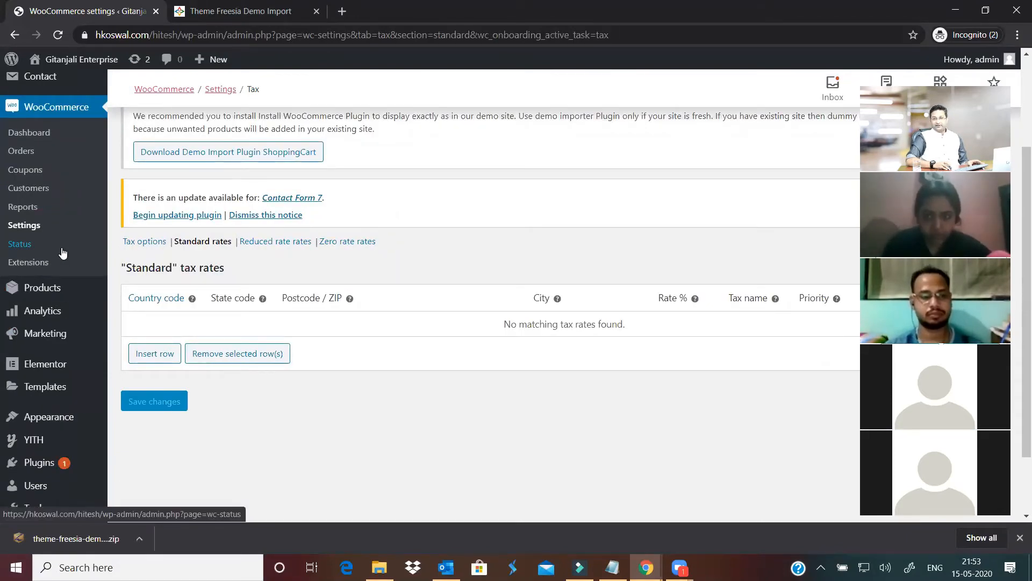
scroll(62, 252, up, 1)
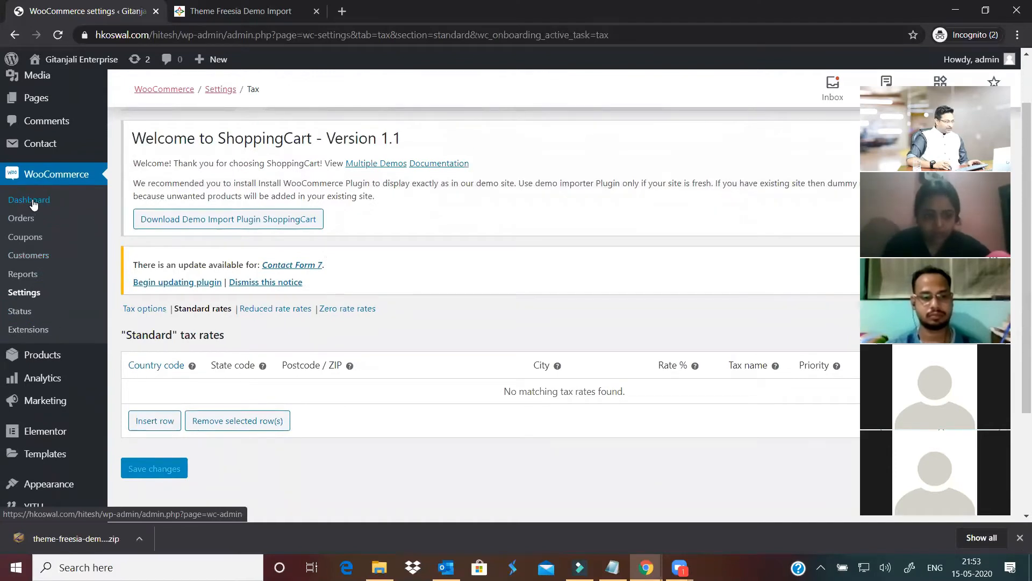
scroll(33, 203, up, 1)
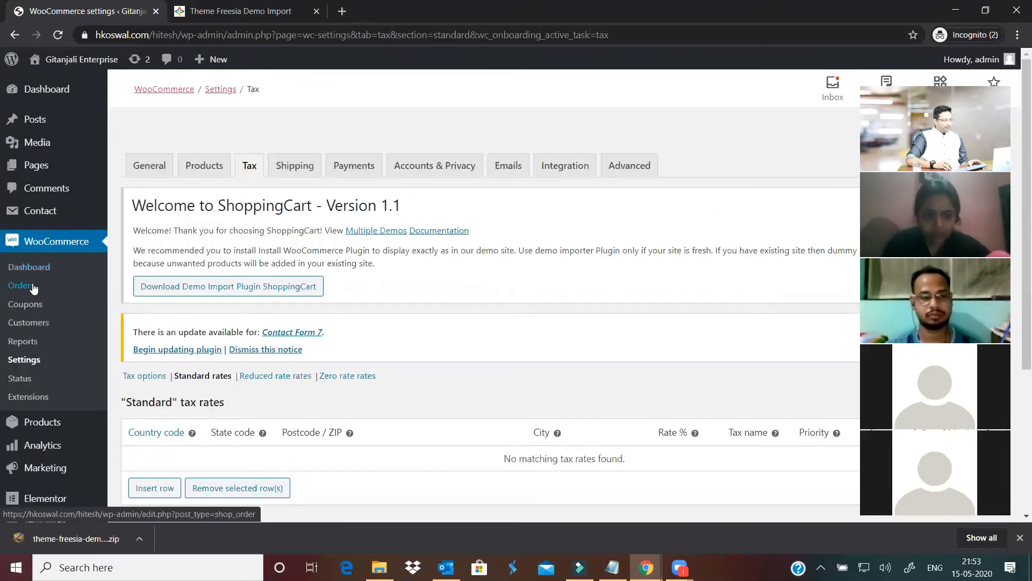
click(25, 304)
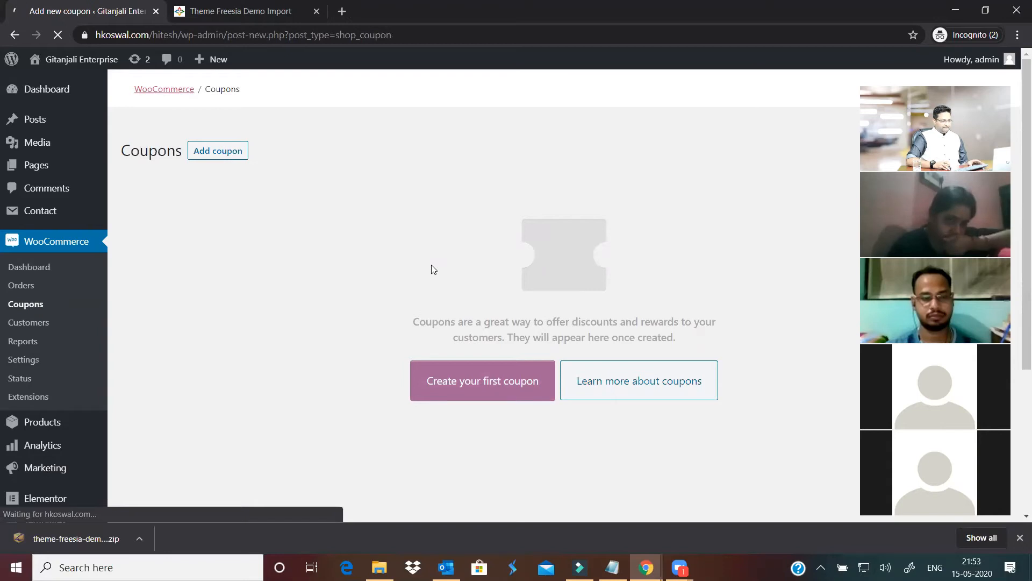
Set the new coupon's amount to 100 with the fixed cart discount type
scroll(341, 318, down, 1)
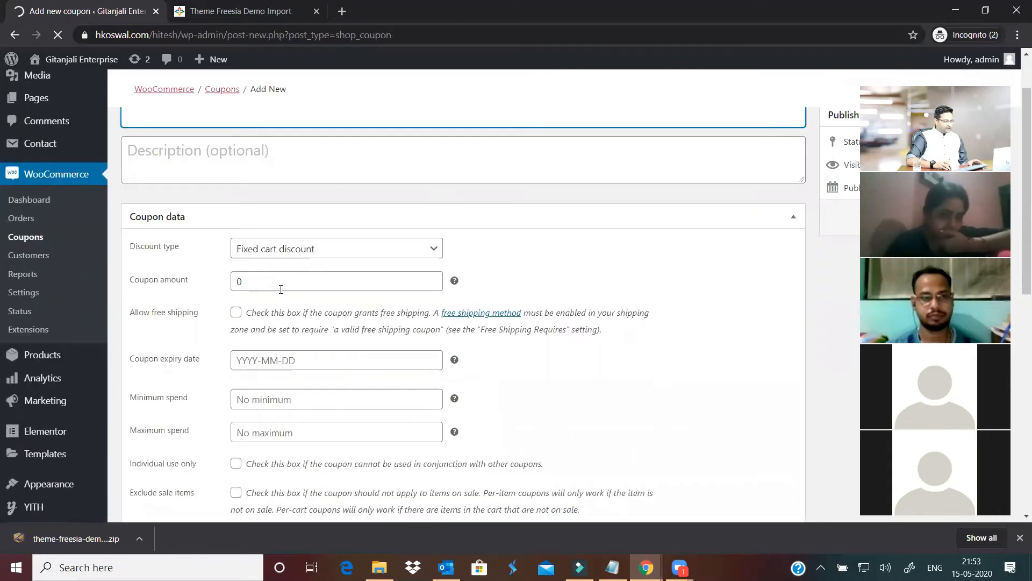
drag(260, 289, 182, 292)
text(100)
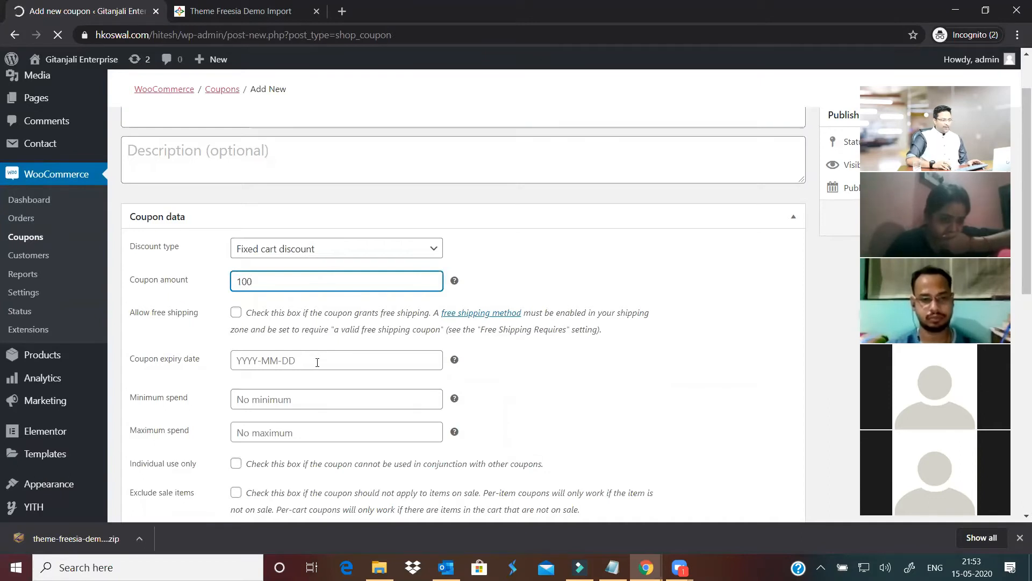
Look through the coupon data fields, try allowing free shipping for the coupon and disable it again
scroll(317, 361, down, 2)
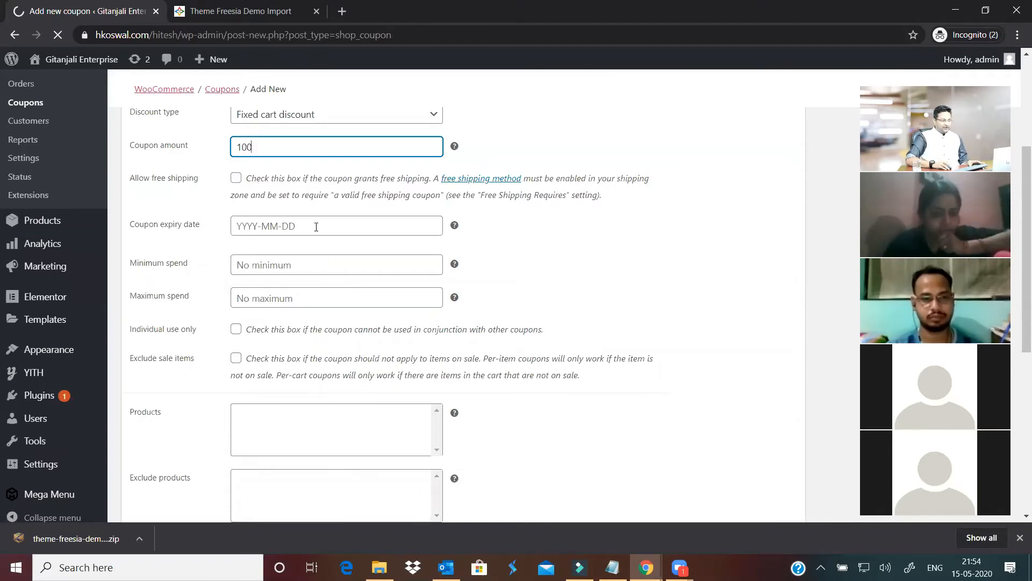
scroll(316, 226, down, 2)
scroll(242, 226, up, 5)
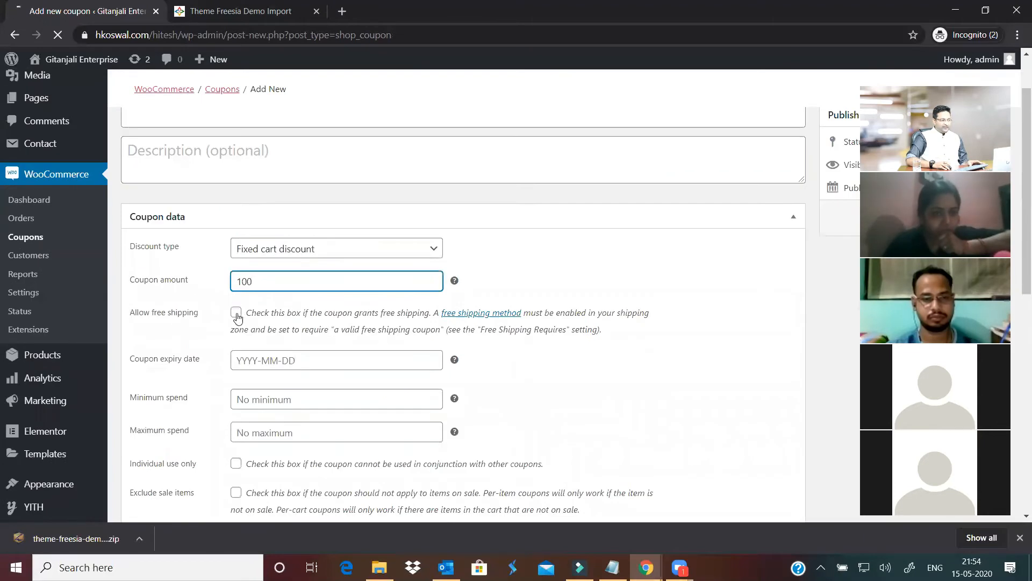
click(236, 314)
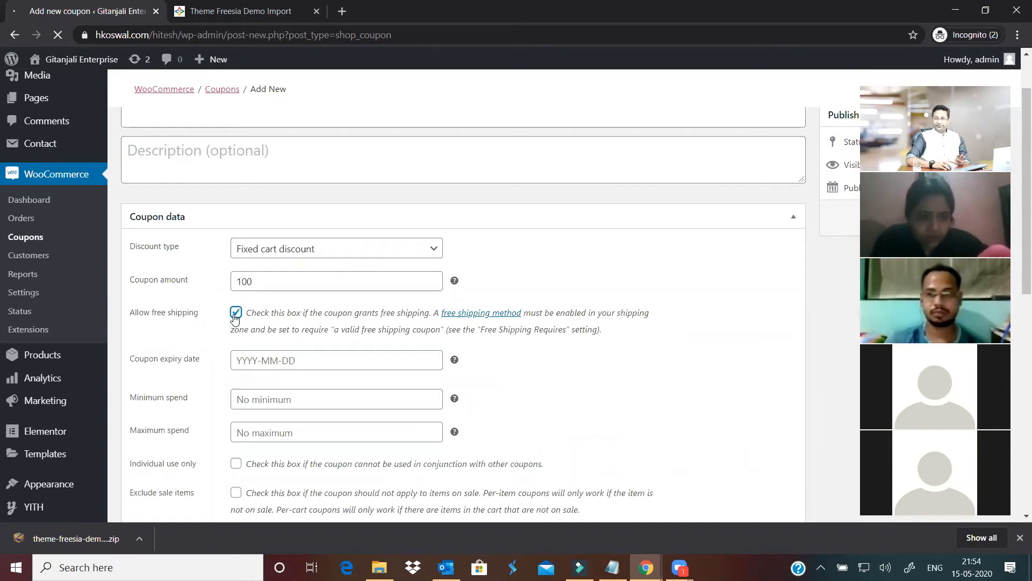
click(235, 316)
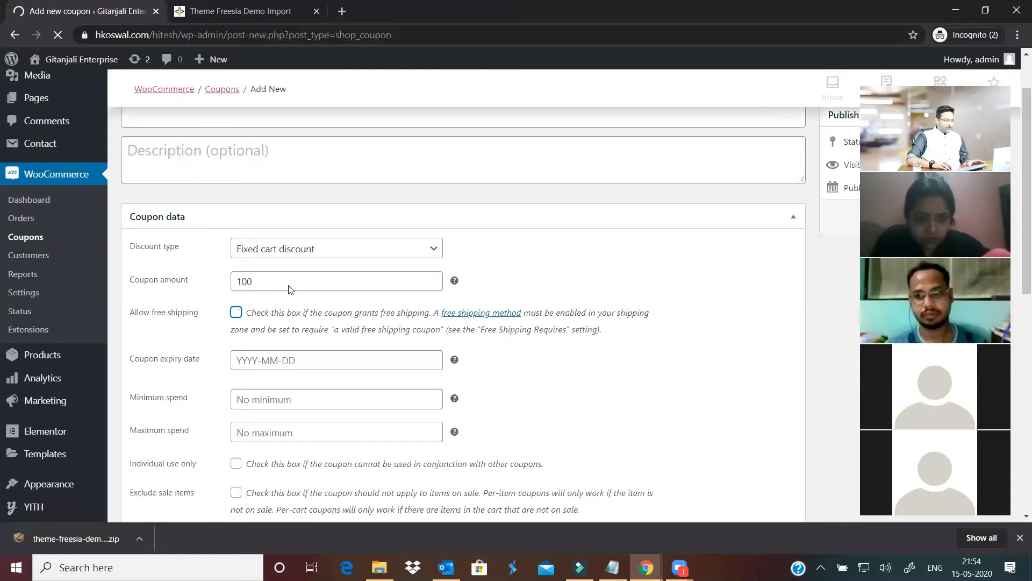
Examine the coupon's usage restriction settings and return to its general settings
scroll(299, 355, down, 3)
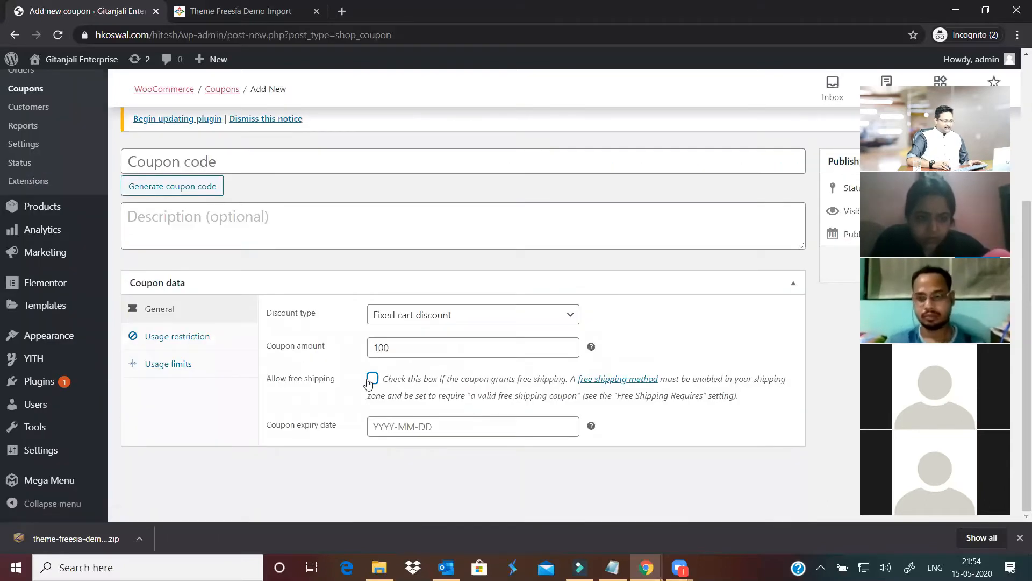
click(194, 342)
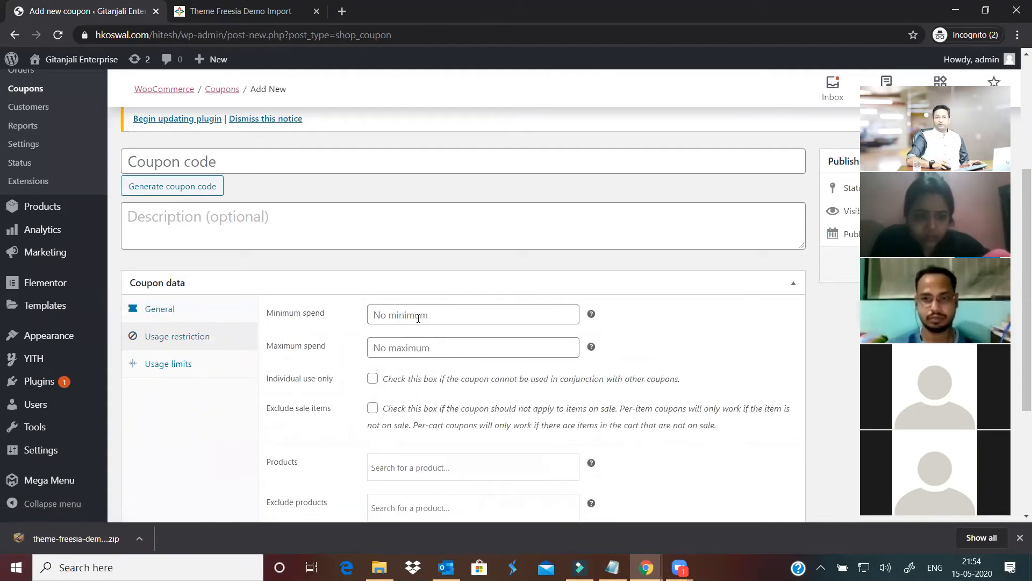
click(189, 316)
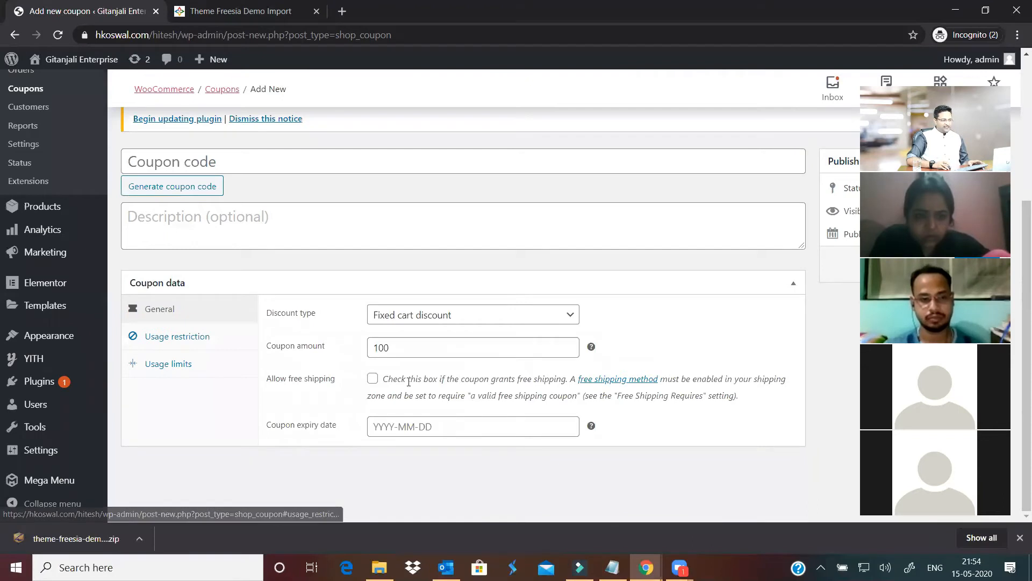
Set the coupon's expiry date to 2020-05-29 and enter "100 Off" as its description
click(489, 430)
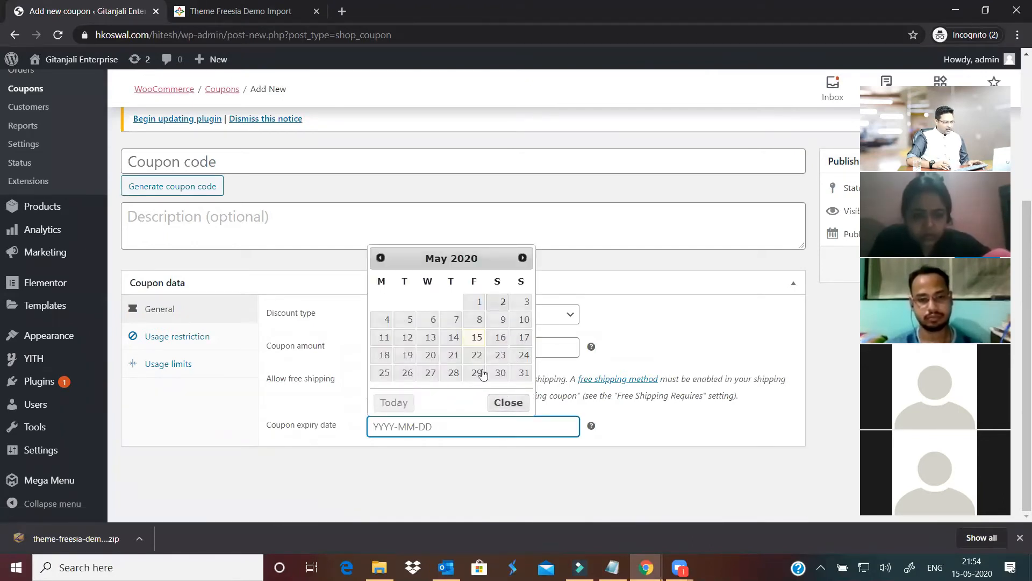
click(477, 373)
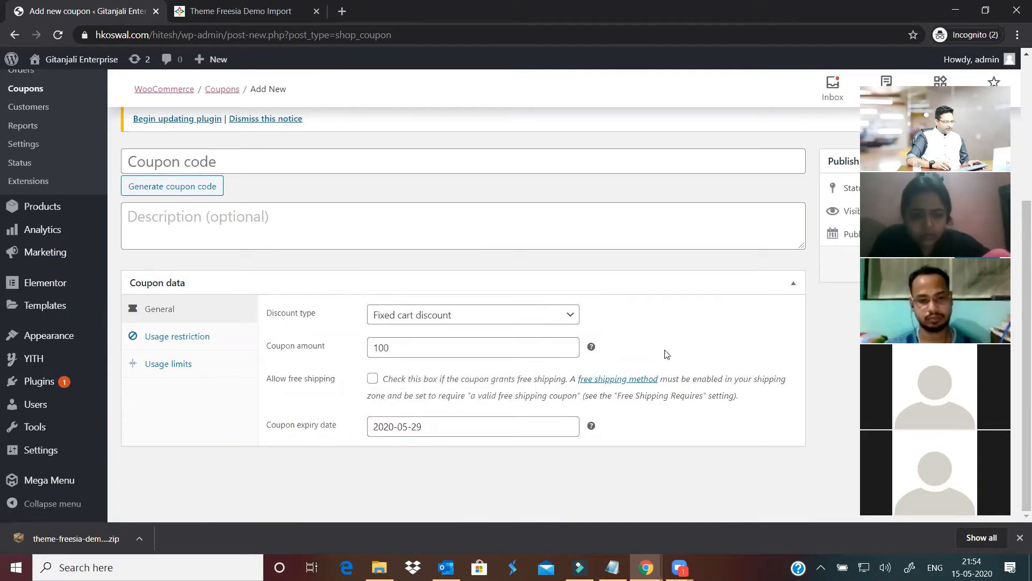
scroll(665, 353, up, 4)
scroll(570, 355, down, 1)
click(340, 359)
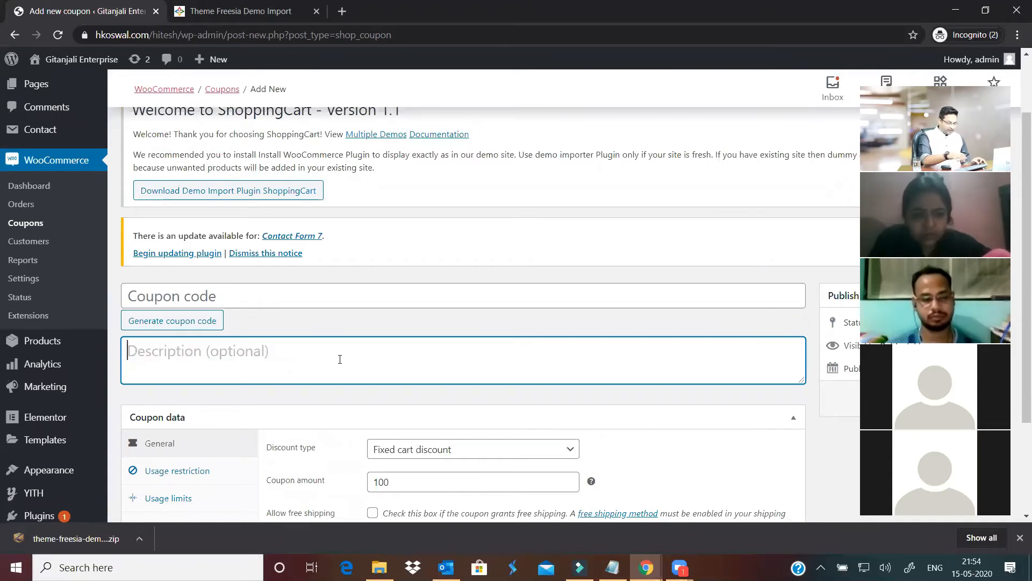
text(100 Off)
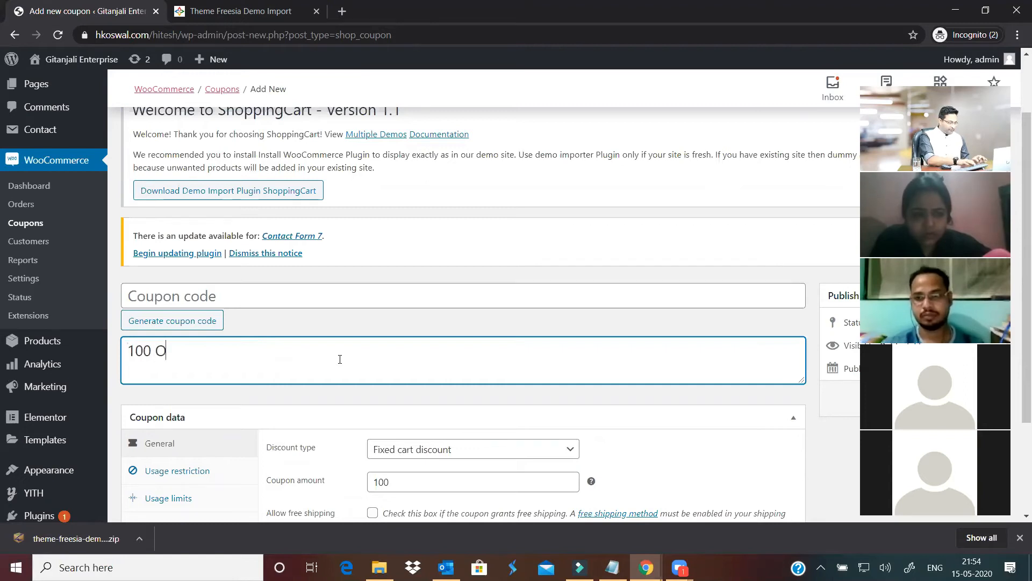
Enter "covid19" as the coupon code
click(333, 287)
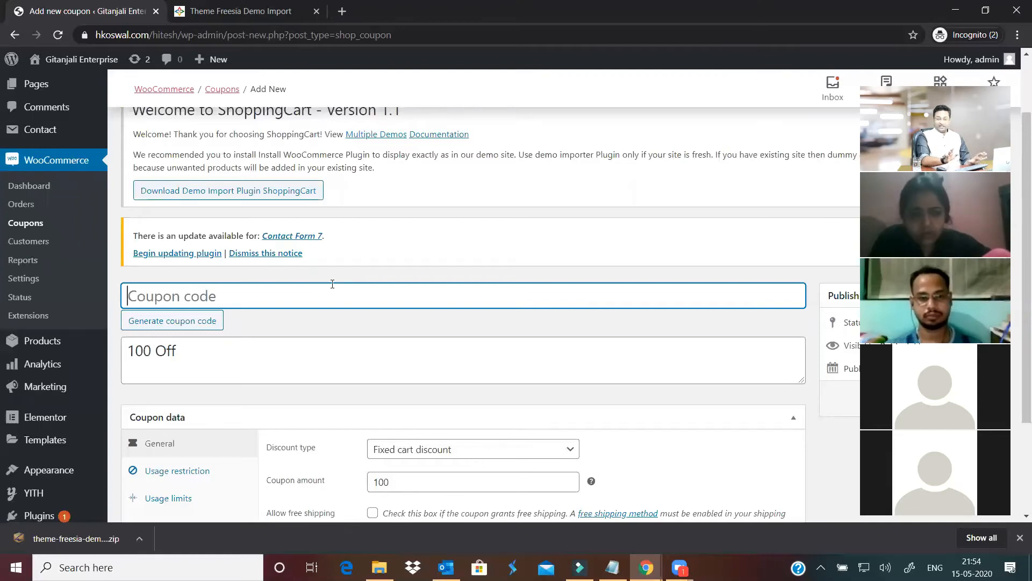
text(covid)
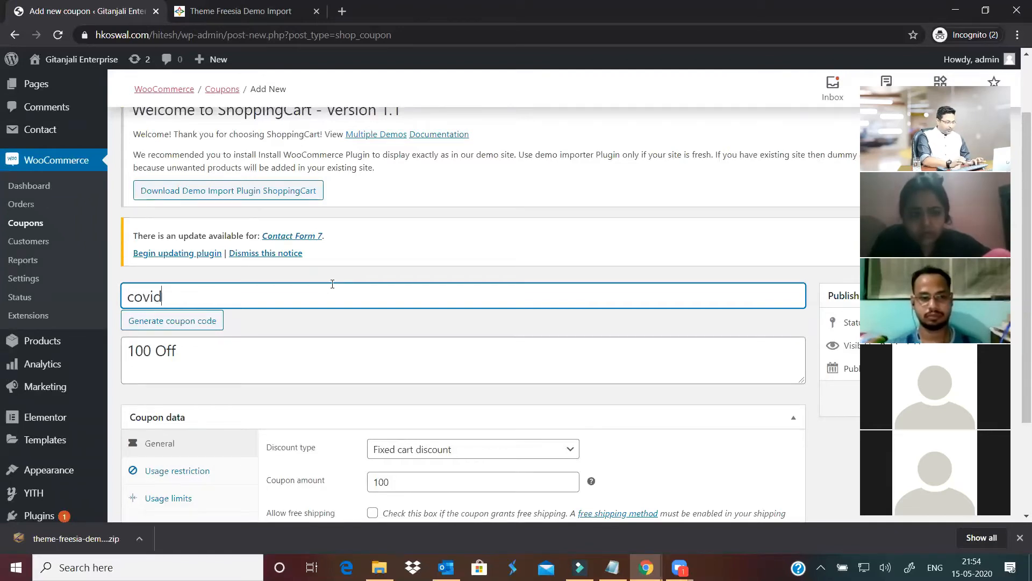
text(20)
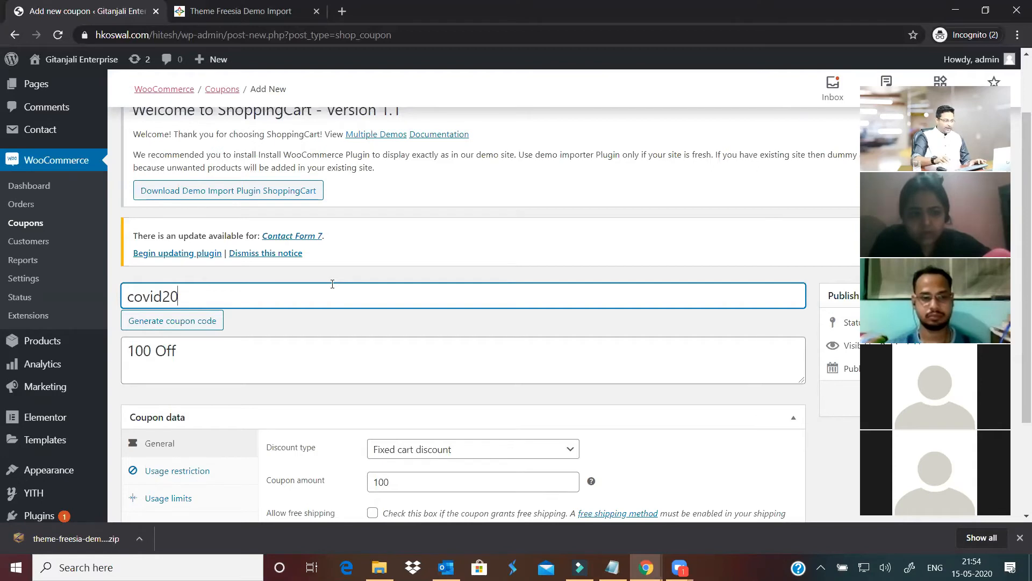
key(BackSpace)
key(BackSpace)
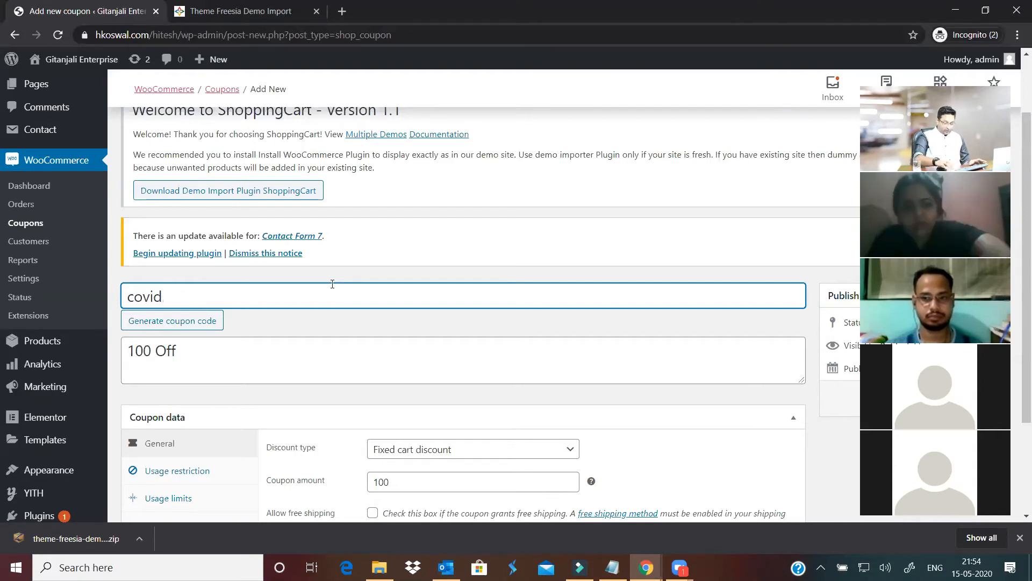
text(19)
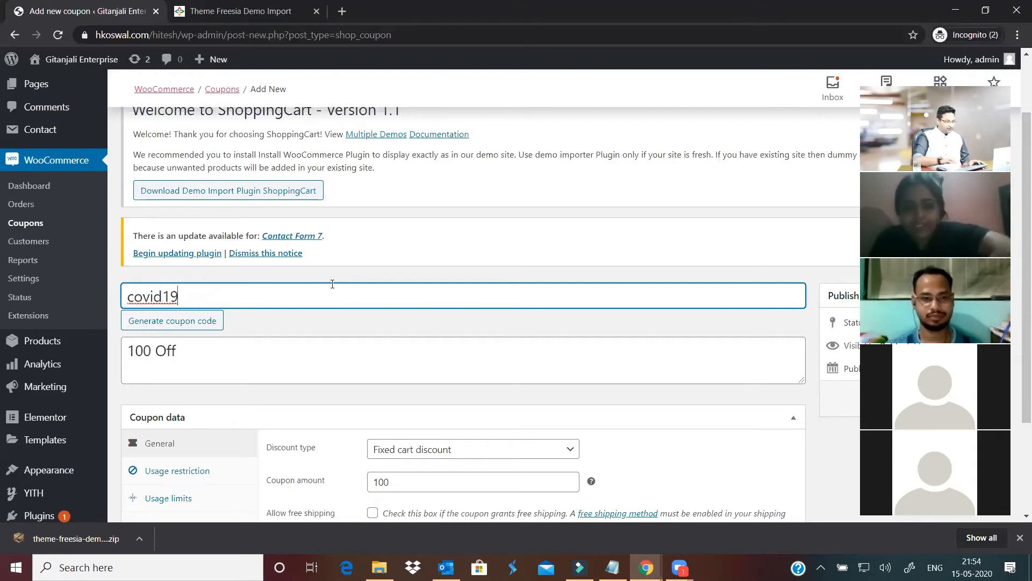
click(320, 327)
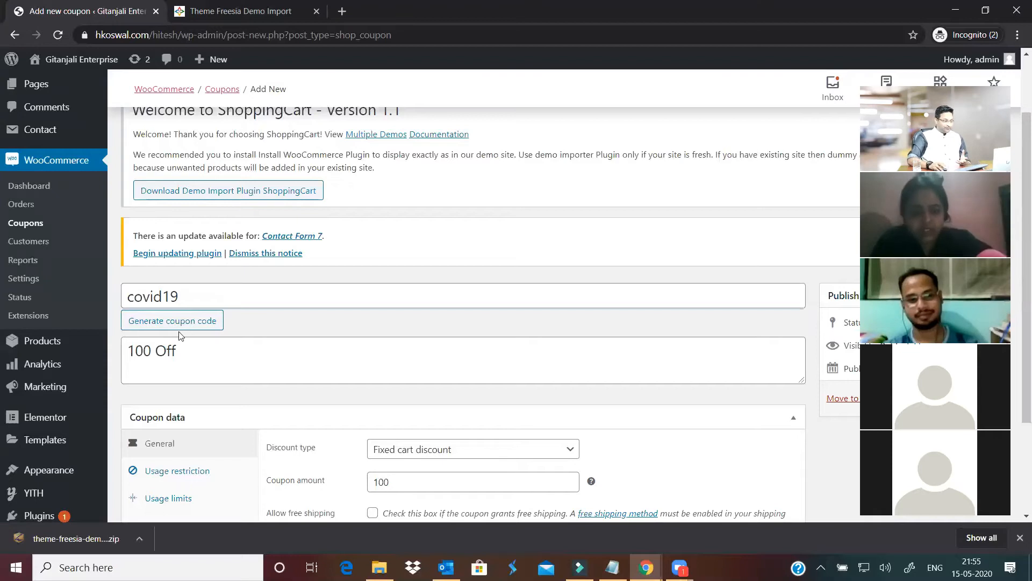
Publish the coupon and look over its saved code and description
scroll(742, 304, down, 2)
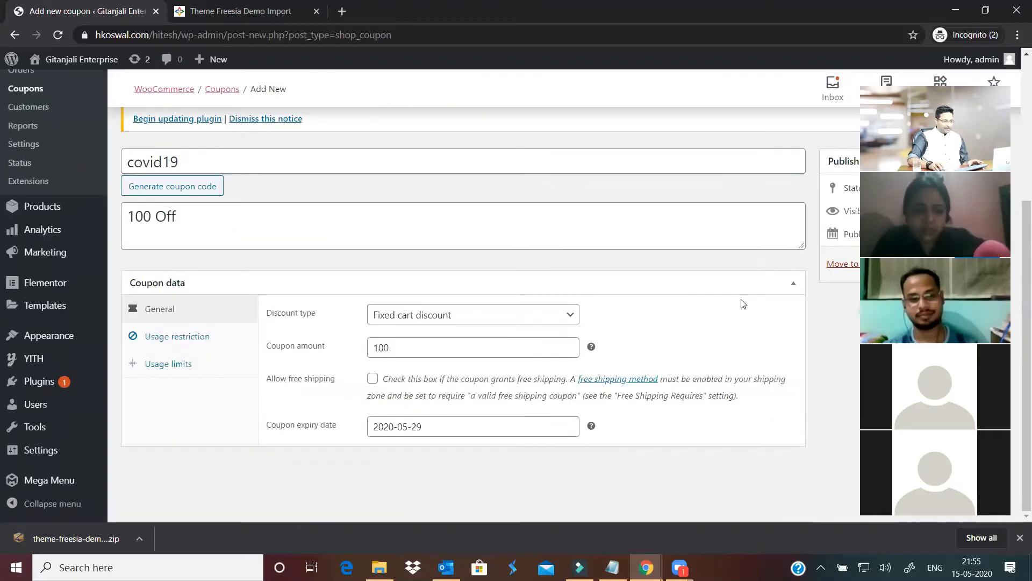
click(978, 263)
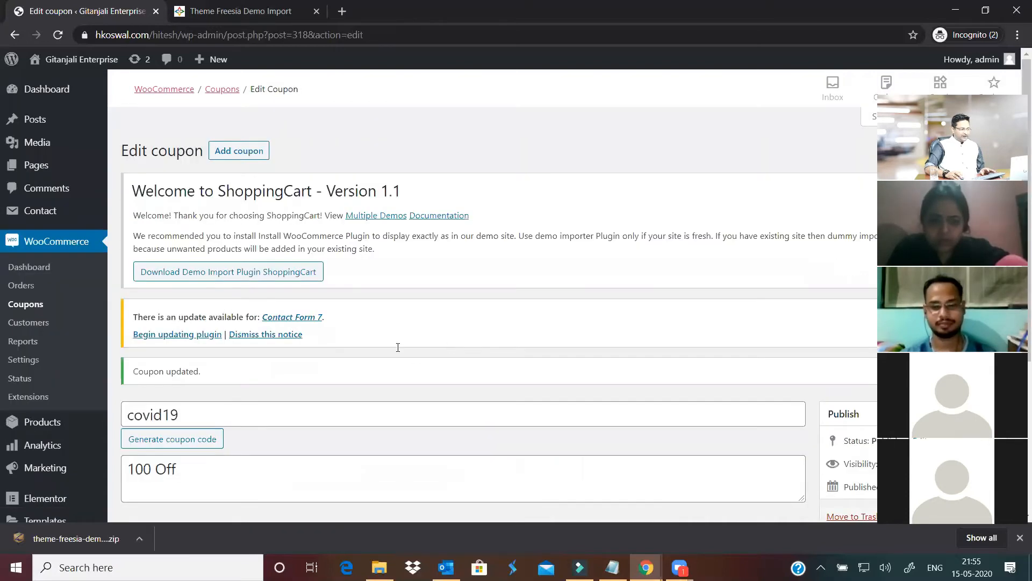
scroll(398, 350, down, 2)
scroll(196, 387, up, 2)
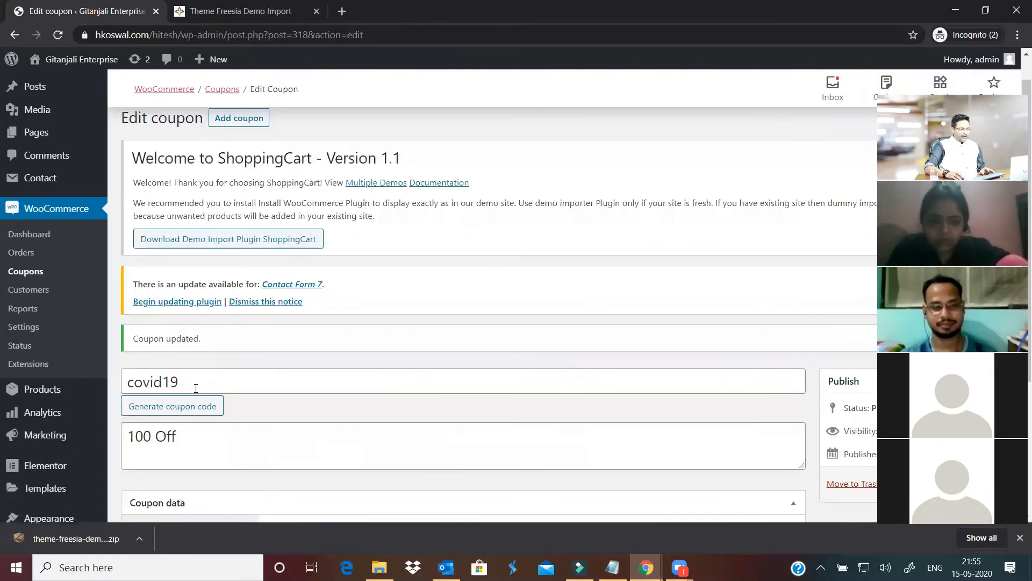
double_click(196, 388)
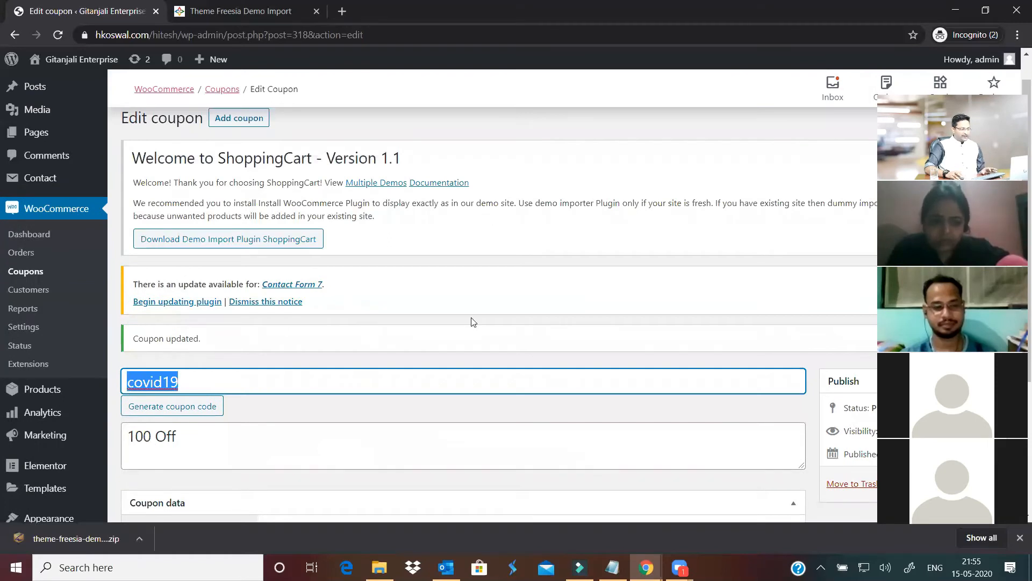
scroll(196, 195, up, 1)
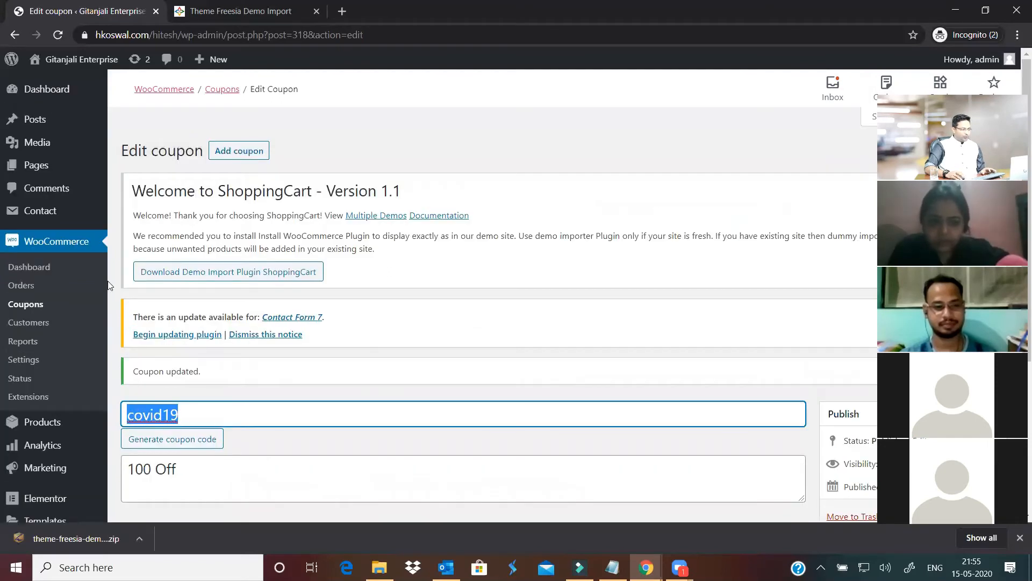
Open the WooCommerce coupons list and check the entry for the covid19 coupon
click(24, 305)
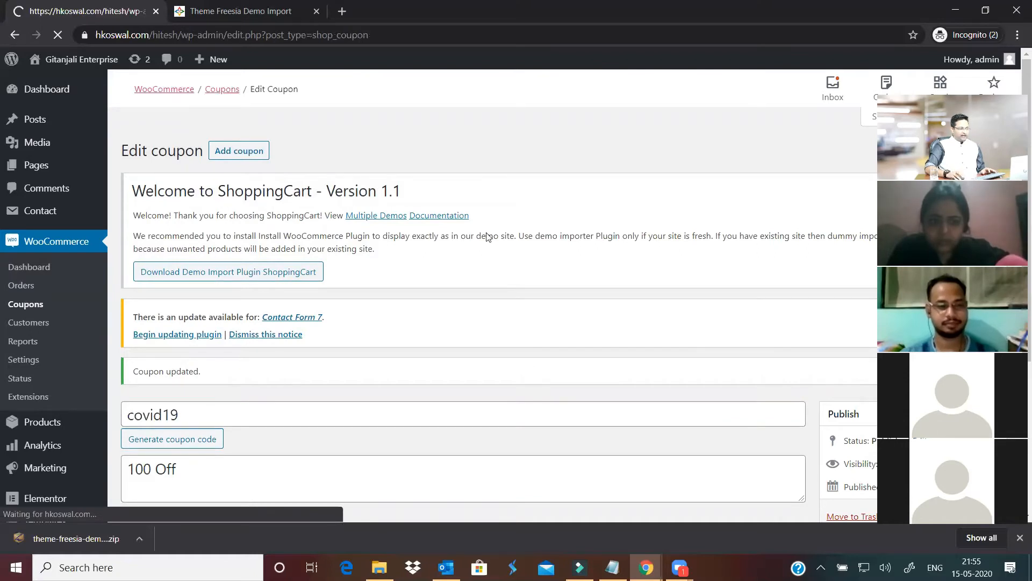
mouse_move(165, 256)
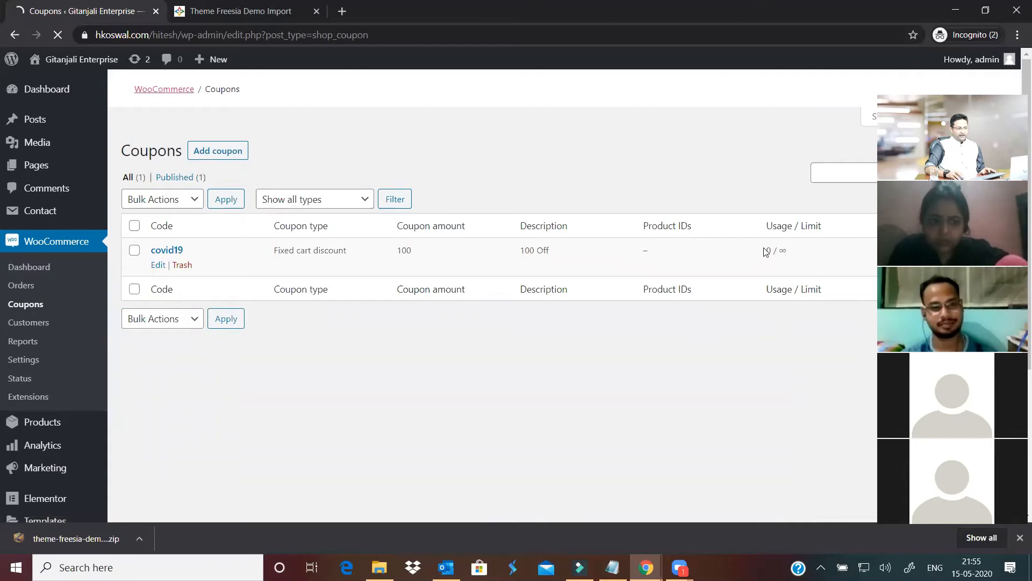
scroll(745, 376, down, 1)
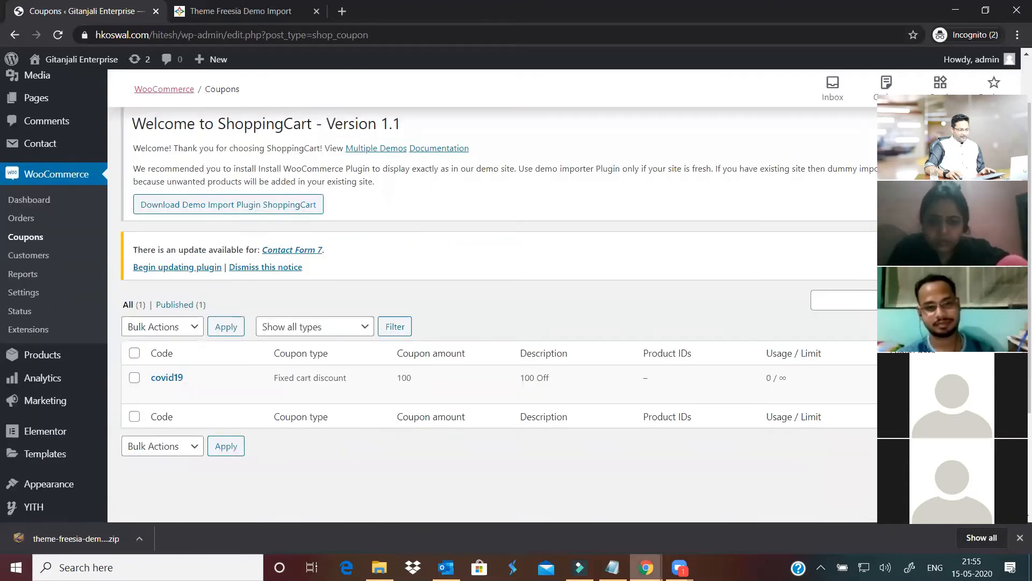
Switch to the browser window with the storefront and open the Flare Skirts product from the best selling products
mouse_move(640, 557)
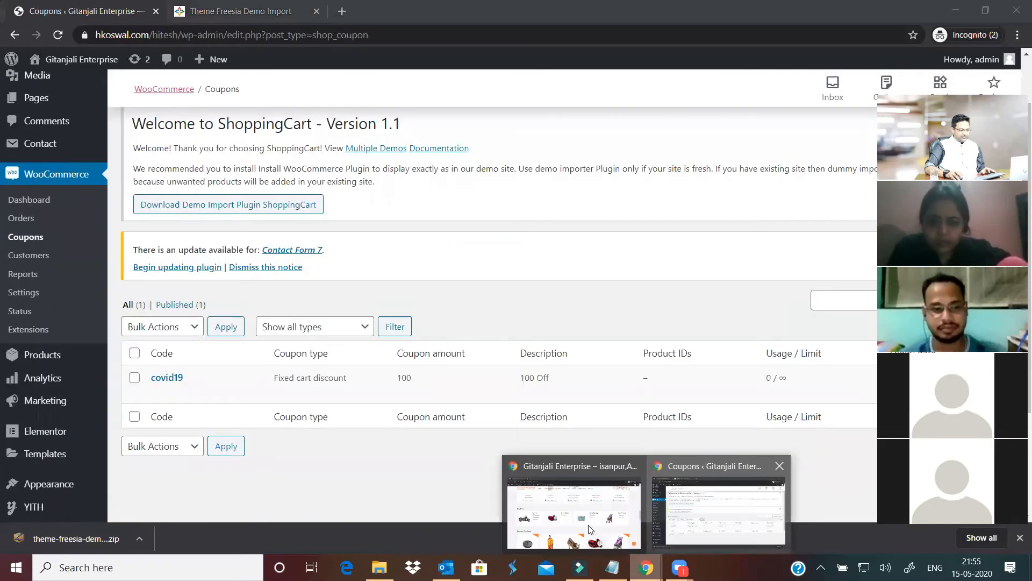
click(574, 511)
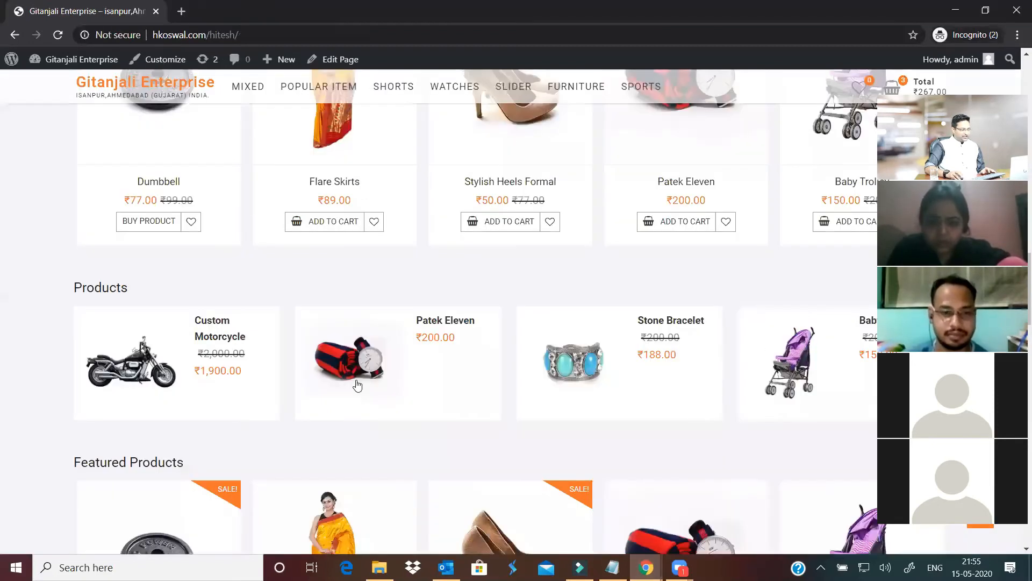
scroll(348, 419, up, 5)
scroll(361, 403, down, 4)
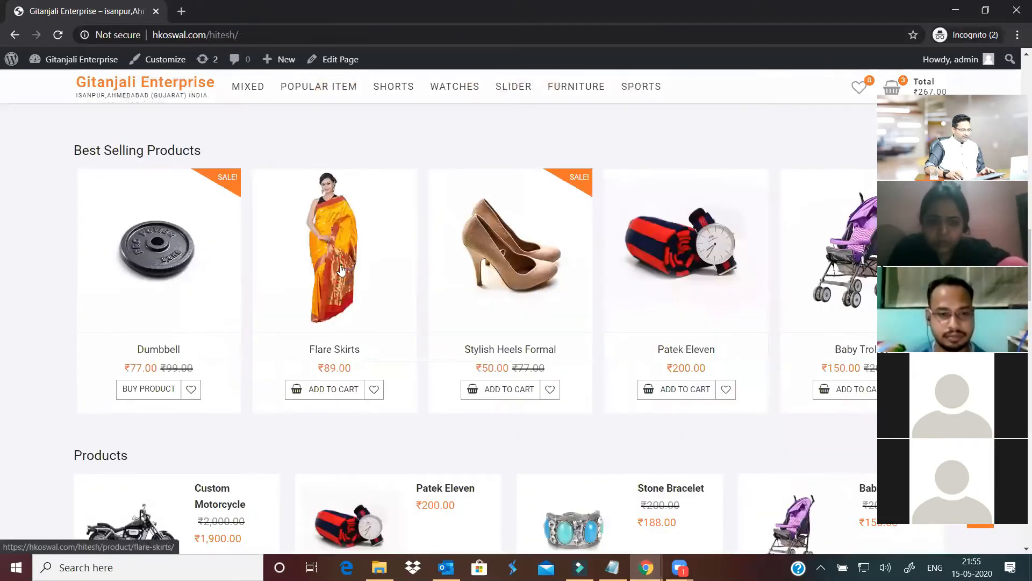
click(341, 270)
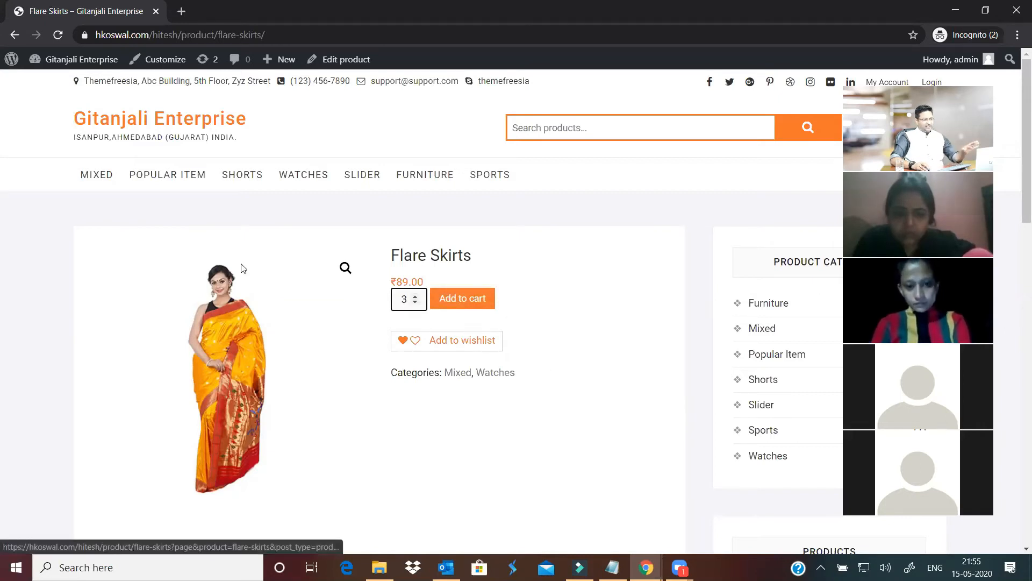
Look over the Flare Skirts product description, related products and customer reviews section
scroll(246, 286, down, 8)
scroll(199, 285, up, 4)
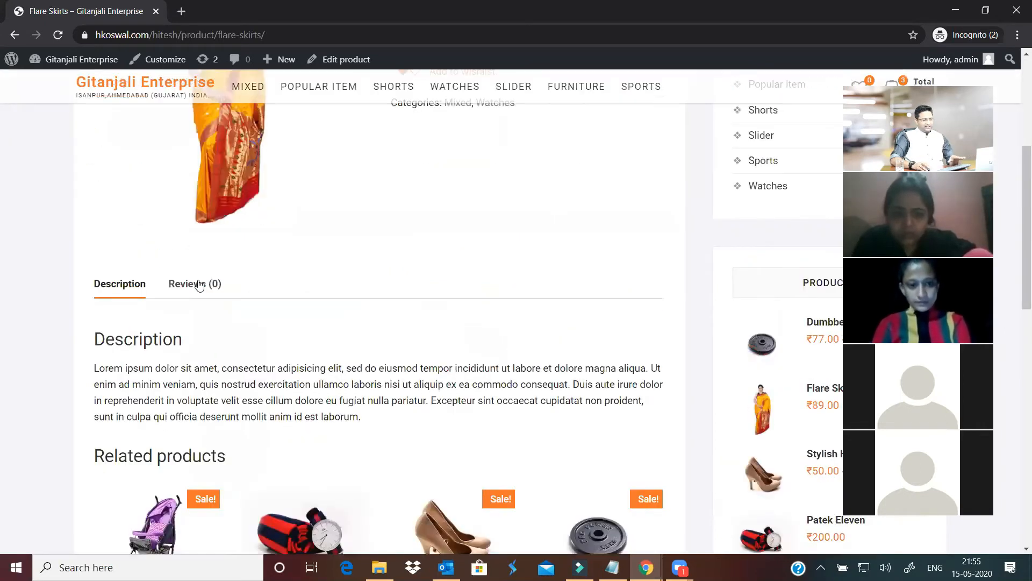
click(199, 285)
scroll(237, 366, down, 1)
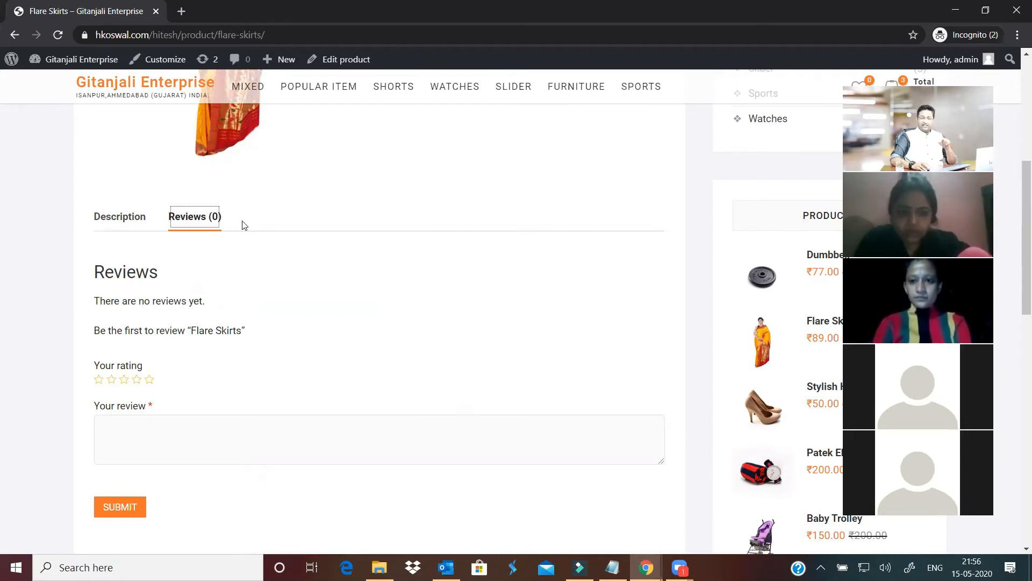
Add 3 Flare Skirts to the cart and view the cart
scroll(330, 218, up, 3)
click(468, 225)
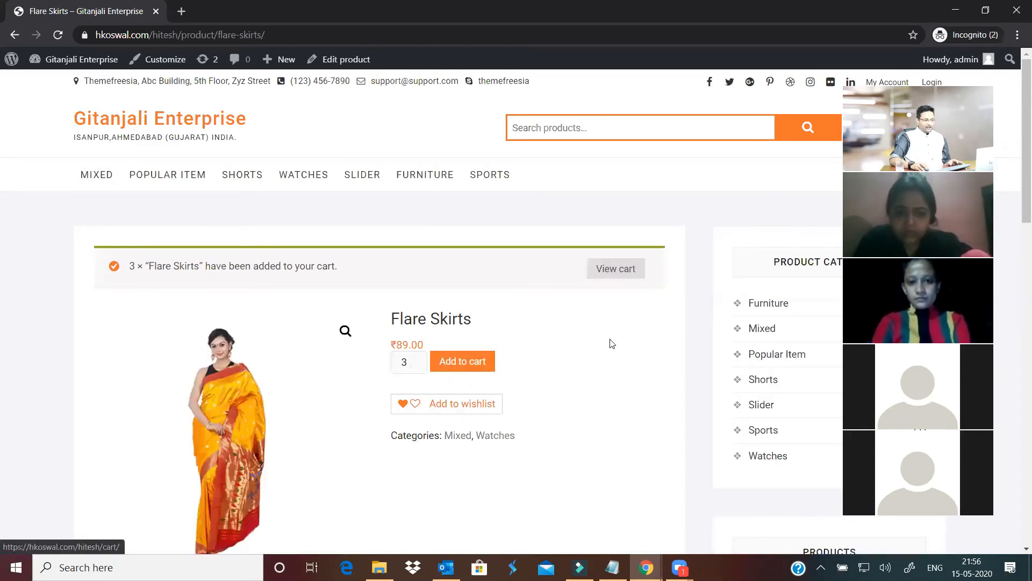
click(616, 268)
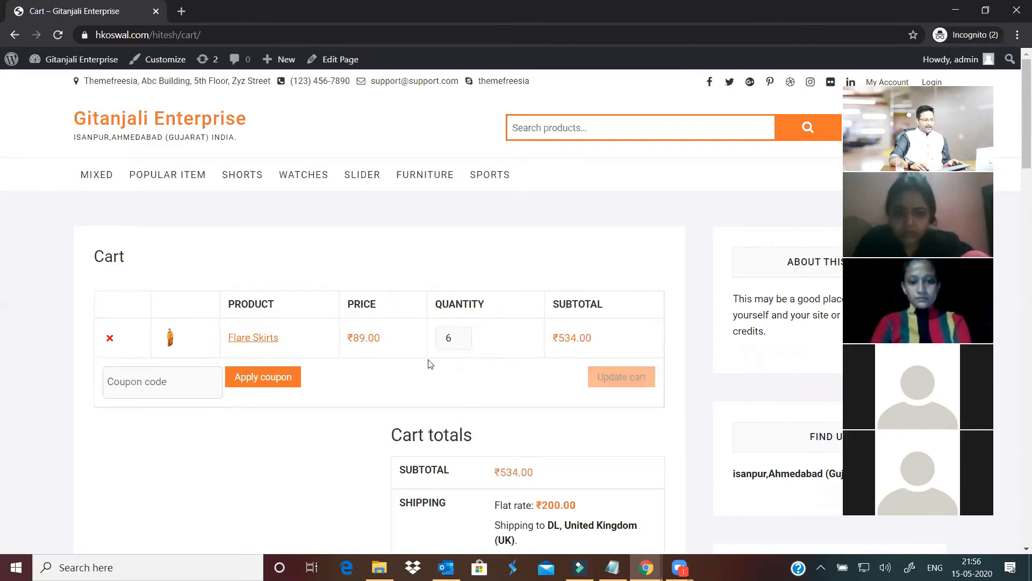
Reduce the Flare Skirts quantity in the cart to 3 and update the cart
click(460, 341)
click(460, 342)
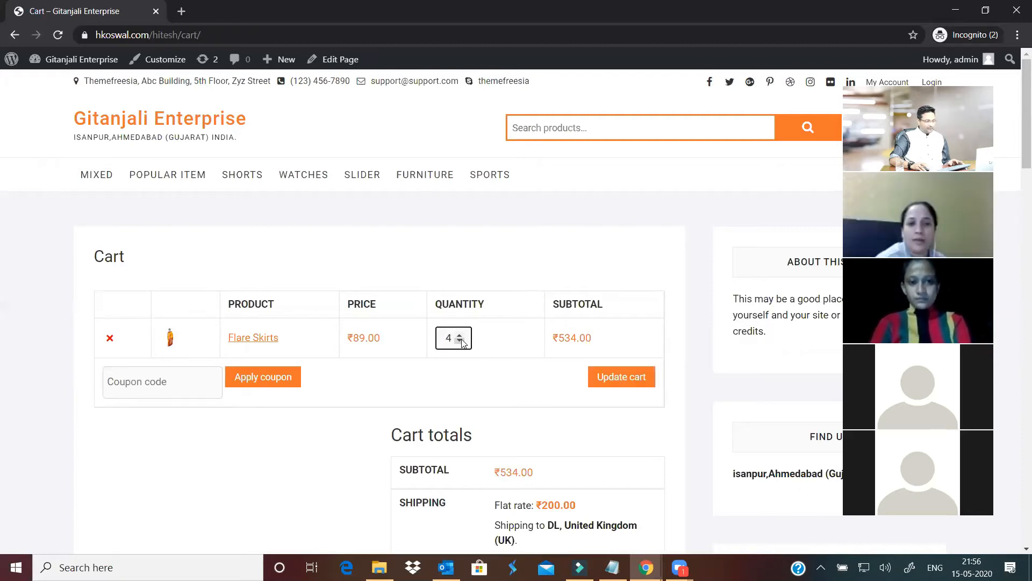
click(460, 341)
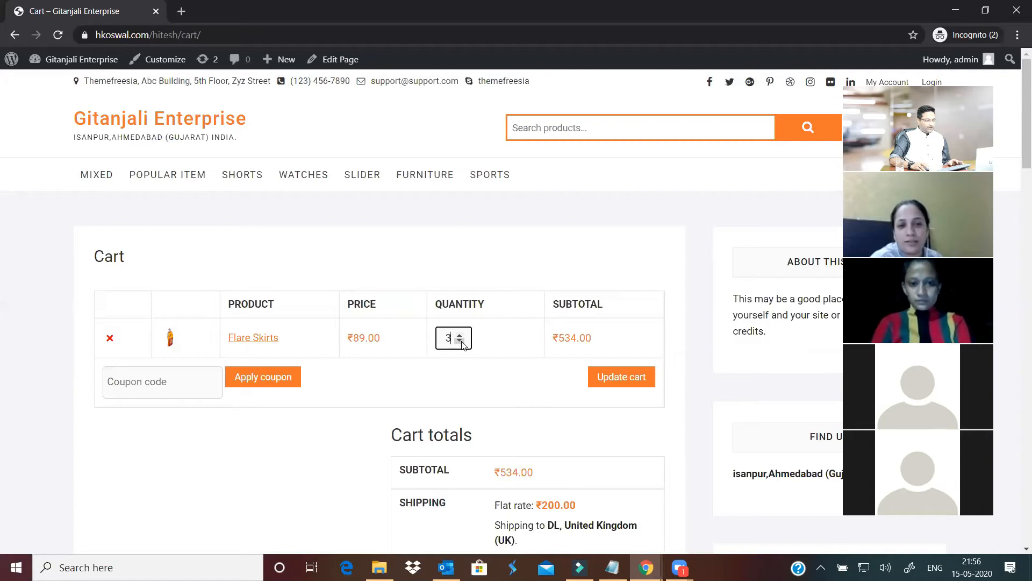
click(622, 378)
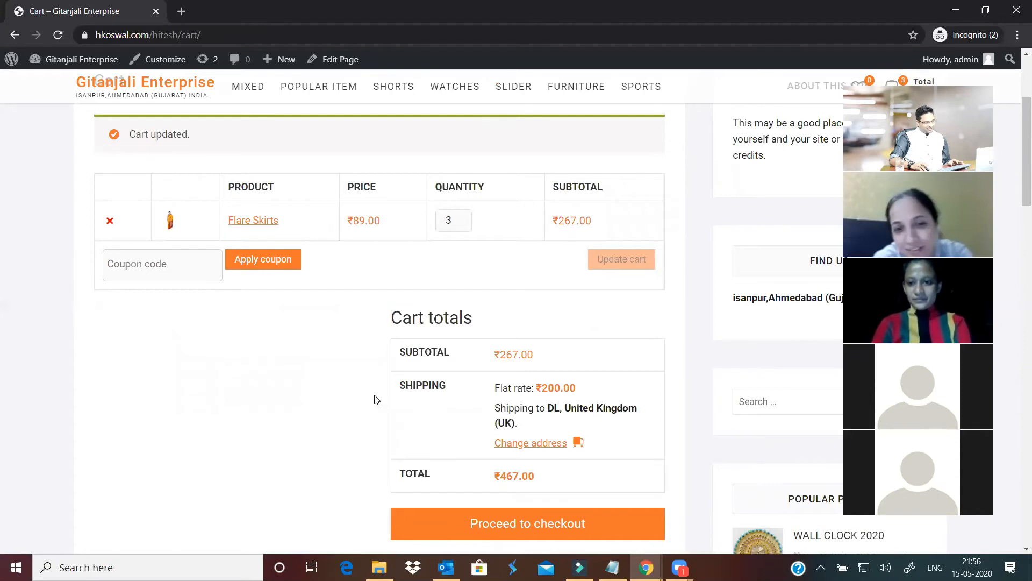
Examine the flat-rate shipping charge, the shipping destination and the total in the cart totals
drag(495, 389, 601, 392)
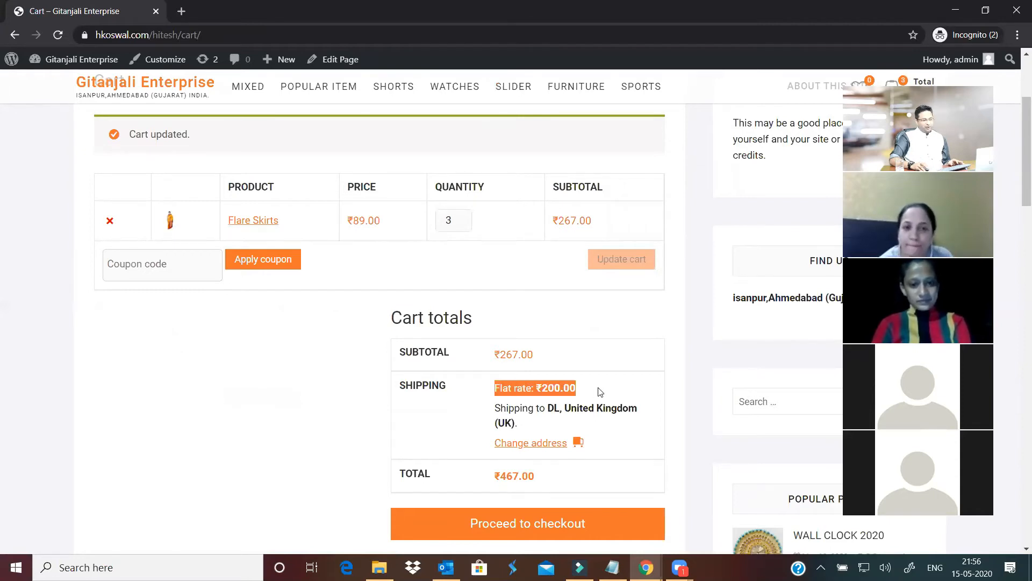
click(600, 391)
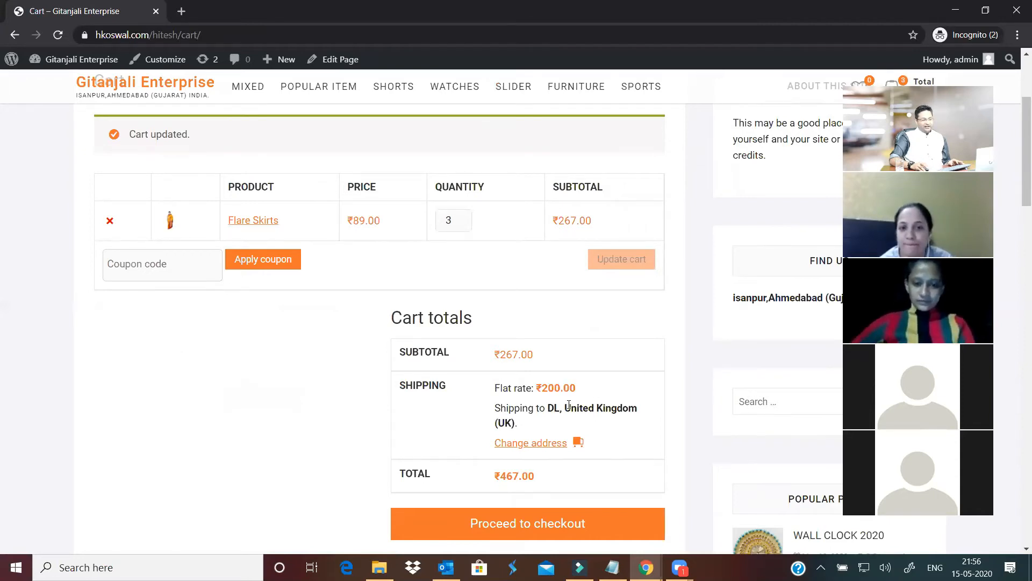
drag(562, 407, 652, 415)
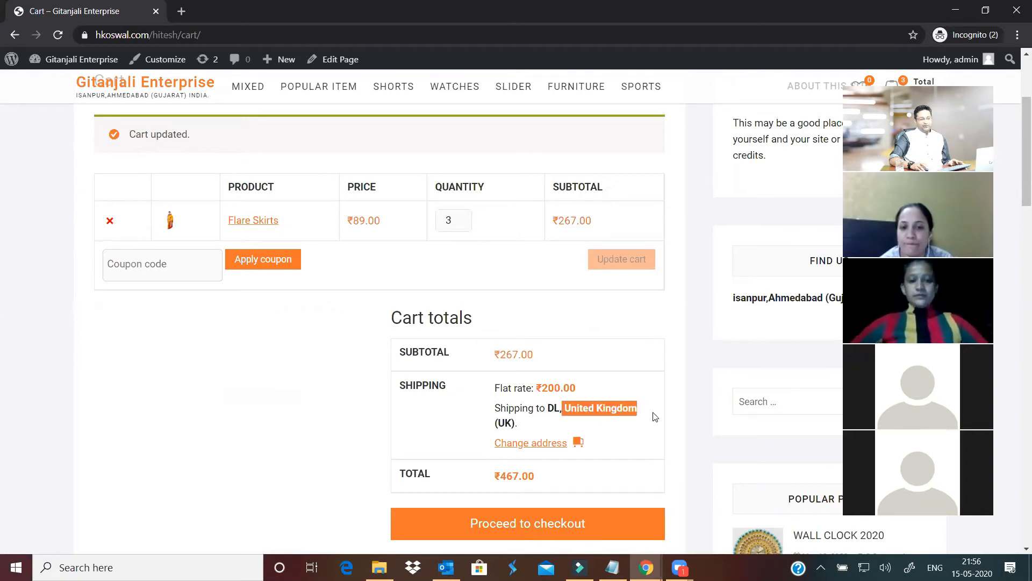
click(654, 416)
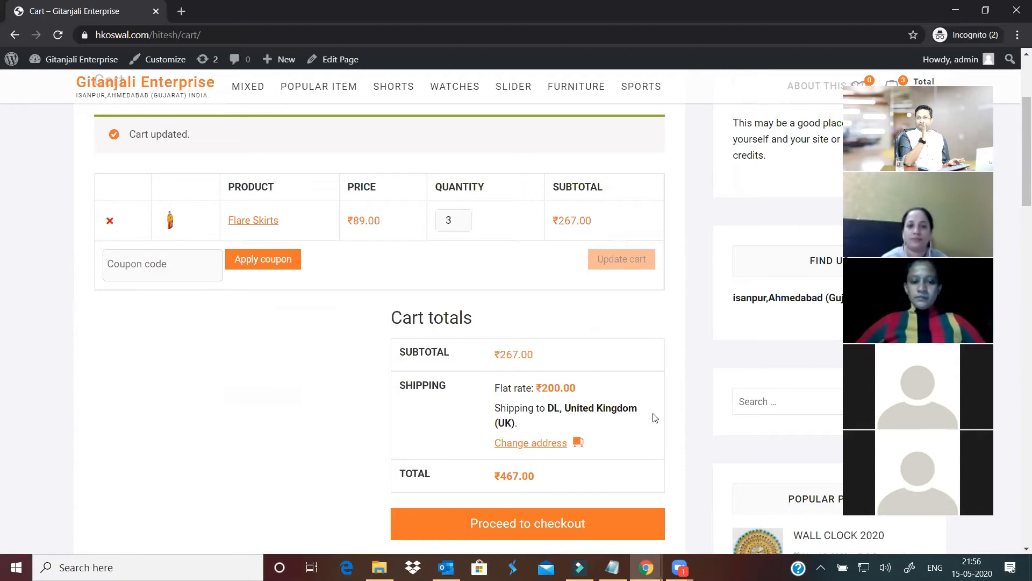
scroll(655, 418, down, 1)
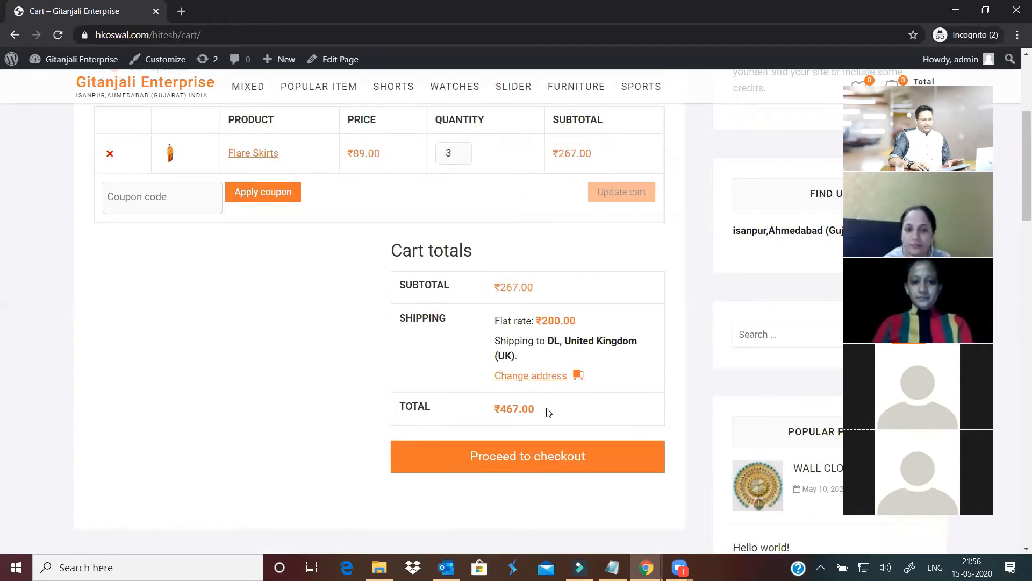
drag(548, 411, 496, 409)
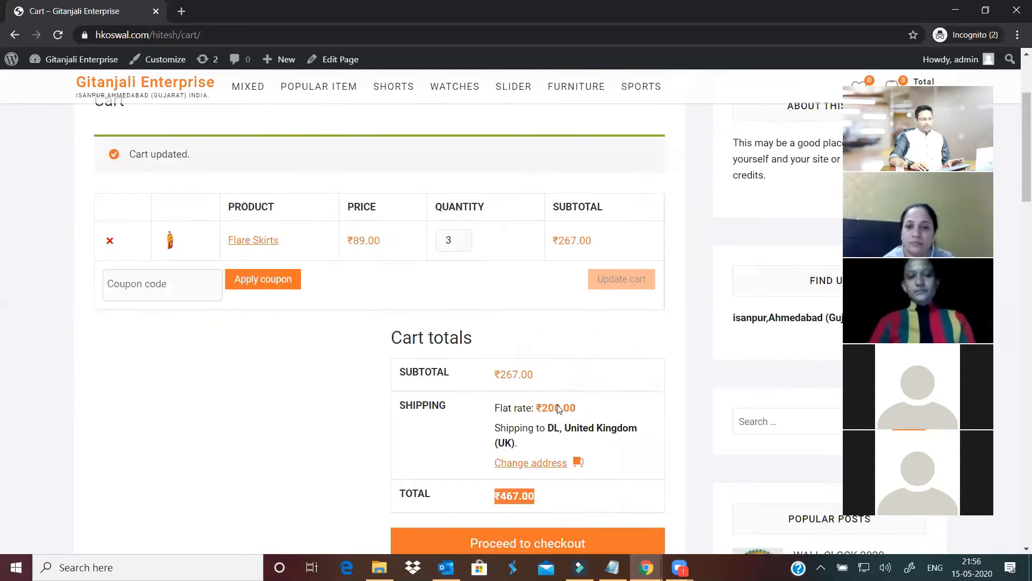
Apply the coupon code covid19 to the cart and check the discount in the cart totals
click(170, 406)
text(covid19)
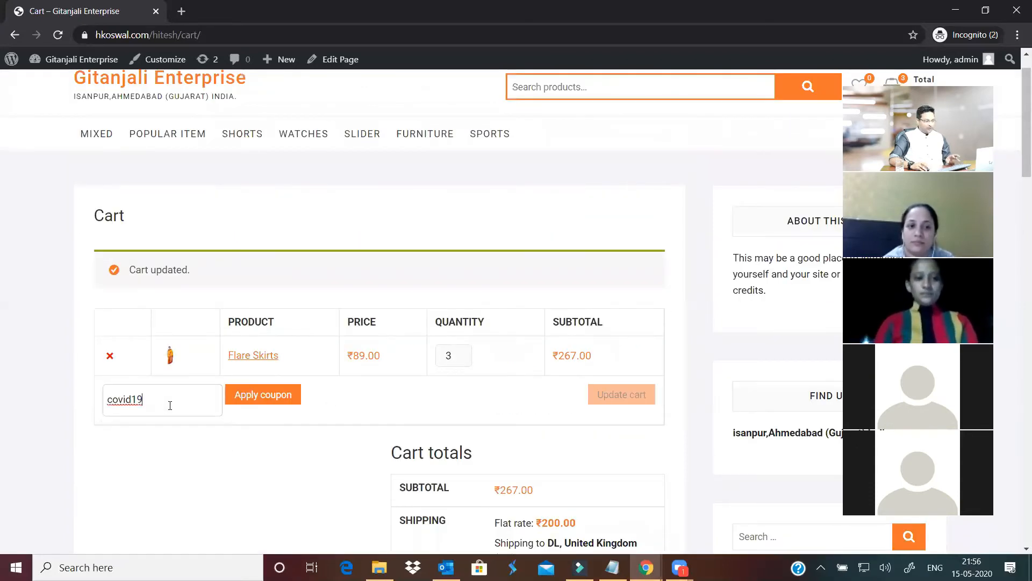
click(261, 403)
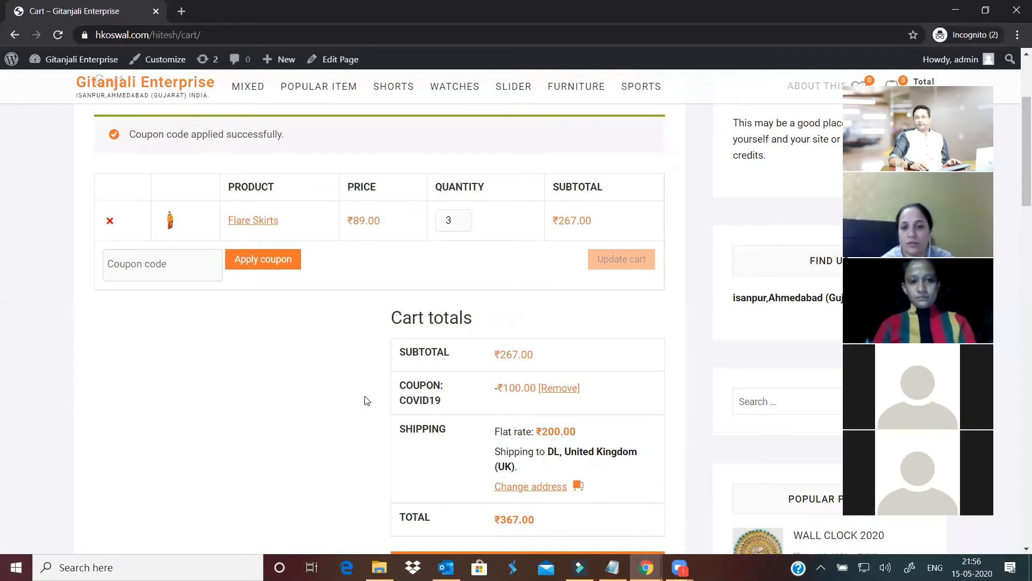
scroll(365, 400, down, 1)
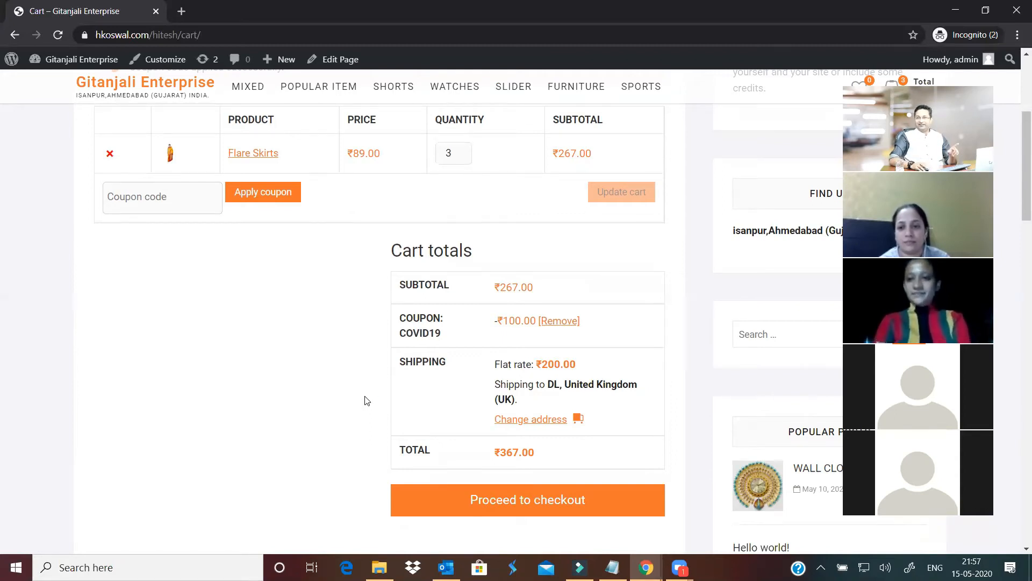
scroll(364, 401, up, 5)
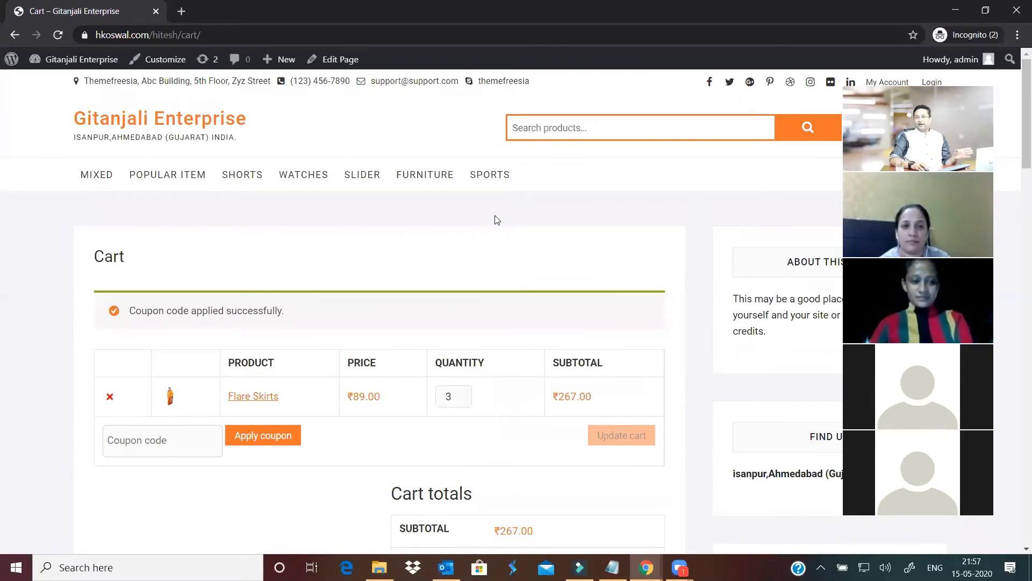
Open the store's home page and look over the best selling, featured, top rated and new arrival product sections
click(156, 124)
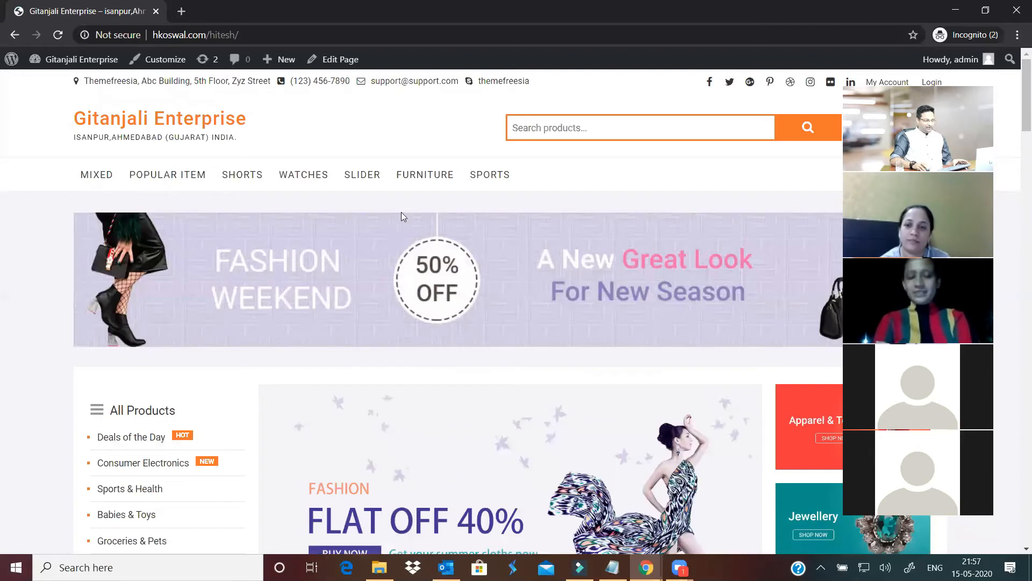
scroll(419, 313, down, 7)
scroll(419, 313, down, 10)
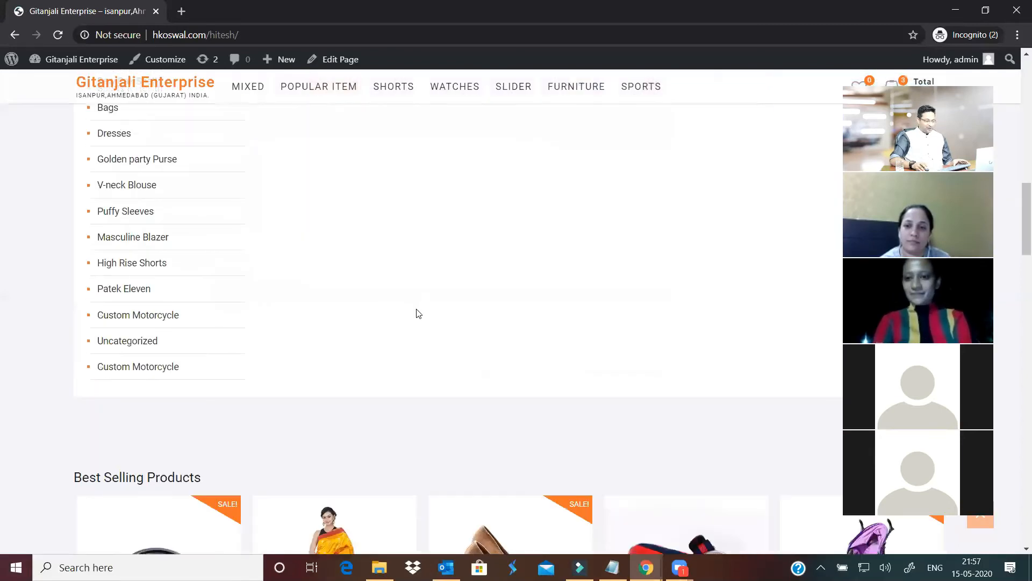
scroll(419, 314, down, 6)
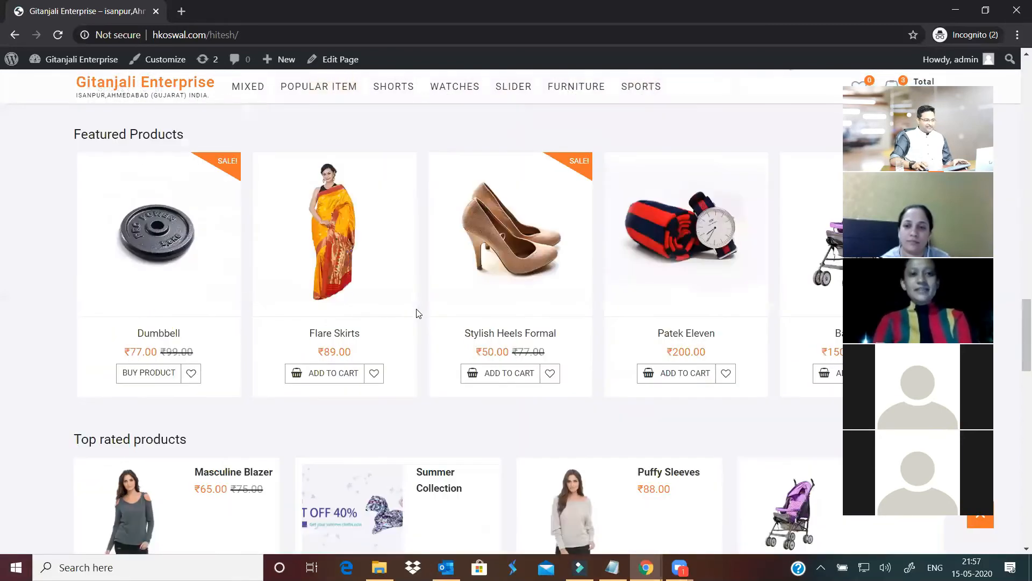
scroll(473, 330, down, 7)
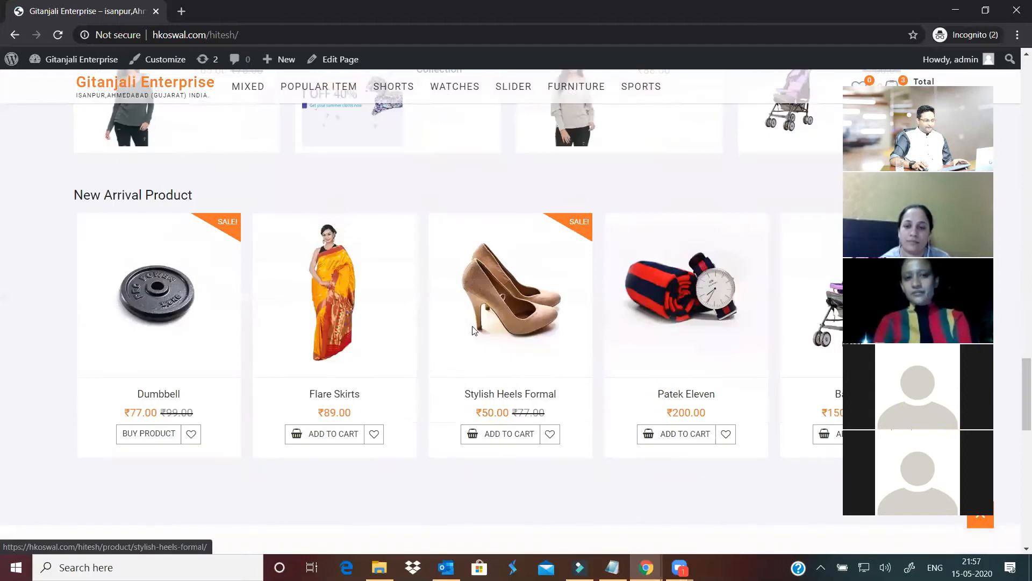
scroll(473, 330, down, 1)
scroll(473, 328, down, 1)
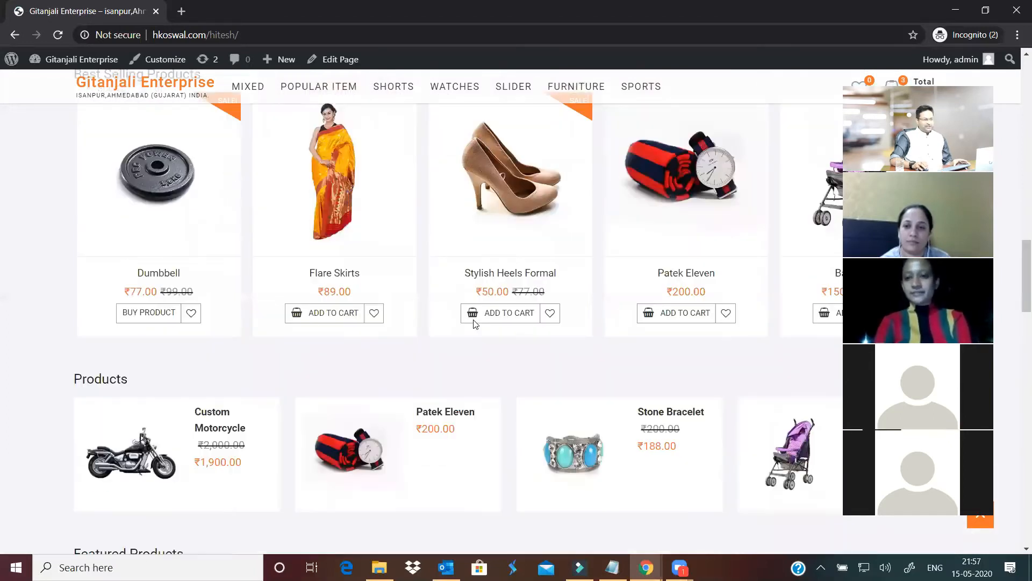
scroll(473, 321, up, 14)
scroll(474, 321, up, 10)
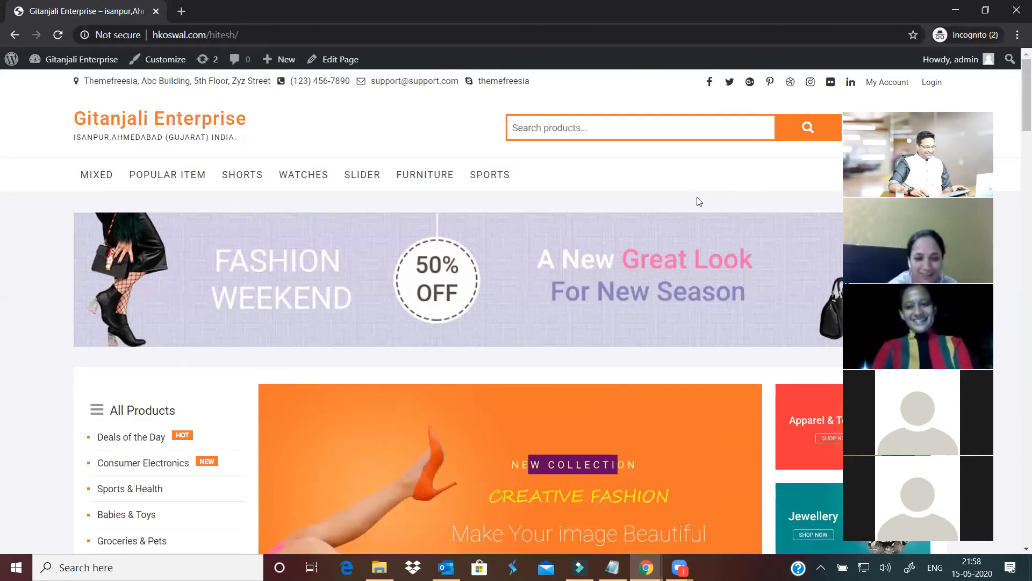
scroll(622, 290, down, 8)
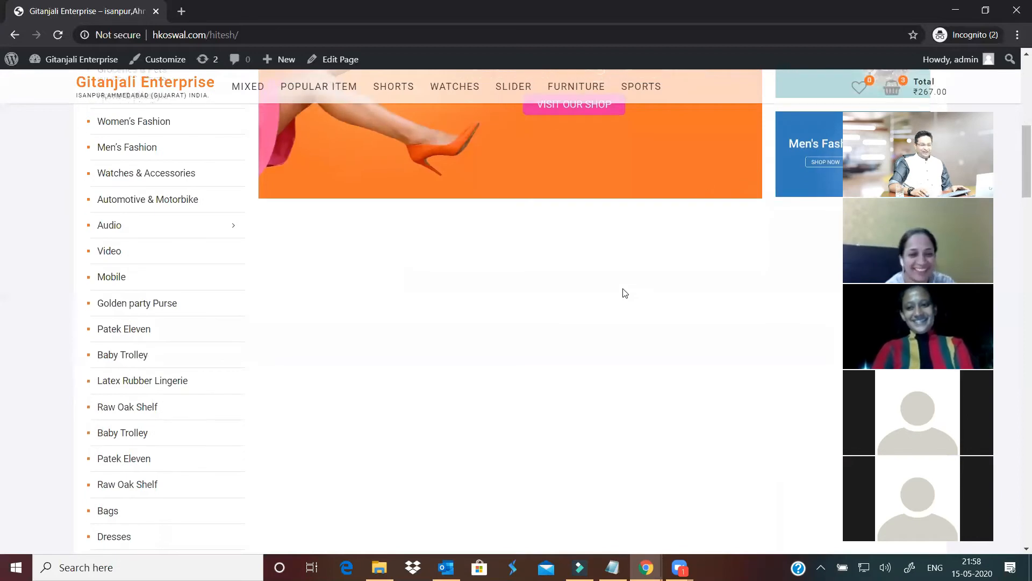
scroll(624, 292, up, 8)
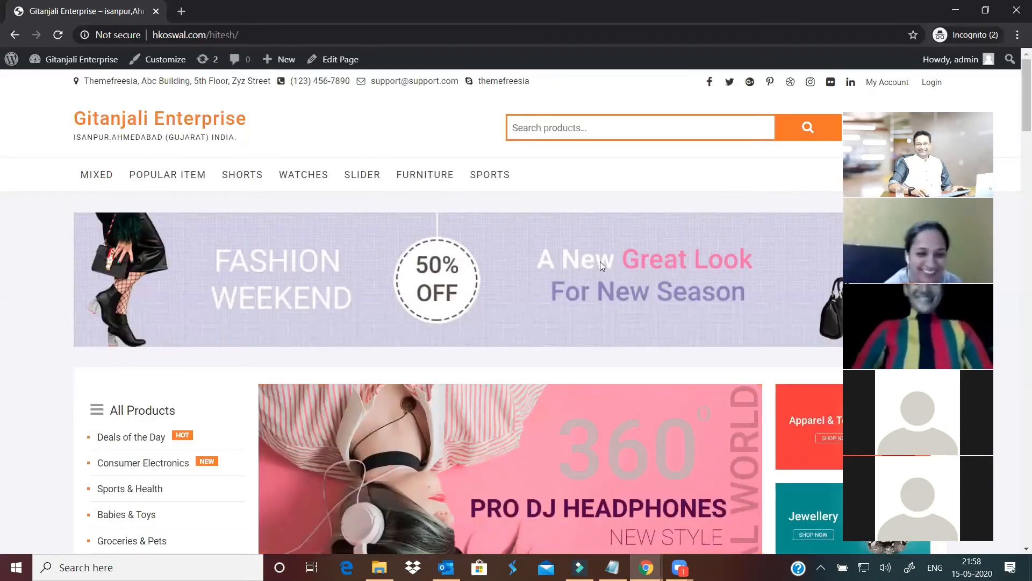
scroll(401, 385, down, 8)
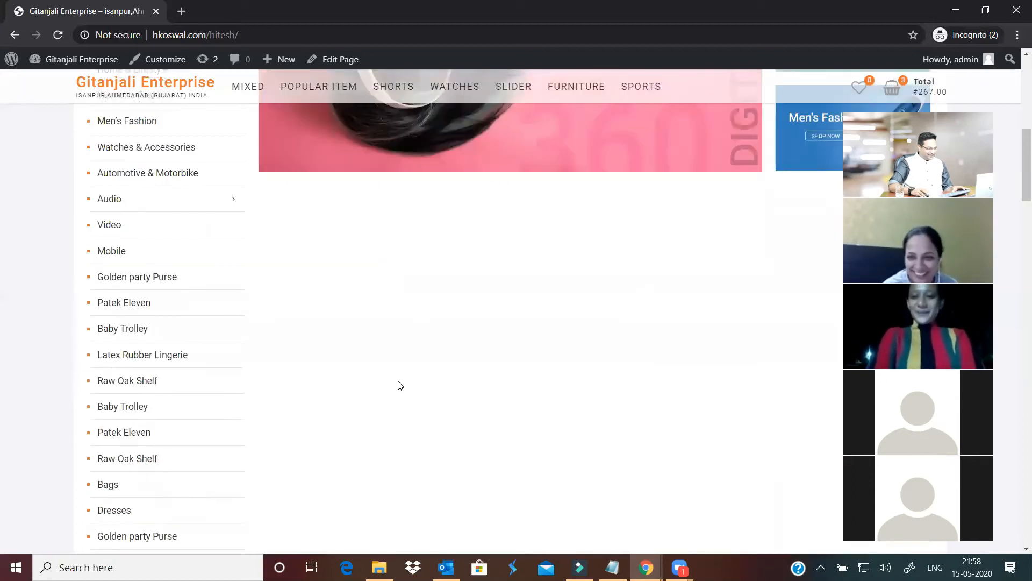
scroll(398, 386, down, 9)
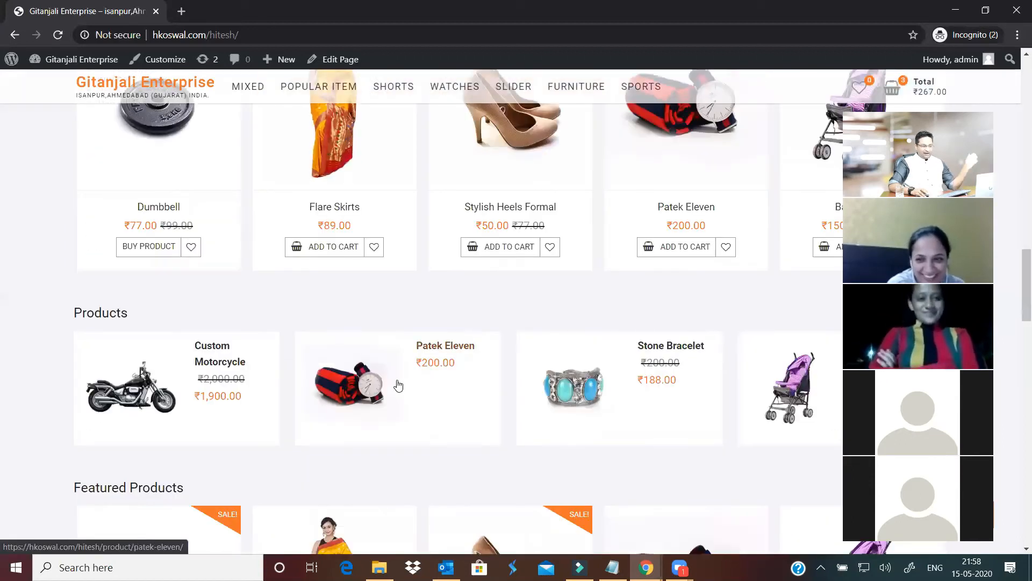
scroll(424, 205, up, 10)
scroll(424, 205, up, 7)
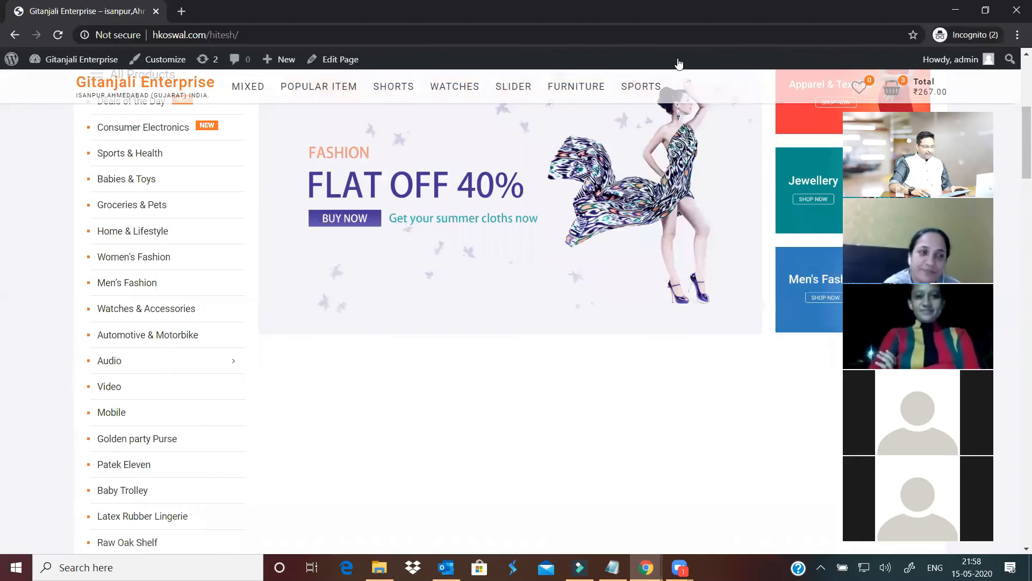
click(680, 568)
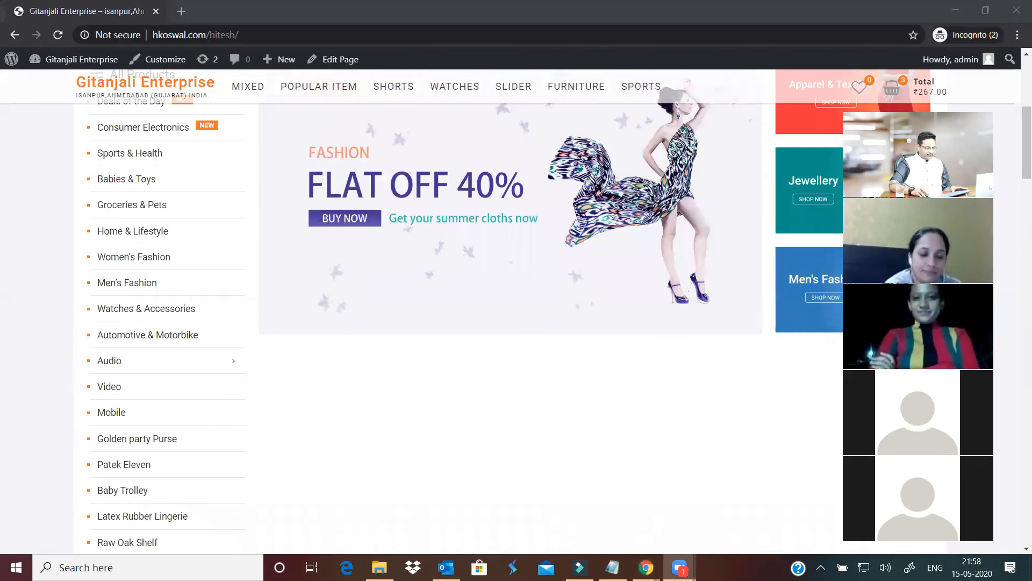
Switch to the WordPress admin window and start a new product titled "Wall Clock"
mouse_move(646, 568)
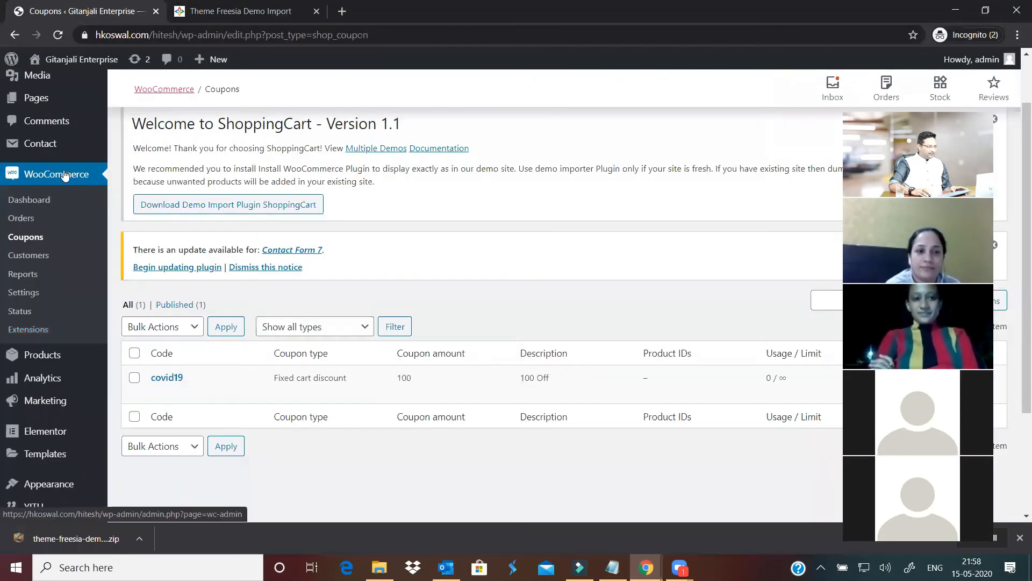
mouse_move(47, 356)
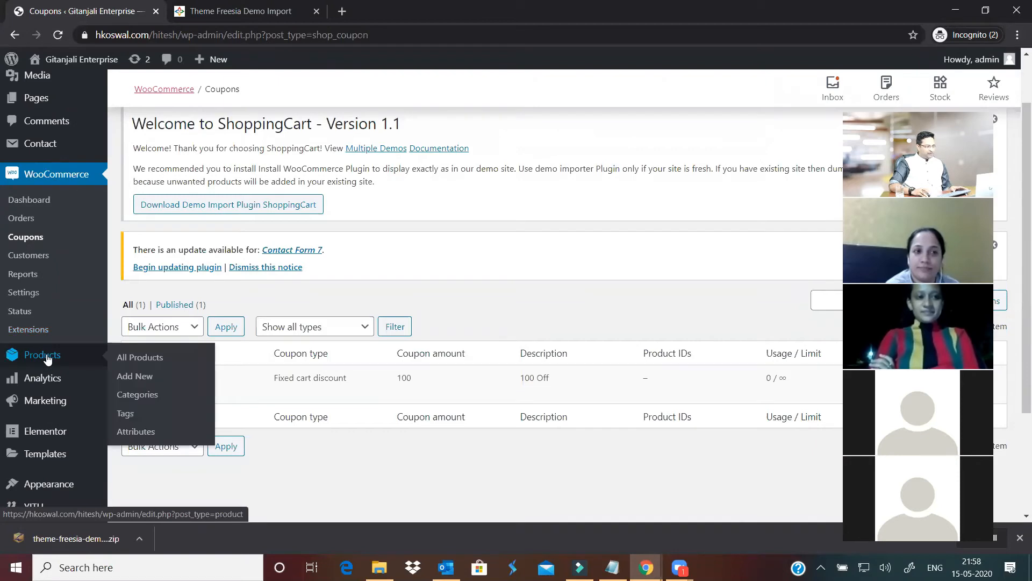
click(143, 378)
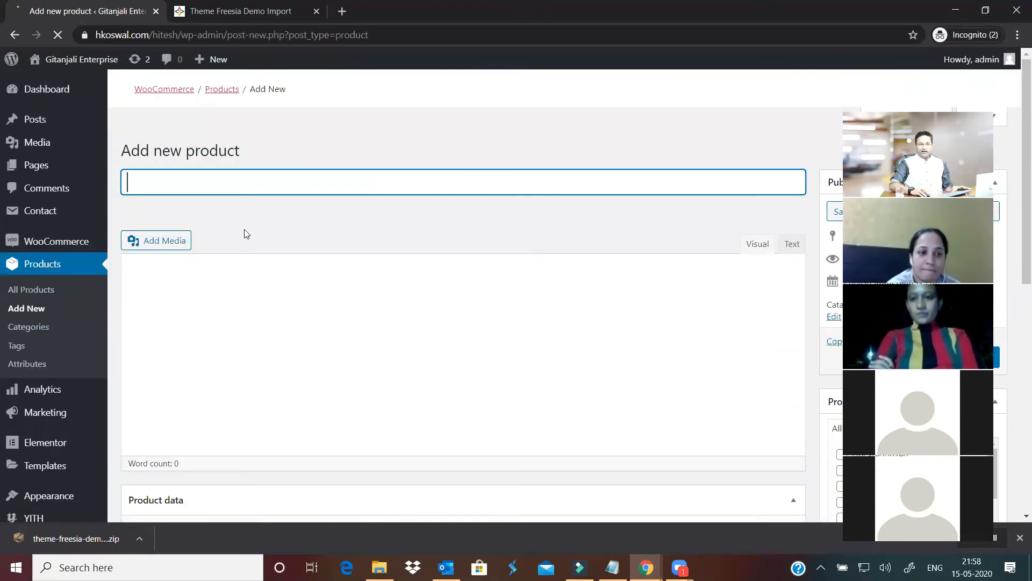
text(W)
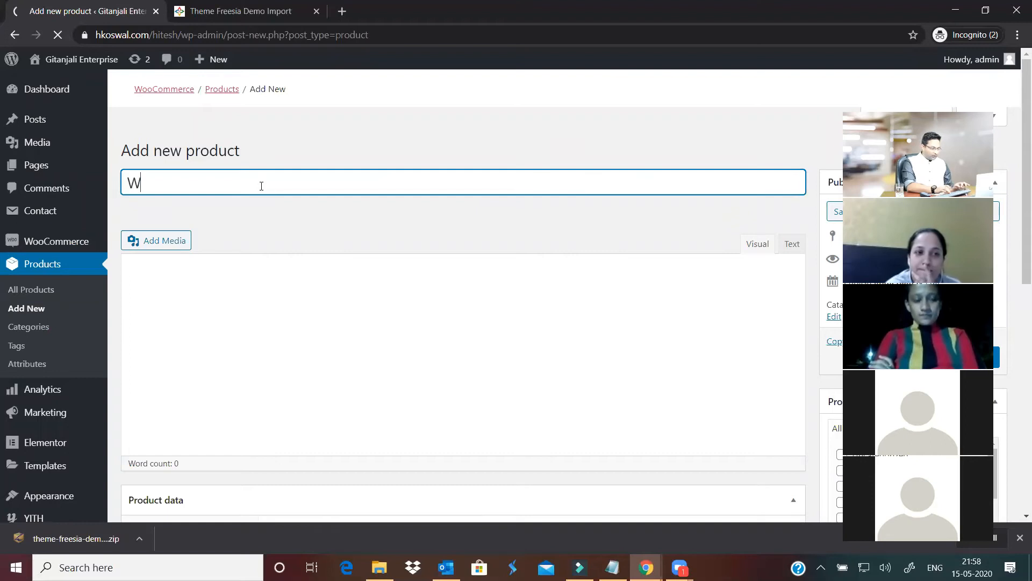
text(all Clock)
Insert the yellow clock image IMG_7662.jpg from the media library into the product description
click(166, 249)
click(167, 249)
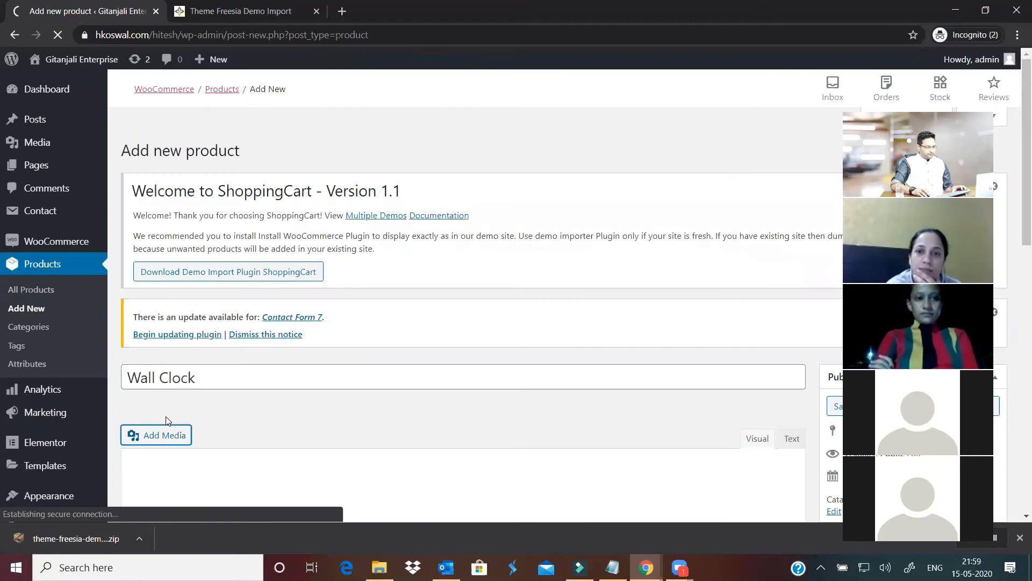
click(269, 407)
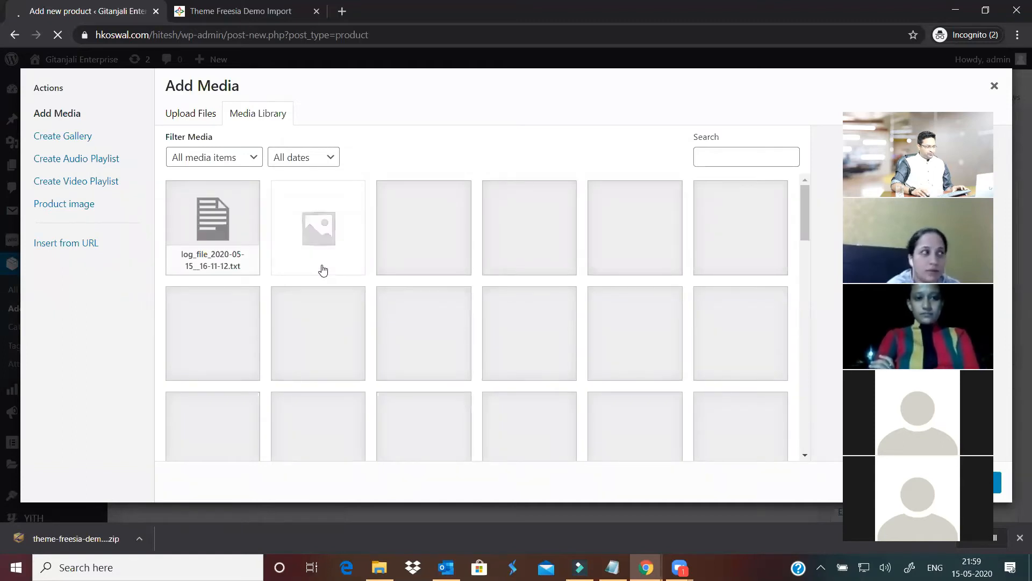
scroll(315, 315, down, 2)
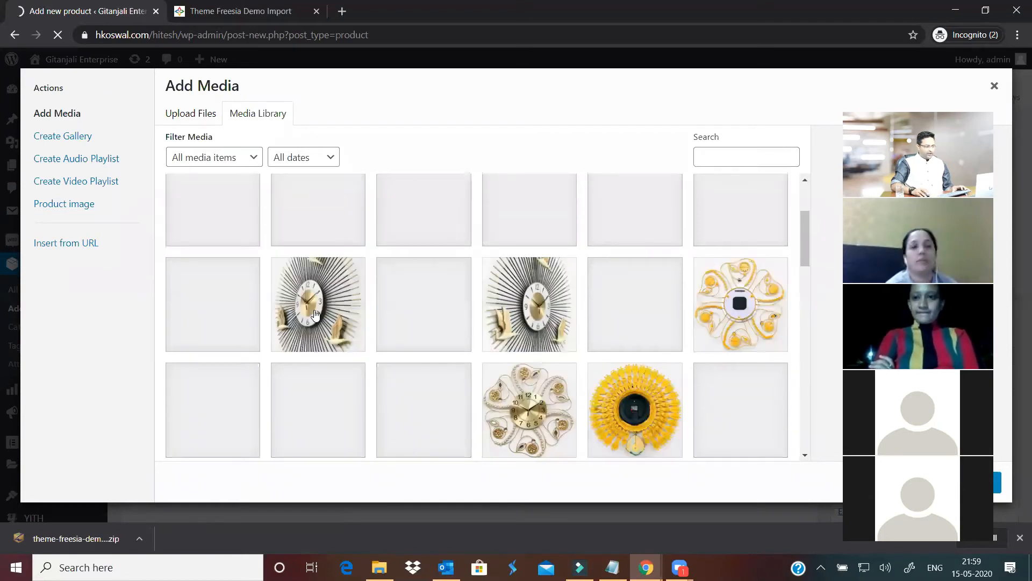
click(635, 411)
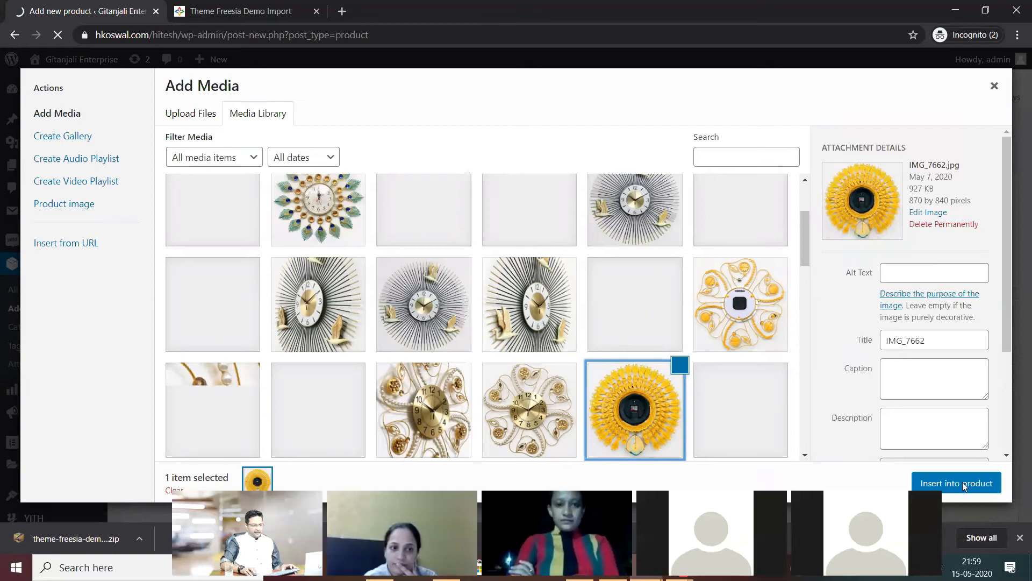
key(Escape)
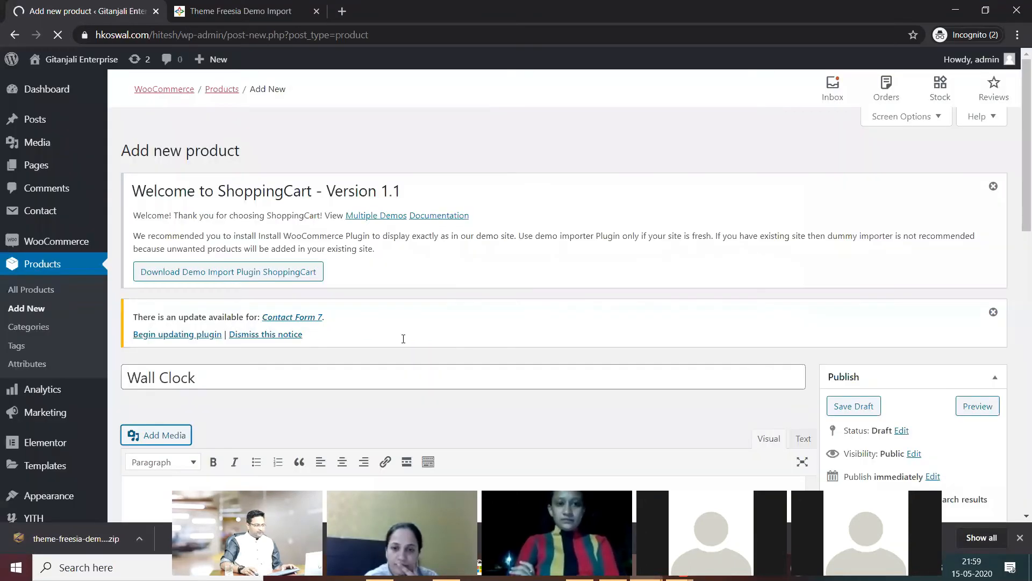
Add the text "This is really Good" below the clock image in the product description
scroll(374, 330, down, 5)
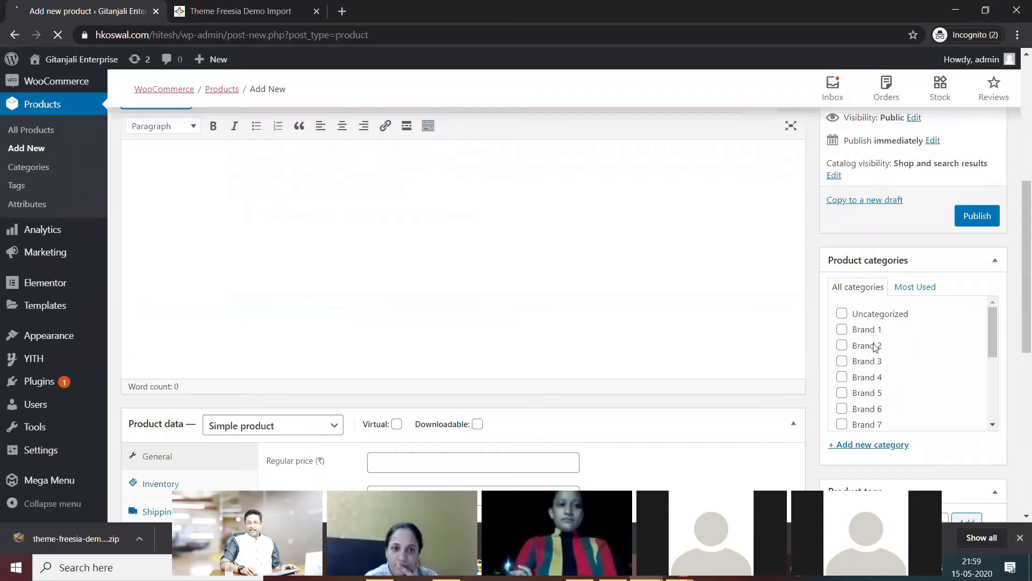
scroll(875, 344, down, 3)
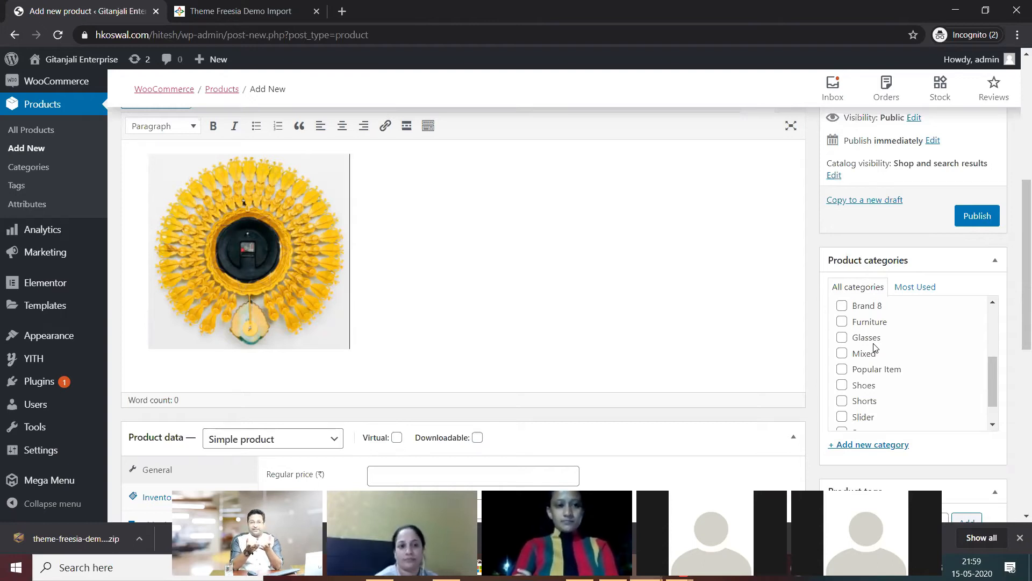
scroll(1017, 497, down, 1)
scroll(1018, 497, down, 6)
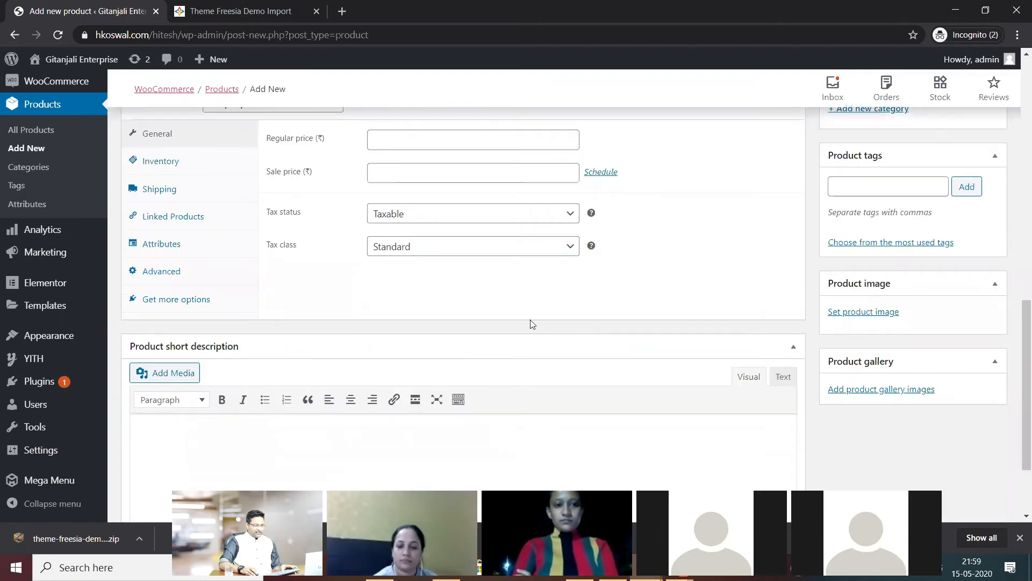
scroll(362, 265, up, 3)
scroll(380, 258, up, 3)
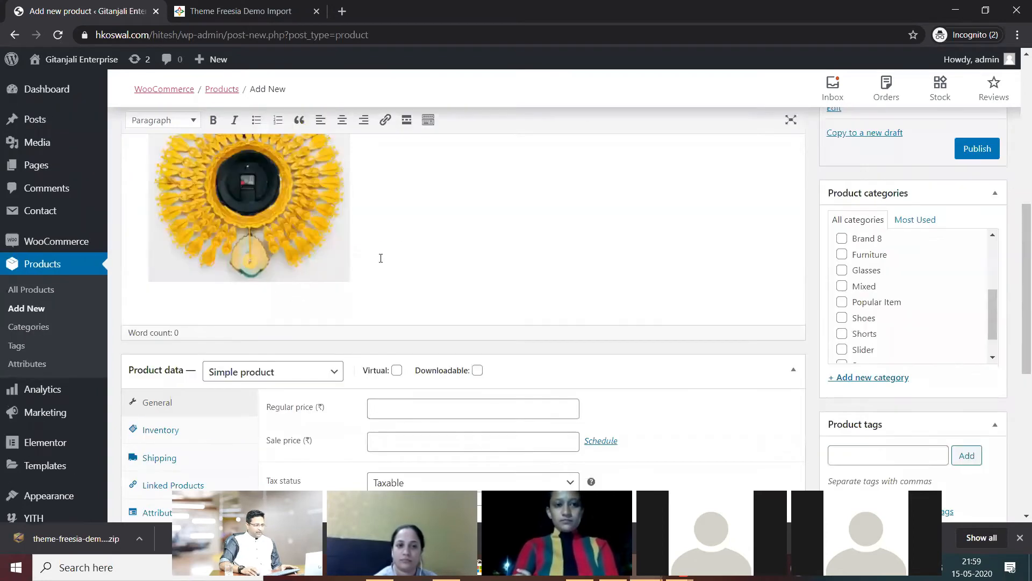
key(Return)
text(This is really Go)
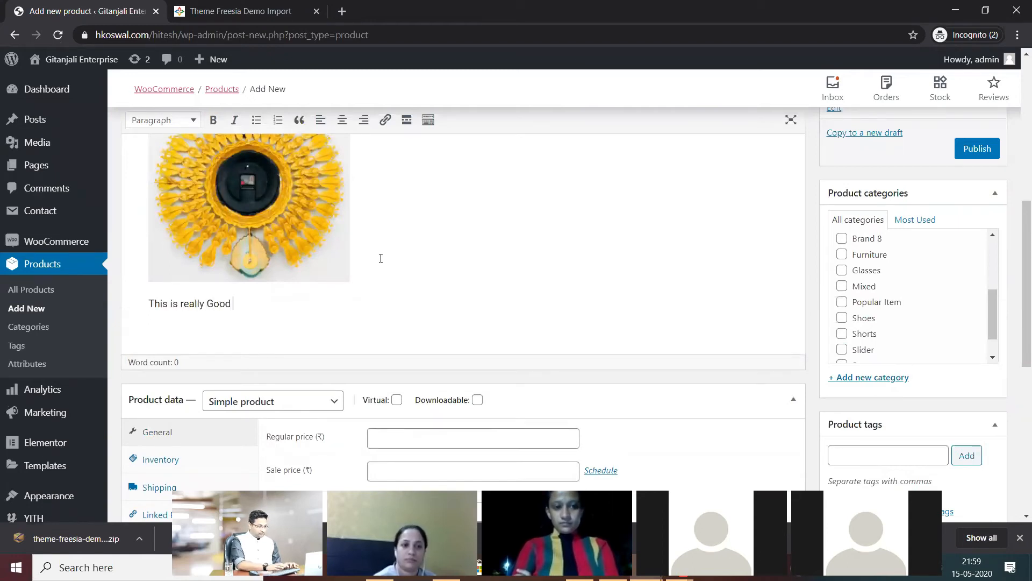
text(od)
Set the Wall Clock's regular price to 1500 and its sale price to 1200
scroll(380, 258, down, 1)
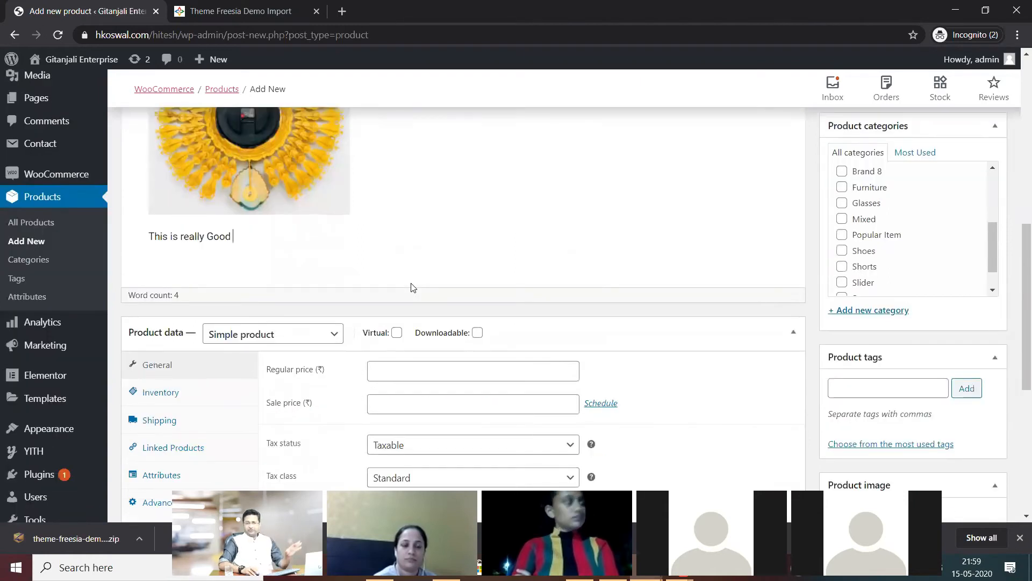
scroll(411, 285, down, 1)
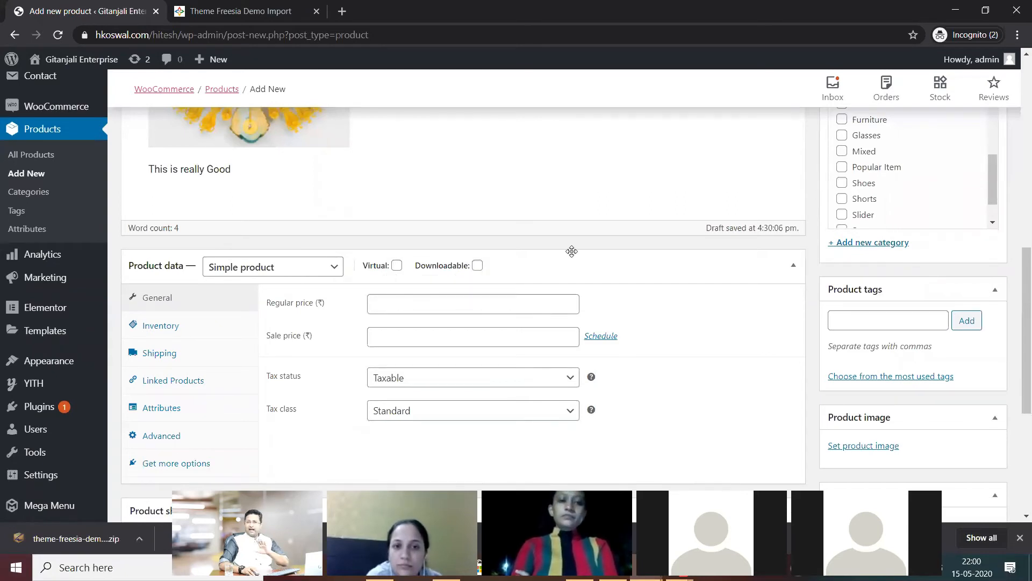
click(475, 308)
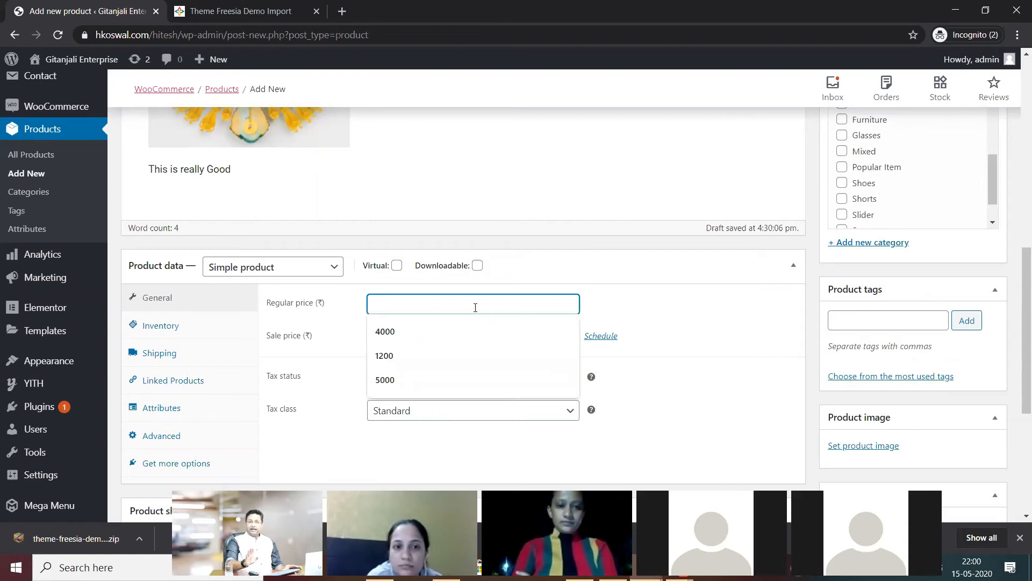
text(1500)
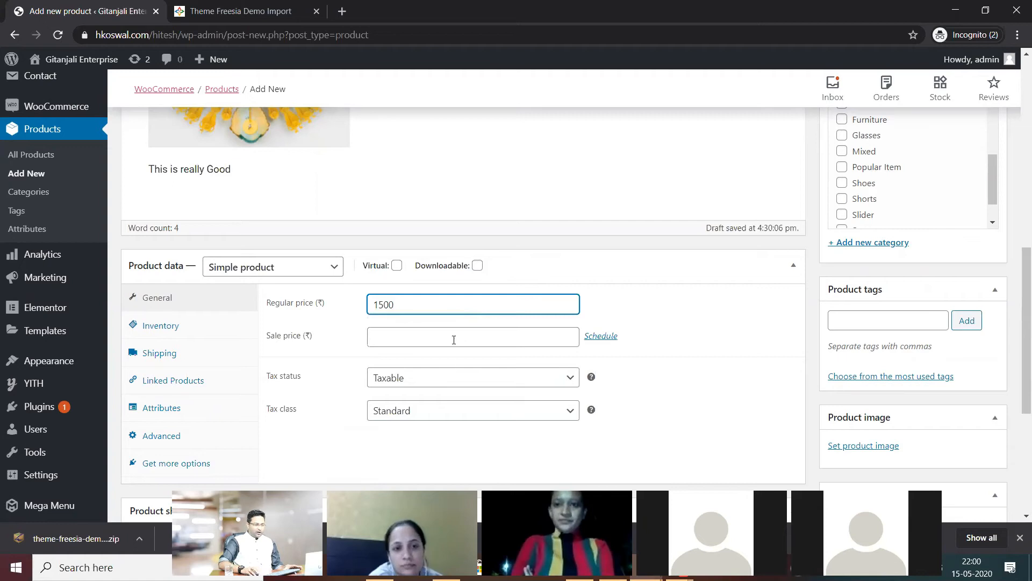
click(456, 332)
text(1200)
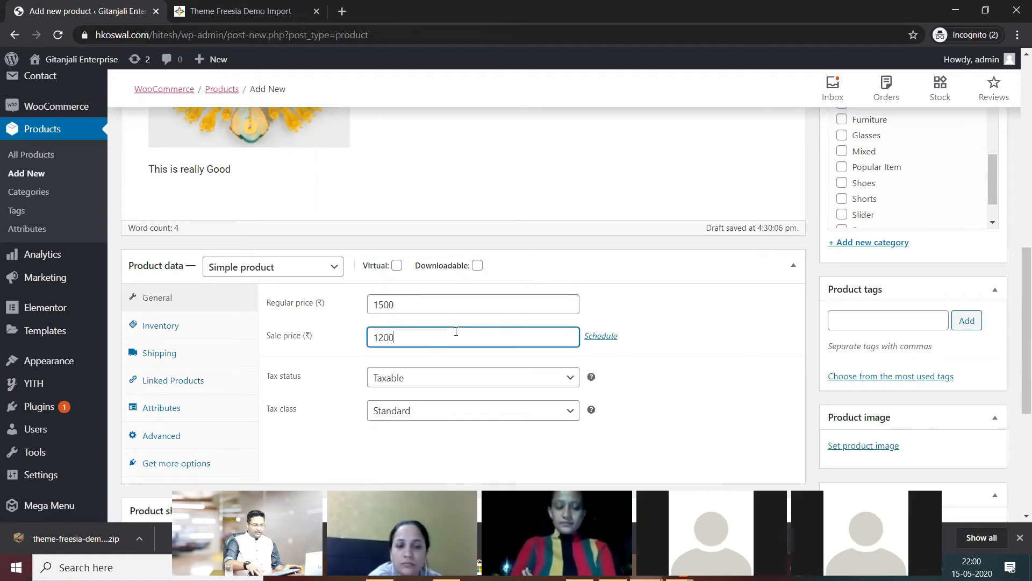
Review the available tax status and tax class options for the Wall Clock product
click(672, 350)
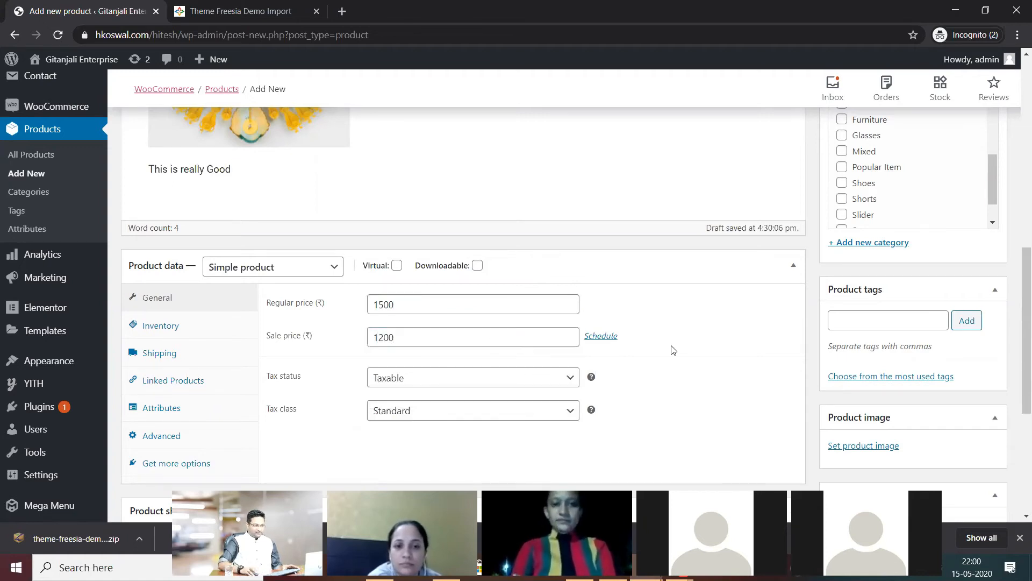
click(486, 380)
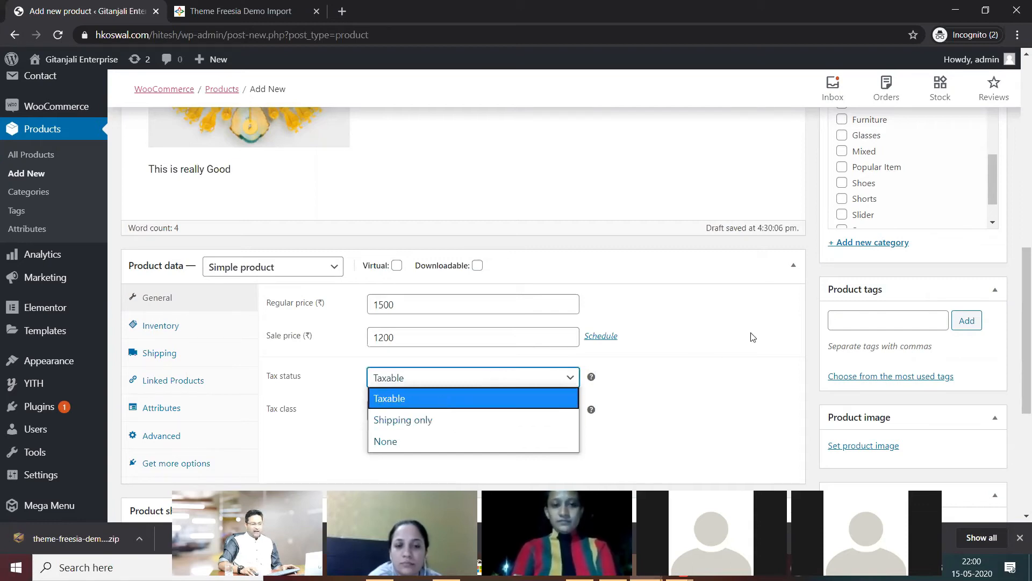
click(685, 357)
click(461, 414)
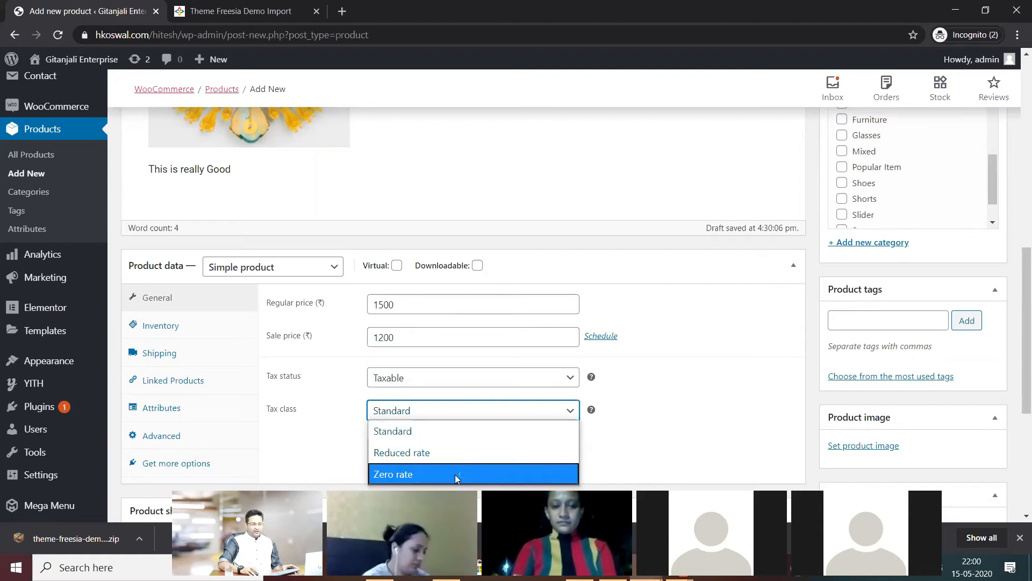
click(757, 397)
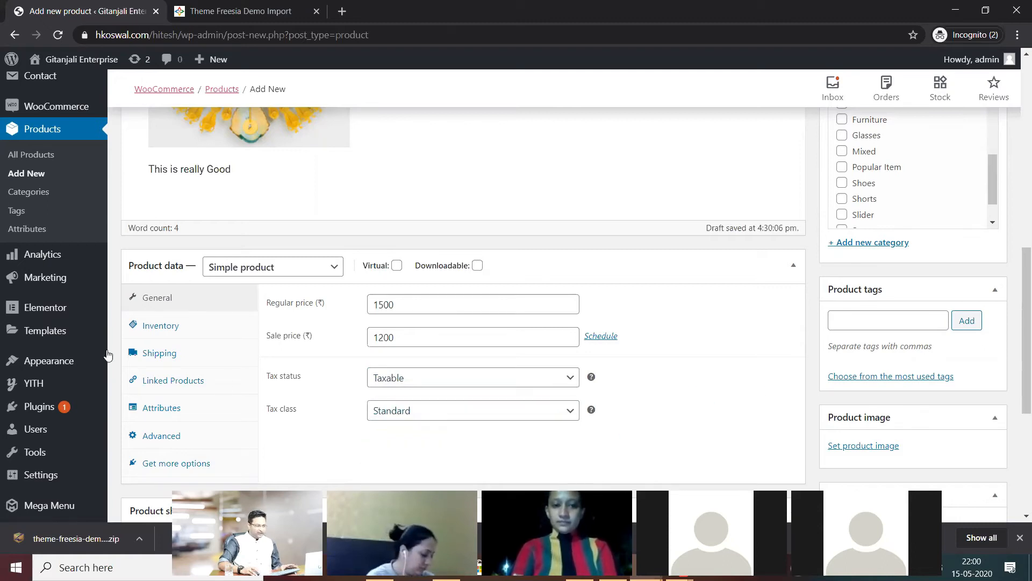
Review the product's inventory settings with the stock status choices, and its shipping settings
click(153, 327)
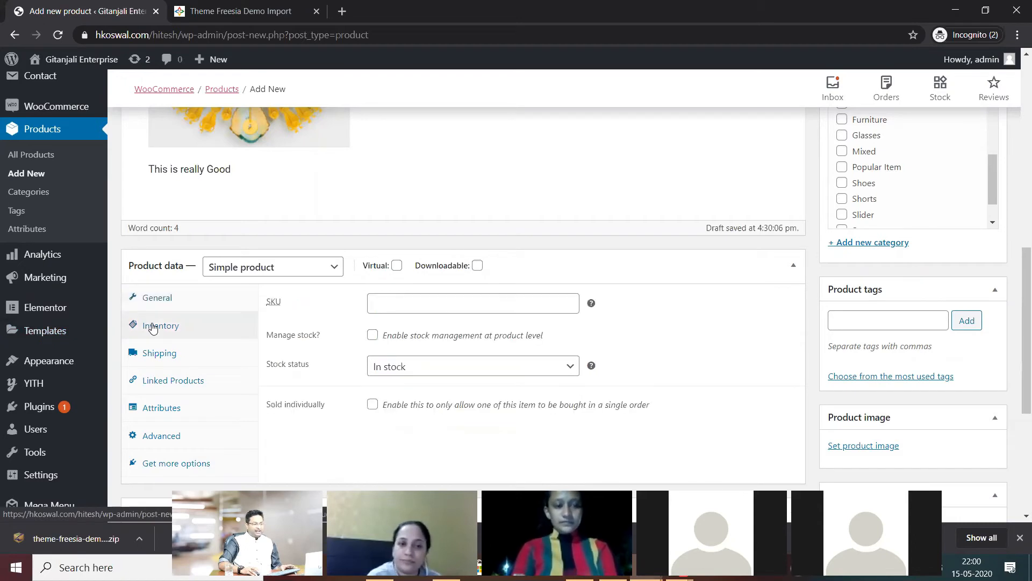
click(424, 372)
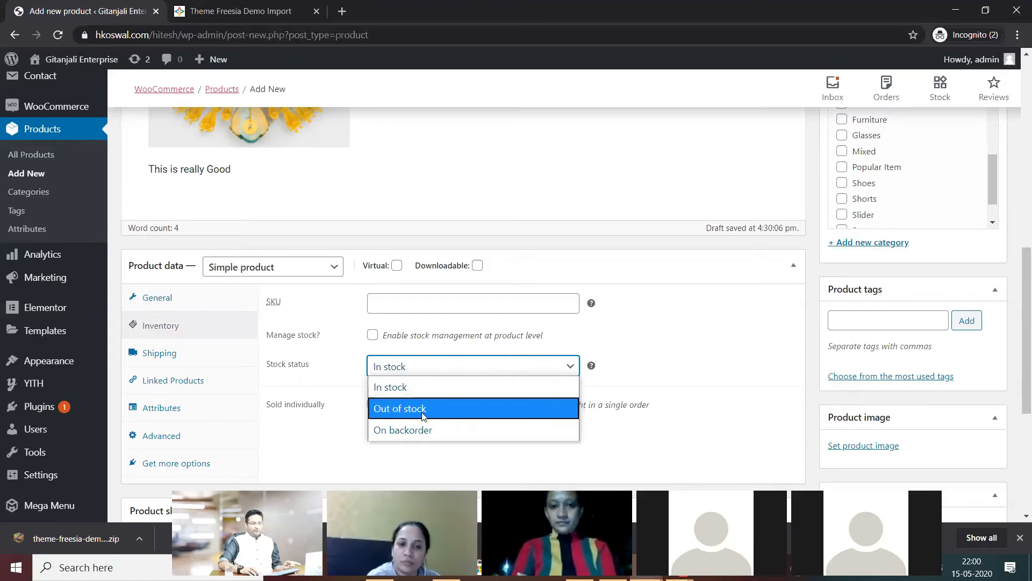
click(723, 371)
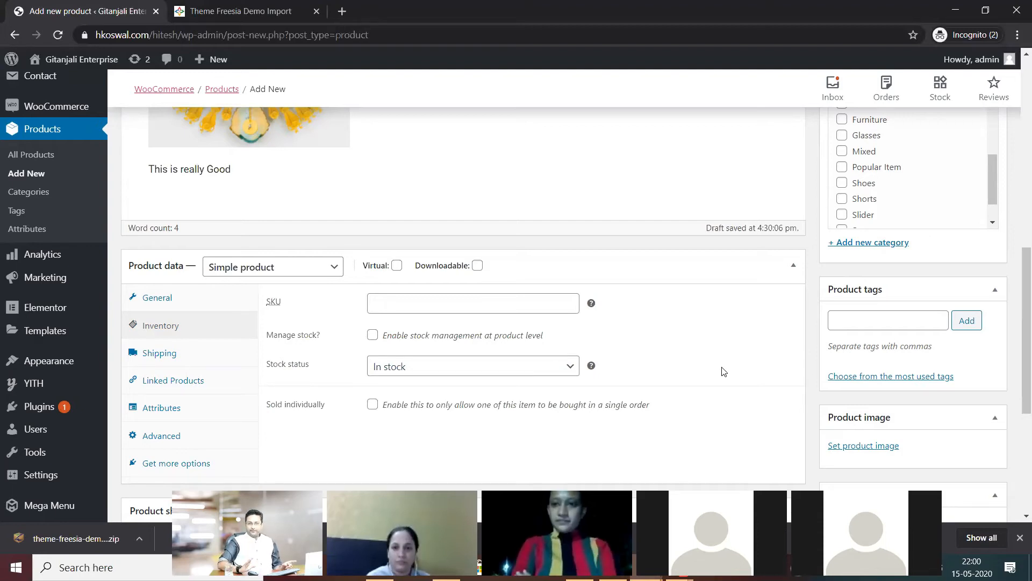
click(184, 355)
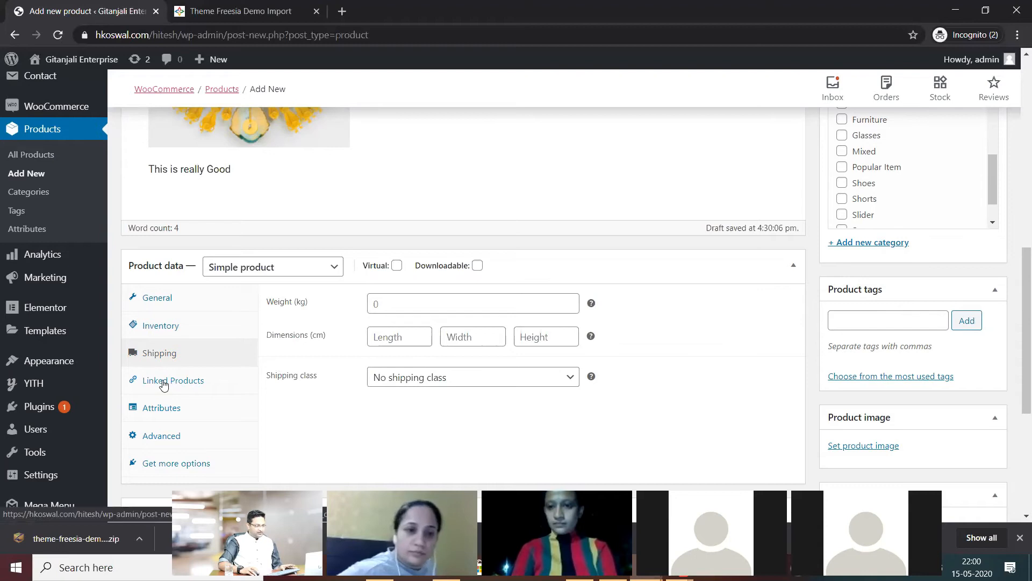
Examine the Upsells and Cross-sells fields in the product's linked products settings
click(185, 381)
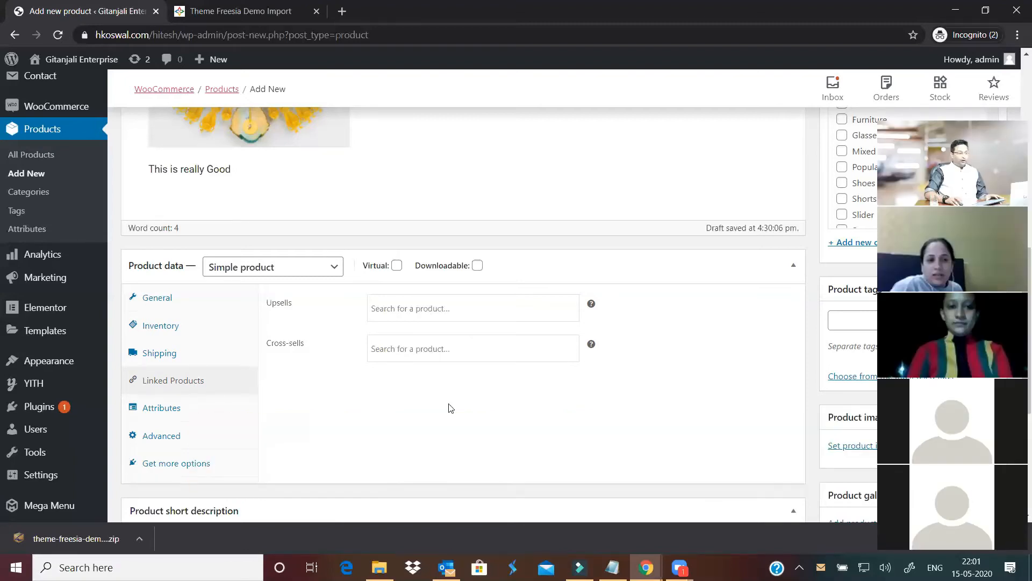
click(423, 311)
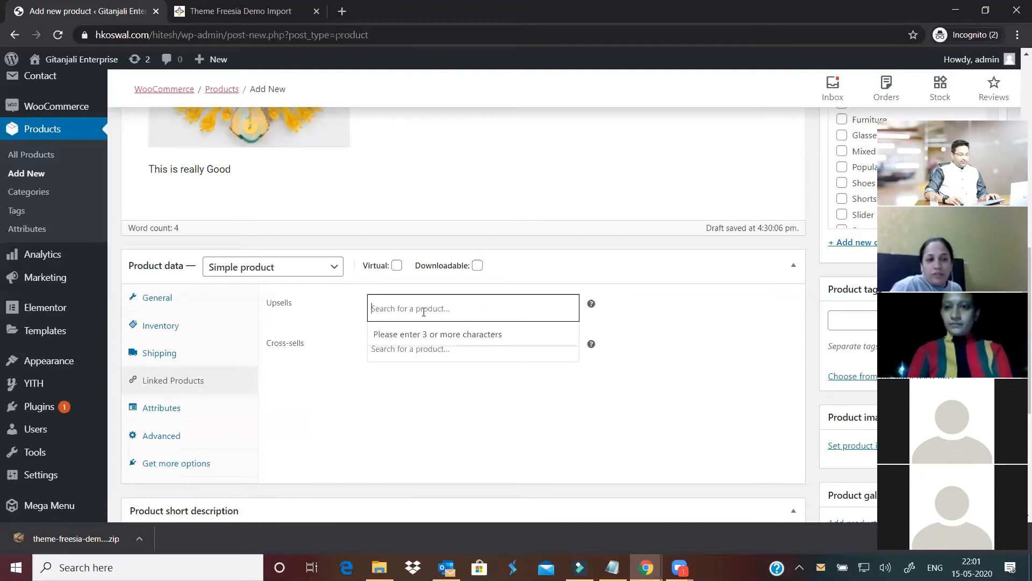
click(718, 325)
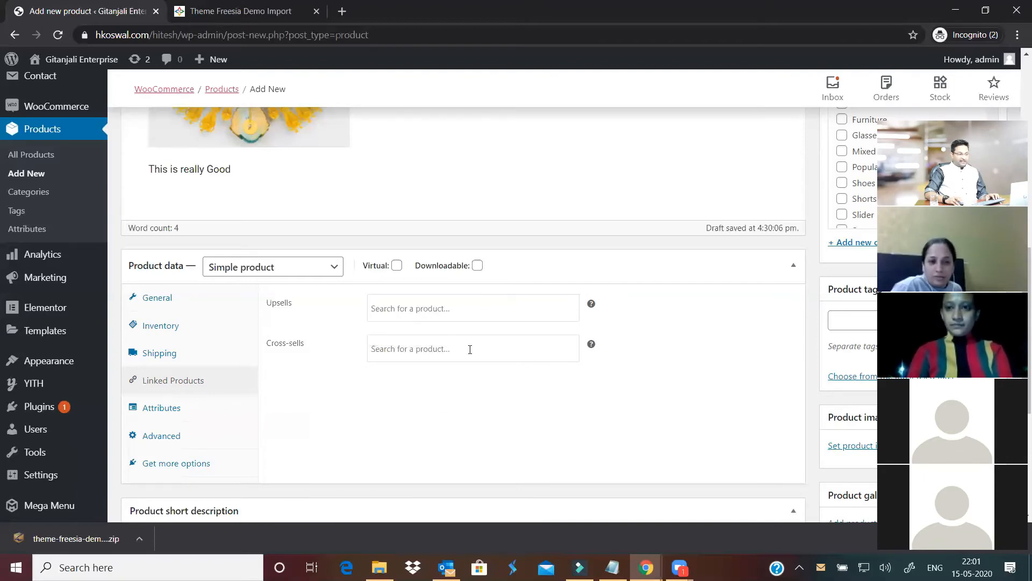
click(402, 308)
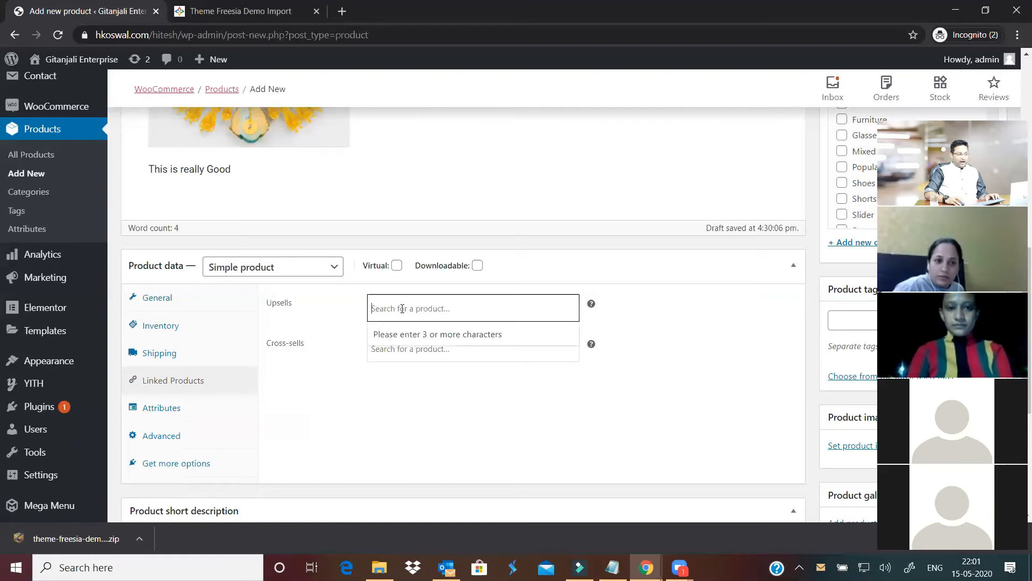
click(342, 338)
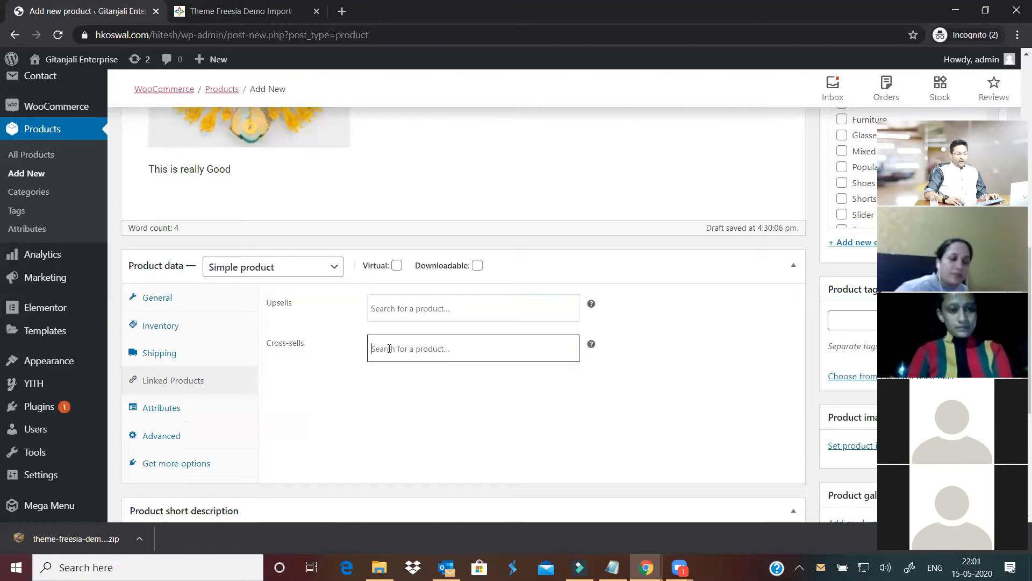
click(682, 349)
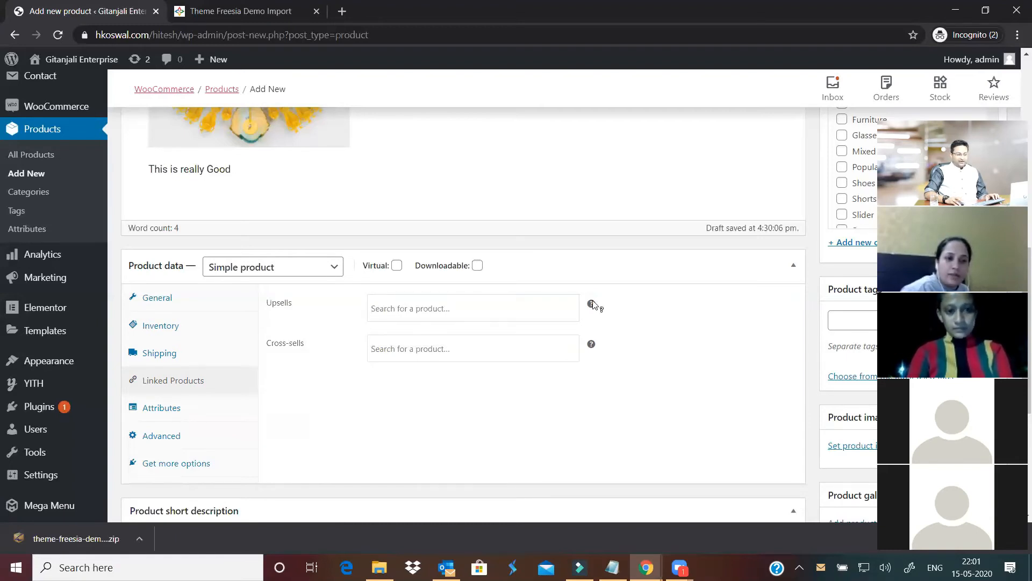
mouse_move(593, 304)
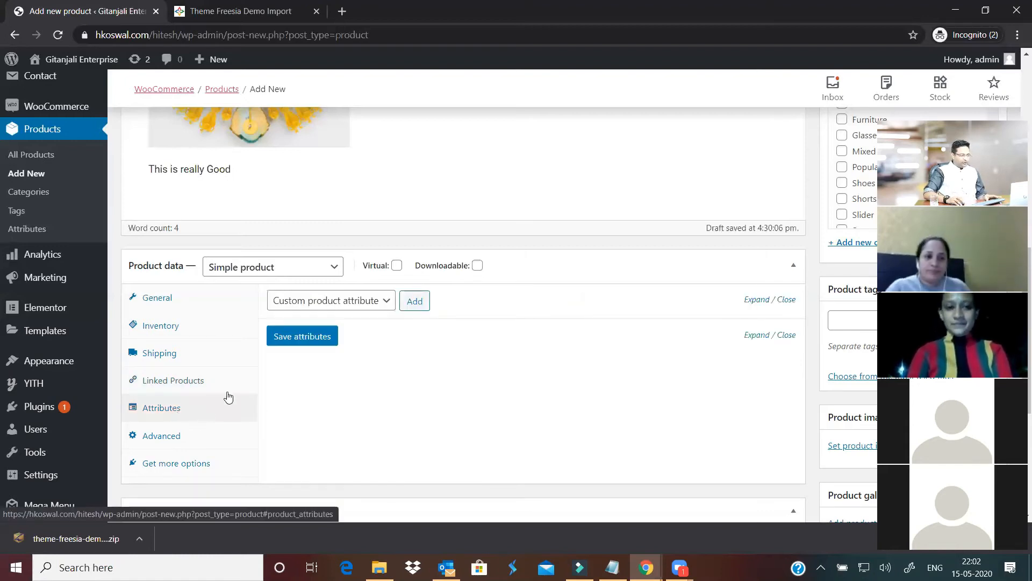
Look over the product's advanced settings and extension options, ending on the general pricing settings
click(166, 436)
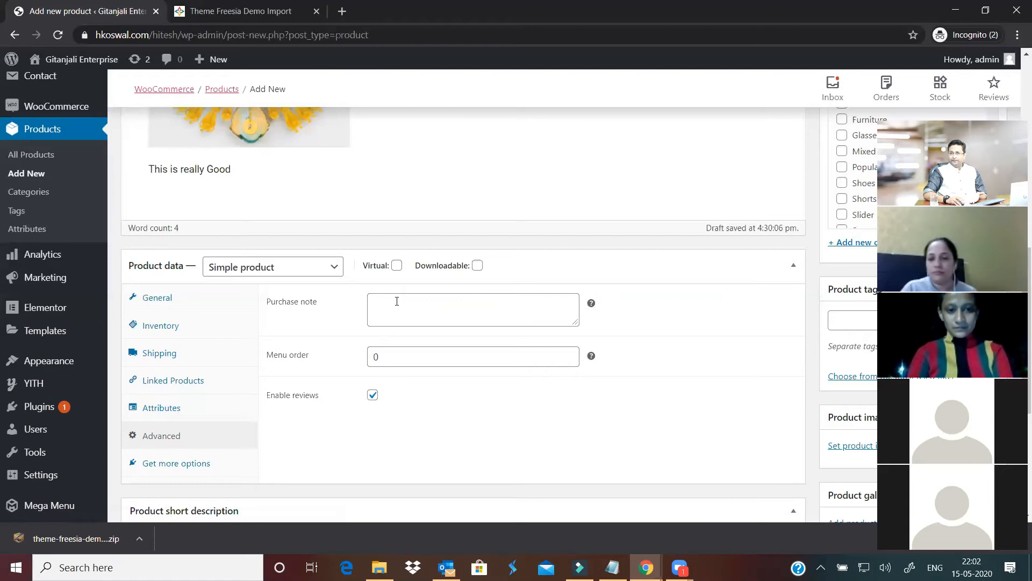
click(183, 470)
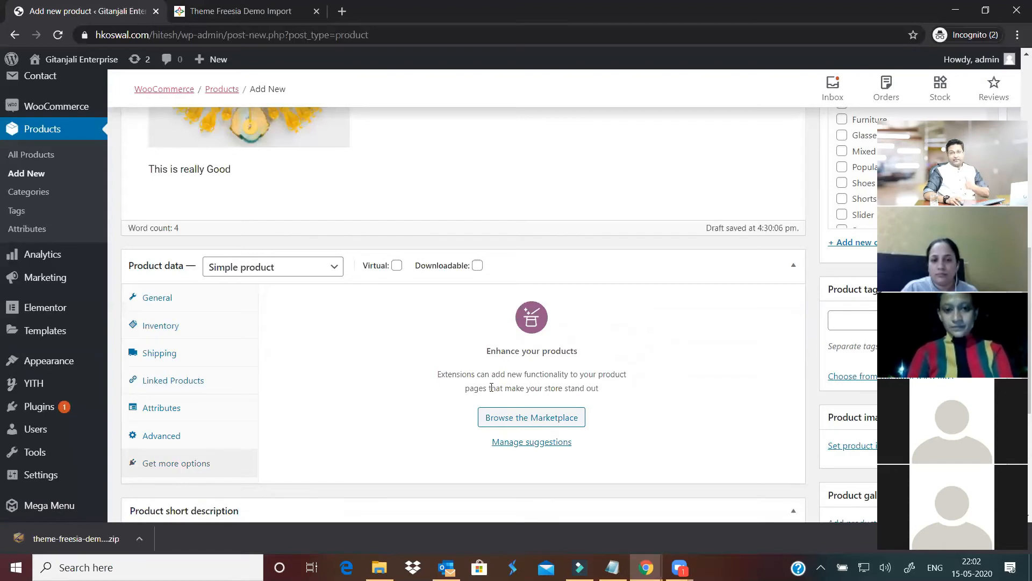
click(180, 305)
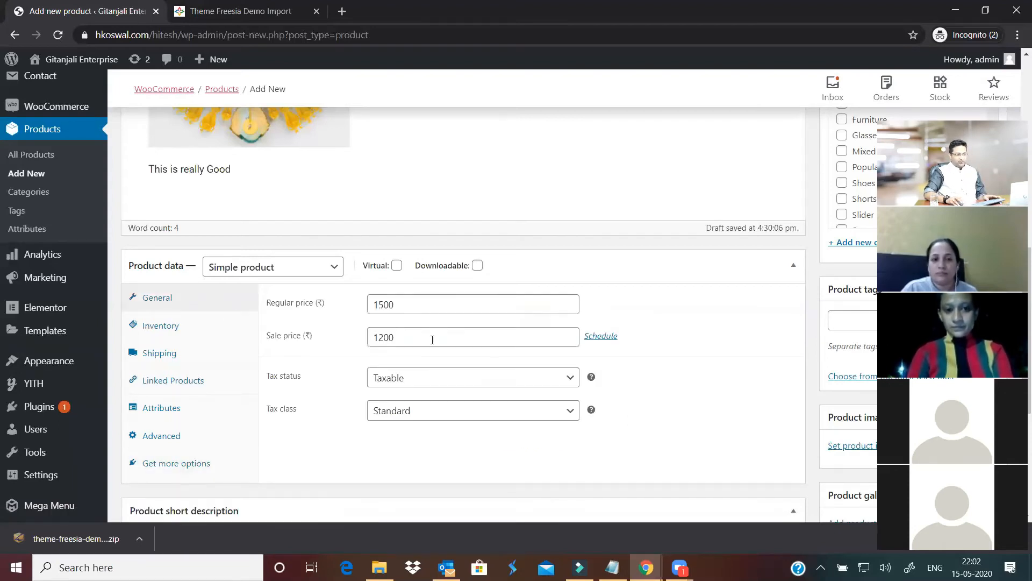
Set the yellow clock picture from the media library as the Wall Clock's product image
scroll(871, 376, down, 3)
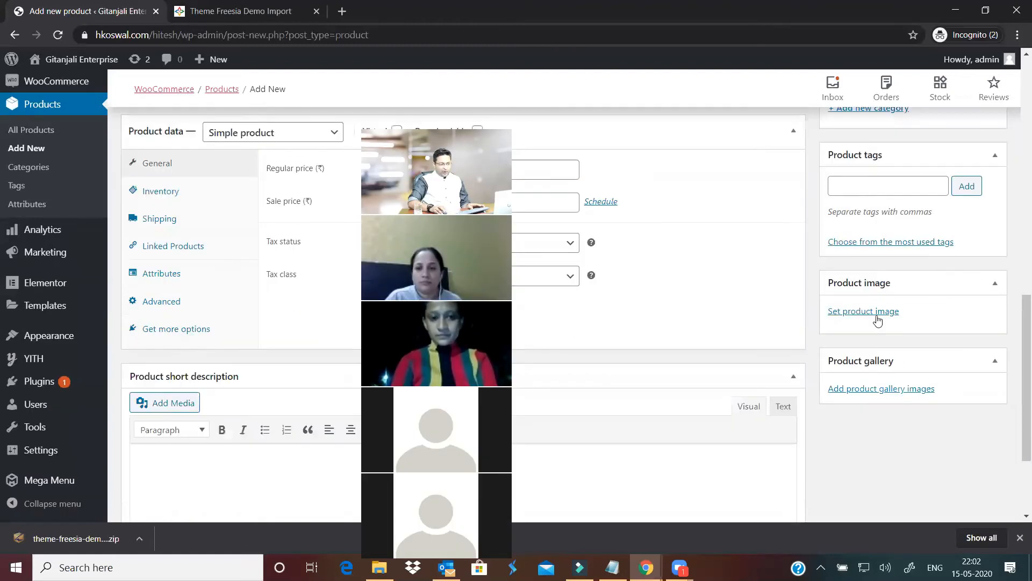
click(873, 310)
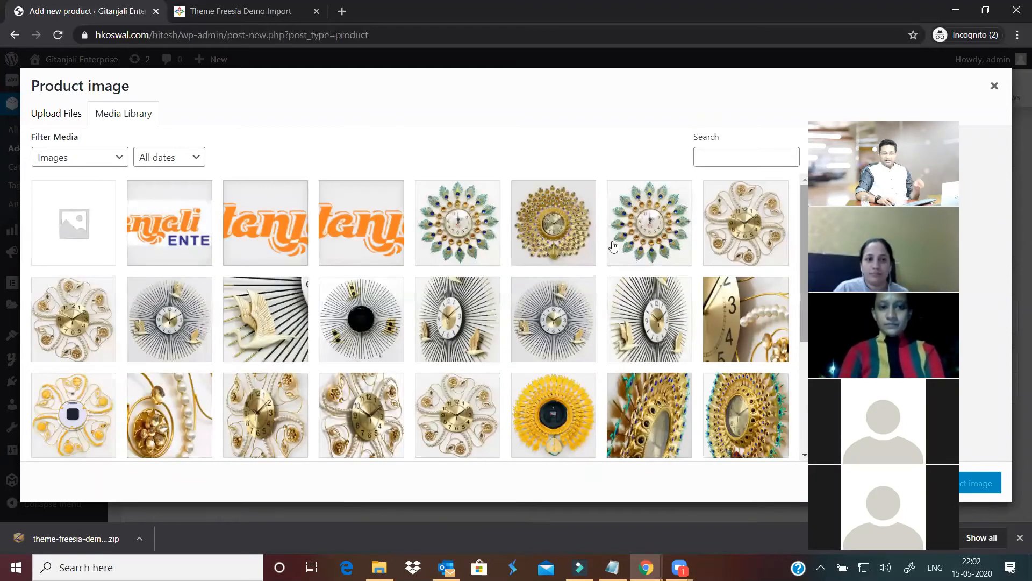
click(554, 411)
click(993, 484)
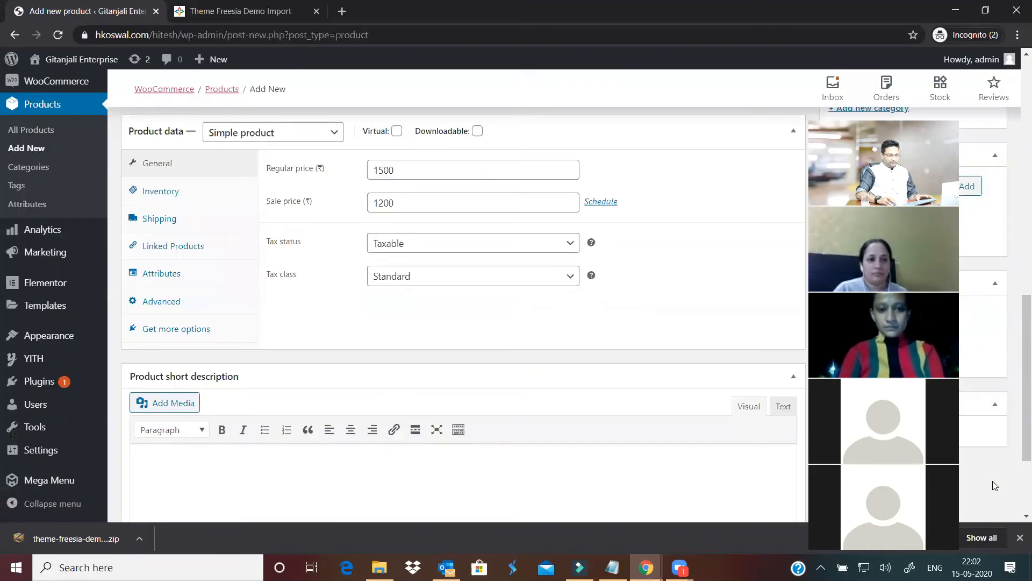
Add two blue-and-yellow clock images and three gold peacock clock images from the media library to the product gallery
scroll(919, 365, down, 3)
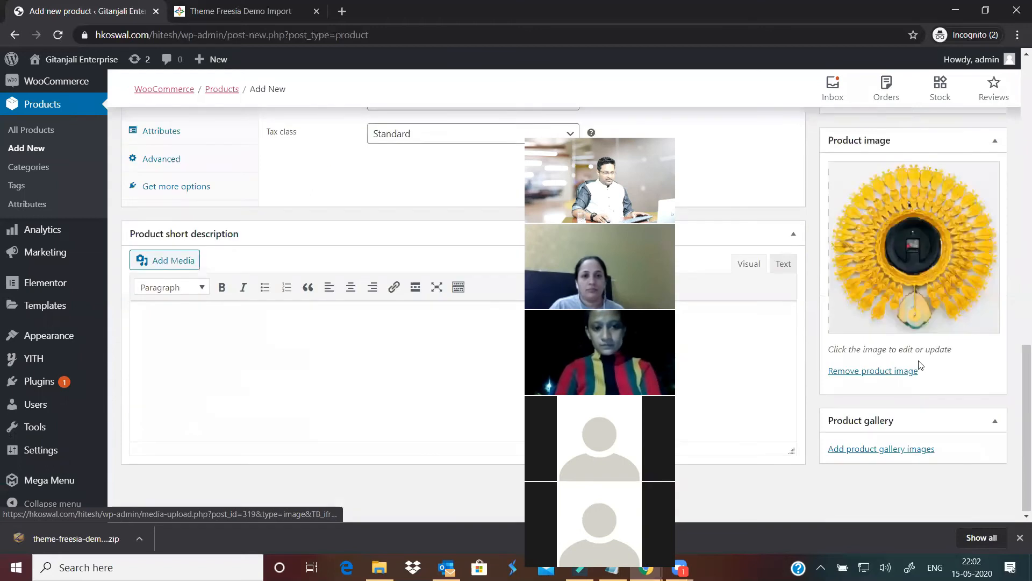
click(856, 447)
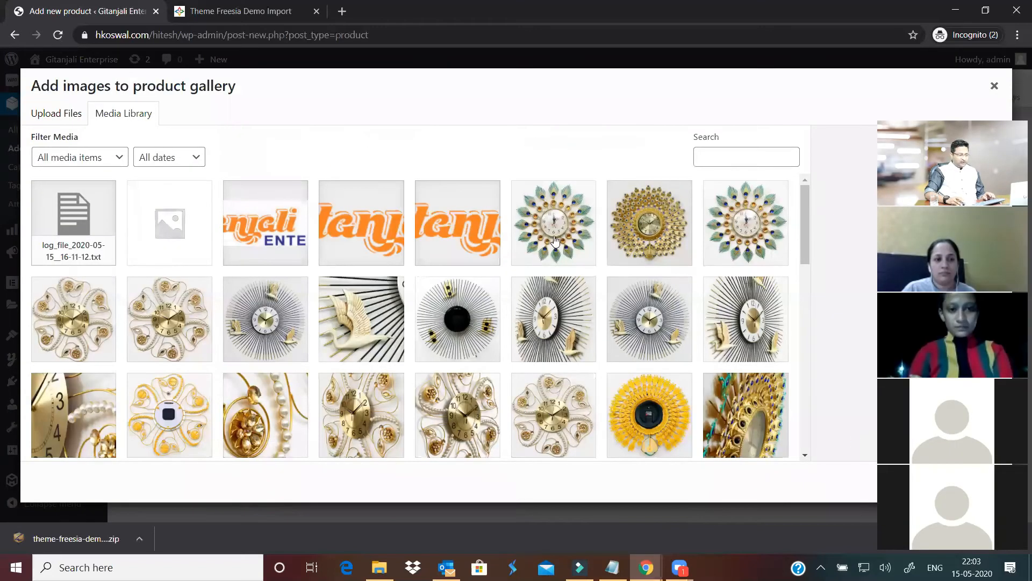
scroll(555, 242, down, 5)
click(553, 242)
click(361, 241)
click(266, 241)
click(170, 242)
click(73, 242)
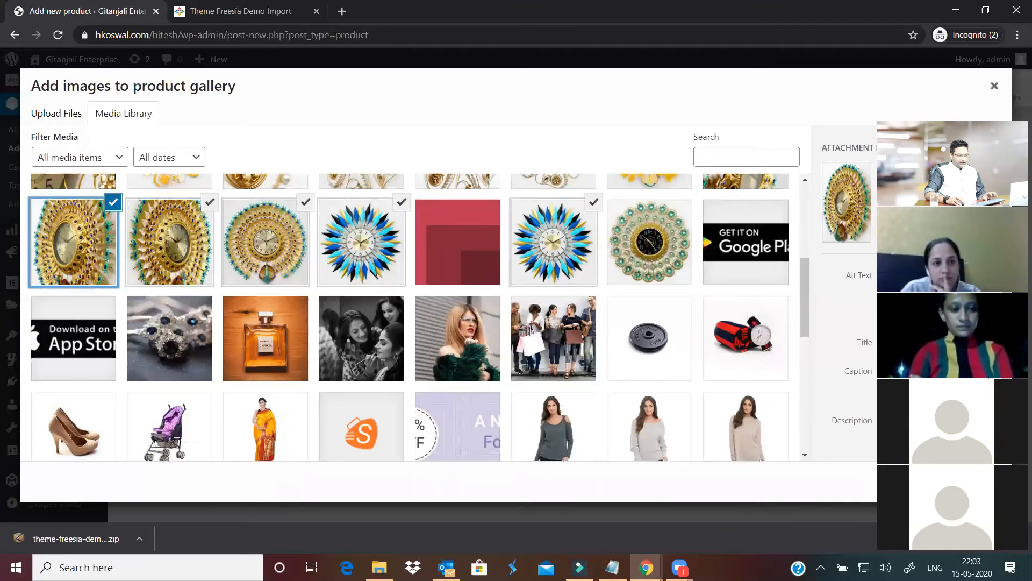
click(968, 481)
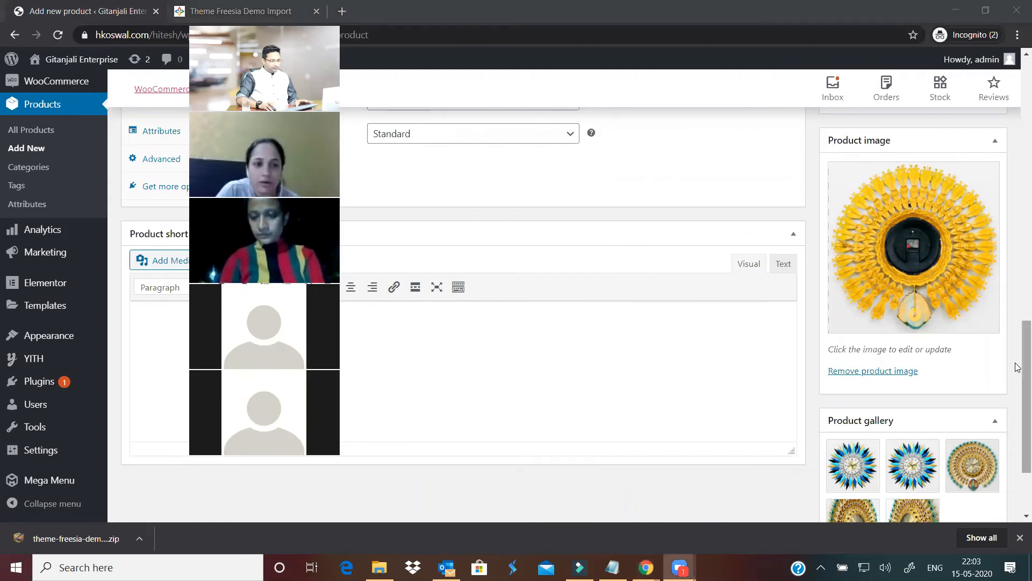
Publish the Wall Clock product
drag(1017, 369, 1017, 183)
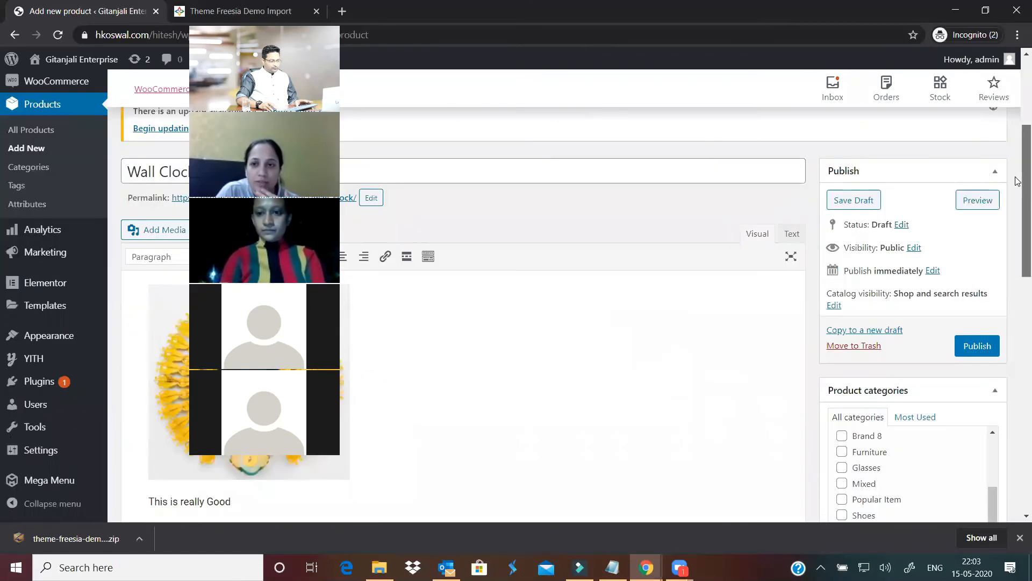
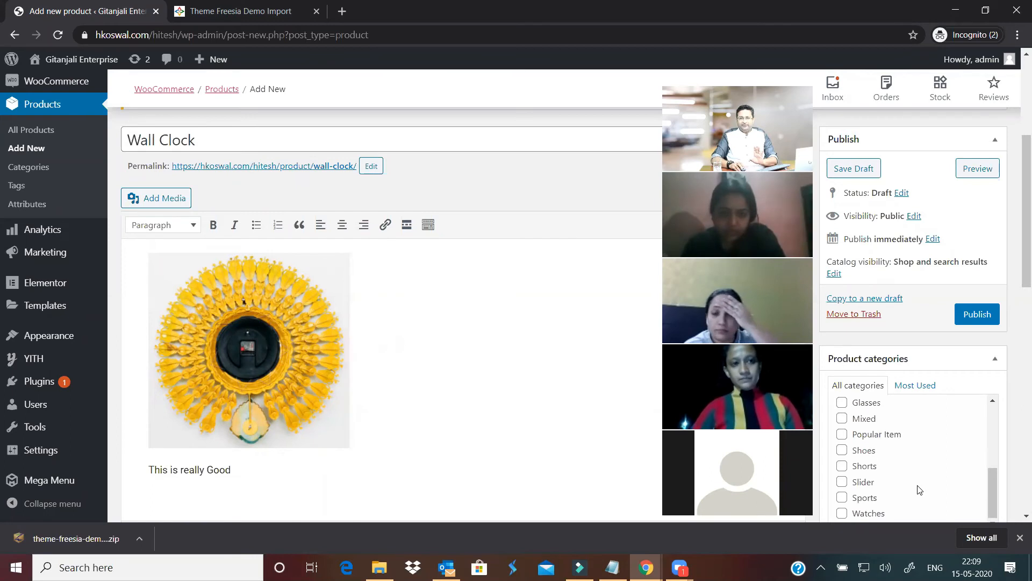
click(982, 314)
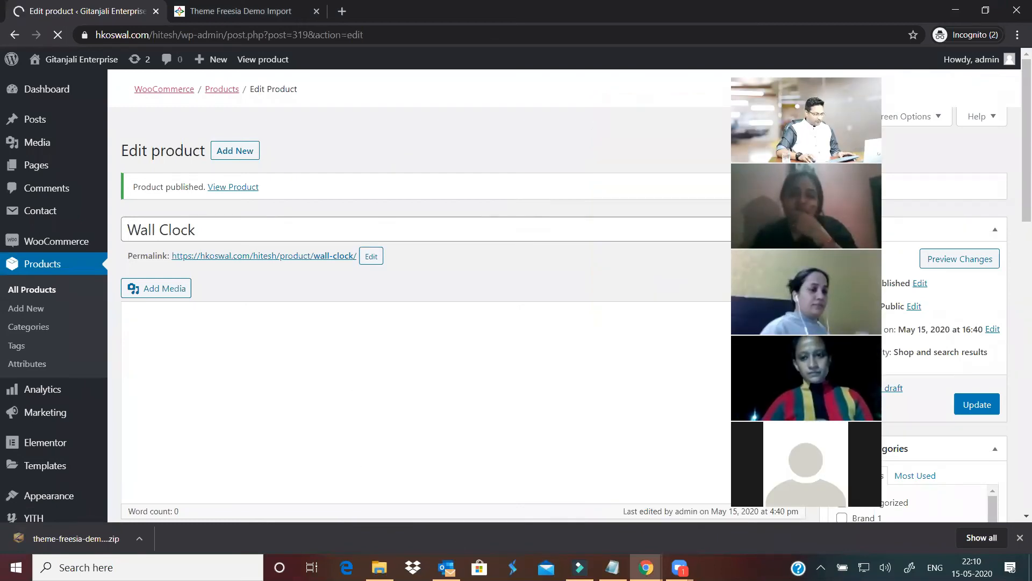
Switch to the storefront window, reload the home page and look through its product sections for the new Wall Clock
click(647, 567)
click(573, 527)
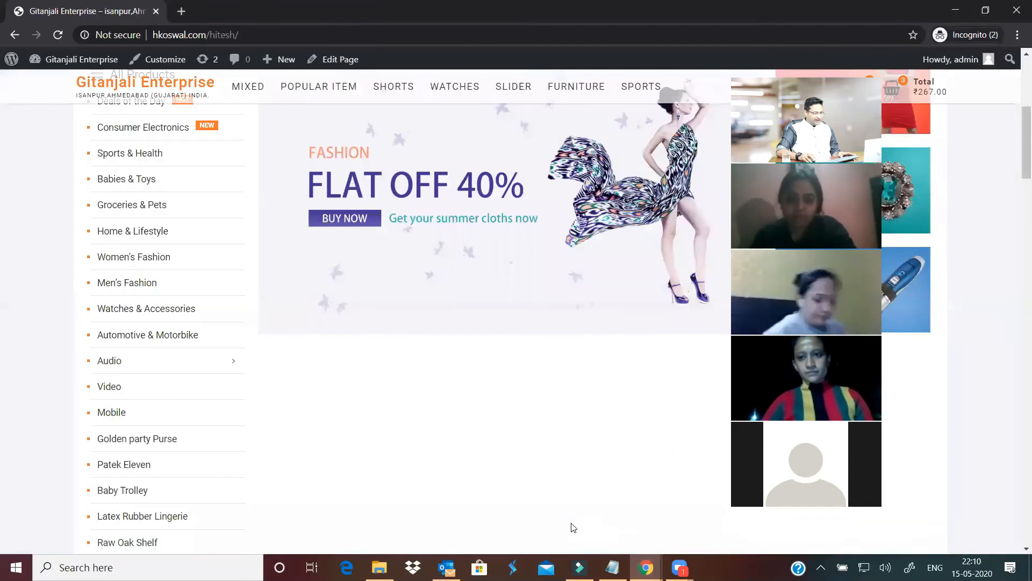
scroll(345, 323, up, 6)
click(58, 36)
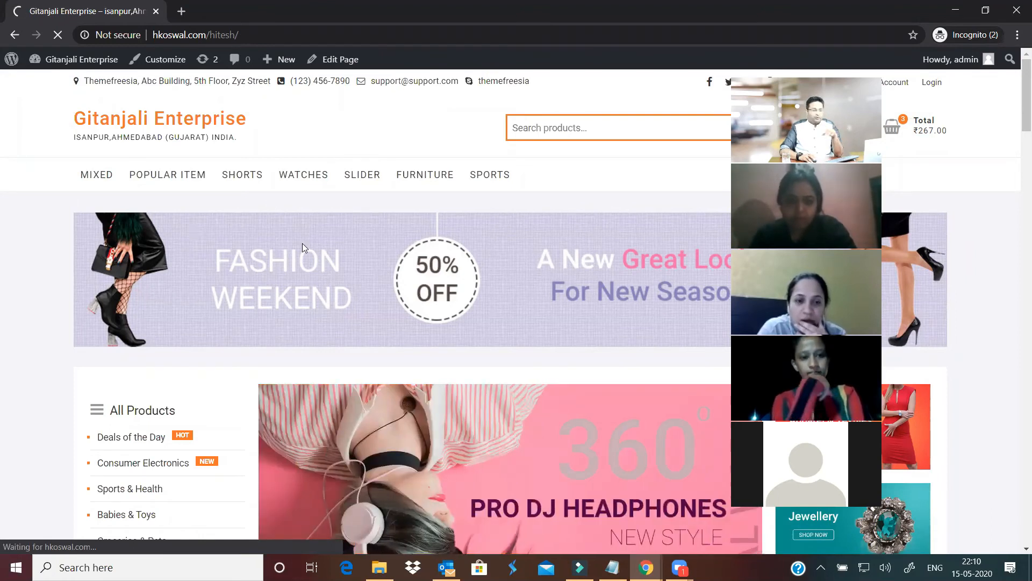
scroll(304, 247, down, 20)
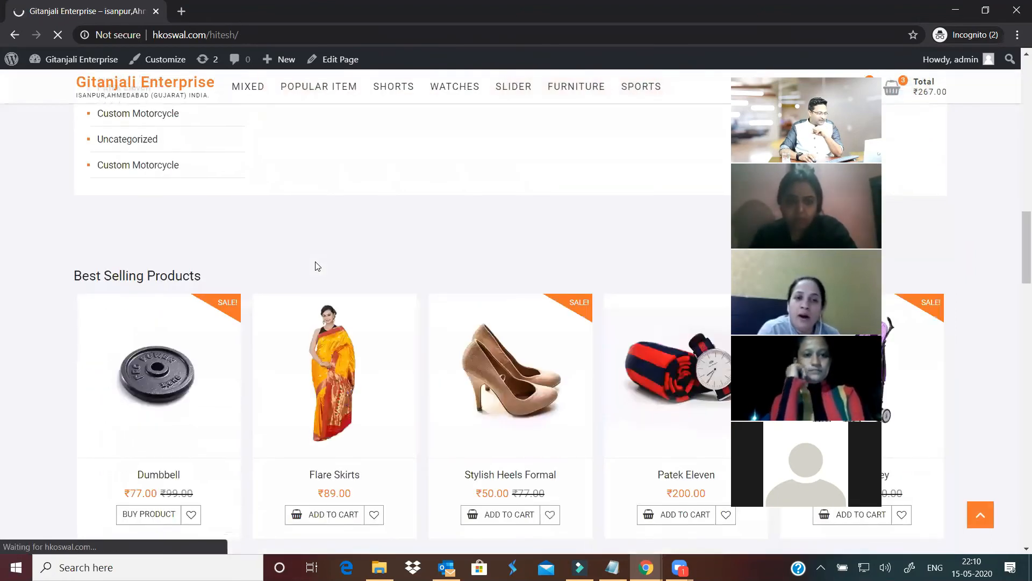
scroll(315, 261, down, 15)
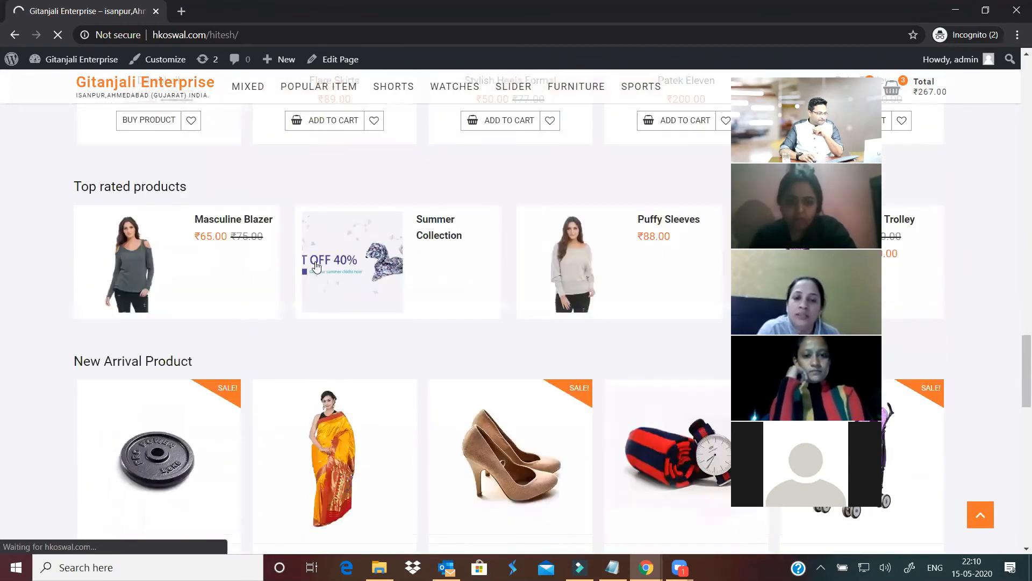
scroll(316, 268, down, 6)
scroll(316, 267, up, 7)
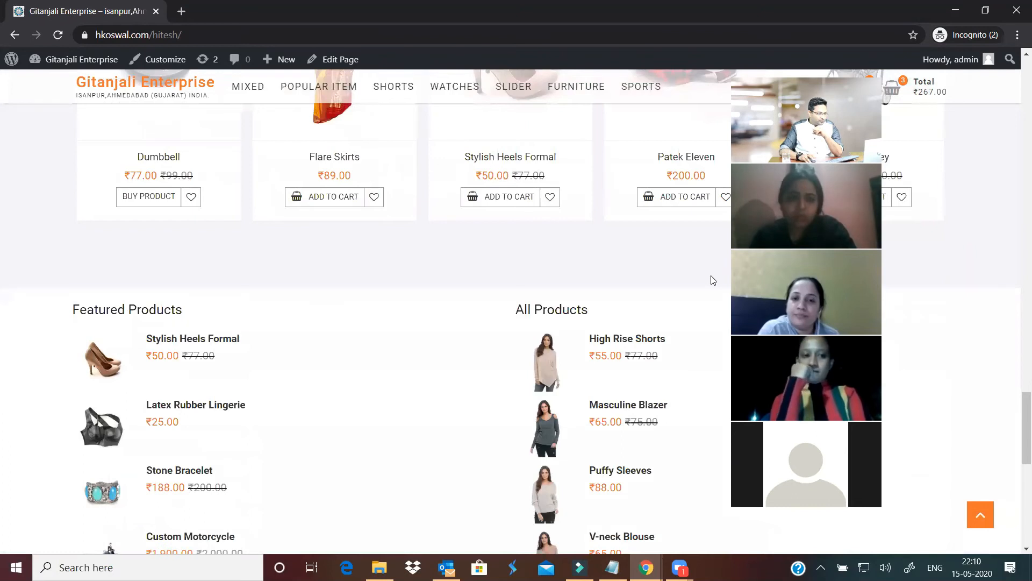
scroll(516, 299, up, 10)
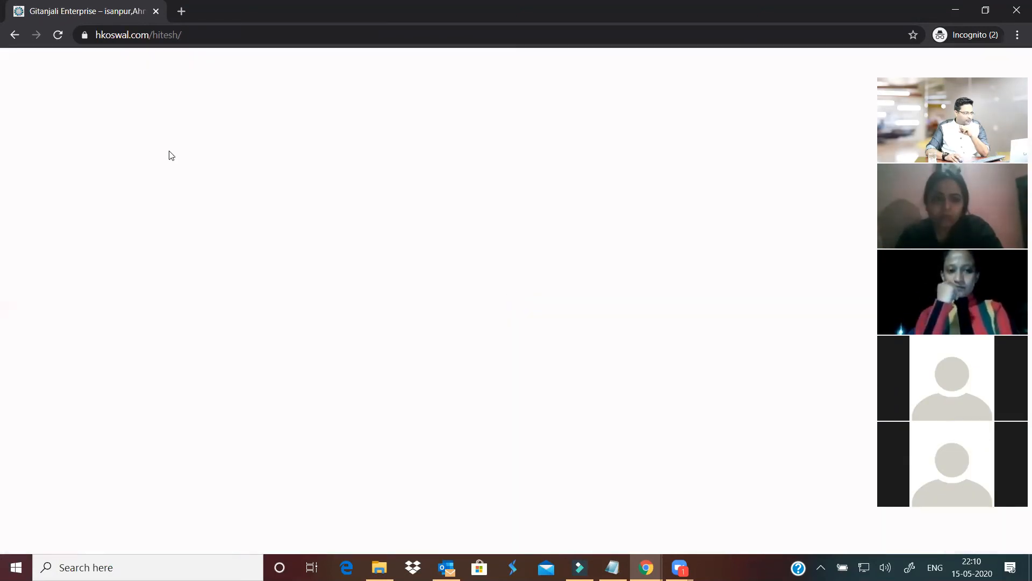
click(59, 37)
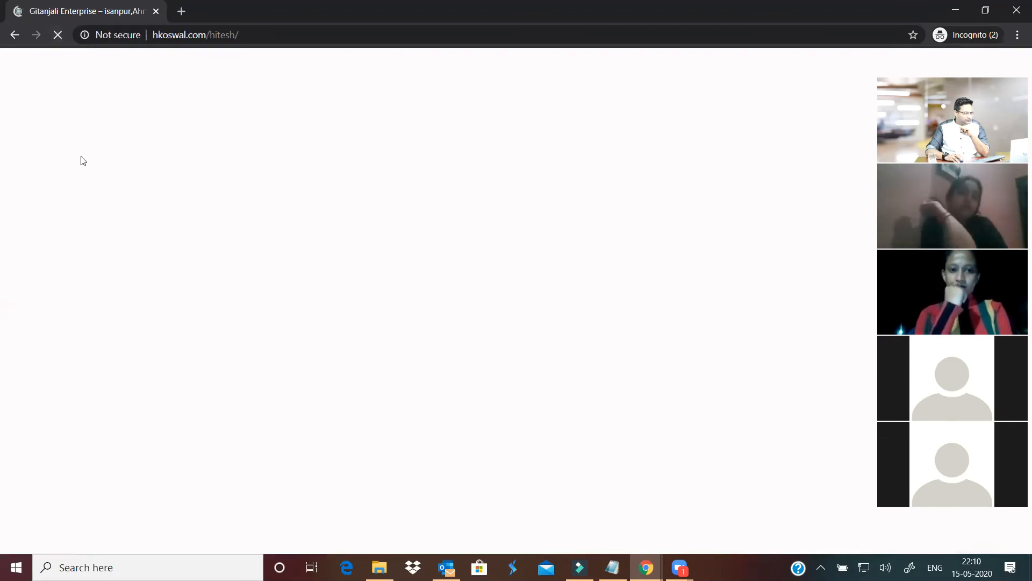
Find the Wall Clock among the home page's best selling products and add one to the cart
scroll(438, 266, down, 10)
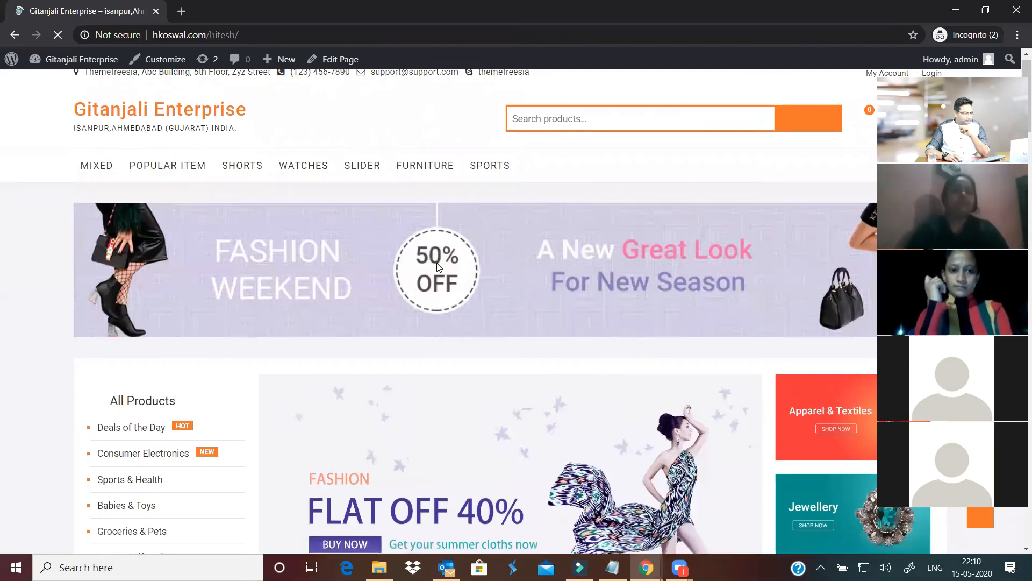
scroll(439, 267, down, 10)
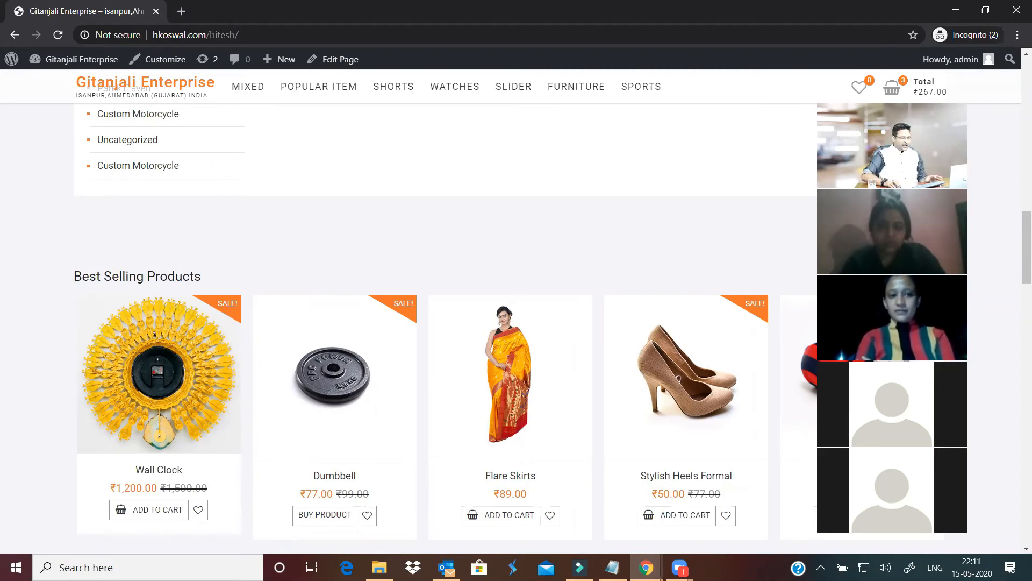
scroll(297, 313, down, 5)
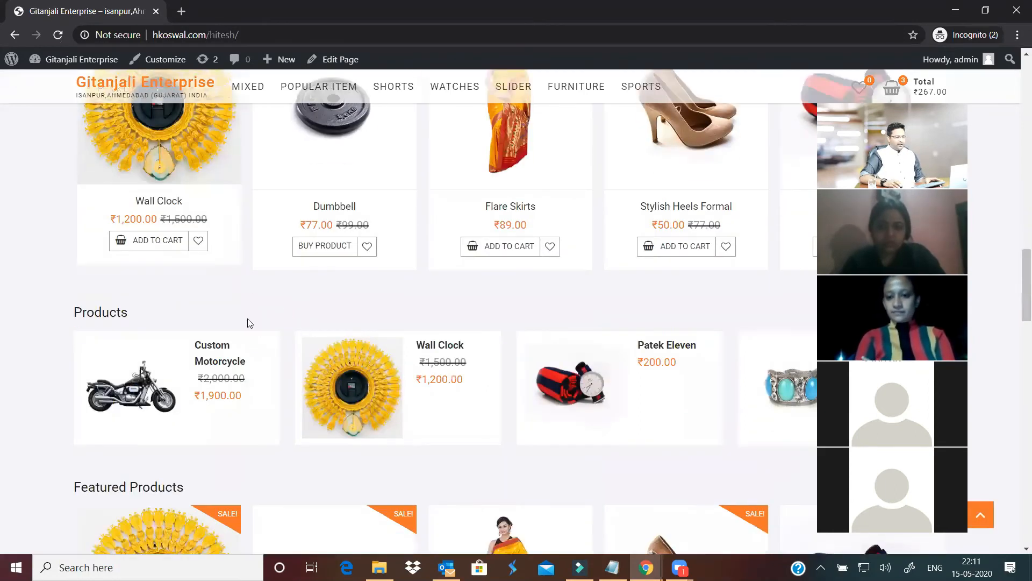
scroll(224, 312, up, 5)
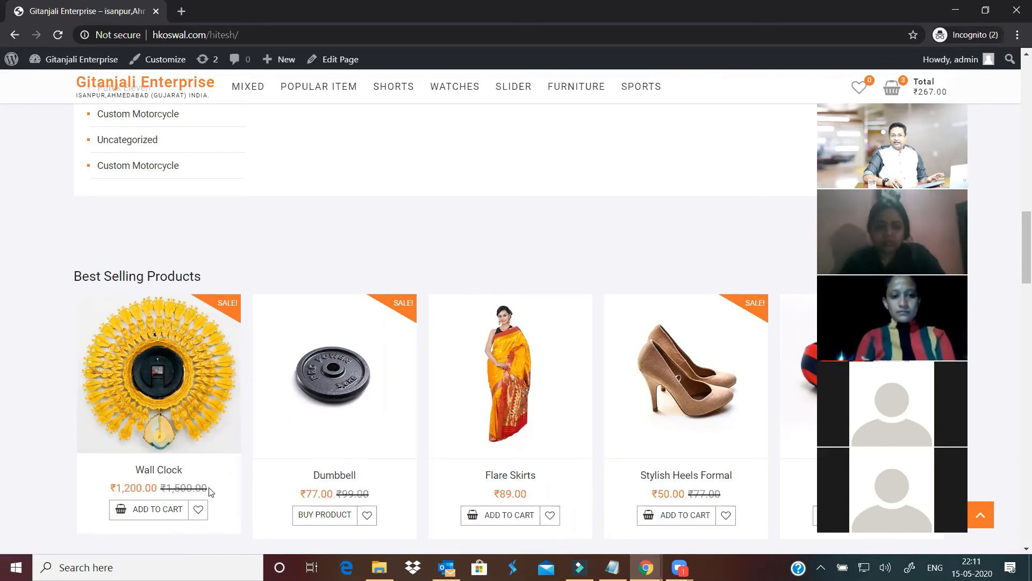
click(150, 510)
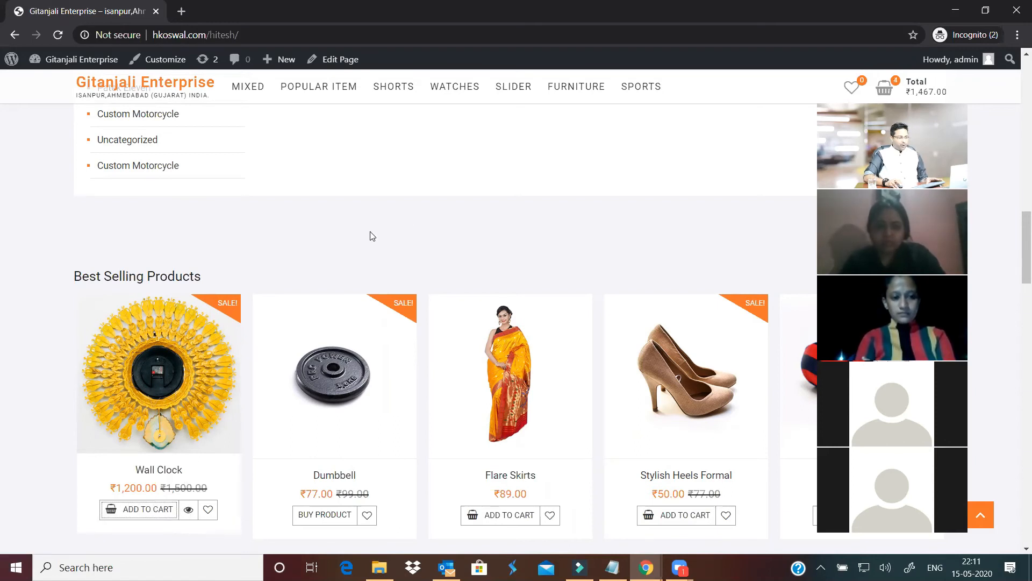
Look through the home page's Products, Featured Products and New Arrival Product sections for the Wall Clock
scroll(258, 308, down, 9)
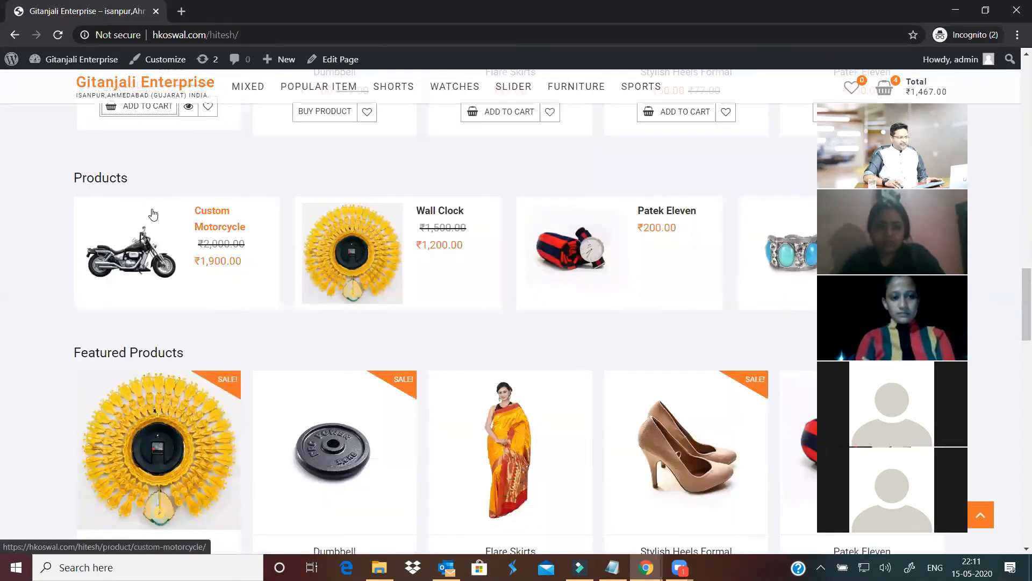
scroll(210, 322, up, 7)
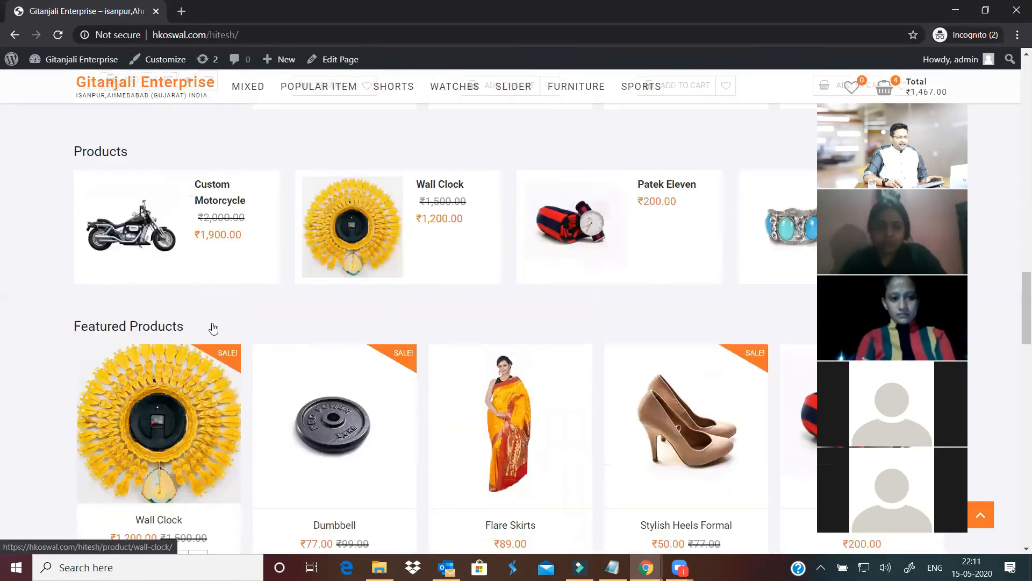
scroll(214, 328, down, 11)
scroll(214, 328, down, 5)
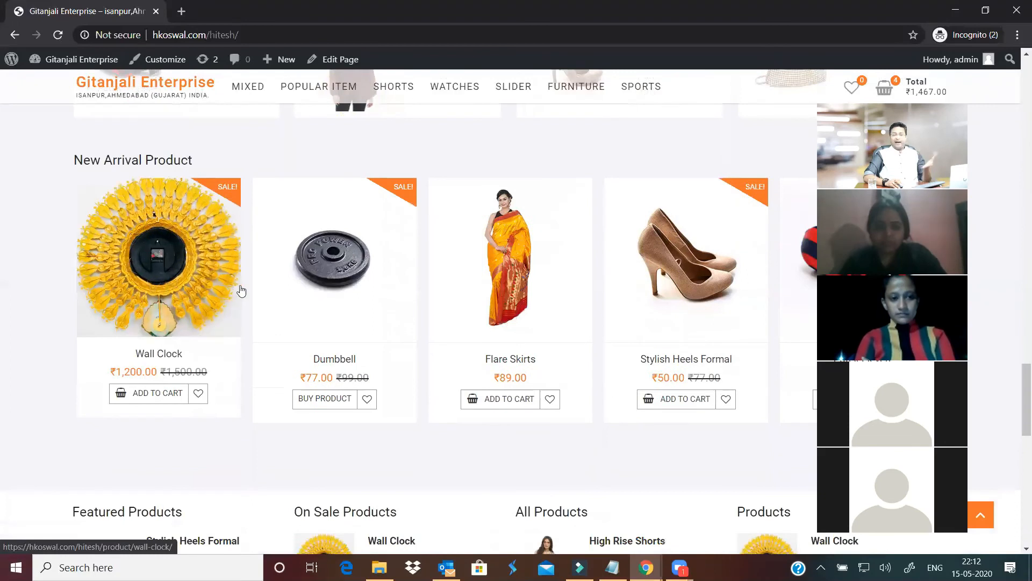
scroll(254, 286, up, 6)
scroll(257, 286, up, 7)
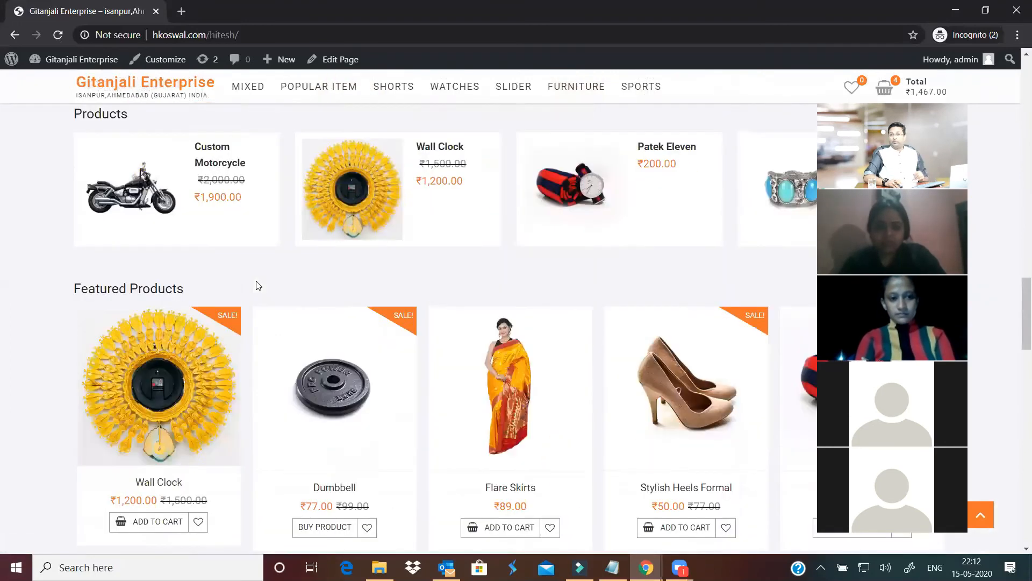
scroll(257, 288, up, 3)
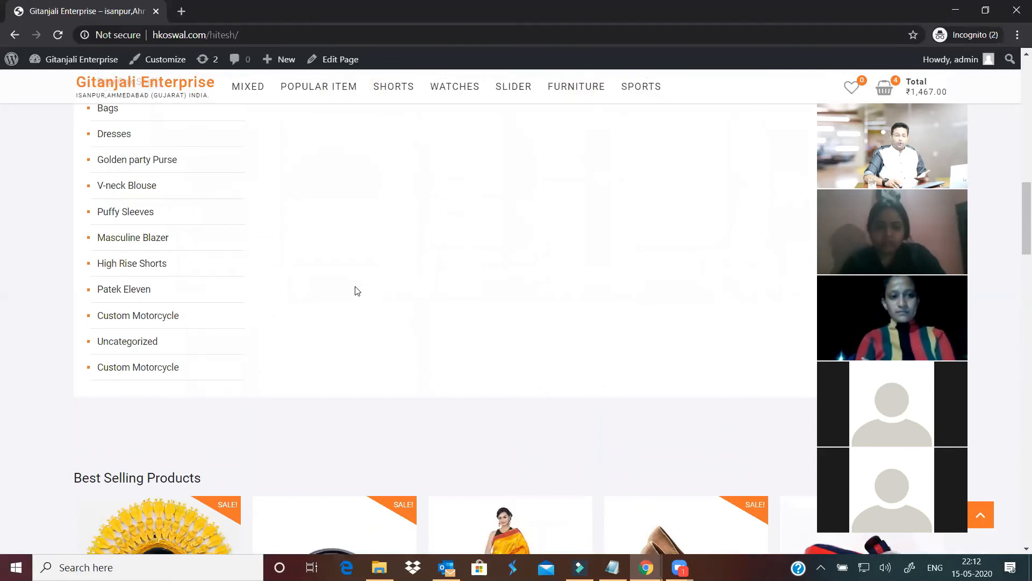
Open the Wall Clock's product page from Best Selling Products and review its price, description and images
scroll(355, 291, down, 6)
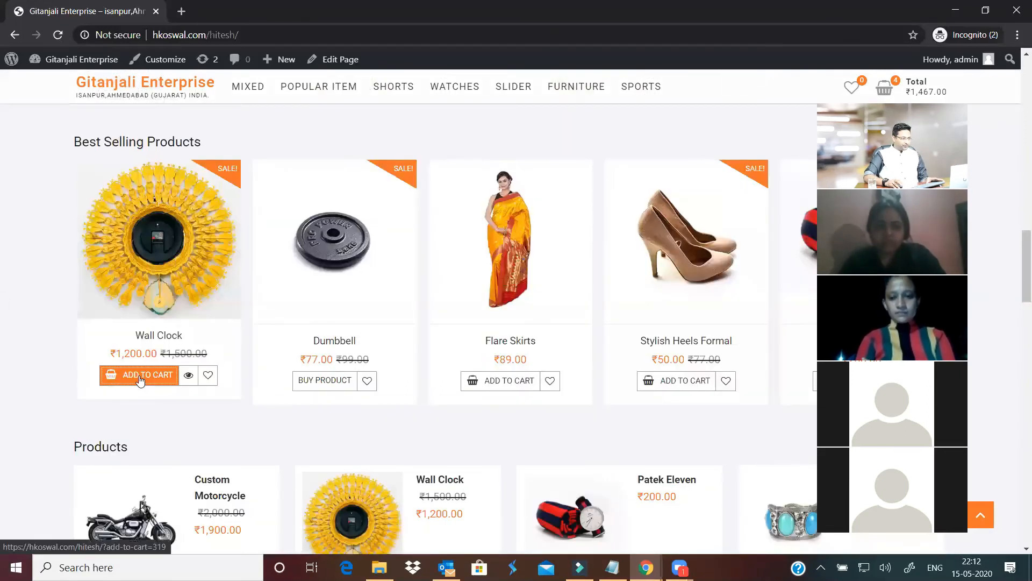
click(183, 277)
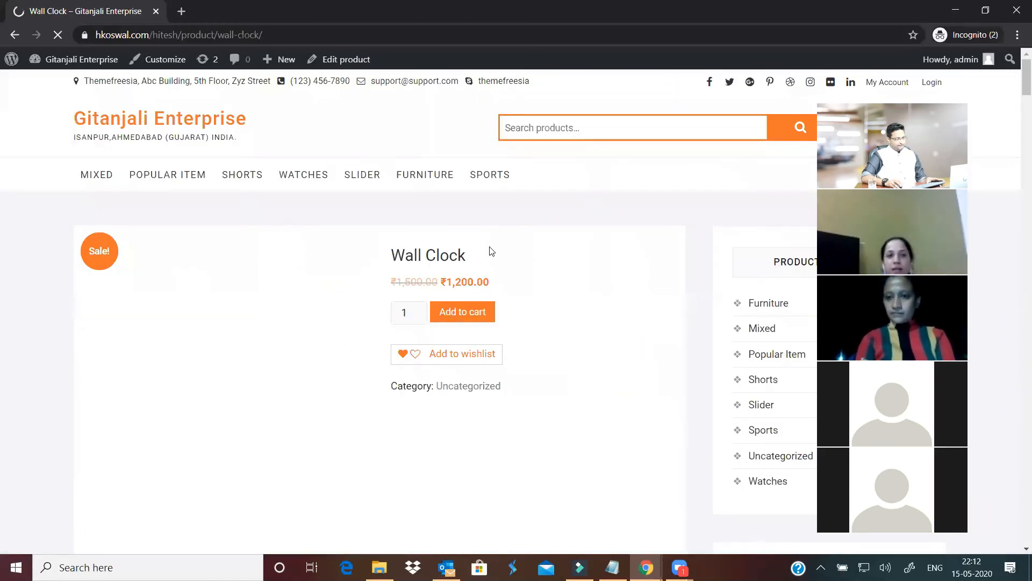
scroll(554, 243, down, 4)
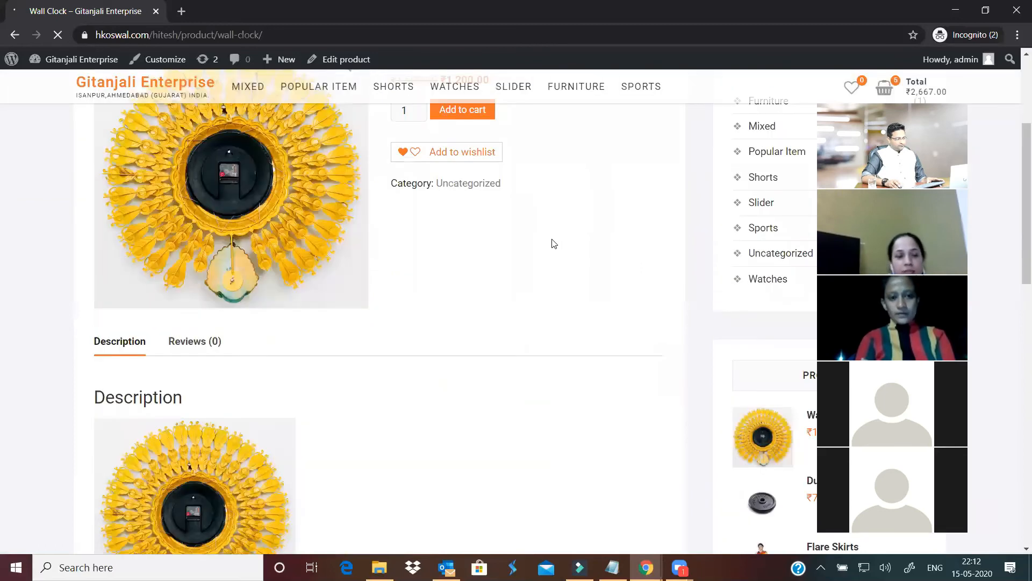
scroll(552, 243, down, 5)
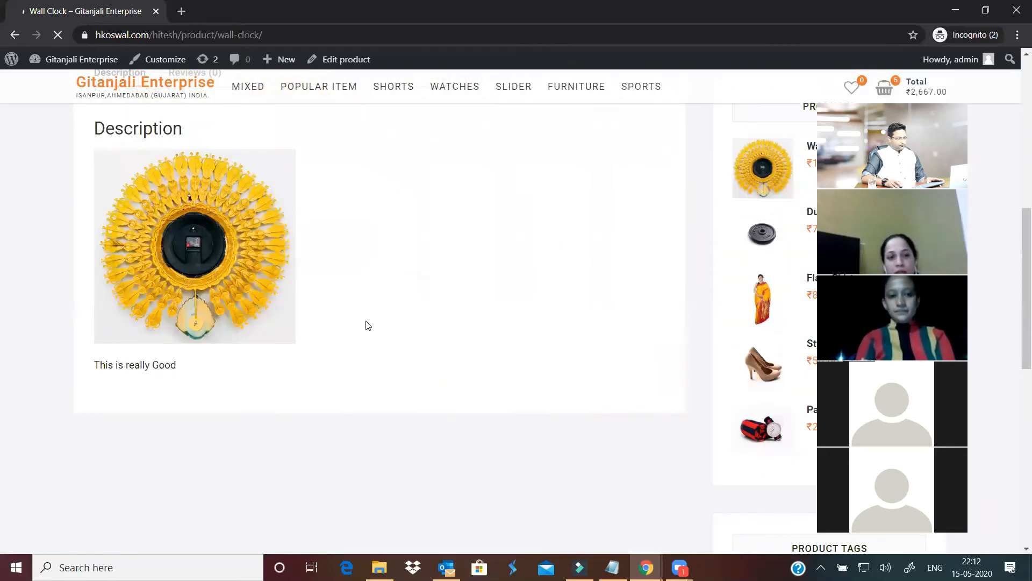
scroll(188, 292, up, 8)
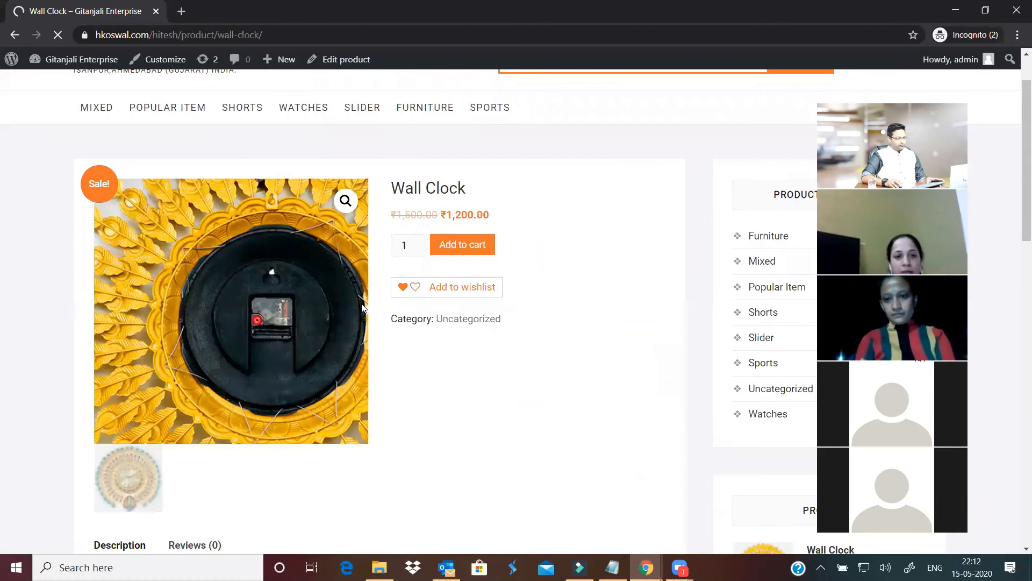
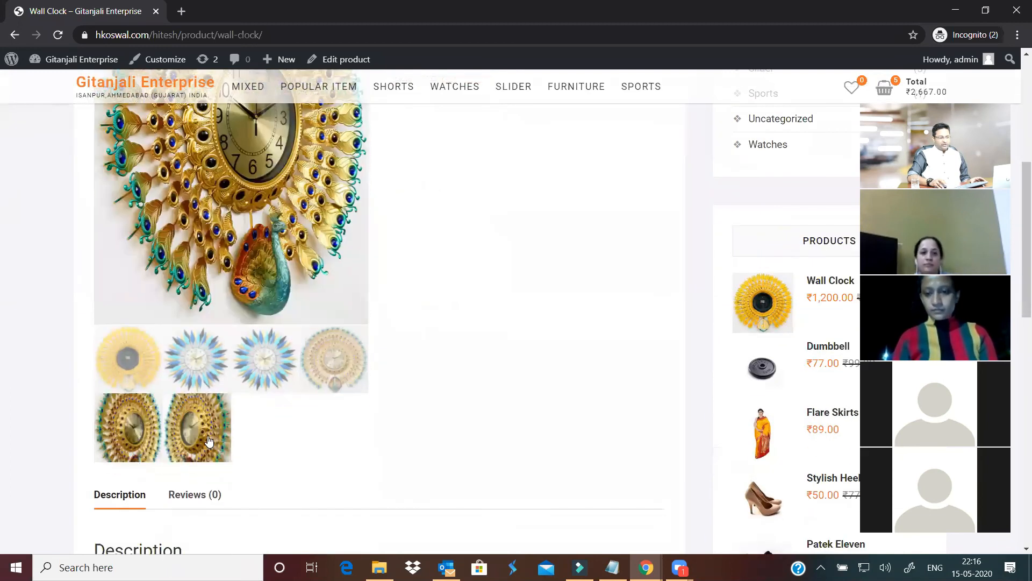
View the blue-and-yellow, gold peacock and yellow clock pictures in the Wall Clock's product gallery
click(199, 378)
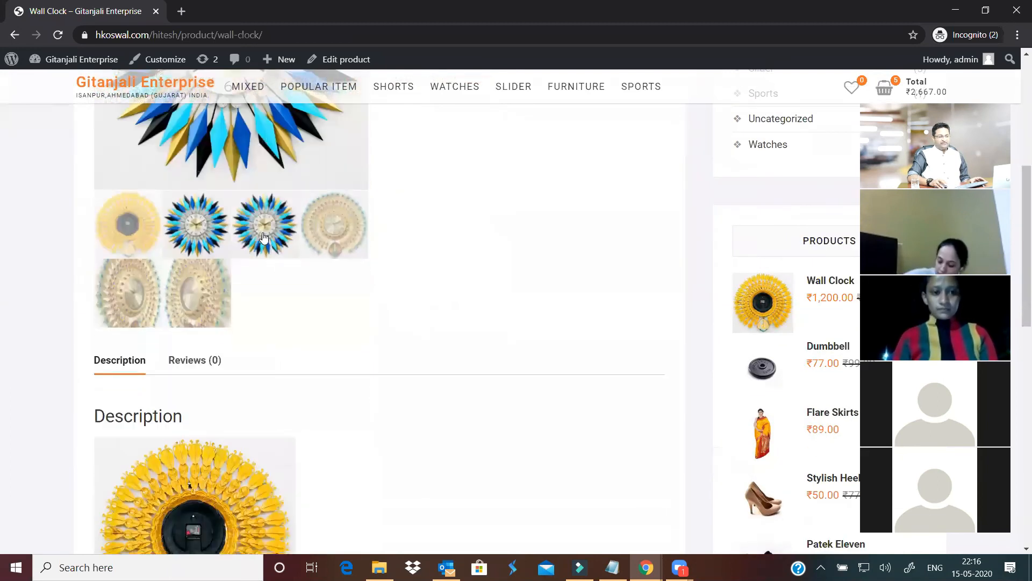
click(330, 228)
click(132, 216)
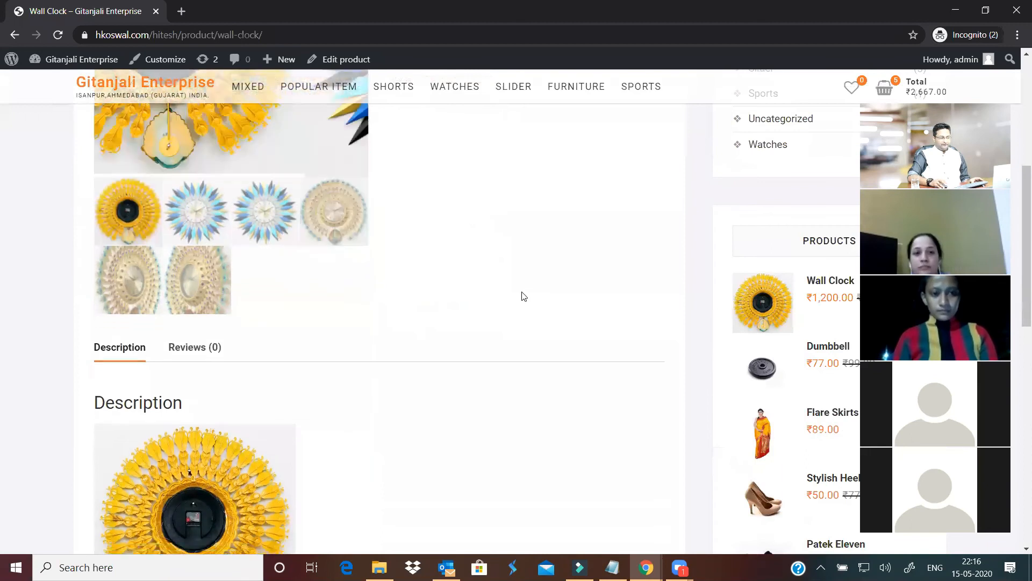
scroll(536, 309, up, 3)
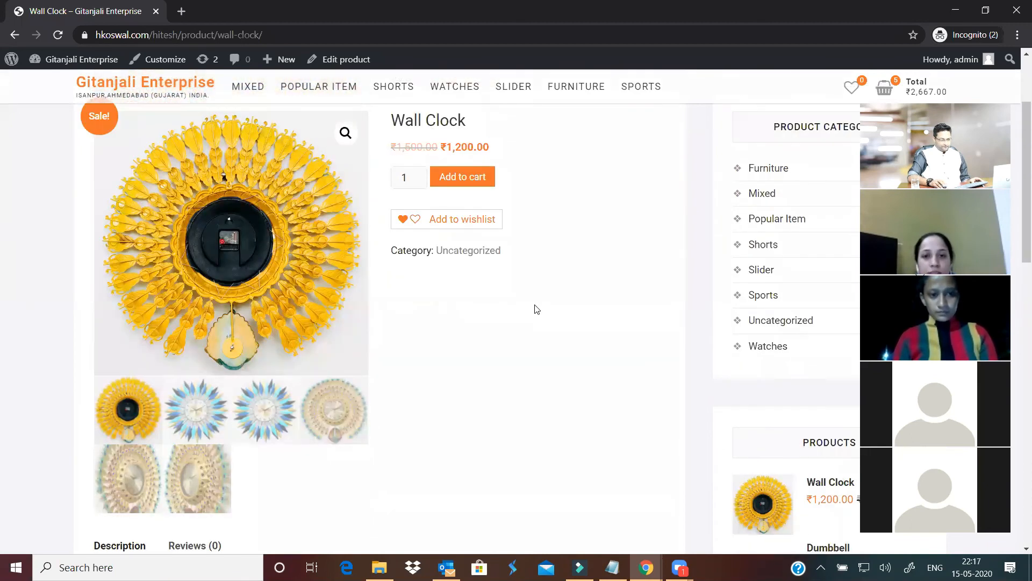
scroll(536, 309, up, 3)
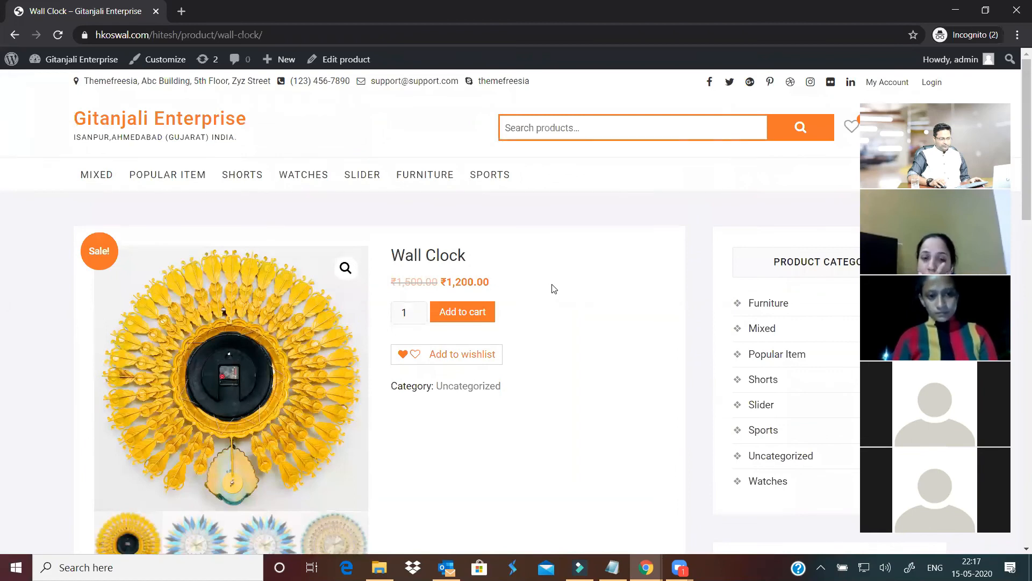
scroll(554, 289, down, 3)
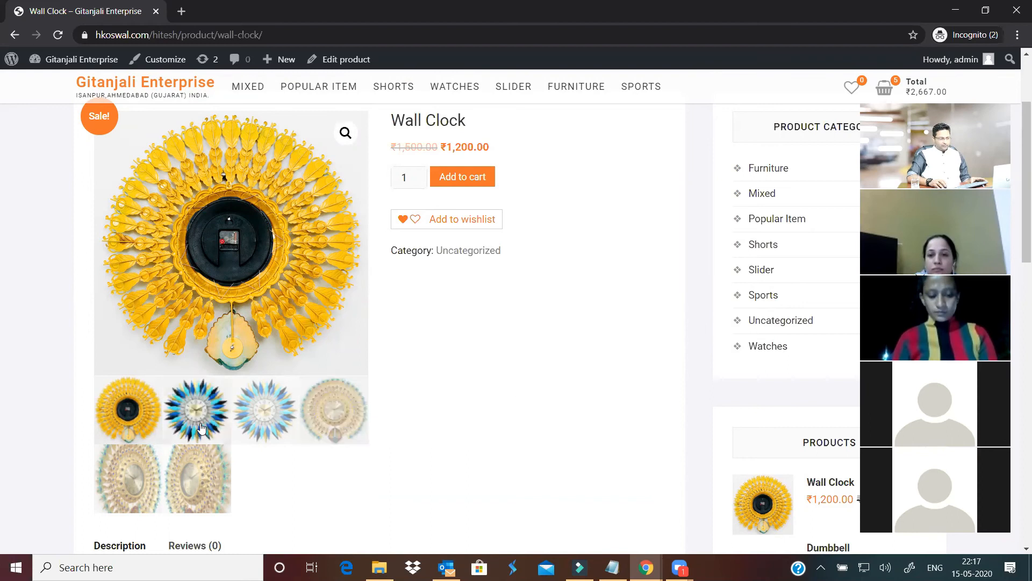
click(270, 427)
click(338, 428)
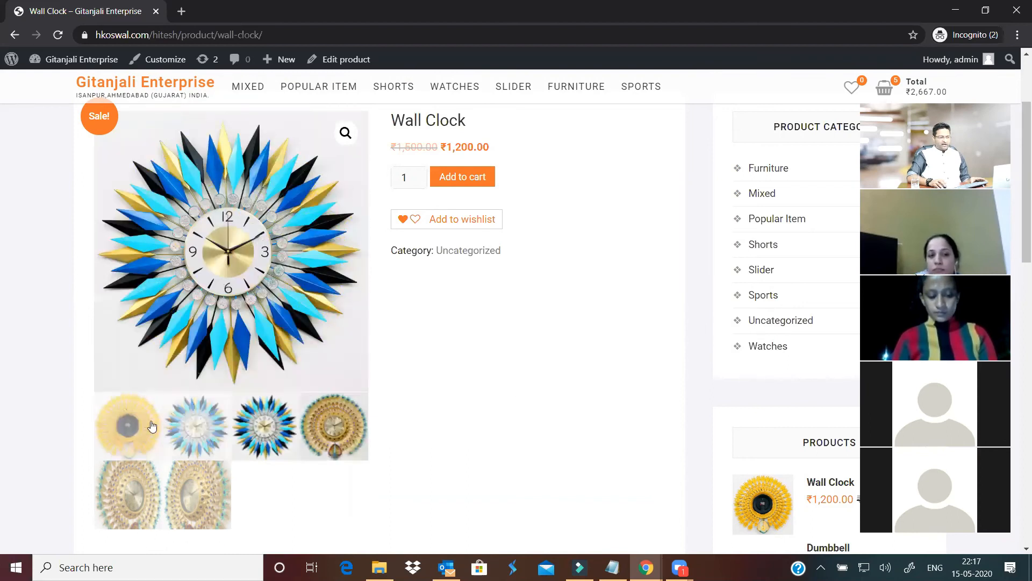
click(120, 421)
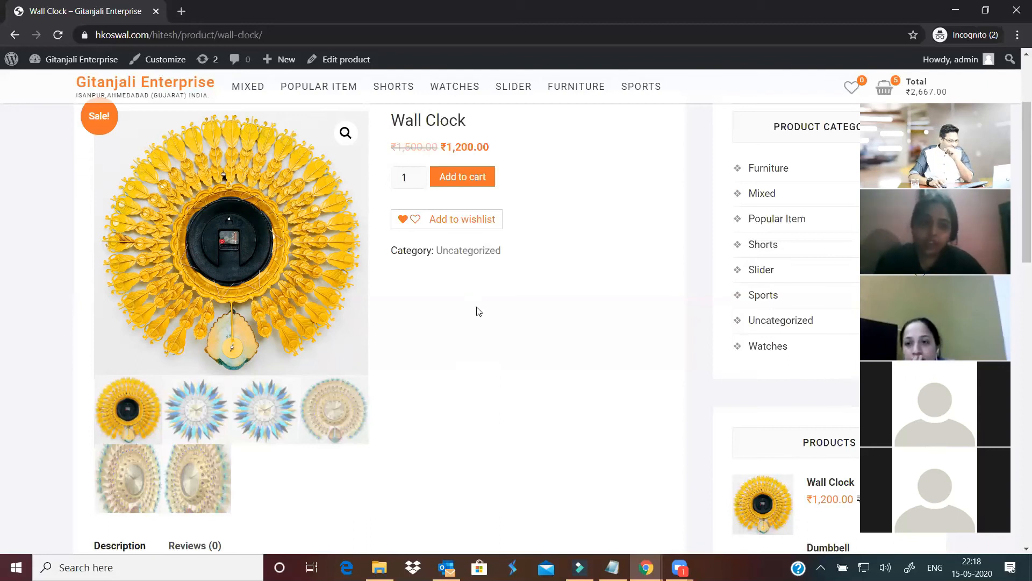
Add one Wall Clock to the cart from its product page and open the cart
scroll(559, 259, up, 1)
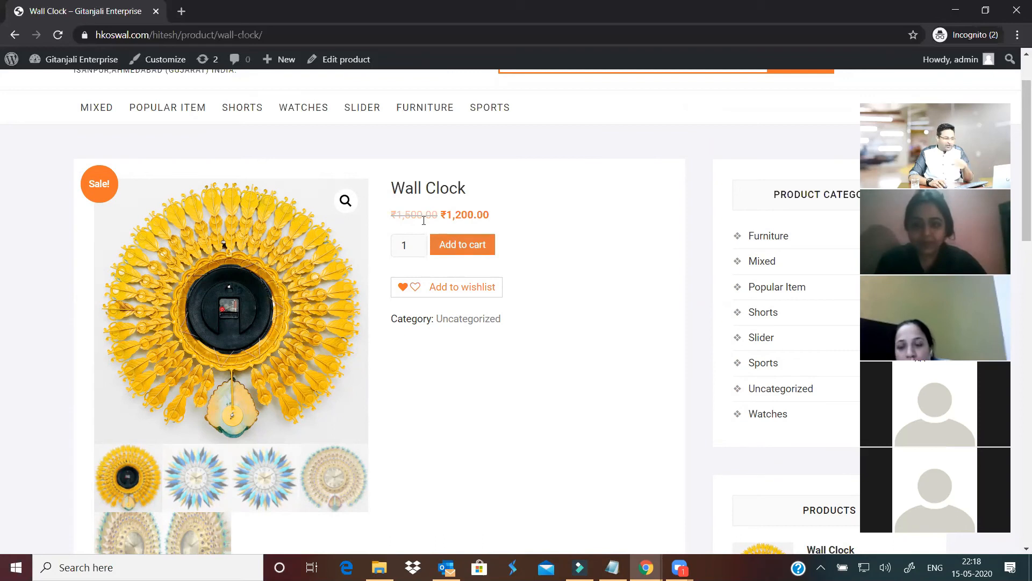
click(475, 247)
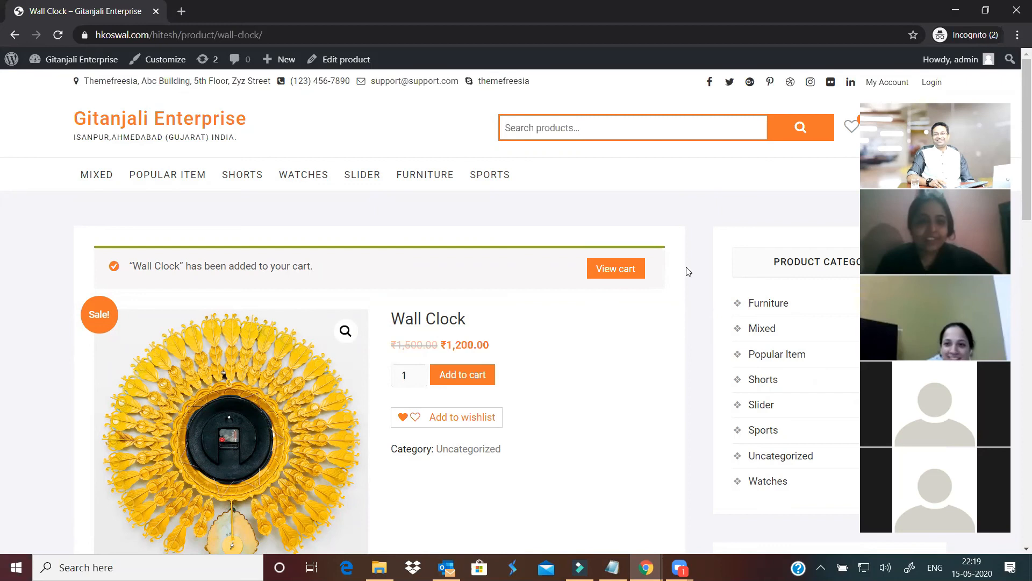
click(617, 272)
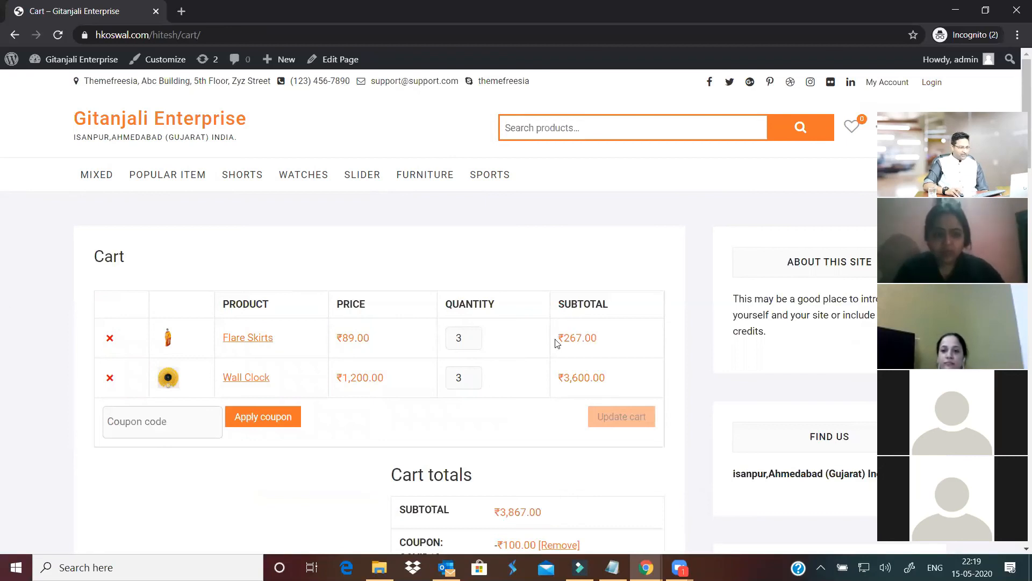
Remove the Flare Skirts from the cart and try to apply the coupon code covid19, checking the coupon line in the cart totals
click(110, 338)
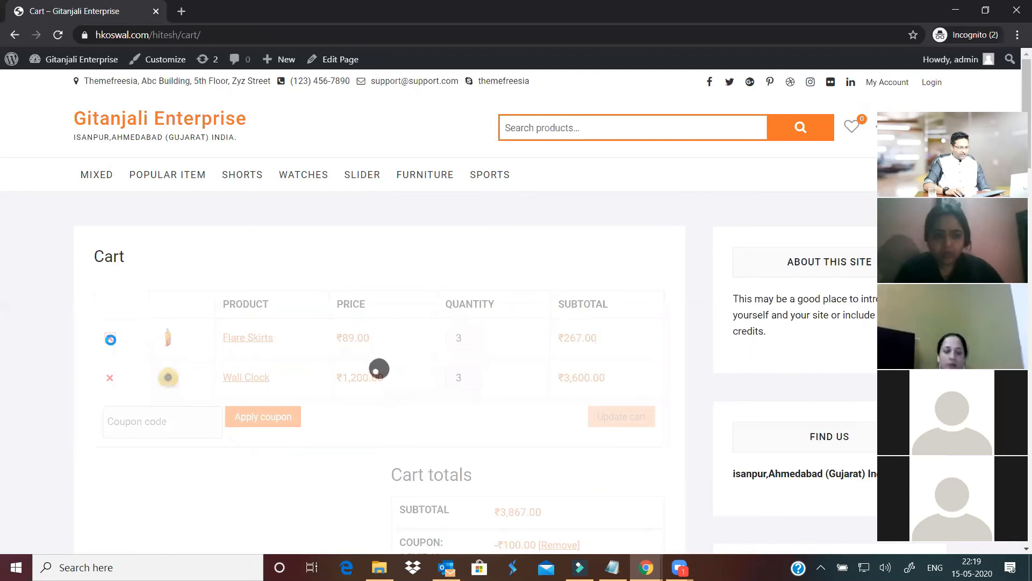
click(155, 267)
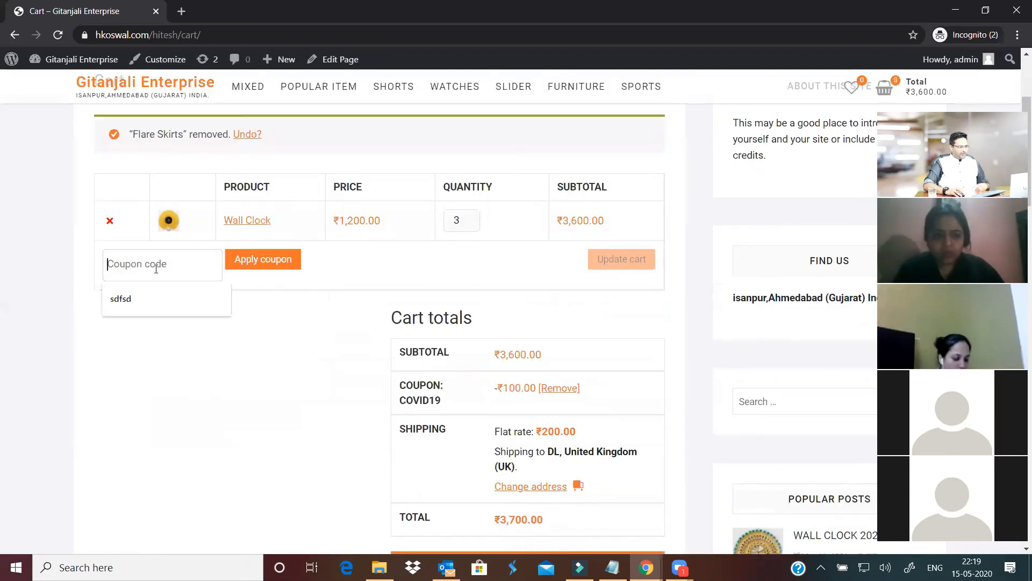
text(co)
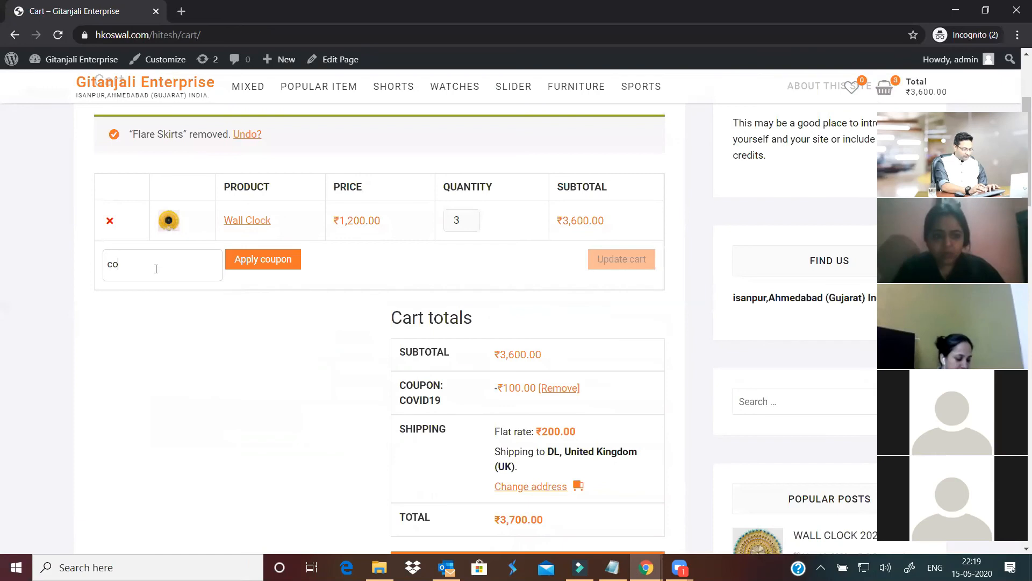
text(vid)
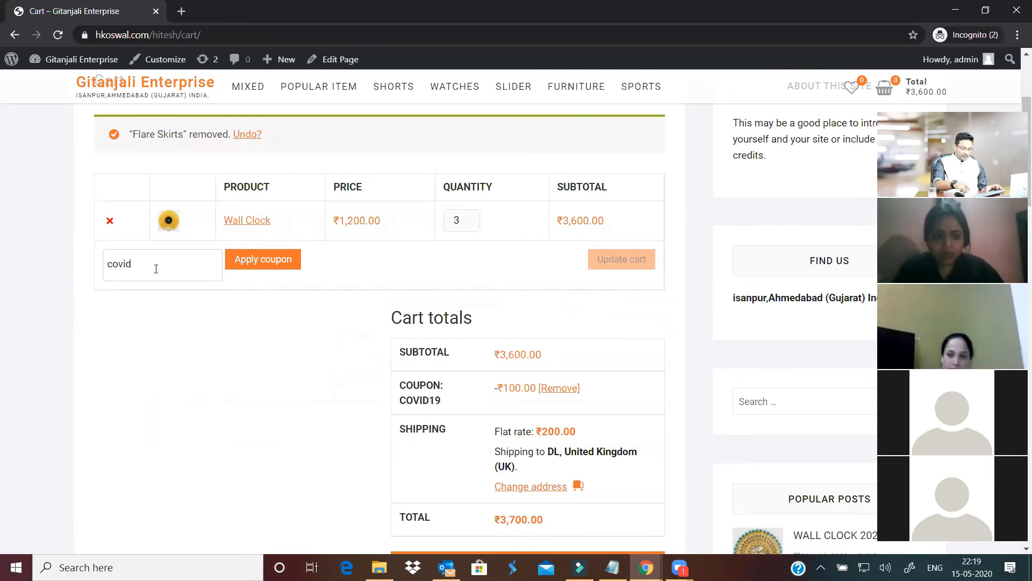
text(19)
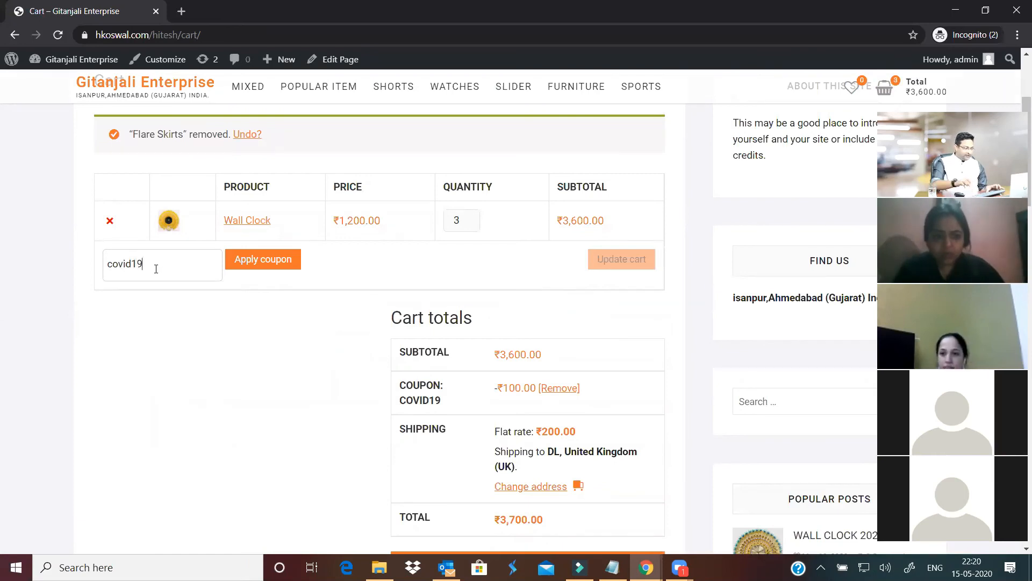
click(265, 261)
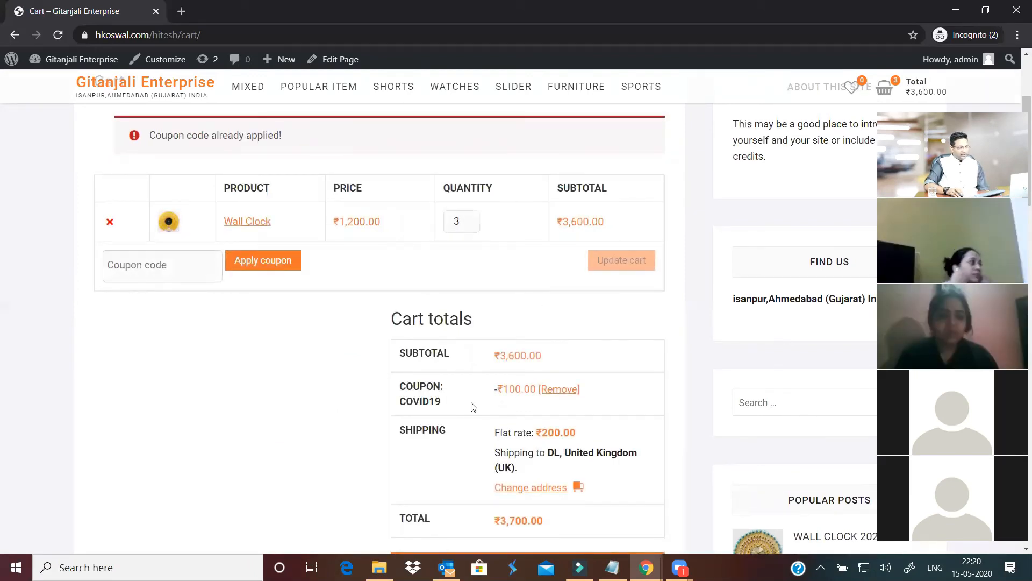
drag(446, 403, 396, 385)
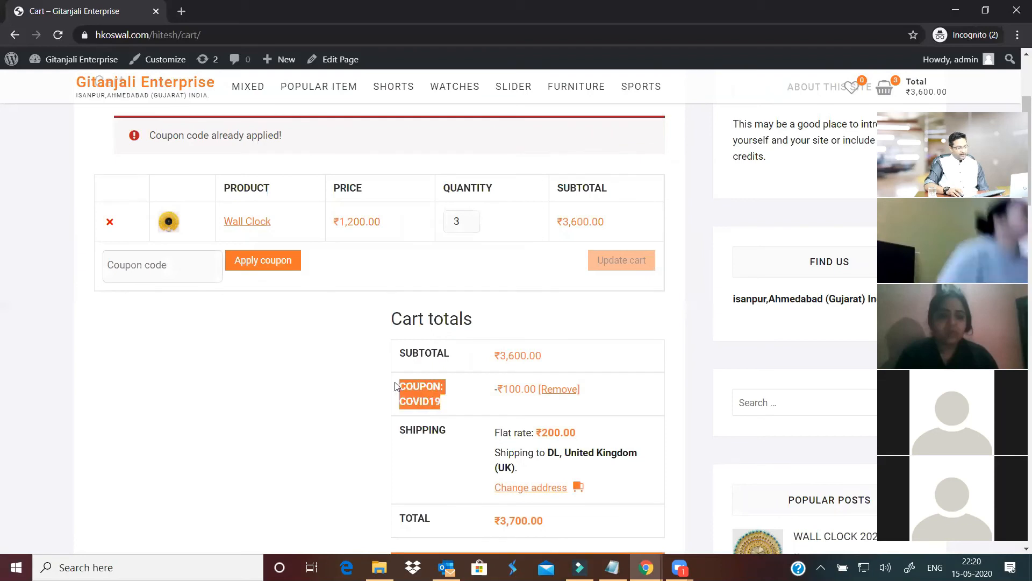
click(369, 392)
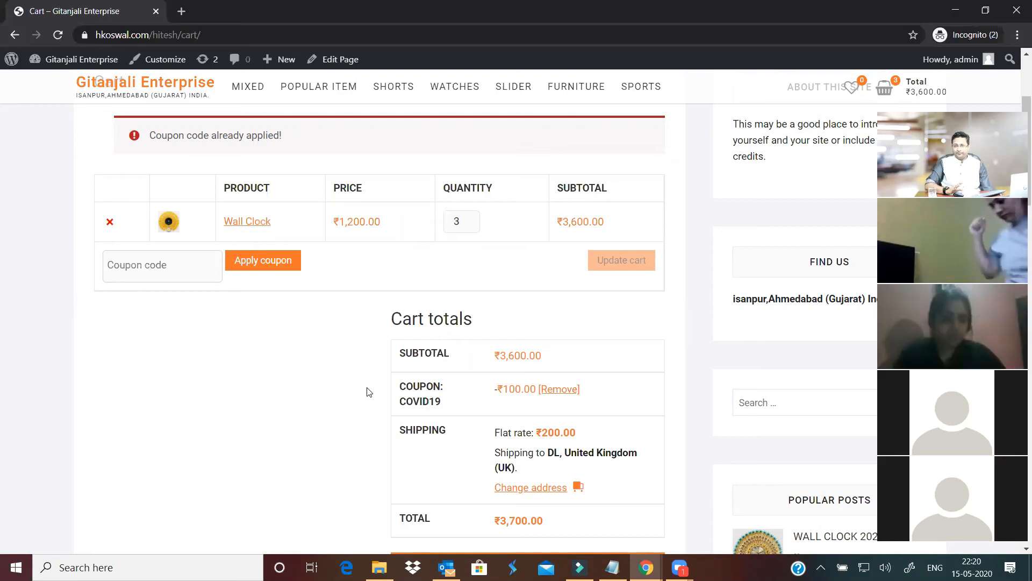
scroll(361, 392, up, 3)
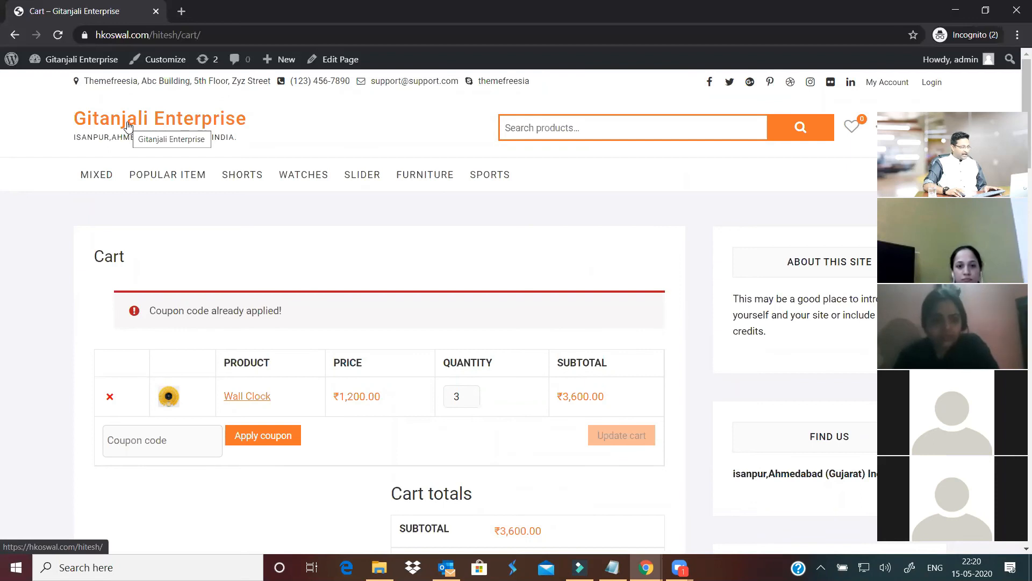
Open the full product list in the store's admin area and try to open Flare Skirts for editing, returning to the list
mouse_move(81, 61)
click(48, 84)
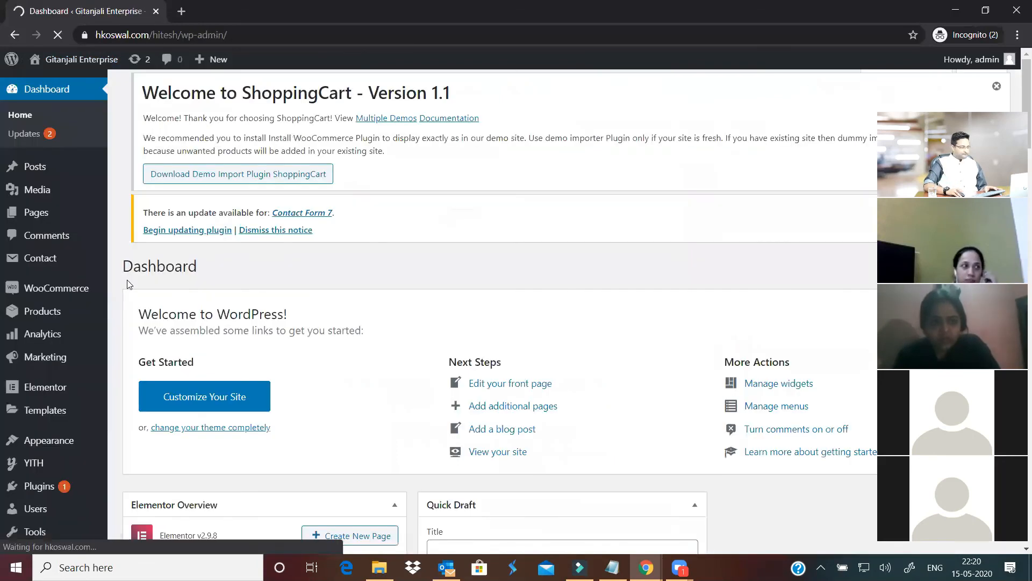
mouse_move(43, 315)
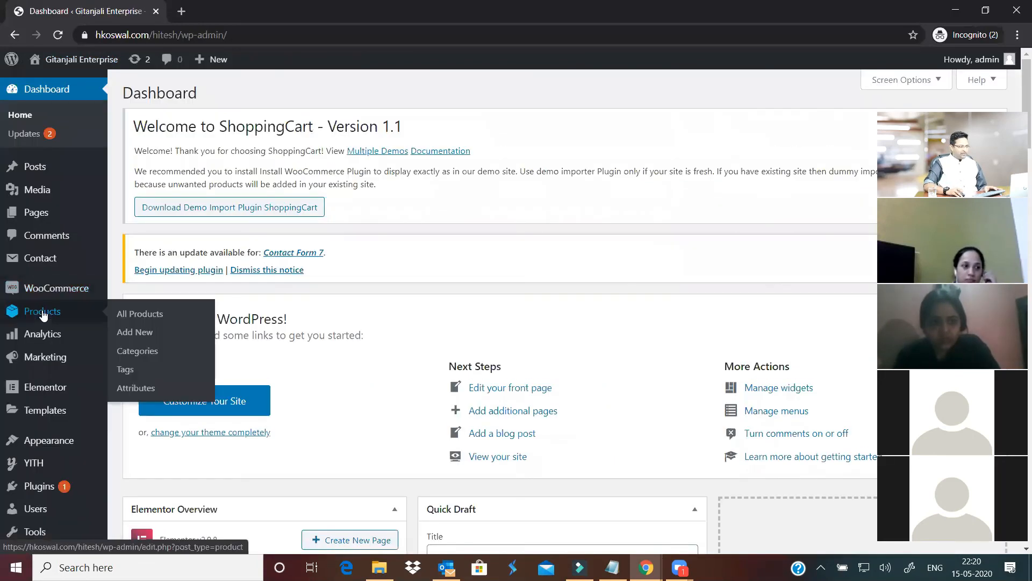
click(151, 318)
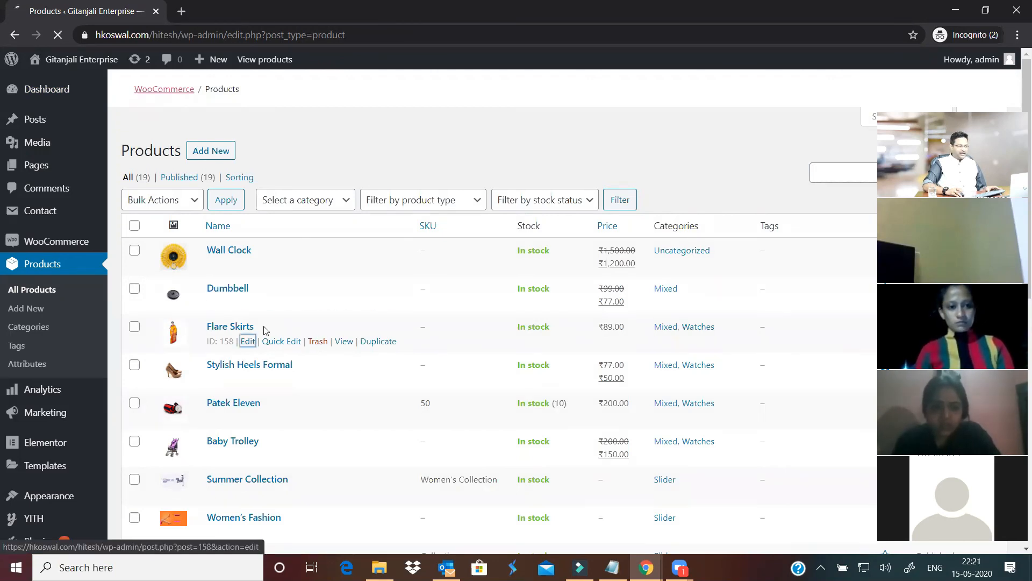
click(249, 344)
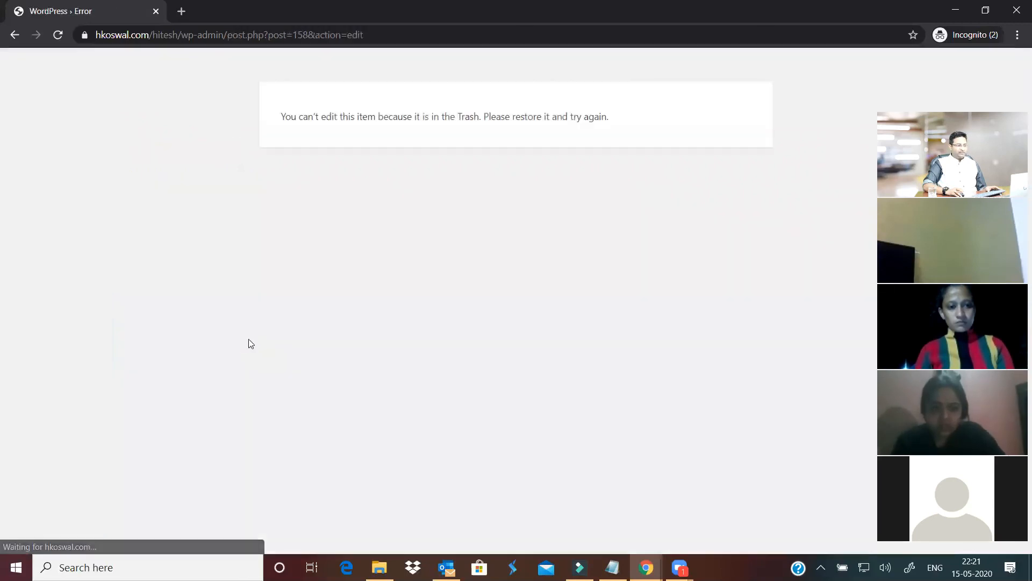
click(19, 37)
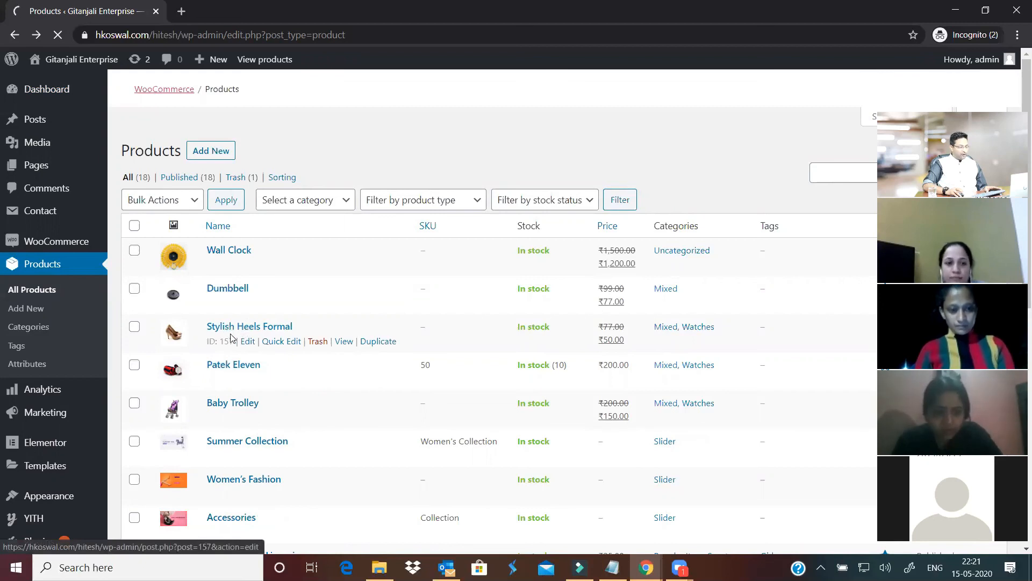
Open Stylish Heels Formal for editing and examine its description area, product data and short description
click(247, 345)
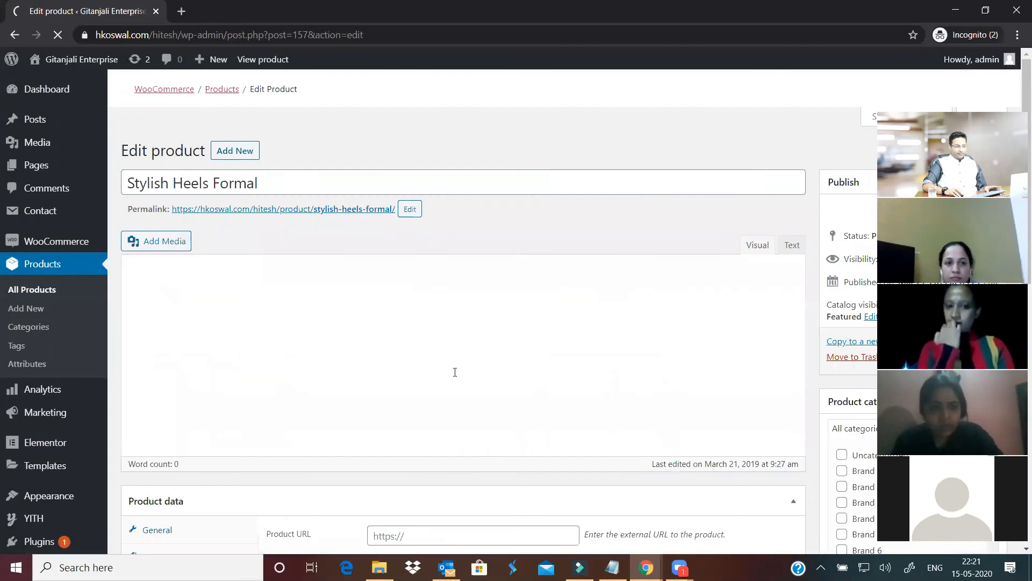
scroll(475, 403, down, 3)
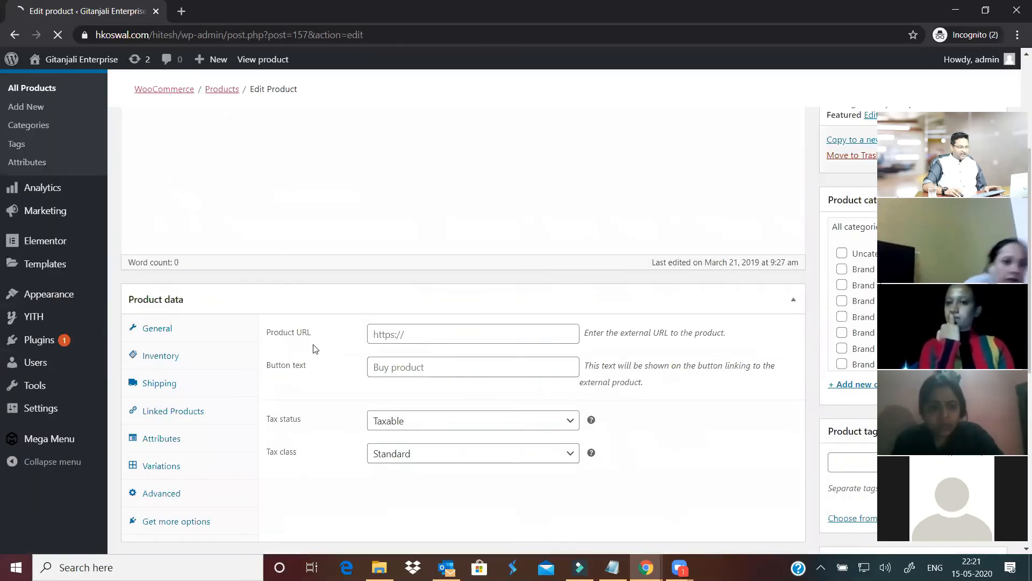
click(161, 331)
scroll(396, 294, up, 3)
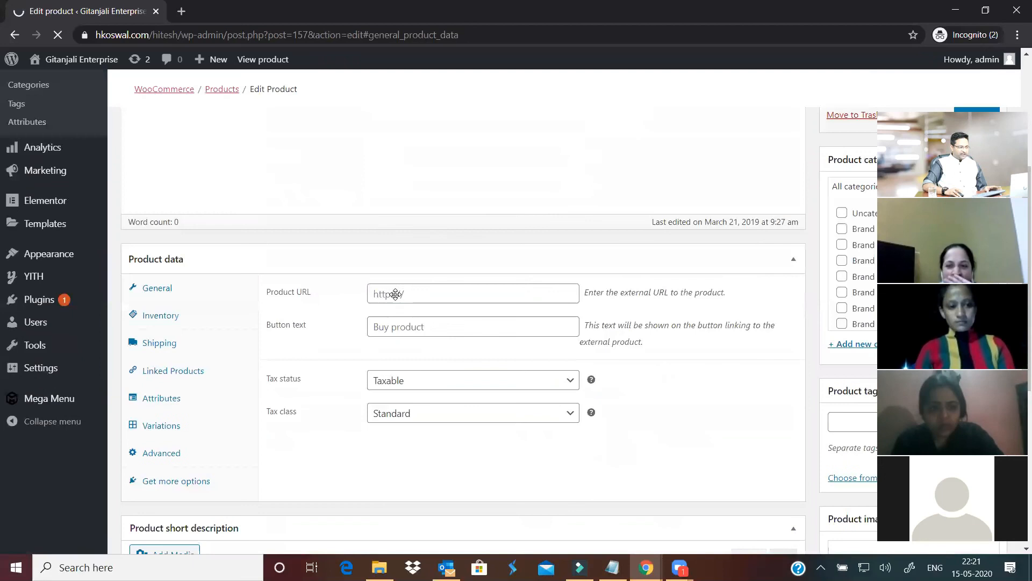
scroll(395, 293, up, 2)
click(178, 399)
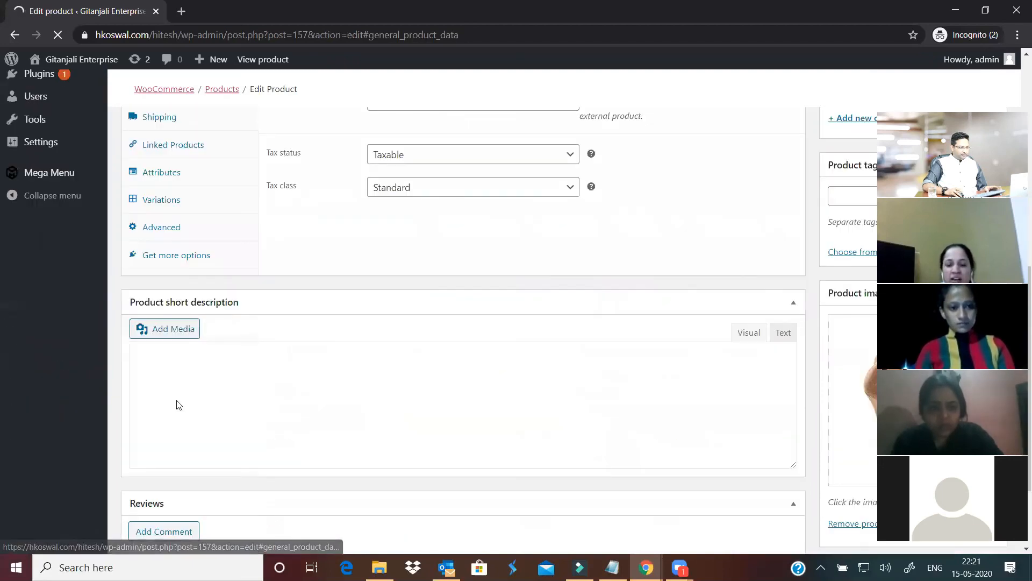
scroll(158, 241, up, 2)
click(160, 224)
scroll(288, 293, up, 5)
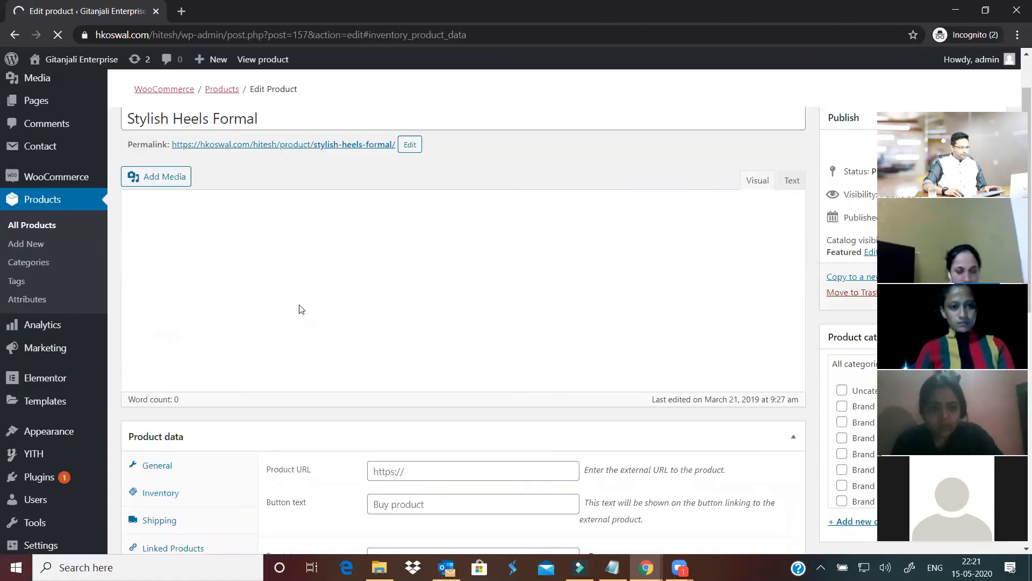
scroll(305, 309, up, 1)
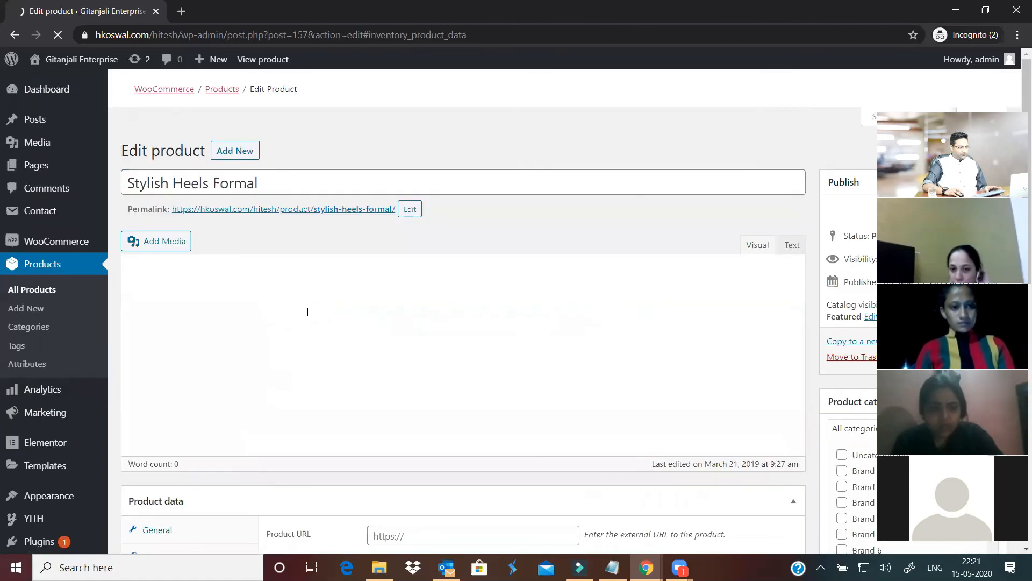
scroll(430, 340, down, 4)
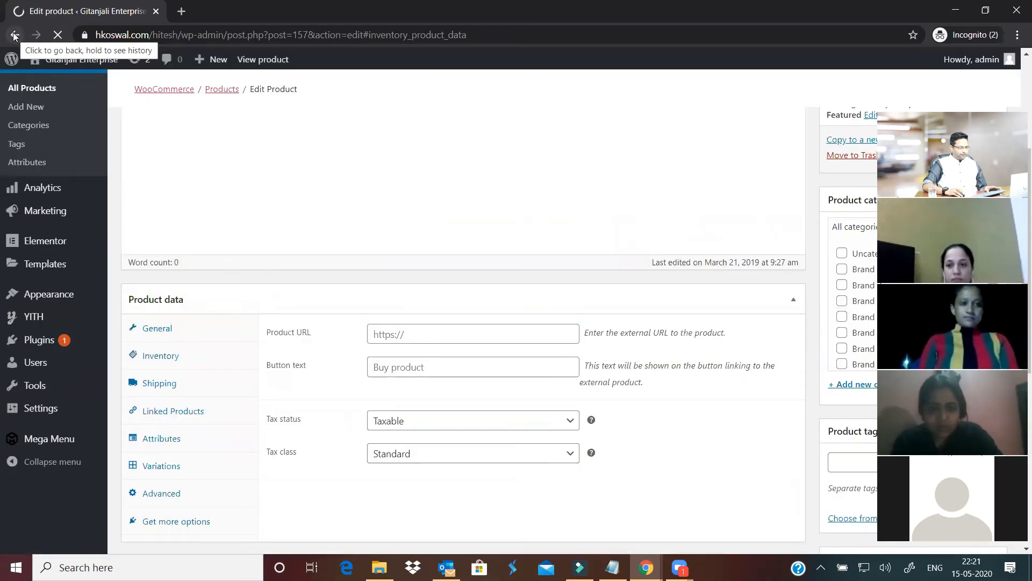
Leave Stylish Heels Formal, open the Dumbbell product for editing and look through its product data
click(15, 35)
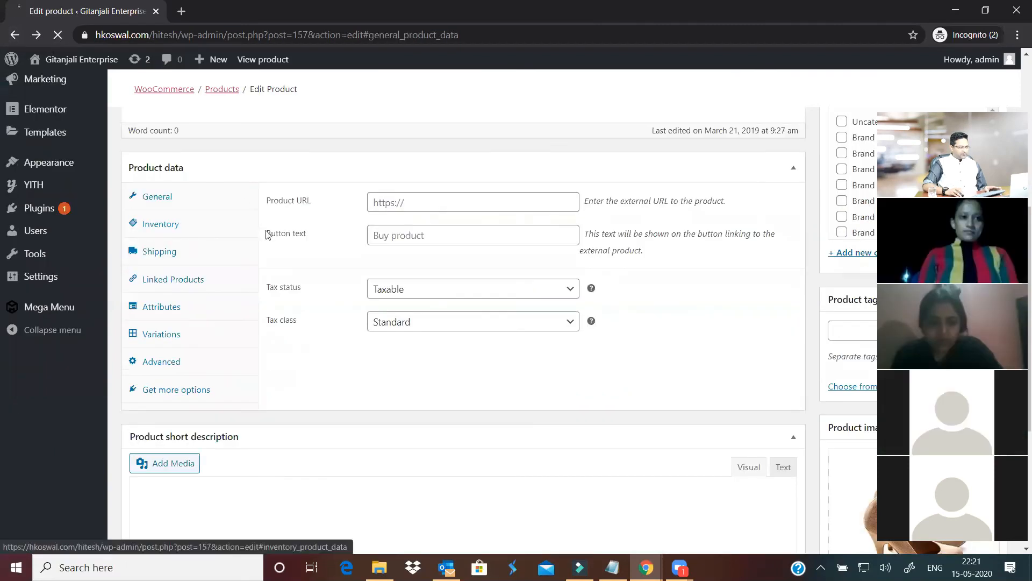
click(229, 91)
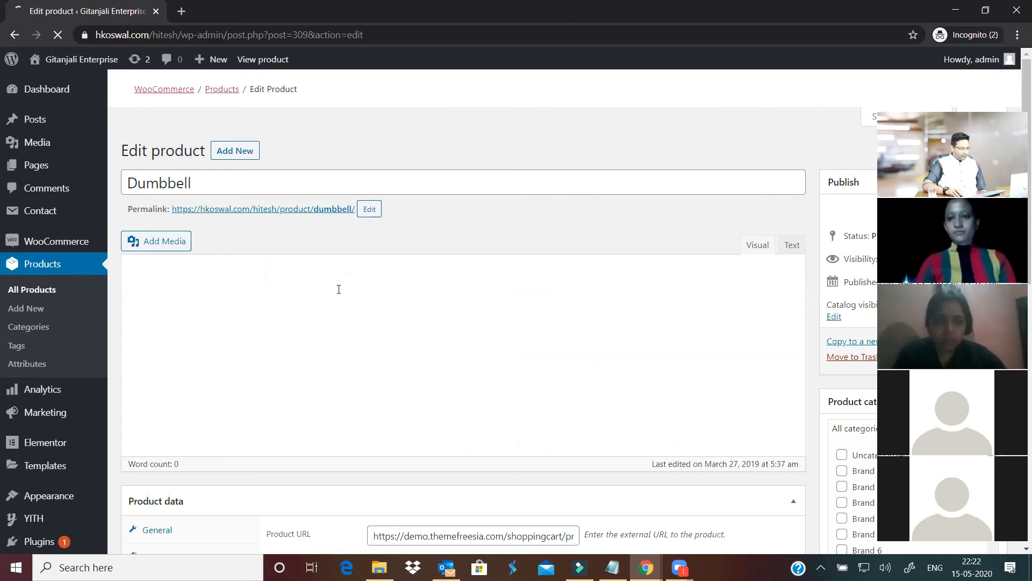
scroll(339, 289, down, 5)
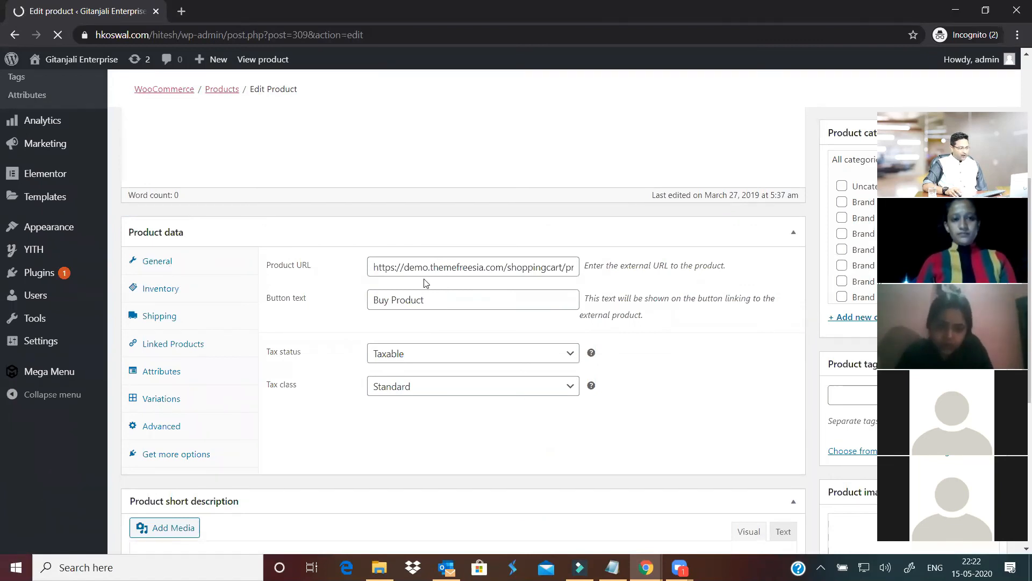
click(165, 267)
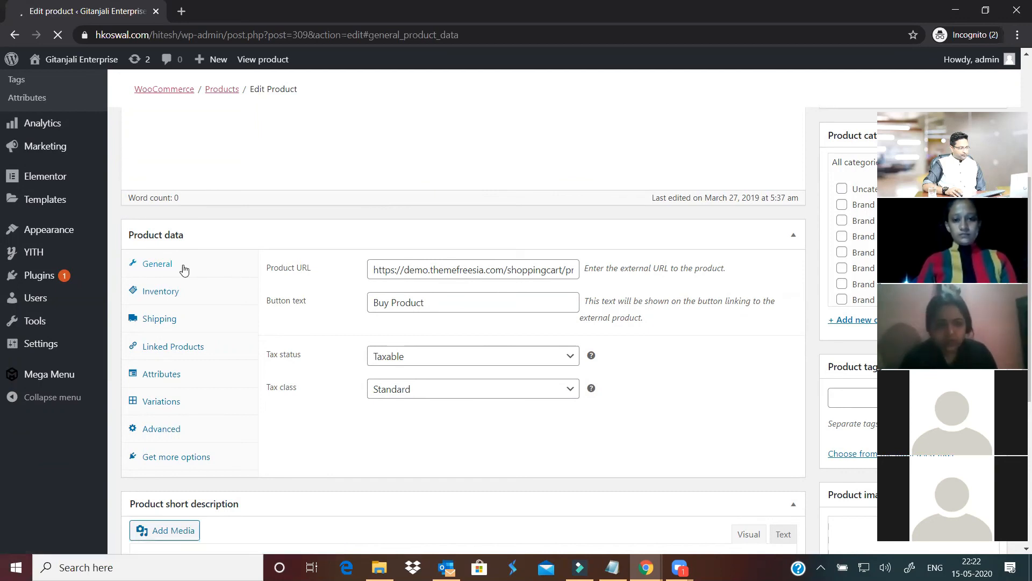
scroll(184, 267, down, 3)
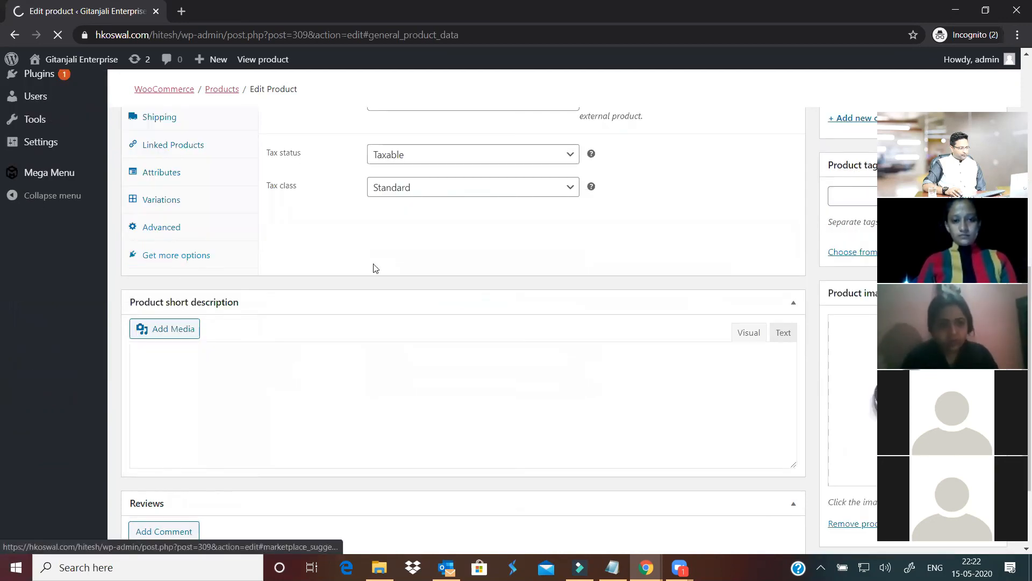
scroll(375, 269, up, 2)
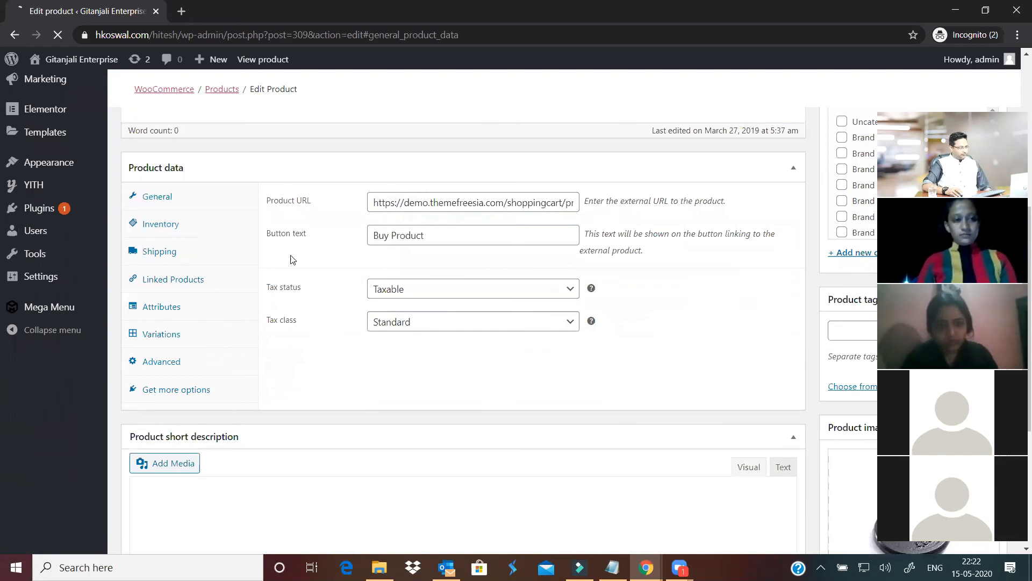
click(181, 226)
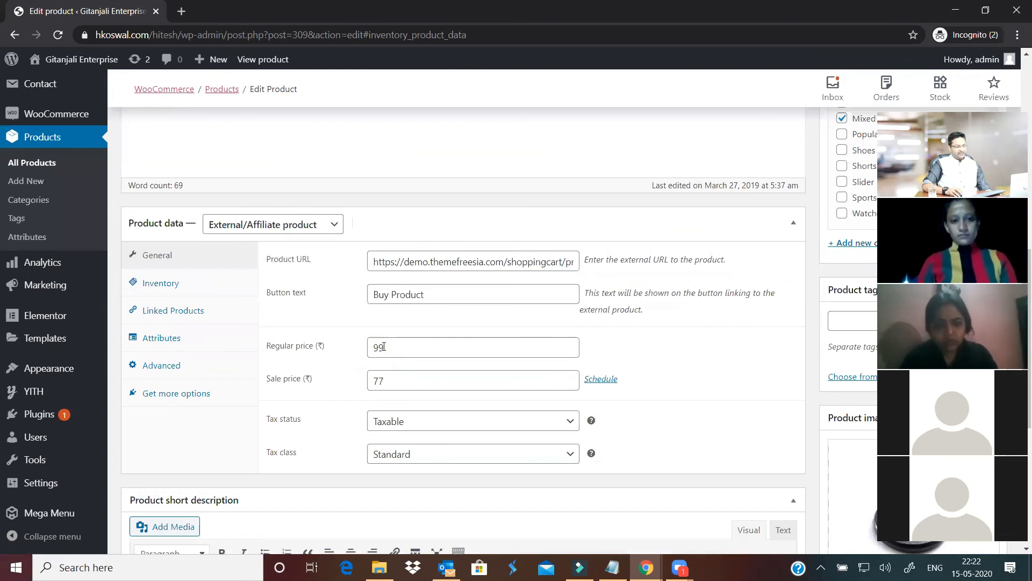
Review the Dumbbell's regular price, inventory, linked products and external product URL in its product data
drag(392, 346, 366, 355)
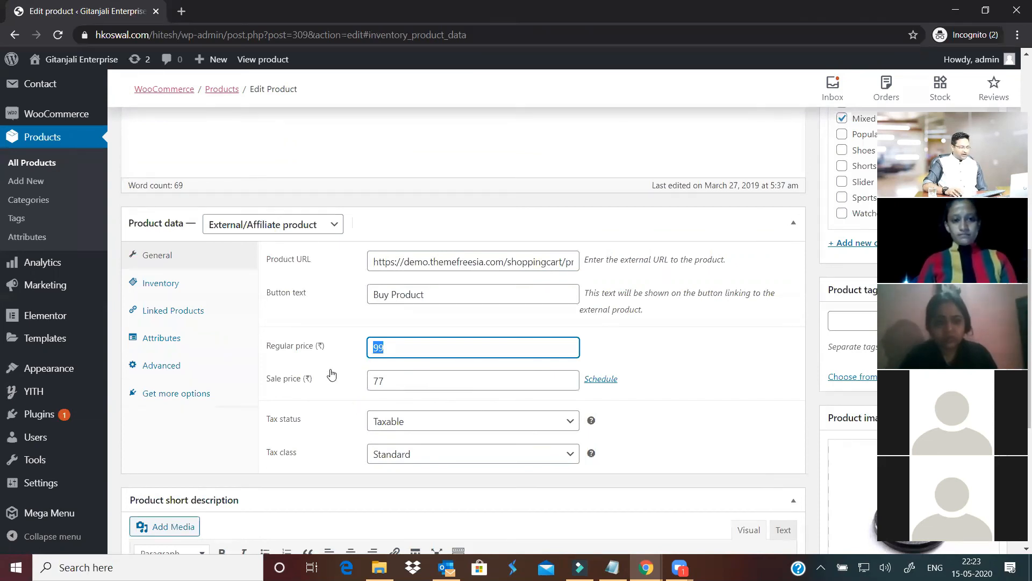
click(156, 291)
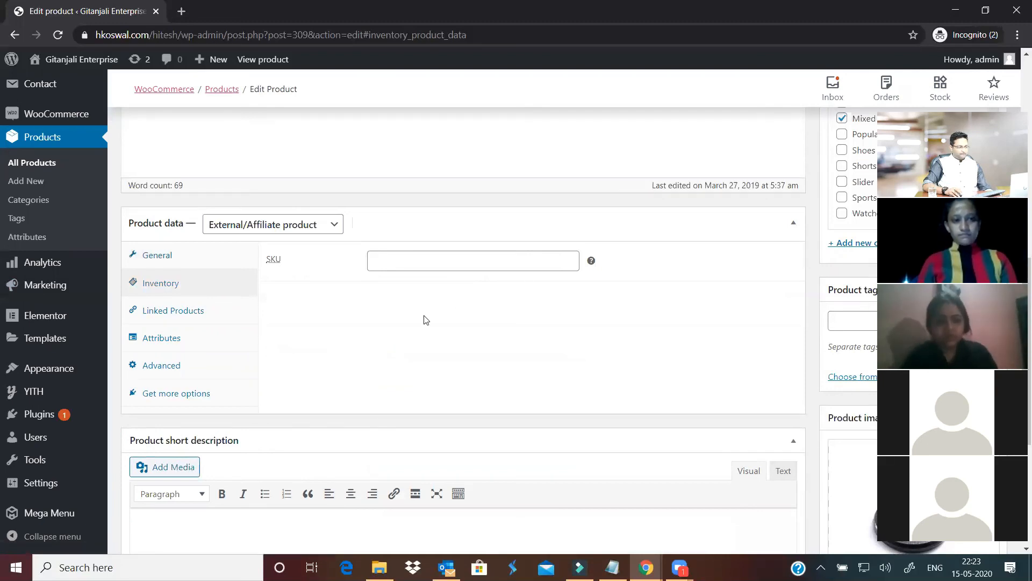
click(184, 321)
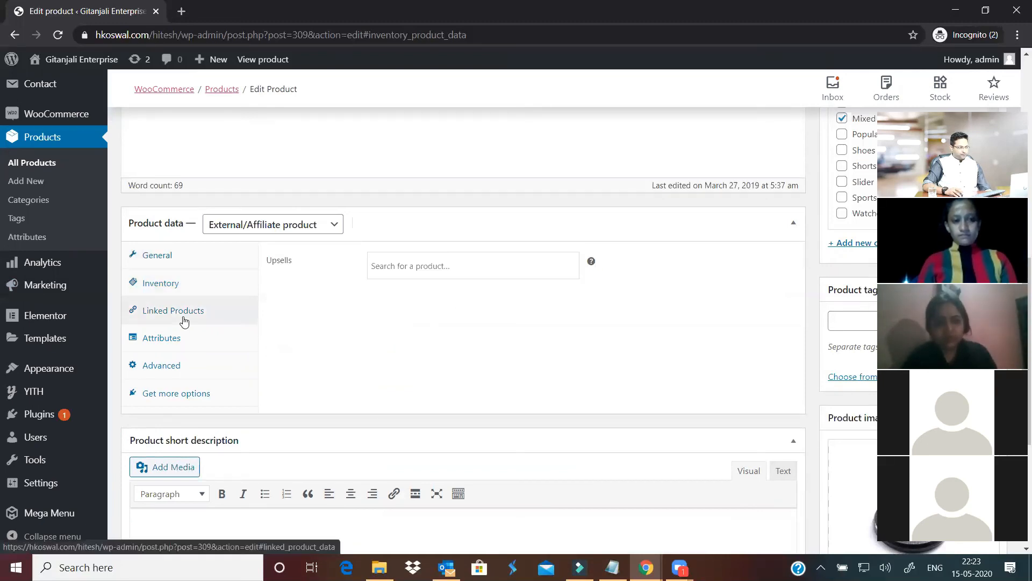
click(174, 287)
click(168, 263)
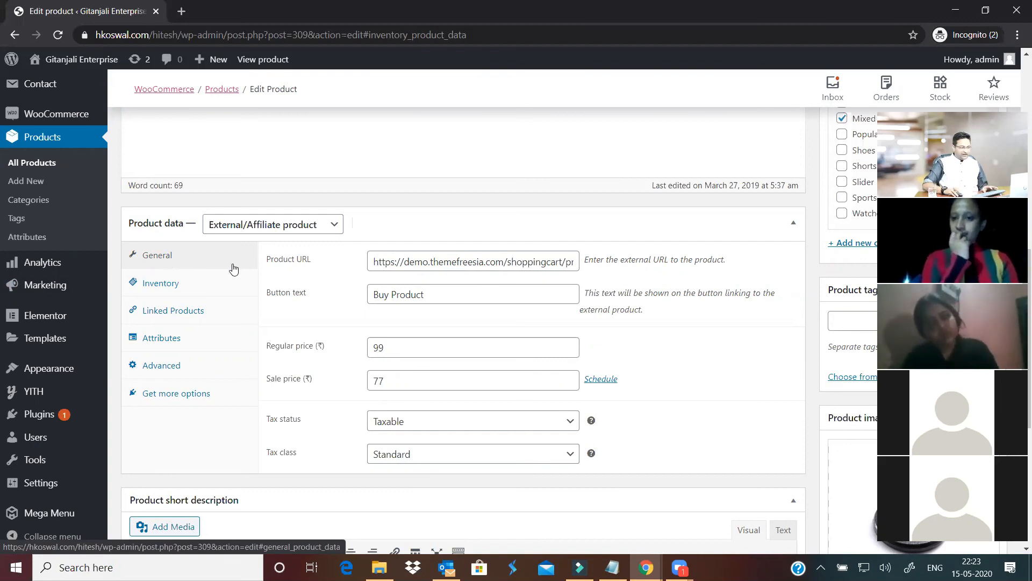
triple_click(455, 262)
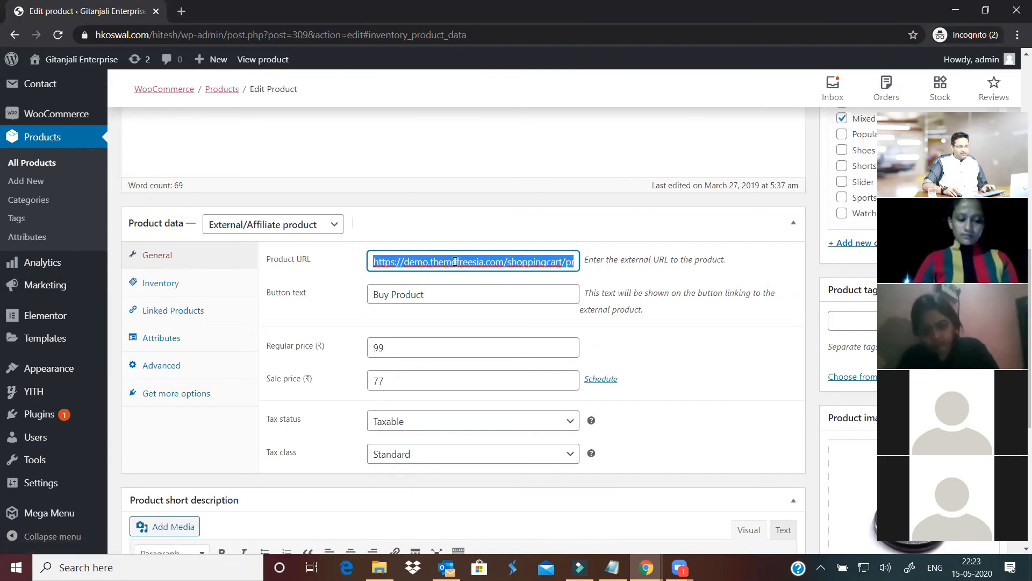